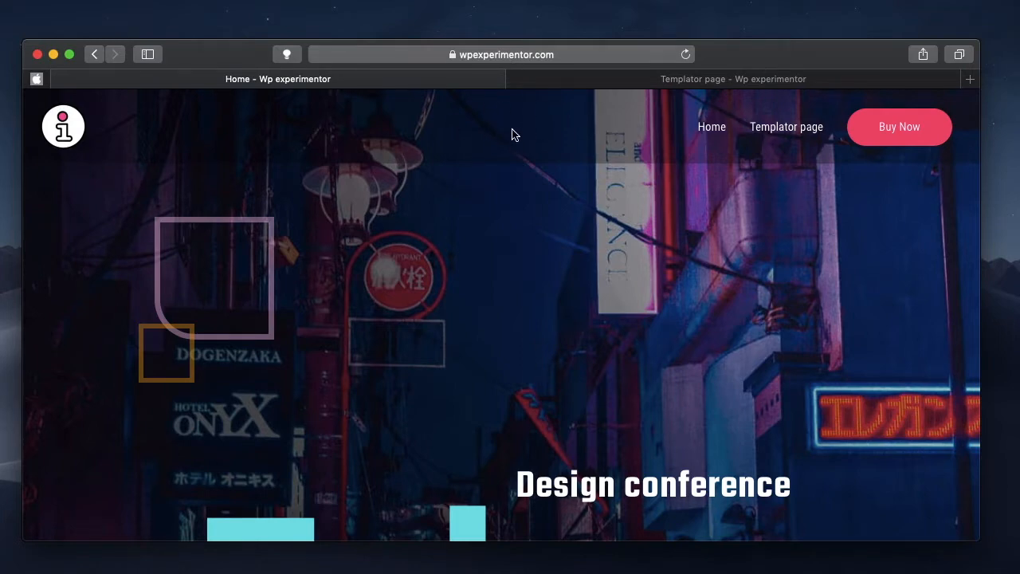
# Compare the header on the example Templator page and Home page with the header of the site being edited
pyautogui.click(648, 81)
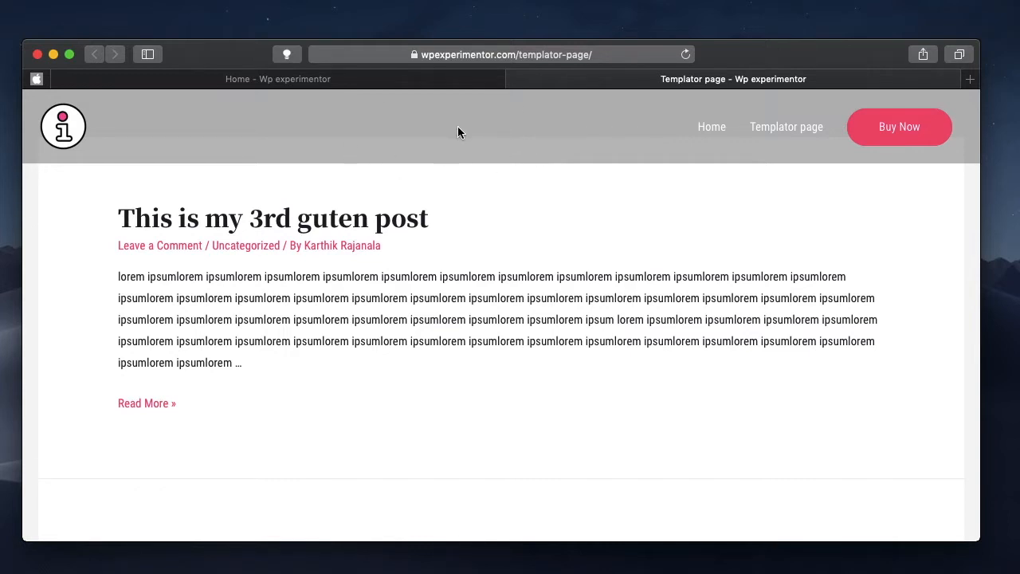
pyautogui.click(370, 80)
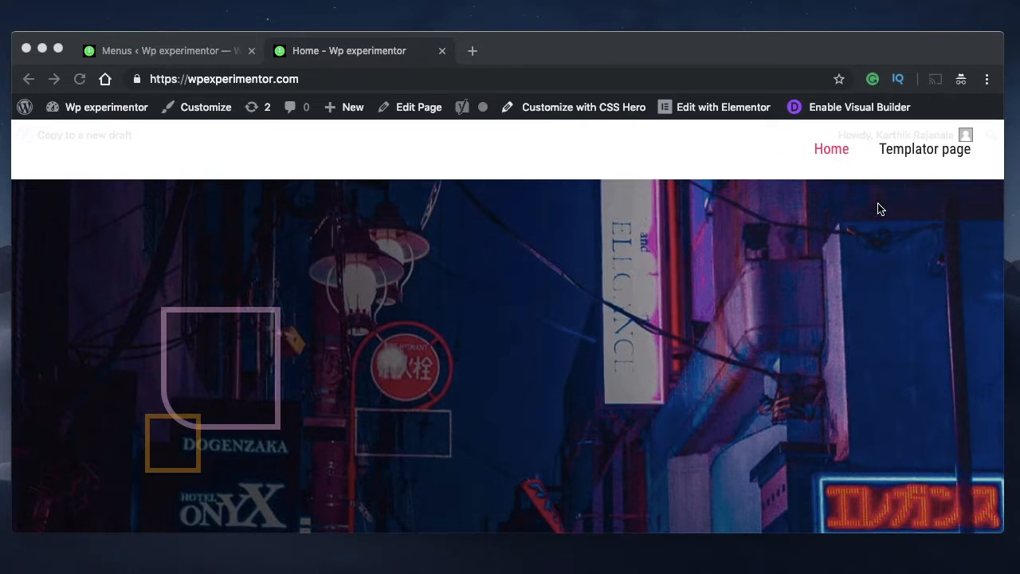
pyautogui.click(163, 52)
pyautogui.click(309, 53)
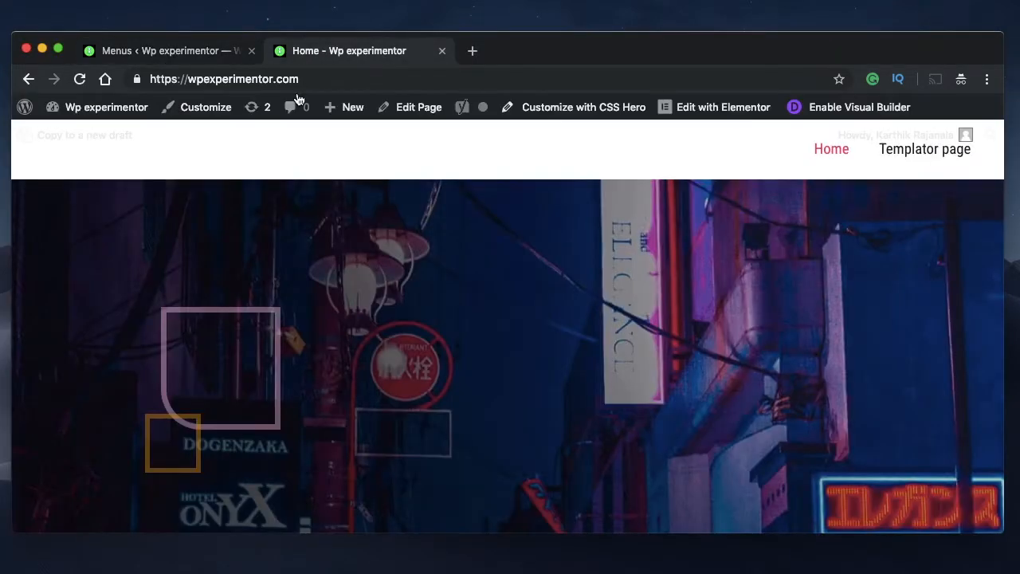
# Search for the astra theme among the new themes available to the WordPress site
pyautogui.click(175, 55)
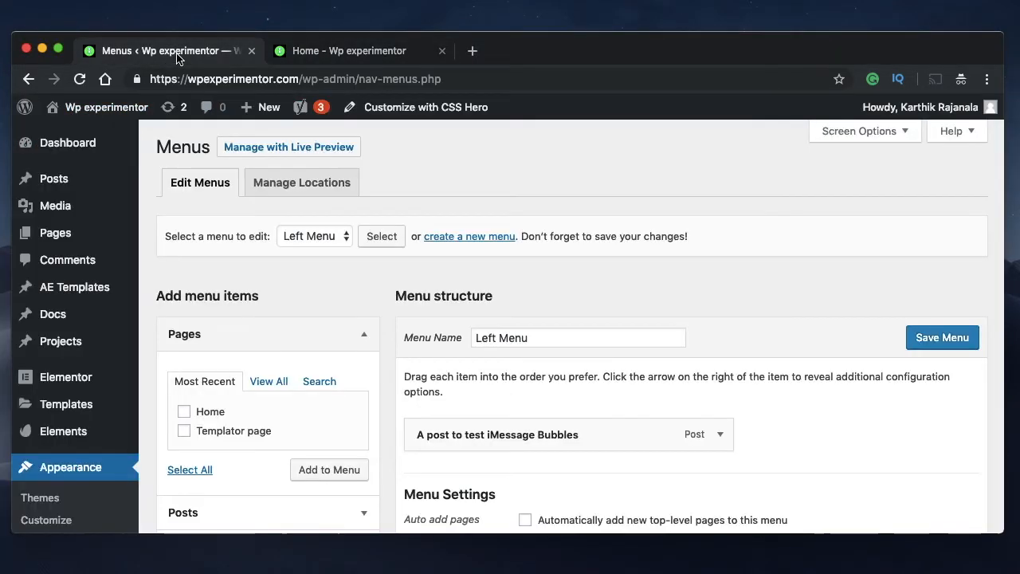
pyautogui.click(68, 499)
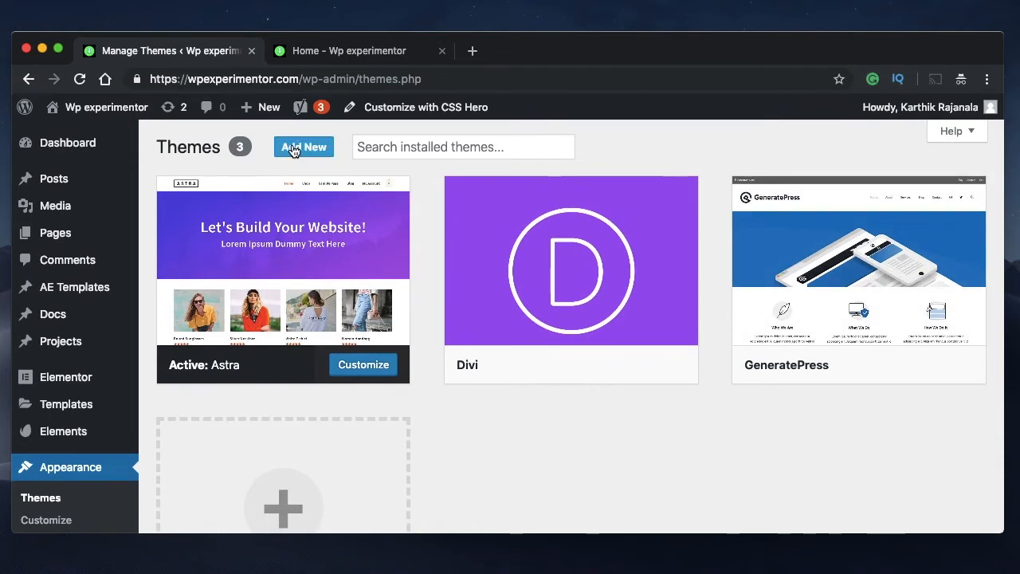
pyautogui.click(293, 150)
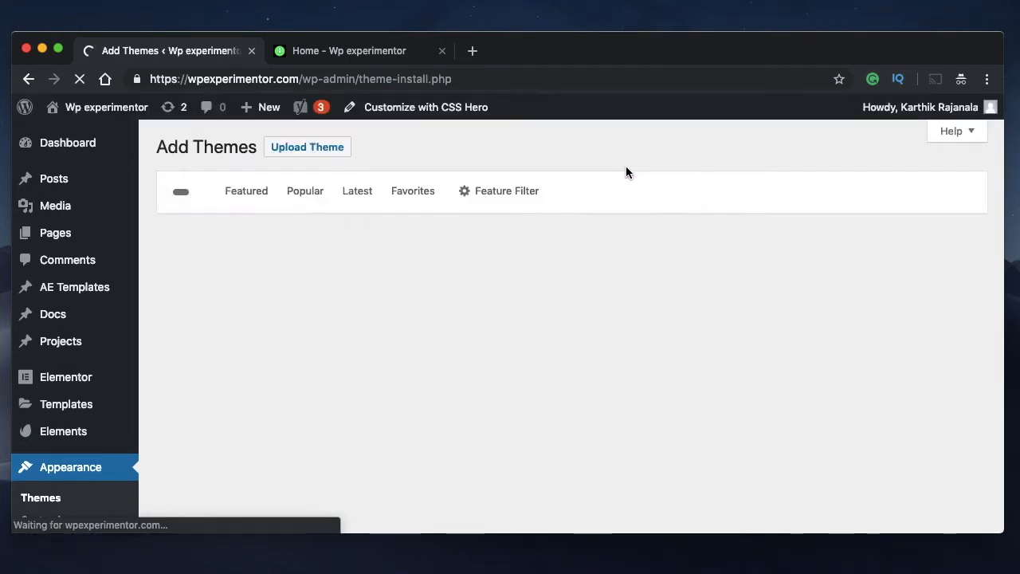
pyautogui.click(872, 192)
pyautogui.write('astra')
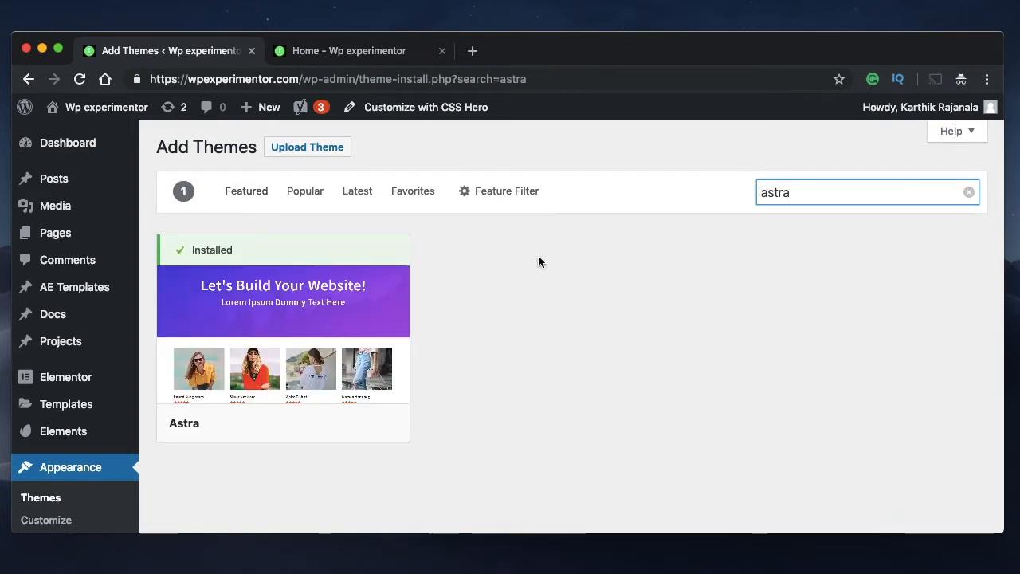
# Activate the Astra theme and view the site's home page
pyautogui.moveTo(301, 300)
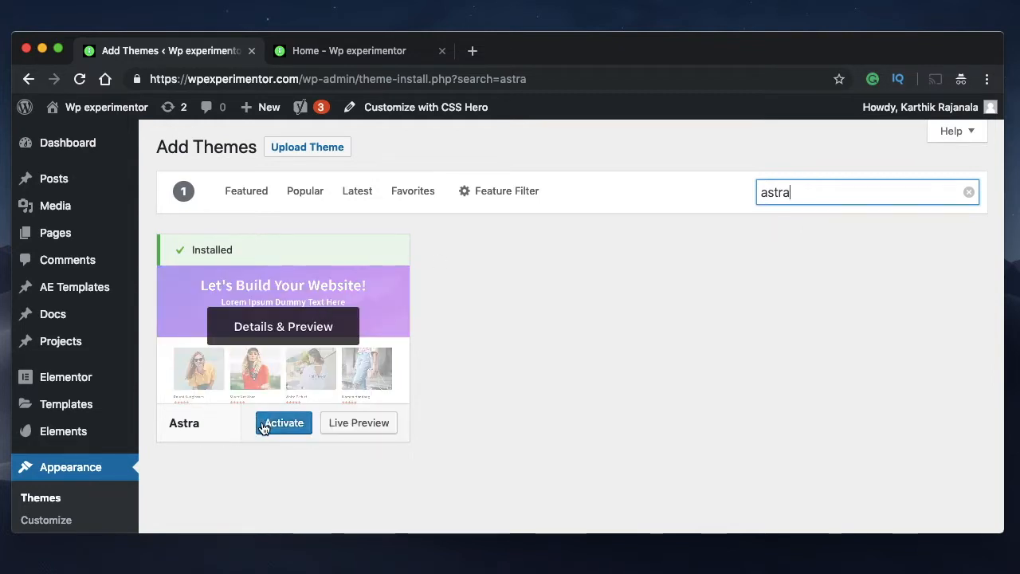
pyautogui.click(267, 428)
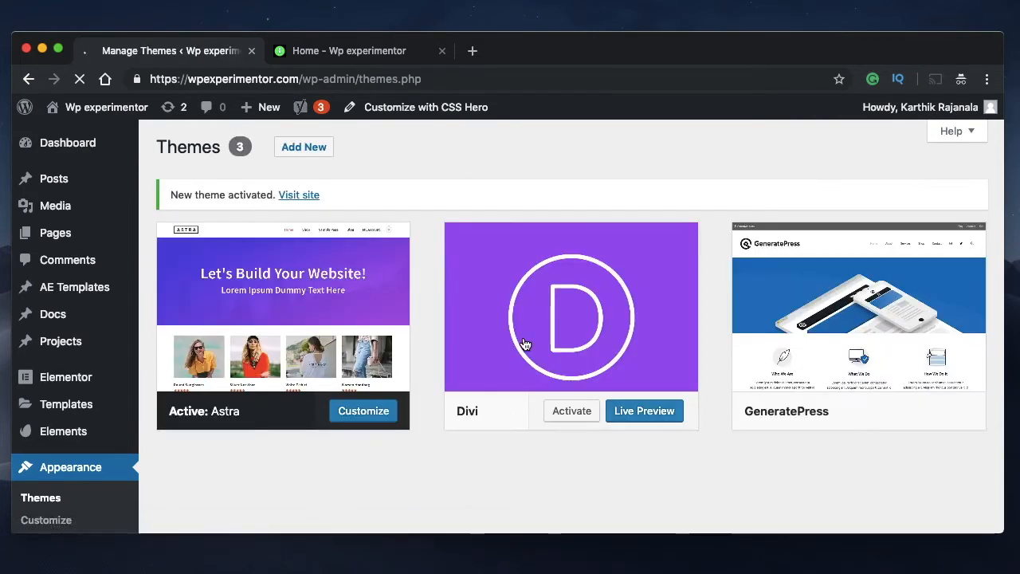
pyautogui.click(971, 194)
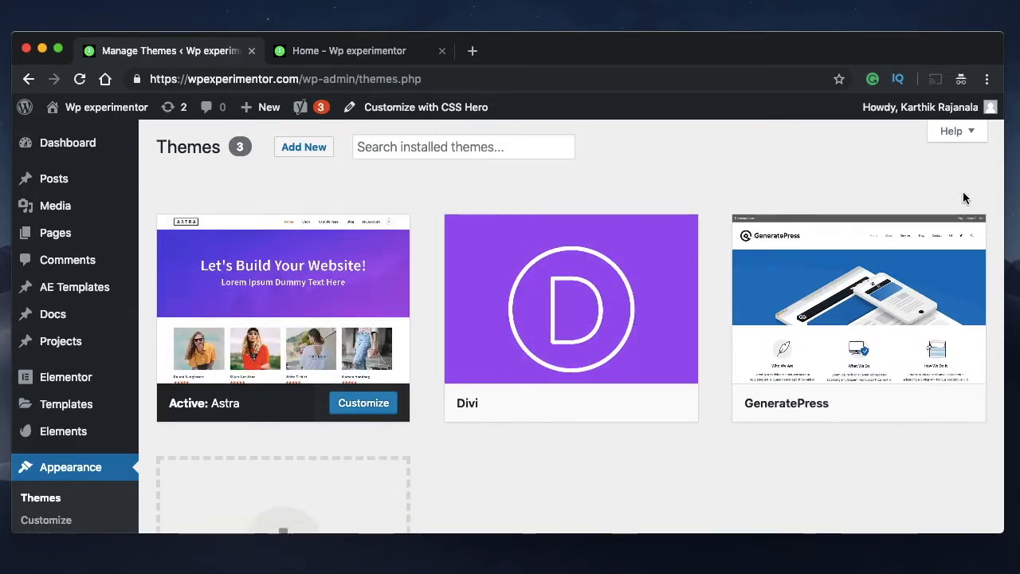
pyautogui.click(341, 58)
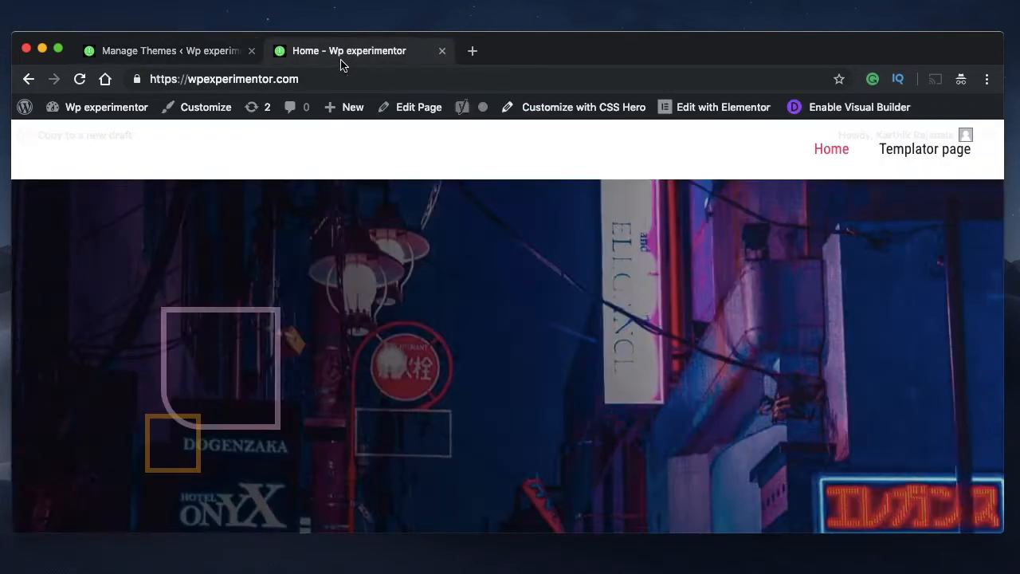
# Start a new navigation menu in the site's appearance settings, checking the home page header
pyautogui.click(191, 49)
pyautogui.moveTo(64, 381)
pyautogui.scroll(-3, 66, 380)
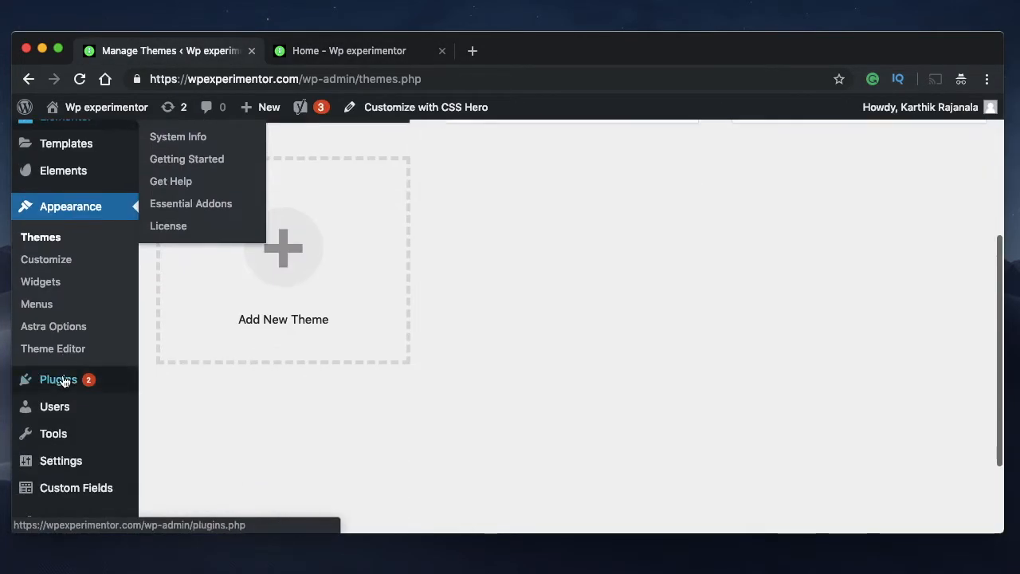
pyautogui.click(48, 307)
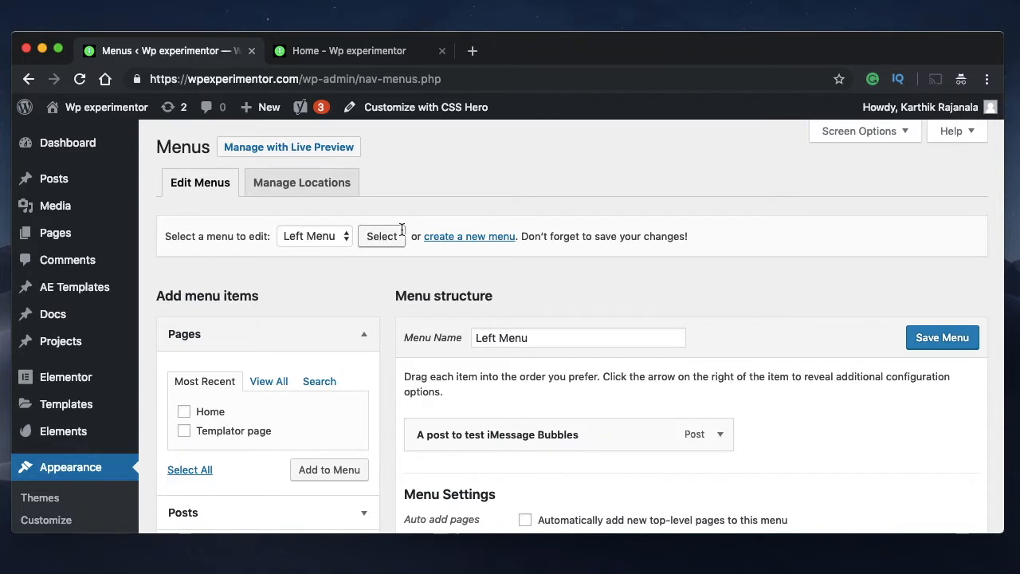
pyautogui.click(469, 236)
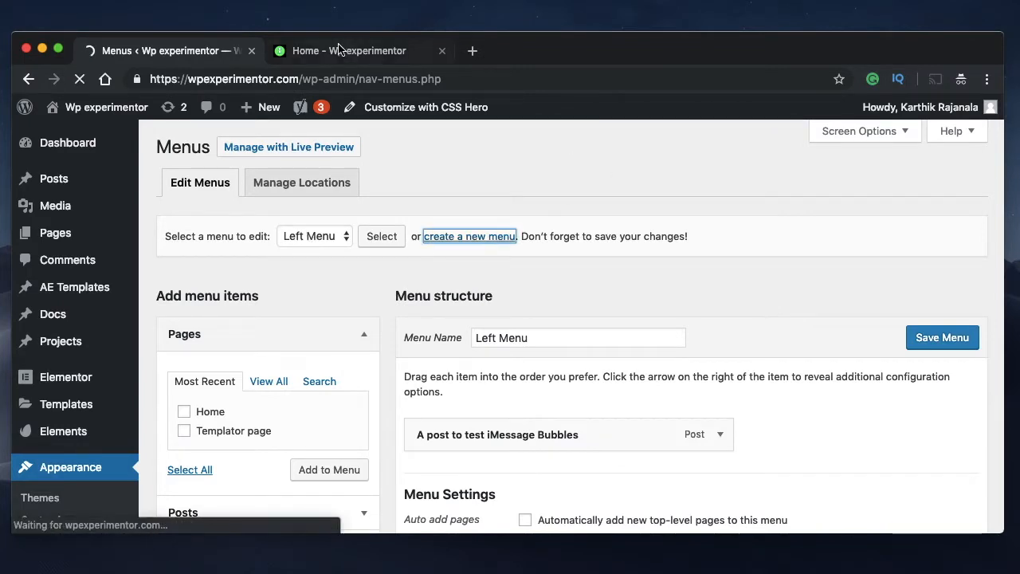
pyautogui.click(342, 50)
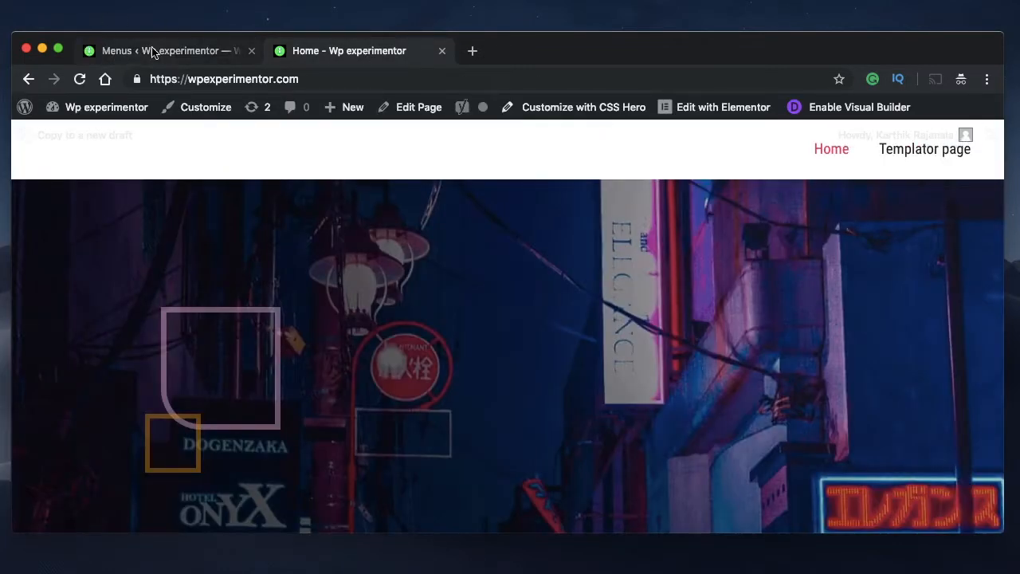
pyautogui.click(150, 49)
# Name the new menu Astra Menu and create it
pyautogui.click(555, 341)
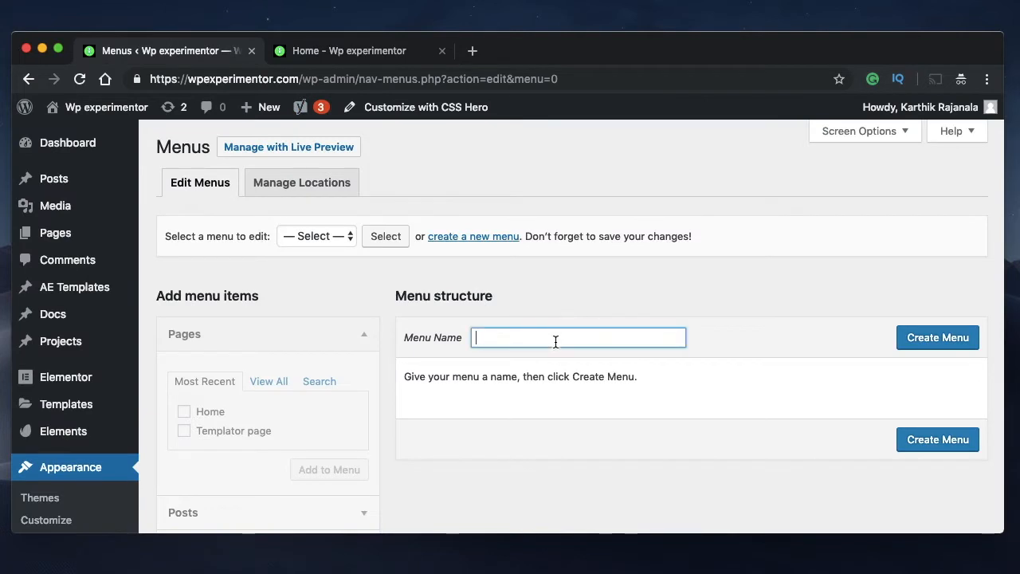
pyautogui.write('Astra Menu')
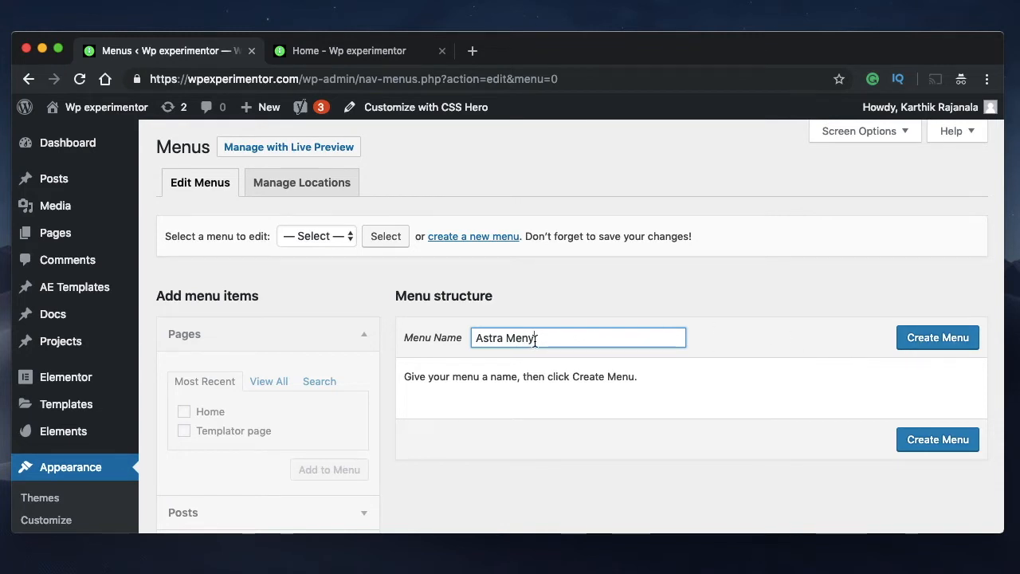
pyautogui.press('BackSpace')
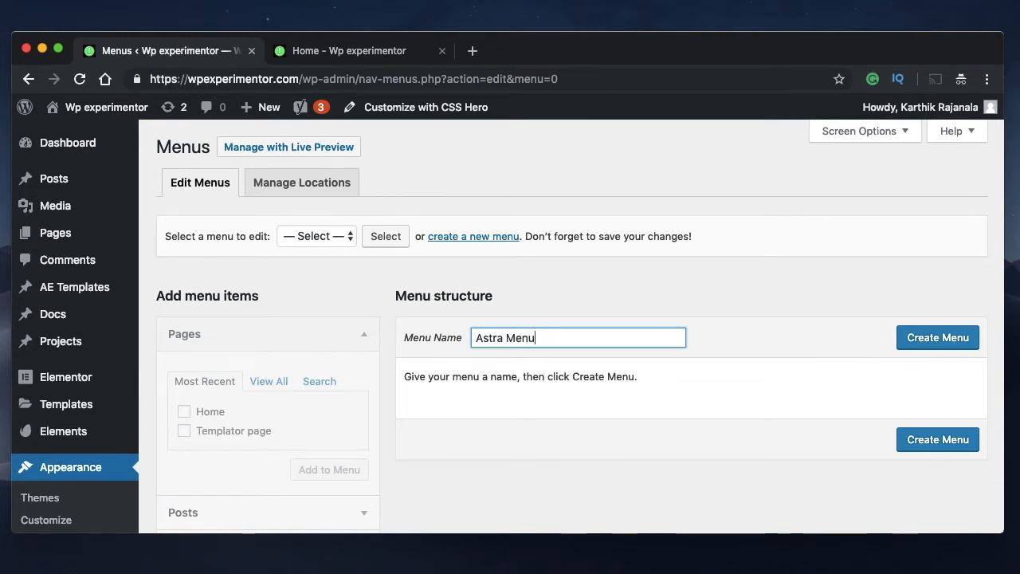
pyautogui.click(958, 341)
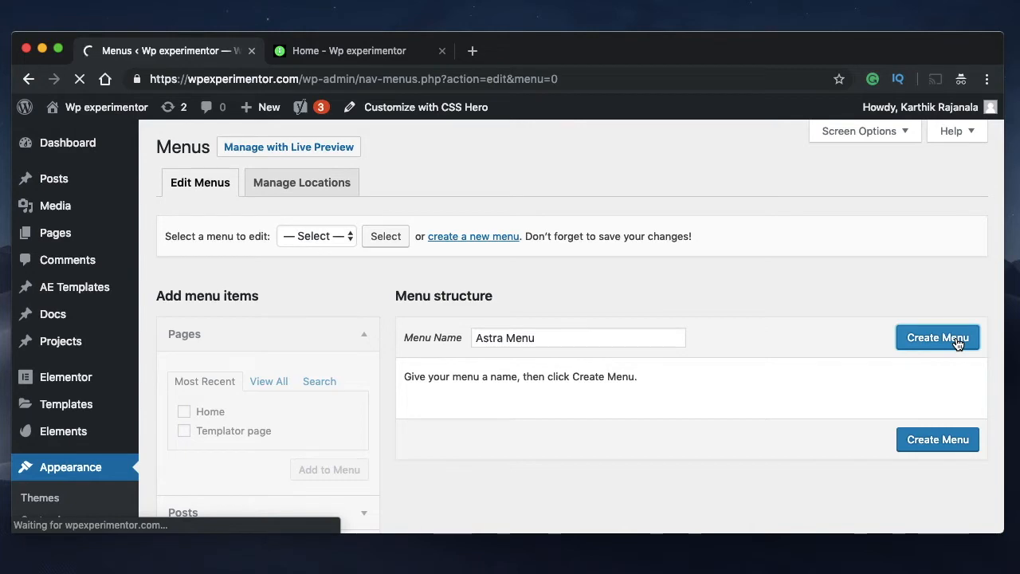
pyautogui.click(360, 51)
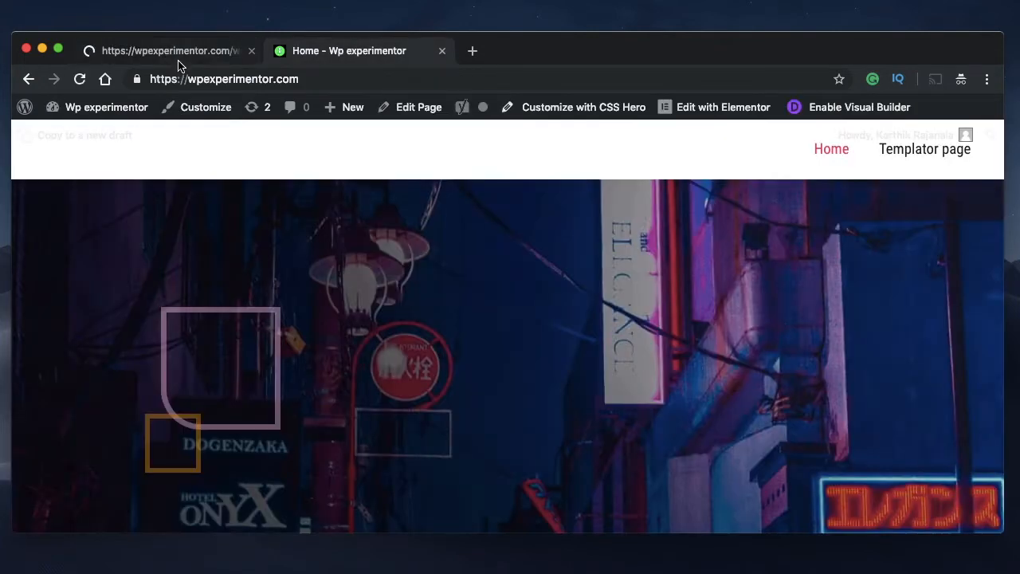
pyautogui.click(179, 56)
# Add the post Hello I'm a Post to the Astra Menu
pyautogui.scroll(-2, 676, 379)
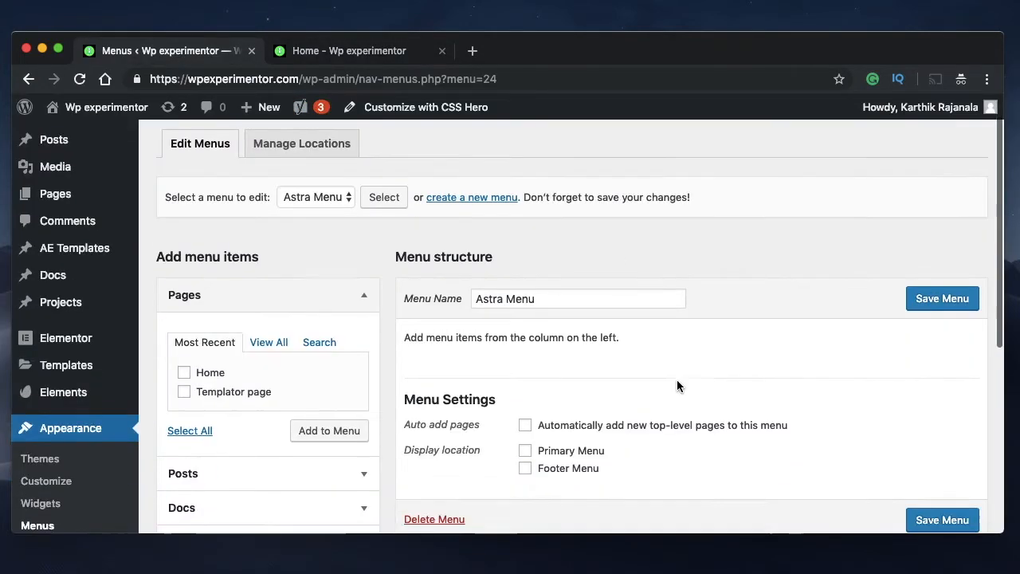
pyautogui.click(270, 311)
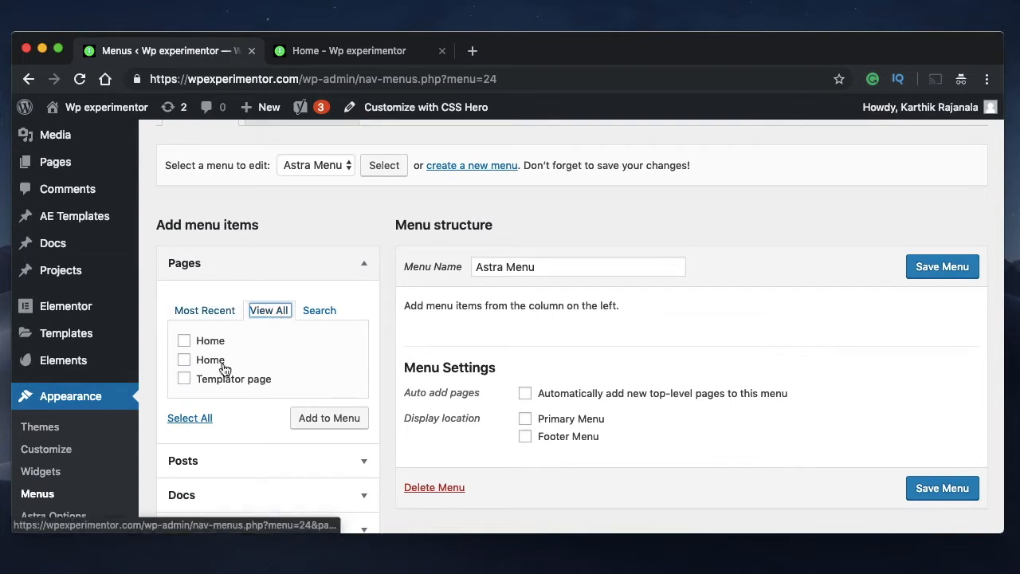
pyautogui.scroll(-2, 244, 419)
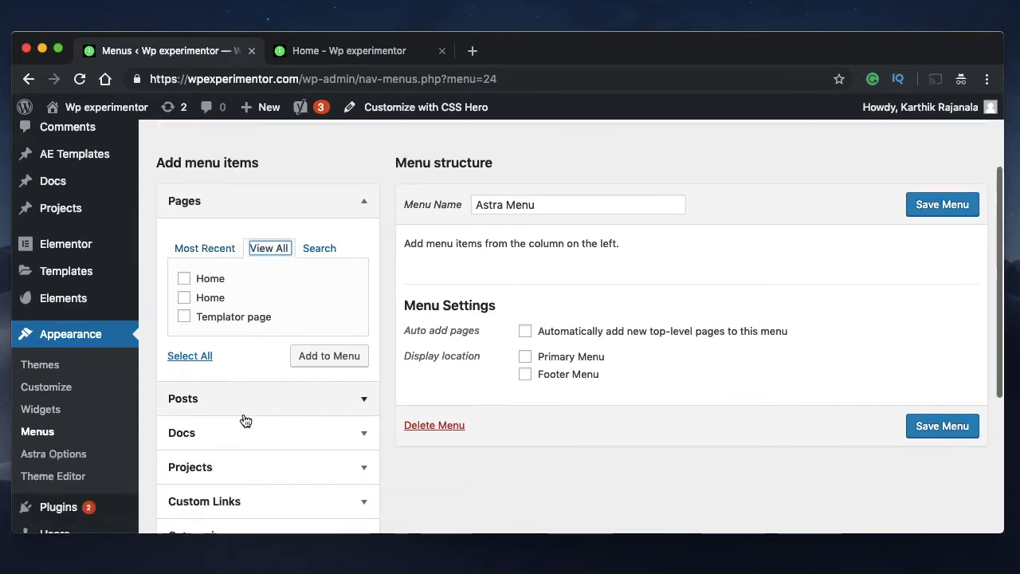
pyautogui.click(352, 408)
pyautogui.click(220, 369)
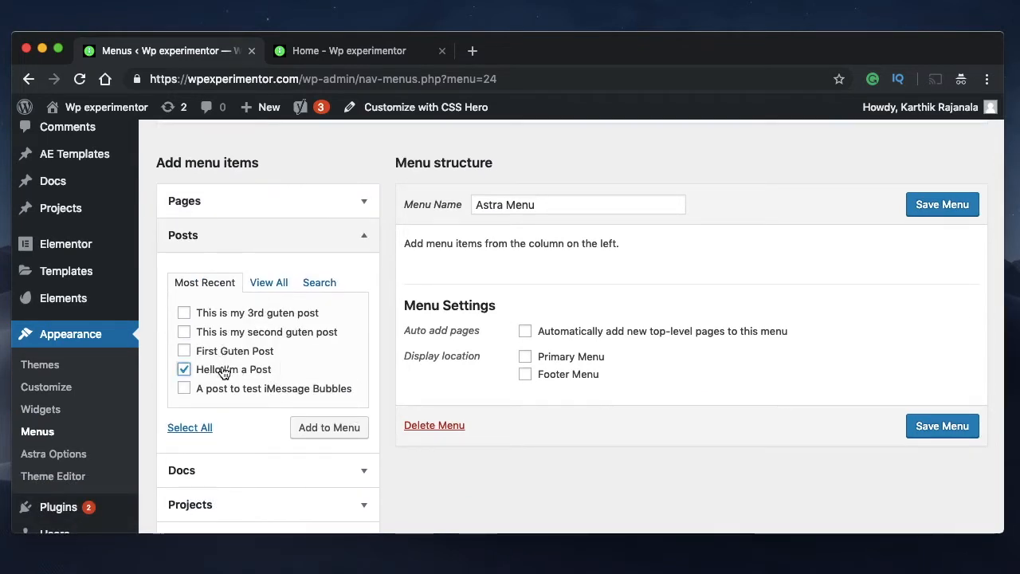
pyautogui.click(335, 429)
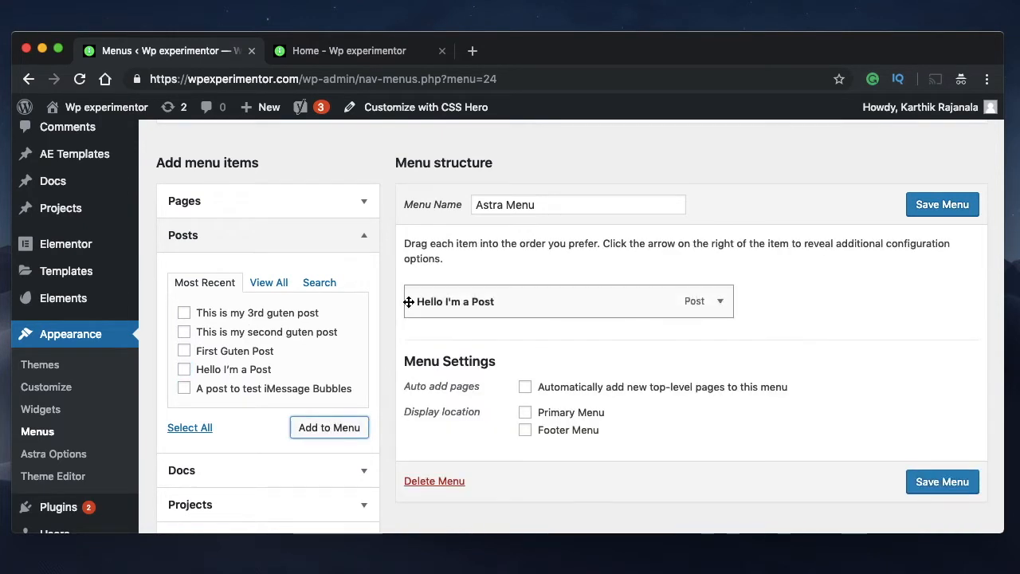
# Add the first Home page and the Templator page to the Astra Menu
pyautogui.click(263, 206)
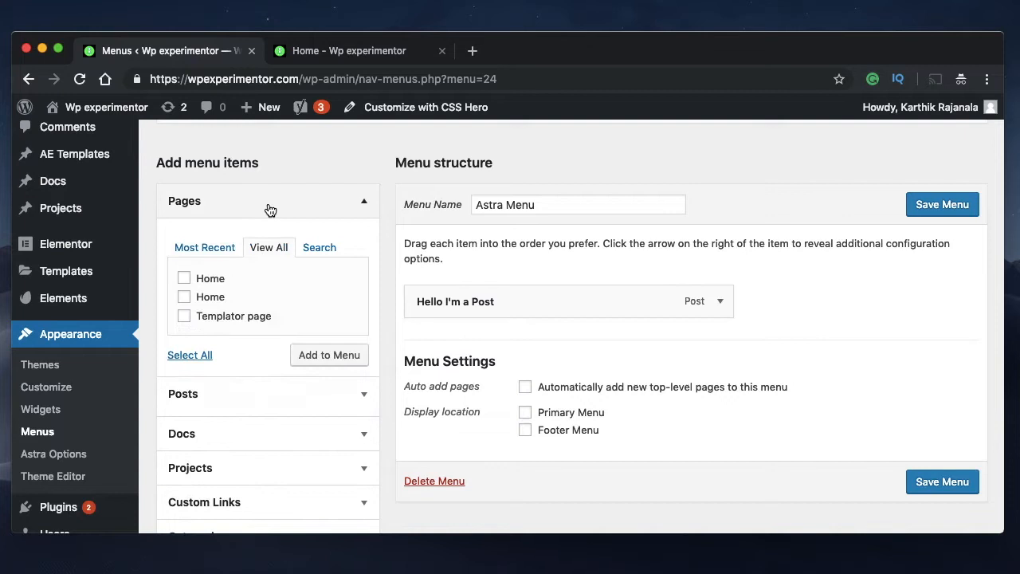
pyautogui.click(185, 278)
pyautogui.click(329, 358)
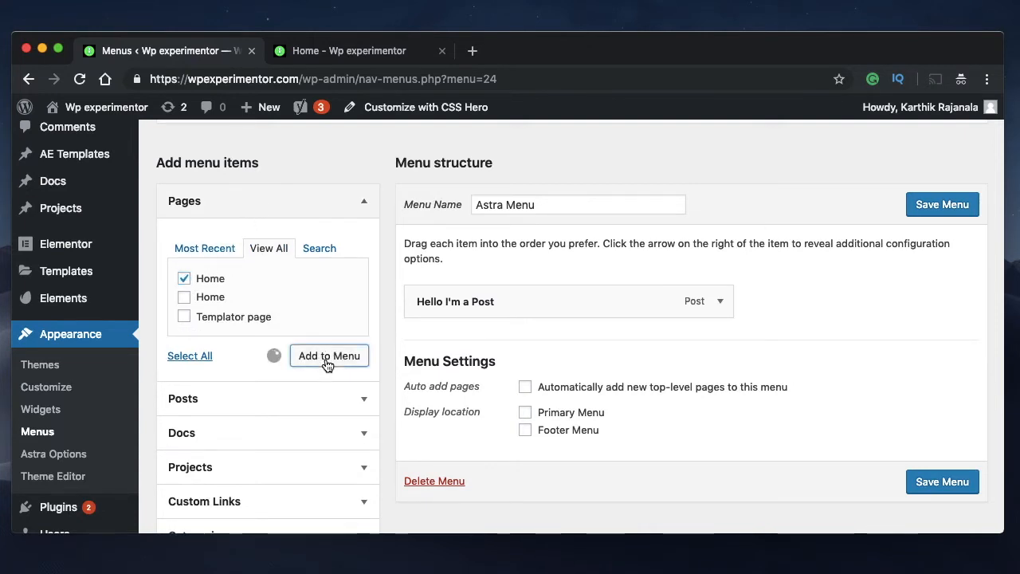
pyautogui.click(183, 321)
pyautogui.click(310, 359)
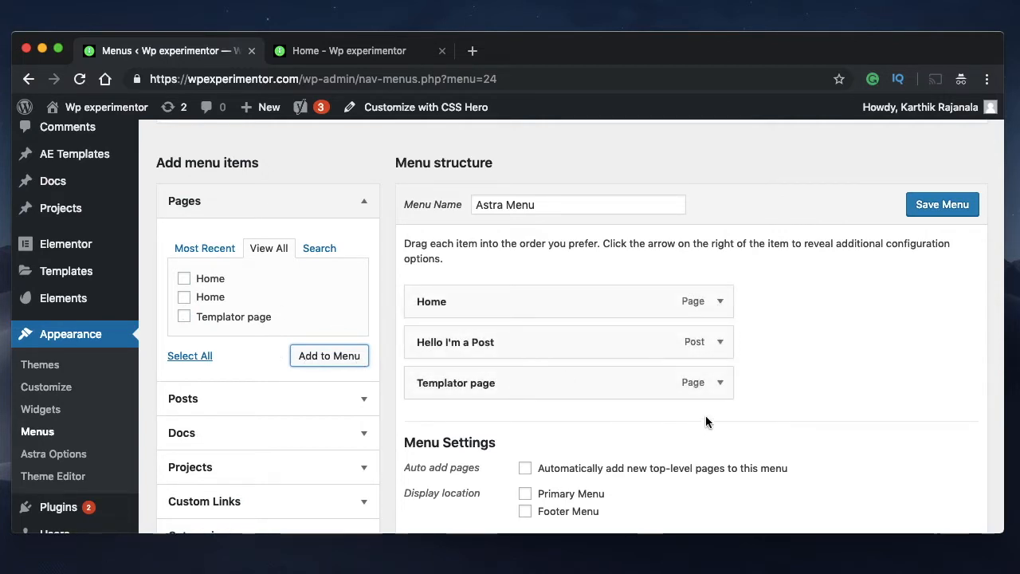
# Move the Templator page between Home and Hello I'm a Post as a top-level menu item
pyautogui.moveTo(645, 387); pyautogui.dragTo(623, 351)
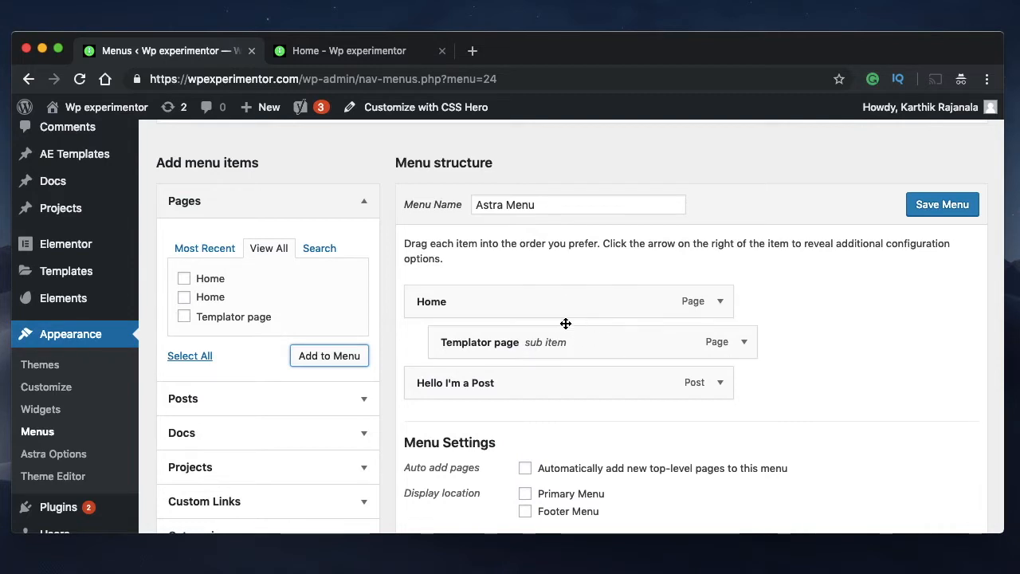
pyautogui.moveTo(592, 351); pyautogui.dragTo(560, 365)
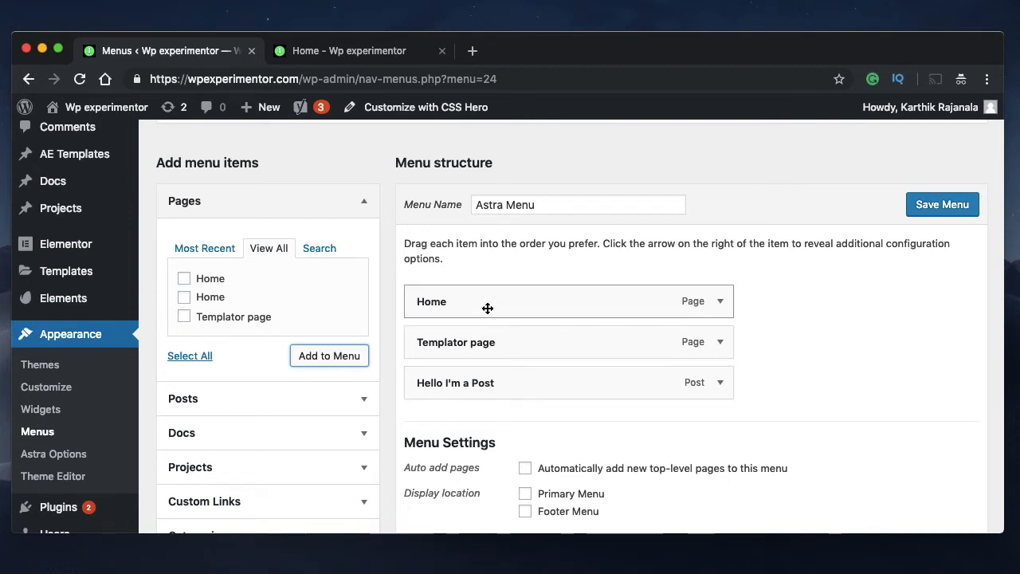
# Examine what the Docs, Projects, Custom Links and Categories sections offer as menu items
pyautogui.scroll(-5, 239, 366)
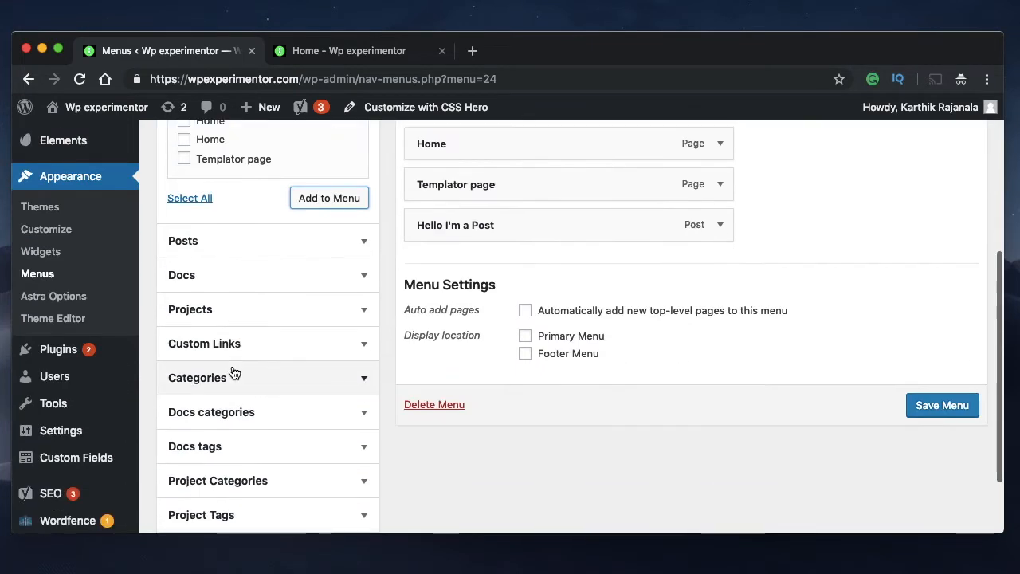
pyautogui.click(250, 284)
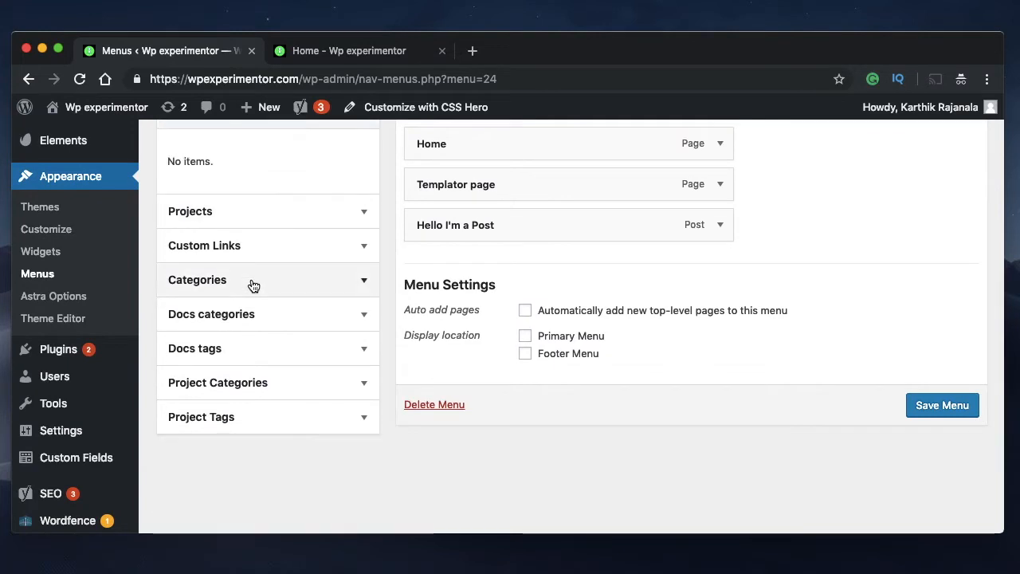
pyautogui.click(250, 212)
pyautogui.click(275, 243)
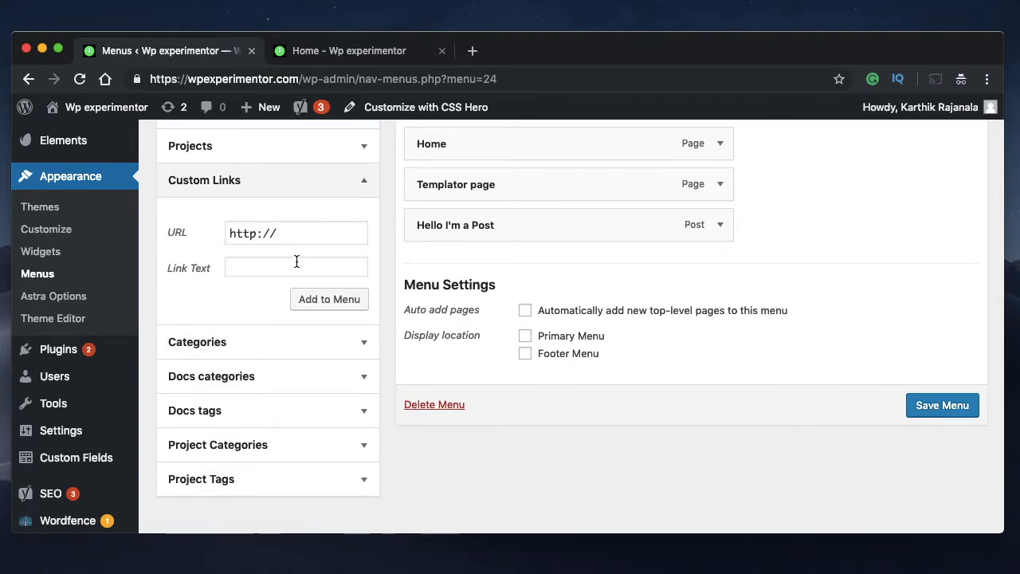
pyautogui.click(285, 232)
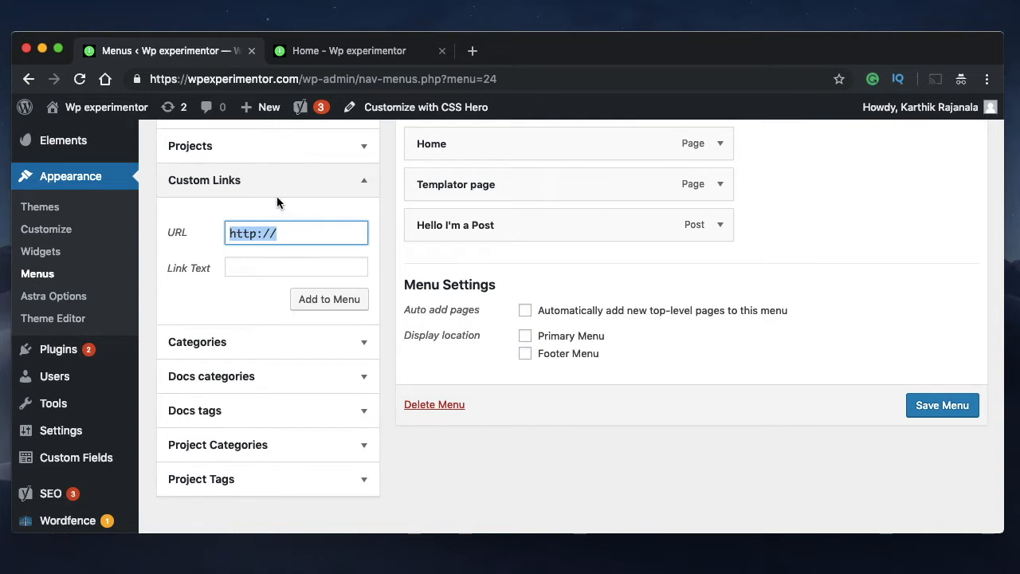
pyautogui.click(281, 182)
pyautogui.click(277, 214)
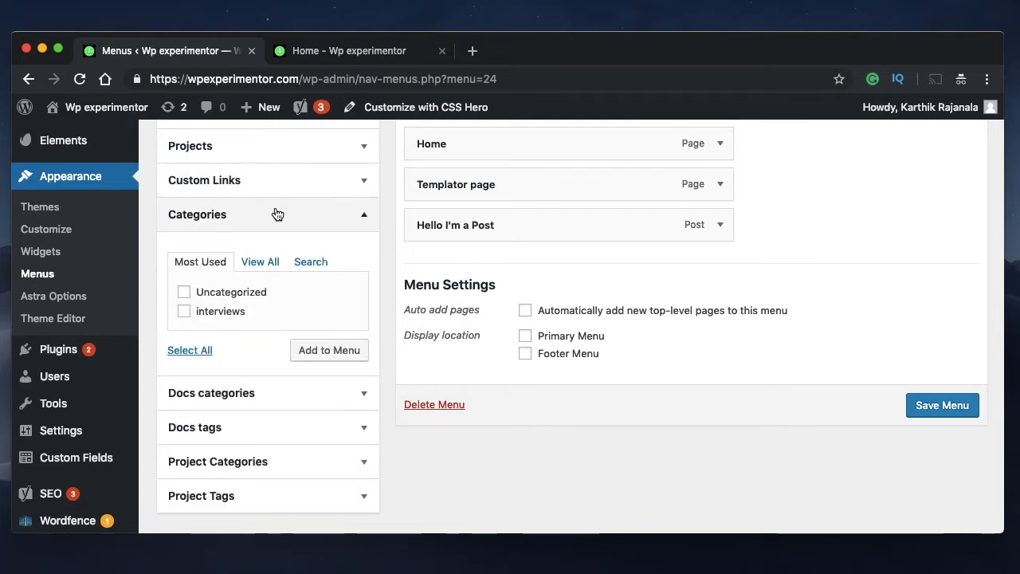
# Add the interviews category to the Astra Menu and collapse the Categories section
pyautogui.click(329, 351)
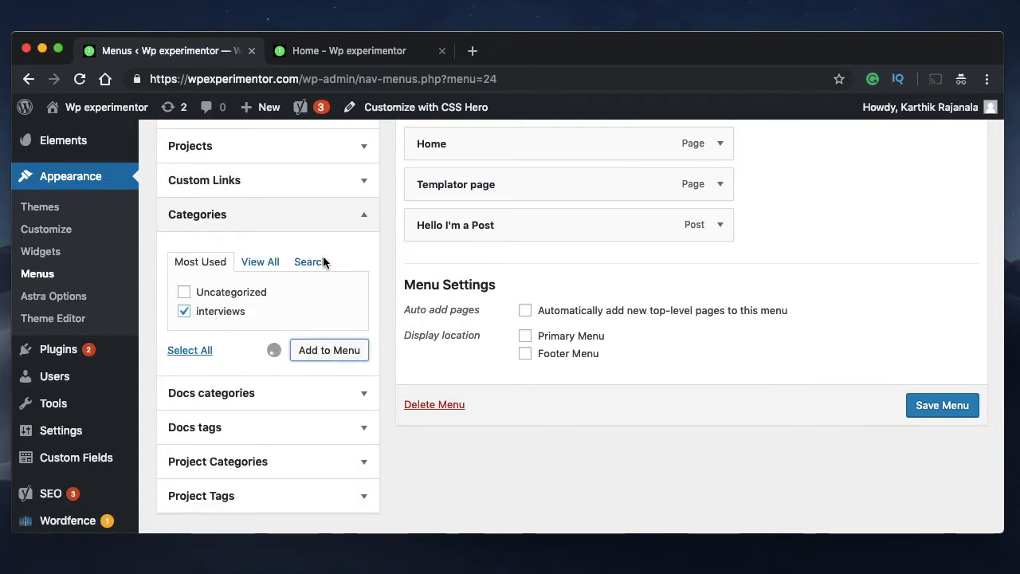
pyautogui.click(285, 230)
pyautogui.scroll(5, 637, 263)
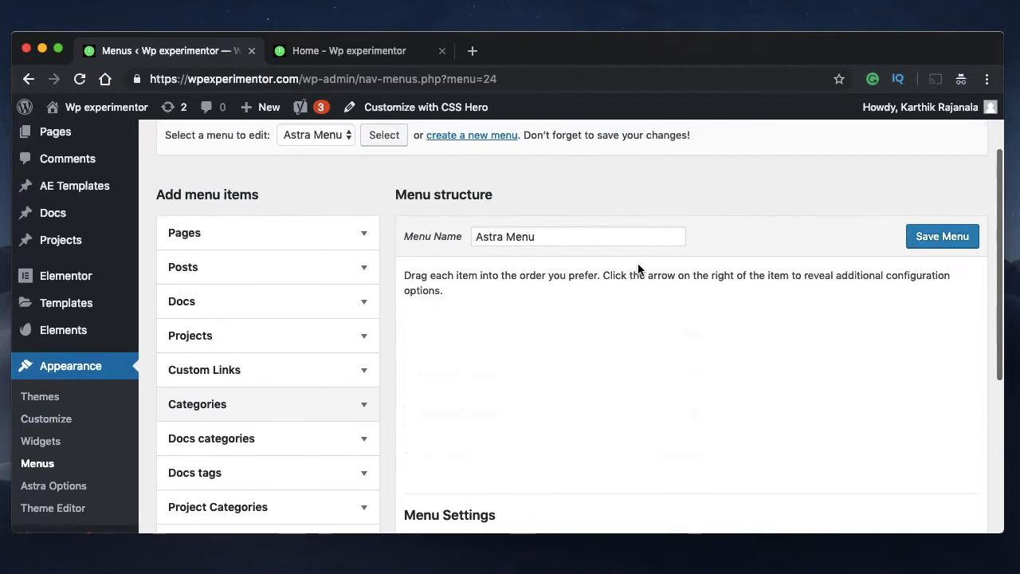
# Remove the post Hello I'm a Post from the Astra Menu
pyautogui.scroll(-2, 836, 347)
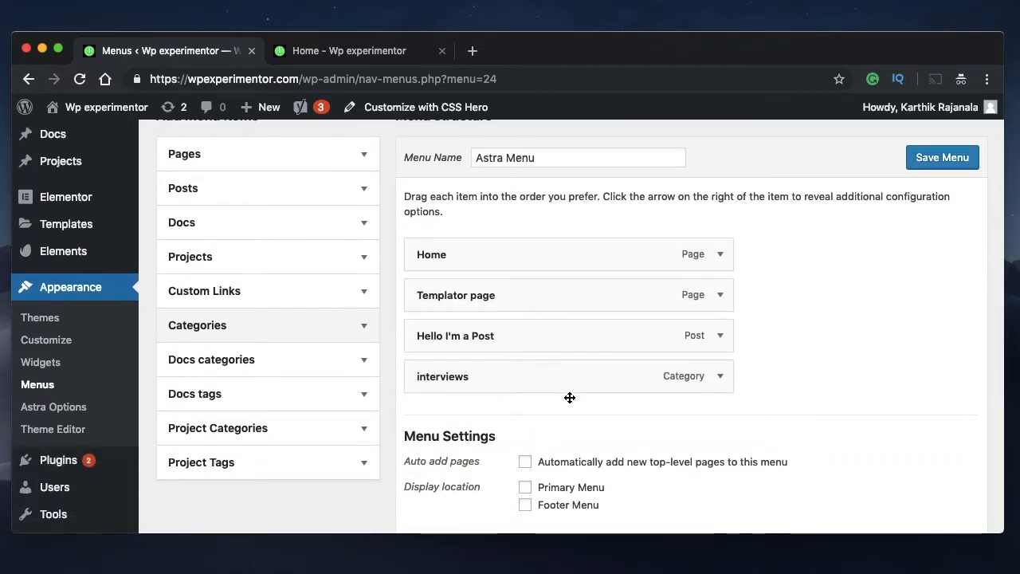
pyautogui.click(718, 338)
pyautogui.scroll(-2, 639, 440)
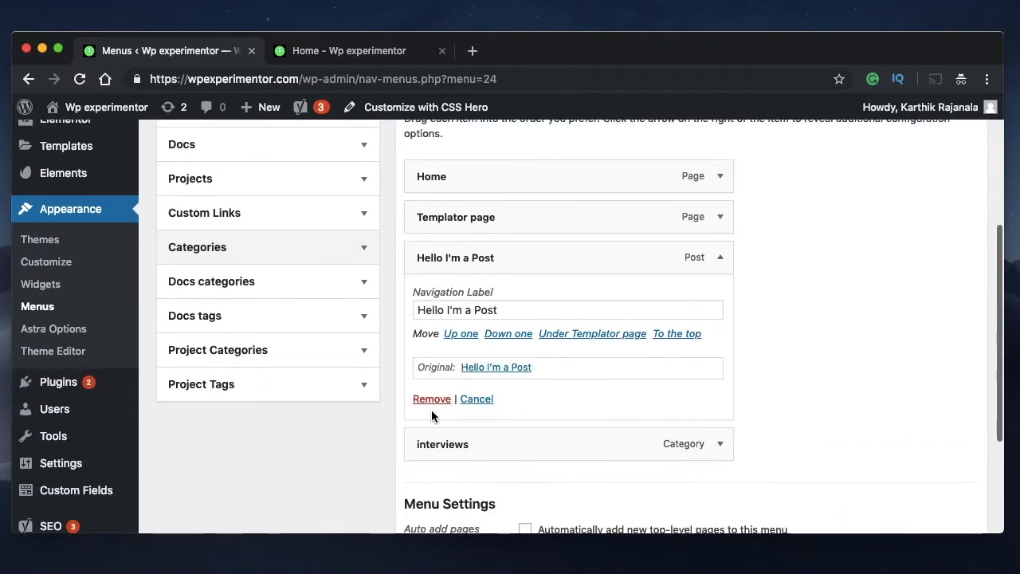
pyautogui.click(431, 396)
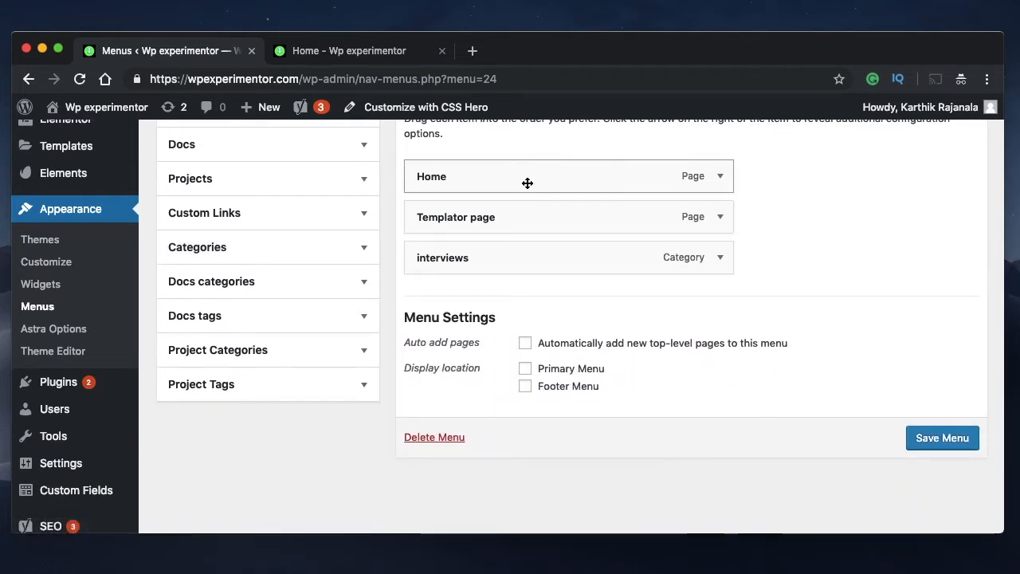
# Assign the Astra Menu to the Primary Menu display location and save the menu
pyautogui.scroll(2, 521, 231)
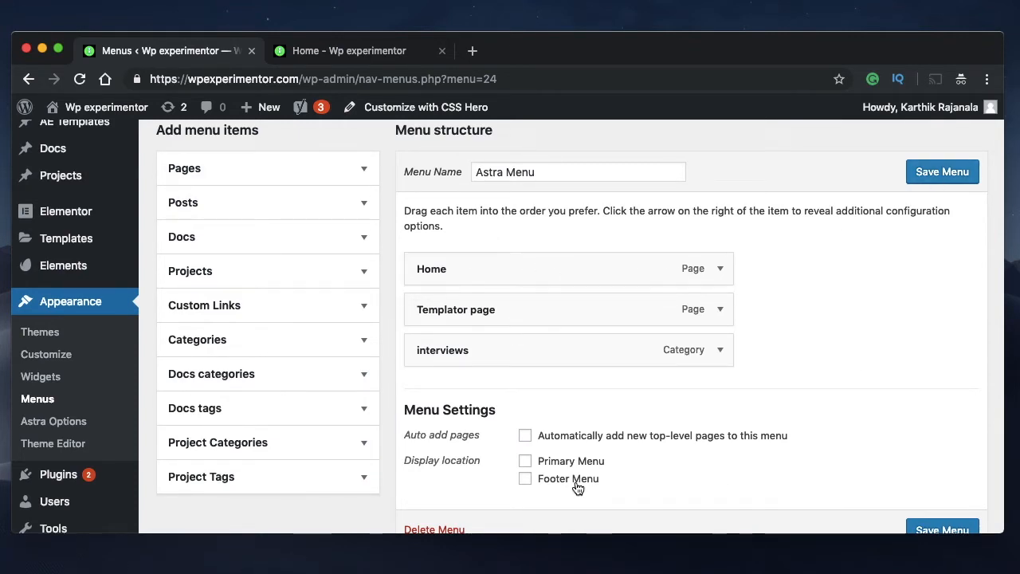
pyautogui.click(525, 462)
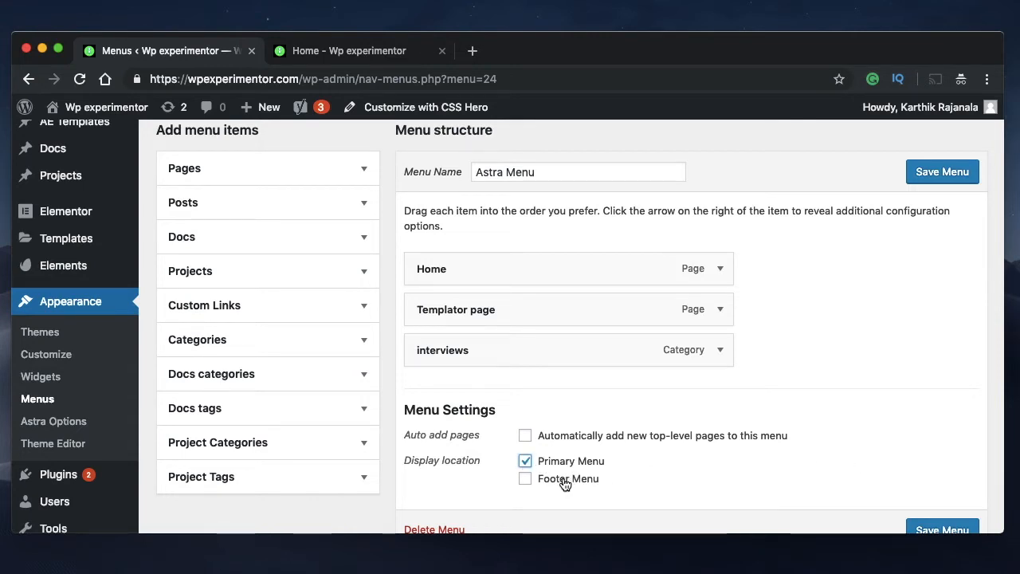
pyautogui.click(924, 170)
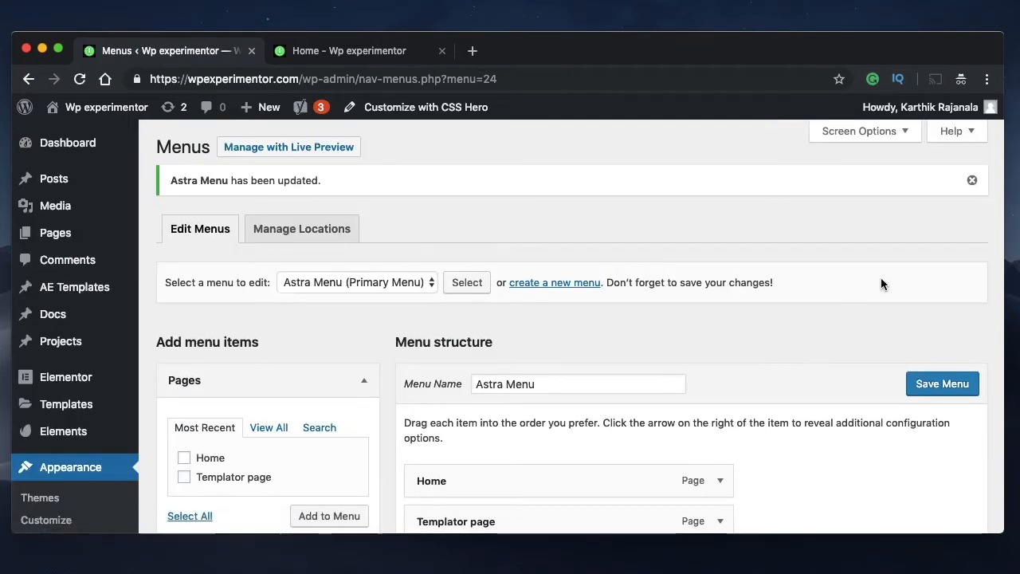
pyautogui.scroll(-3, 853, 351)
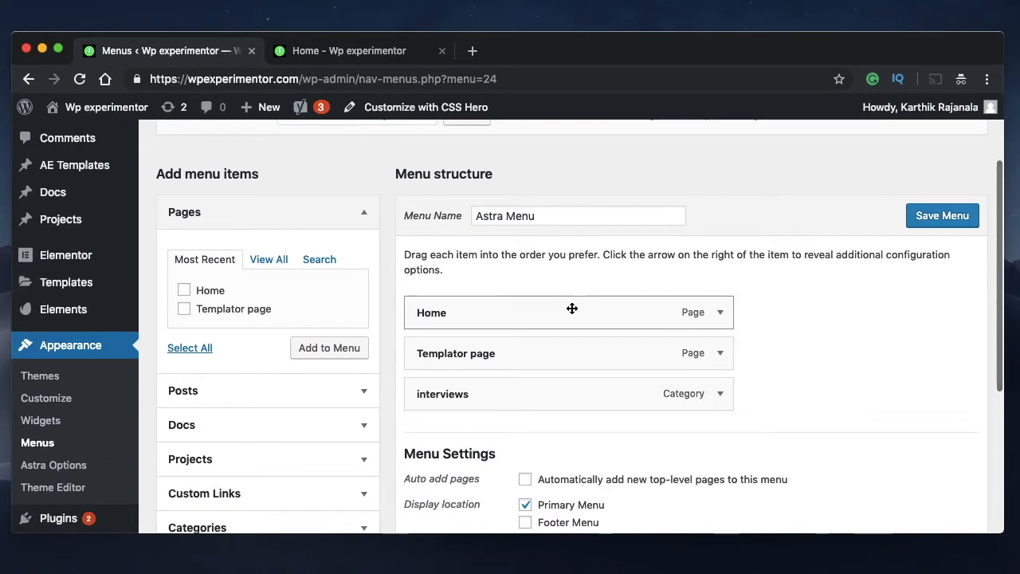
pyautogui.tripleClick(573, 222)
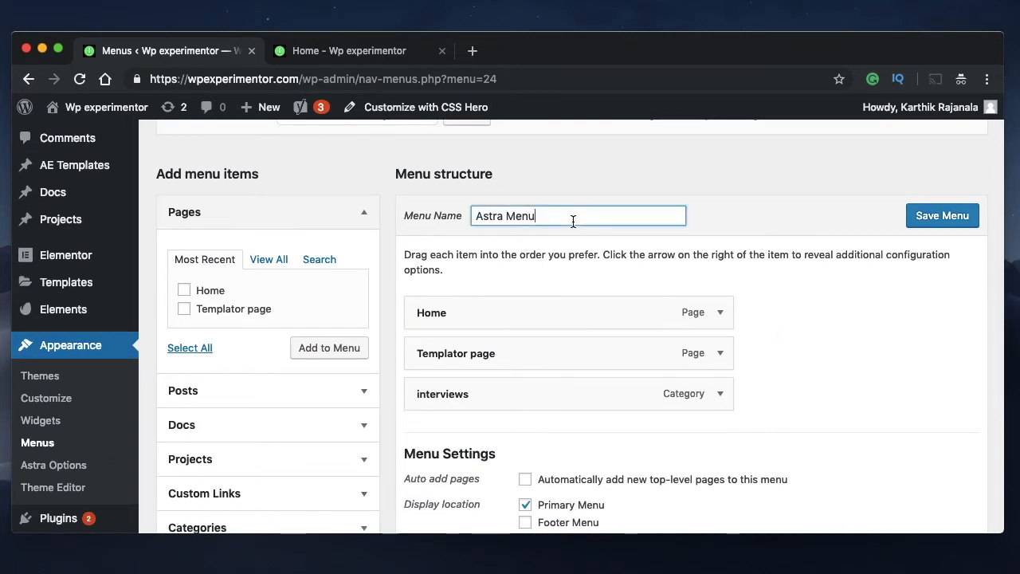
pyautogui.click(573, 221)
# Open the theme customizer, check the live home page while it loads, and go to the Header layout settings
pyautogui.click(68, 400)
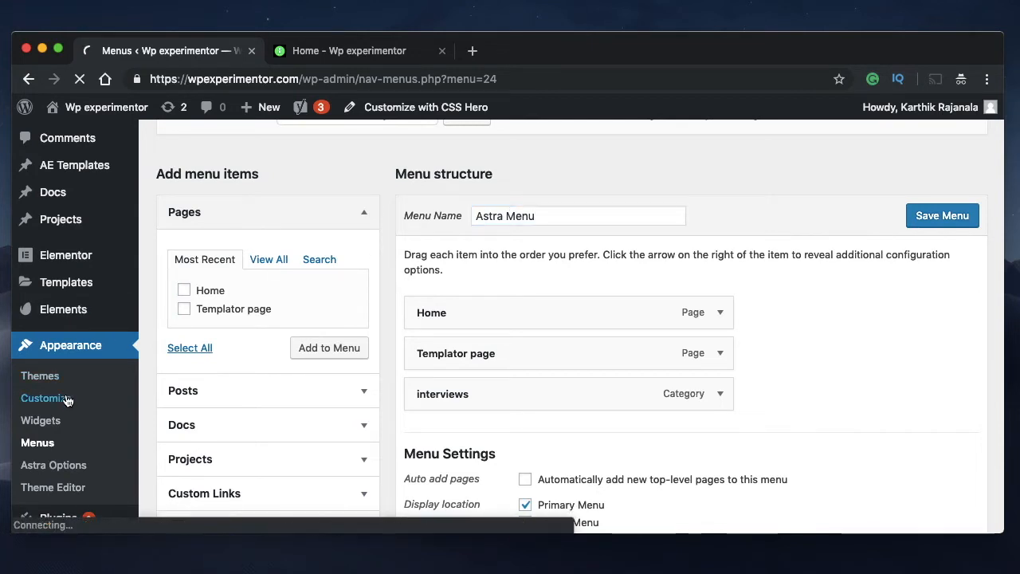
pyautogui.click(330, 54)
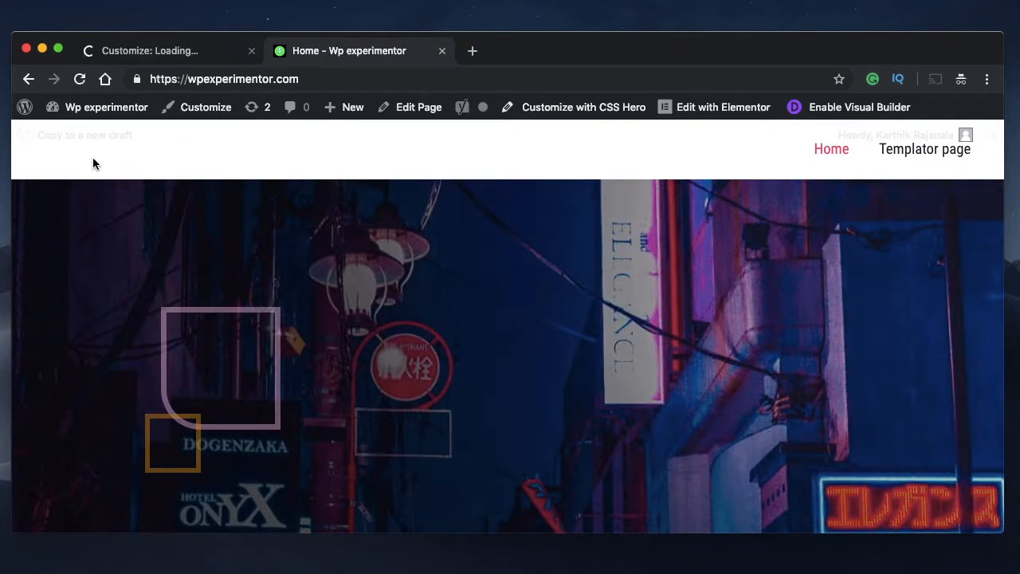
pyautogui.click(179, 51)
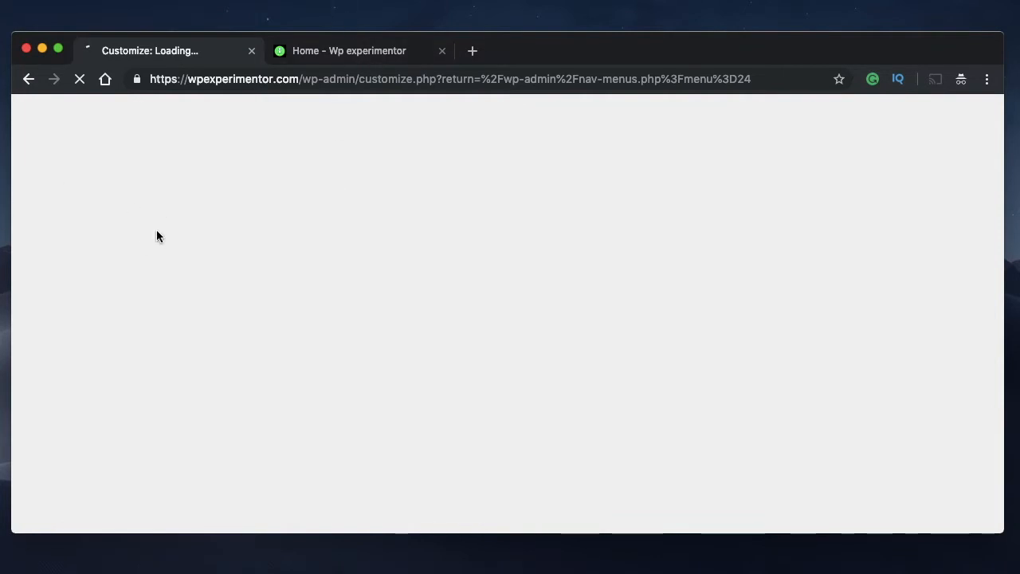
pyautogui.scroll(-3, 109, 401)
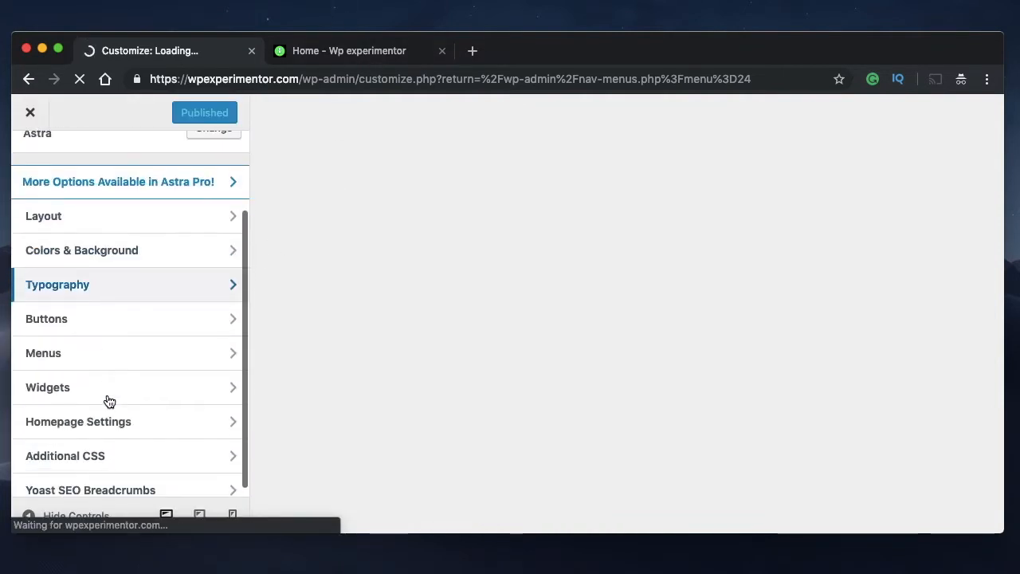
pyautogui.click(118, 213)
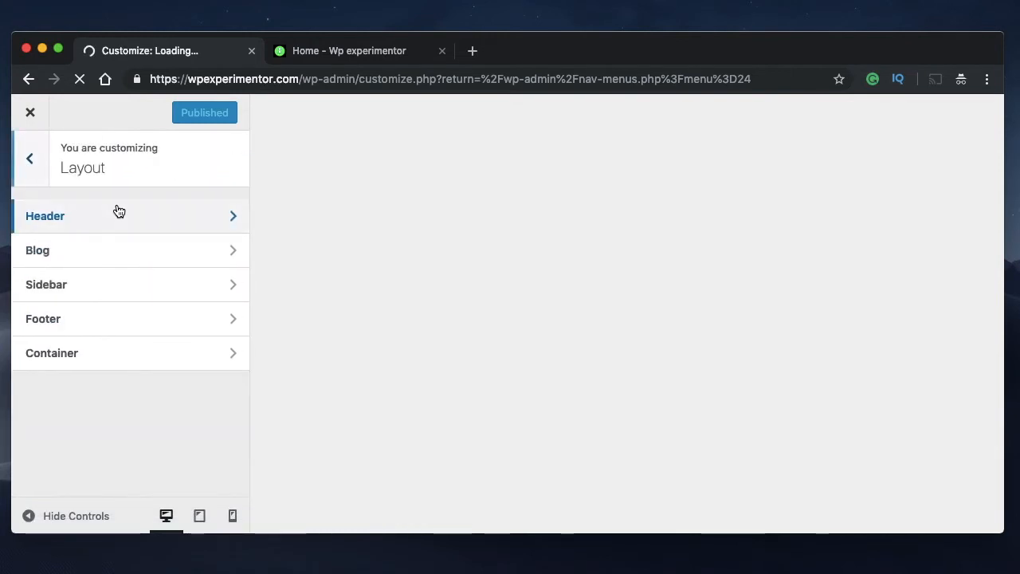
pyautogui.click(164, 212)
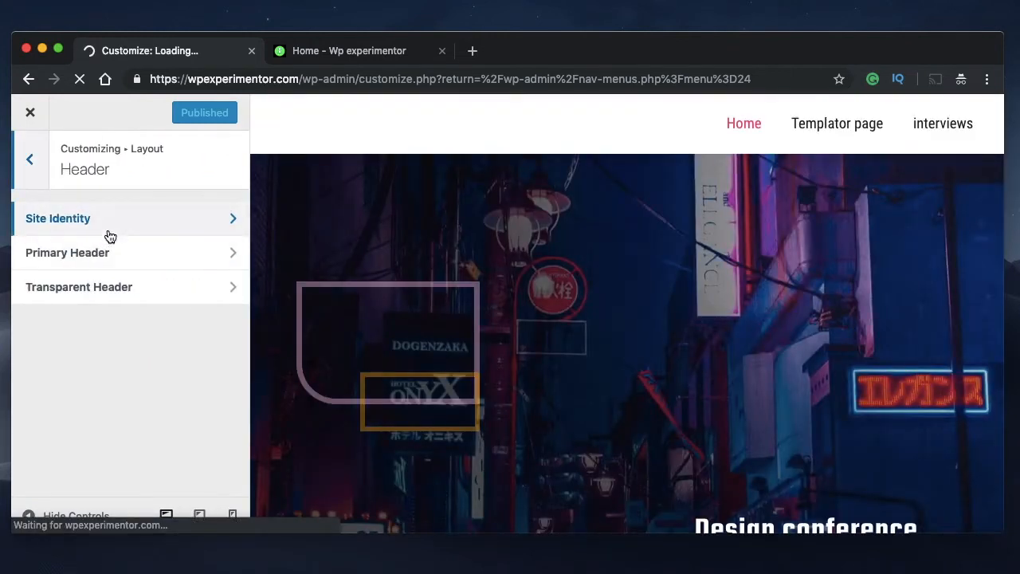
# Set the circled i icon as the site logo in Site Identity, using the image uncropped
pyautogui.click(108, 234)
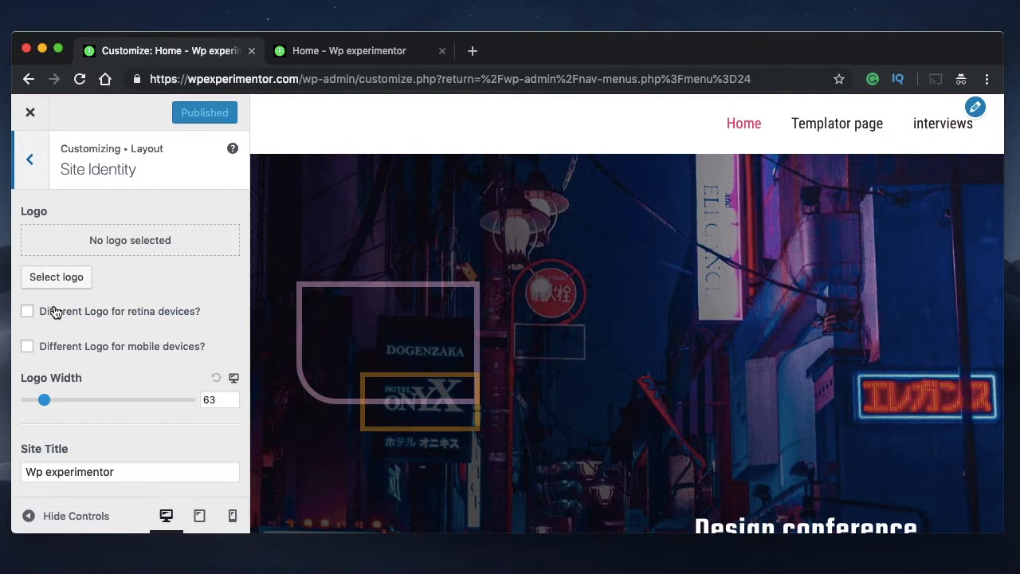
pyautogui.click(60, 278)
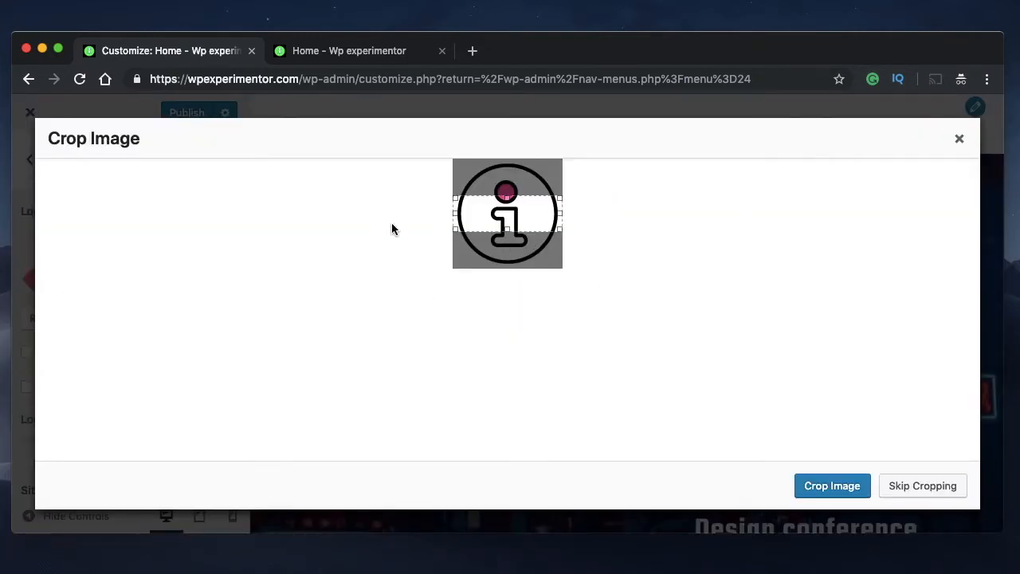
pyautogui.click(913, 489)
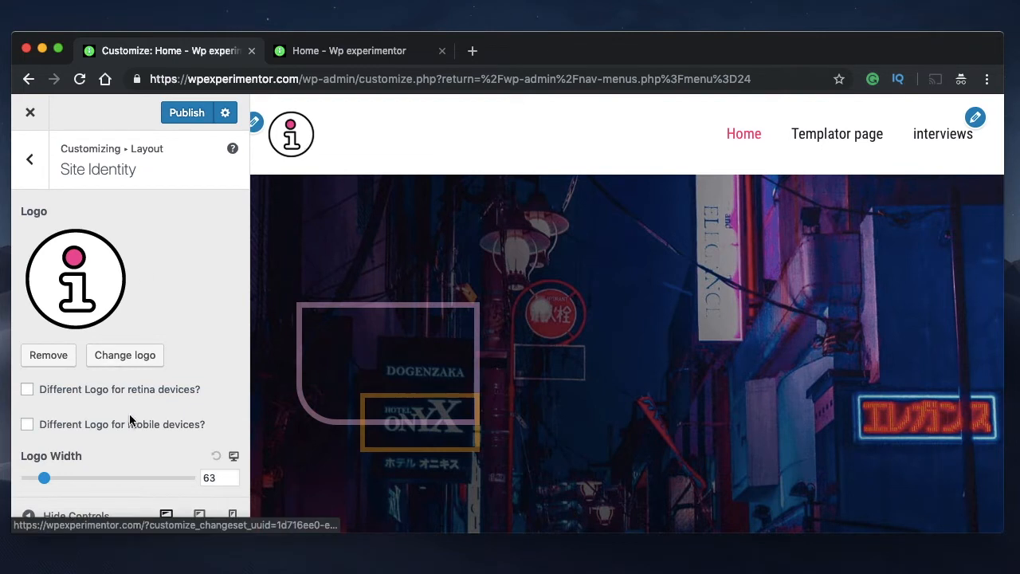
# Set the logo width to 56, review the remaining Site Identity options, and publish the changes
pyautogui.moveTo(45, 478)
pyautogui.mouseDown()
pyautogui.moveTo(108, 486)
pyautogui.moveTo(42, 476)
pyautogui.mouseUp()
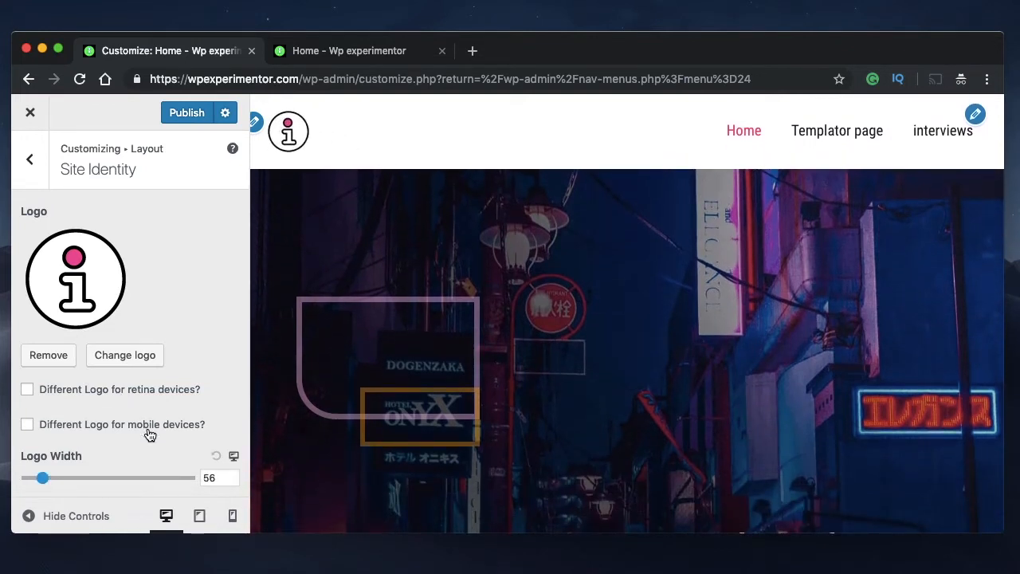
pyautogui.scroll(-5, 148, 431)
pyautogui.scroll(-2, 149, 430)
pyautogui.scroll(6, 148, 428)
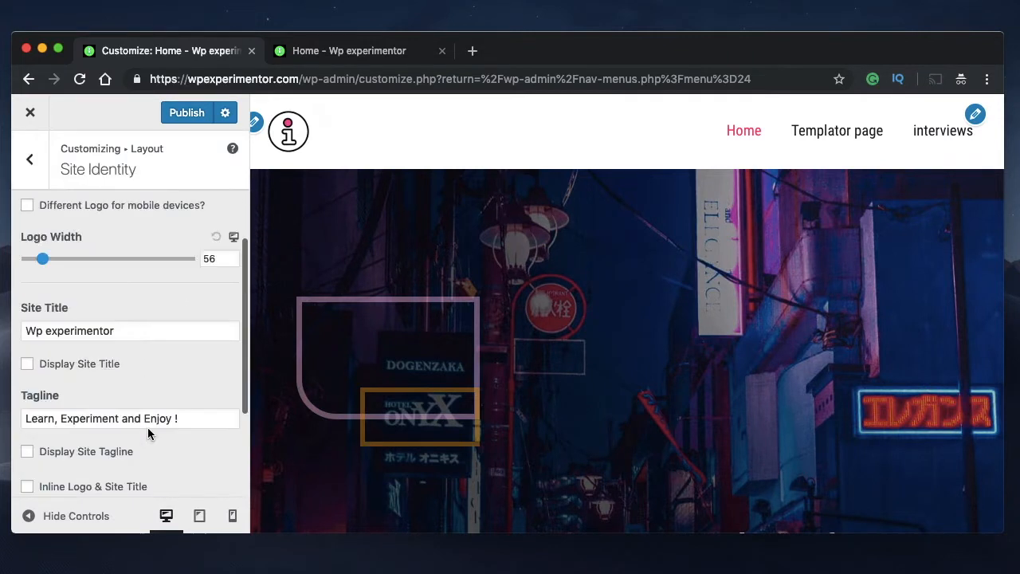
pyautogui.scroll(2, 138, 354)
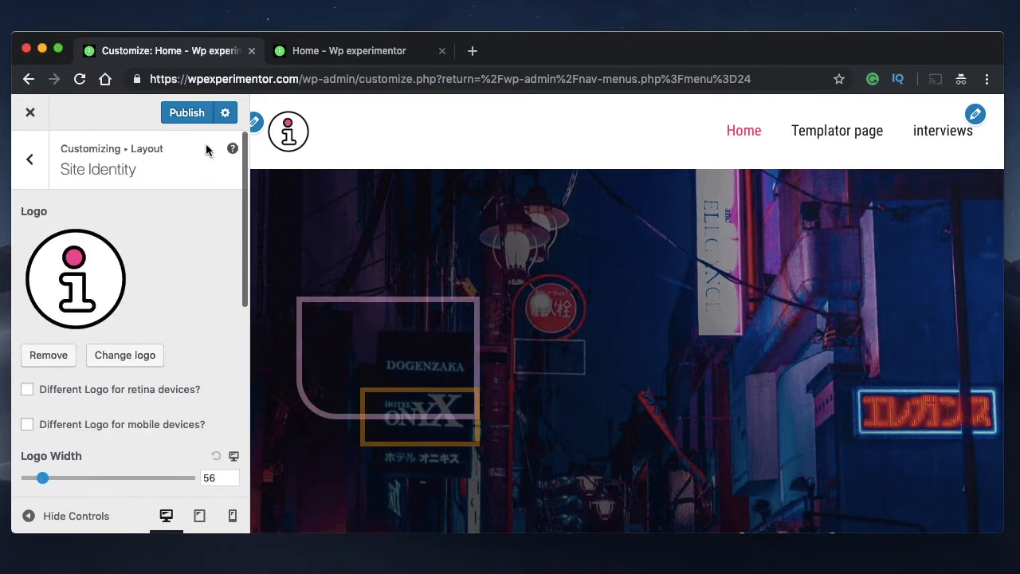
pyautogui.click(190, 116)
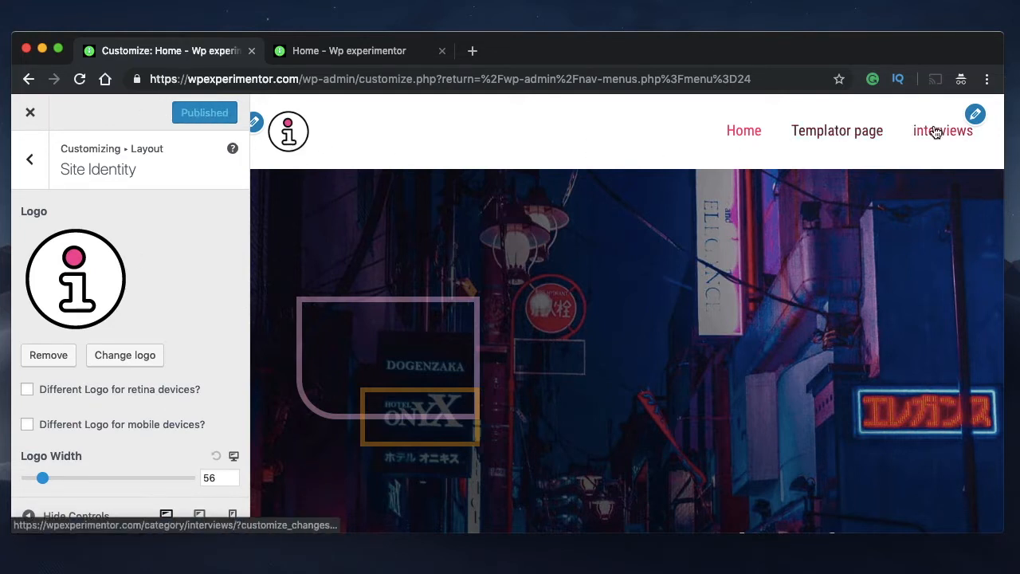
# Open the Primary Header settings and choose the header layout with the logo left and the menu right
pyautogui.click(40, 173)
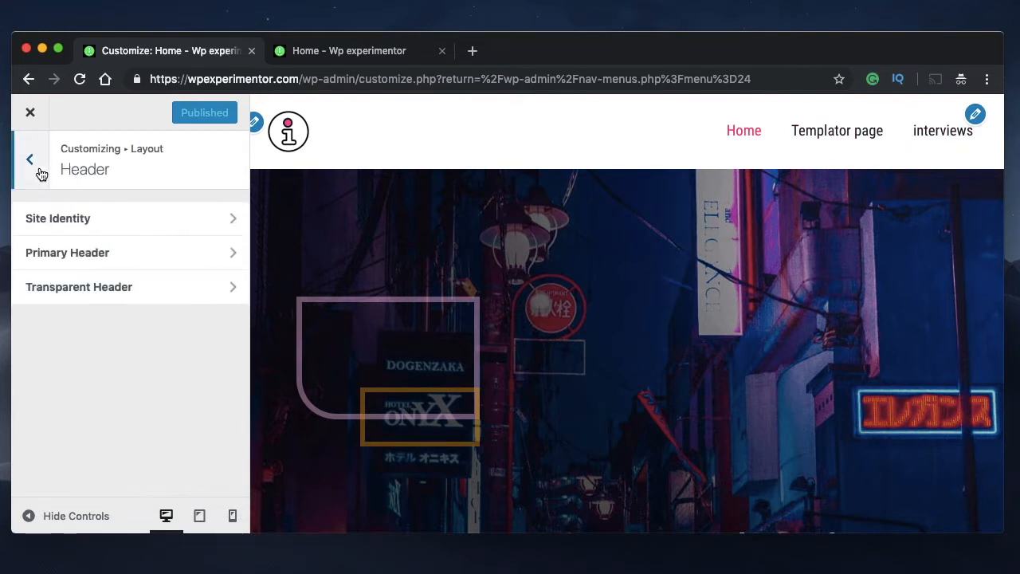
pyautogui.click(98, 253)
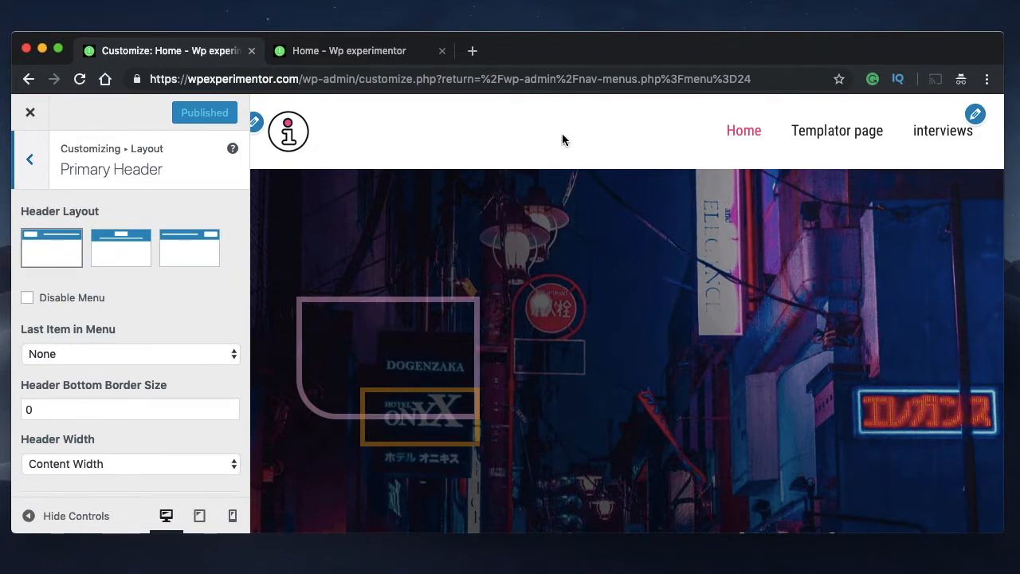
pyautogui.click(53, 258)
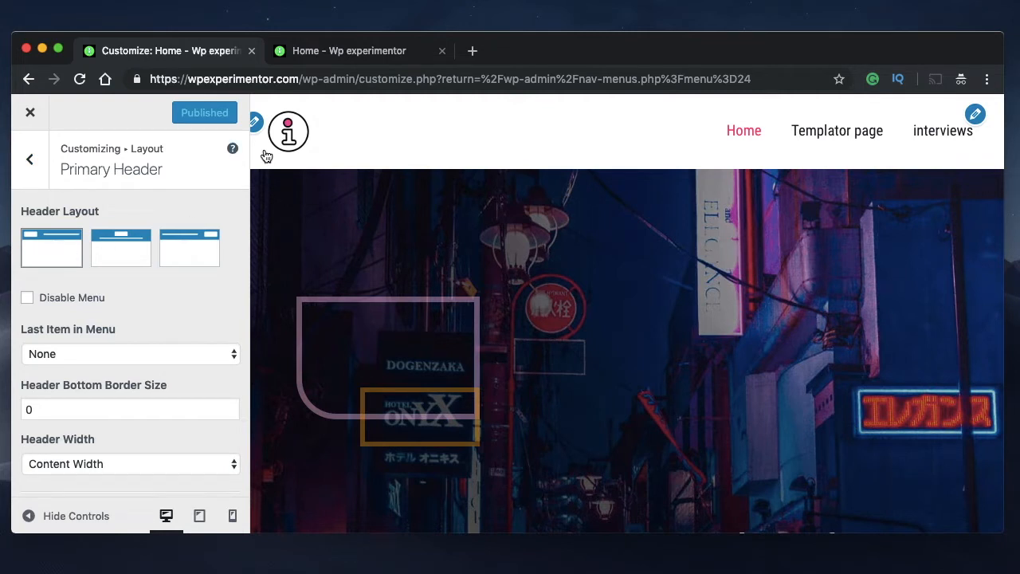
# Try the header layouts with the logo right and the logo centred, and return to the logo-left layout
pyautogui.click(190, 250)
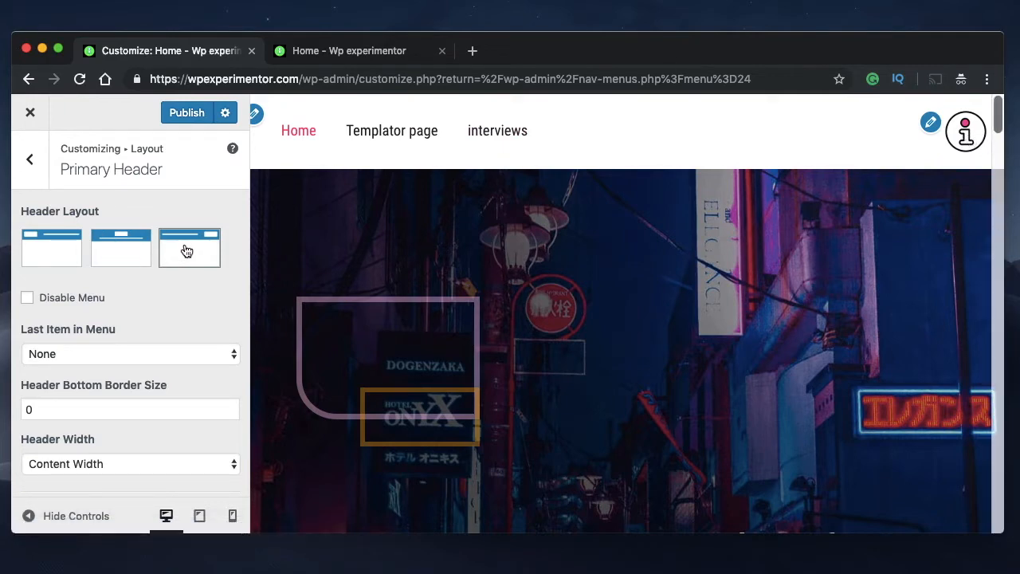
pyautogui.click(103, 251)
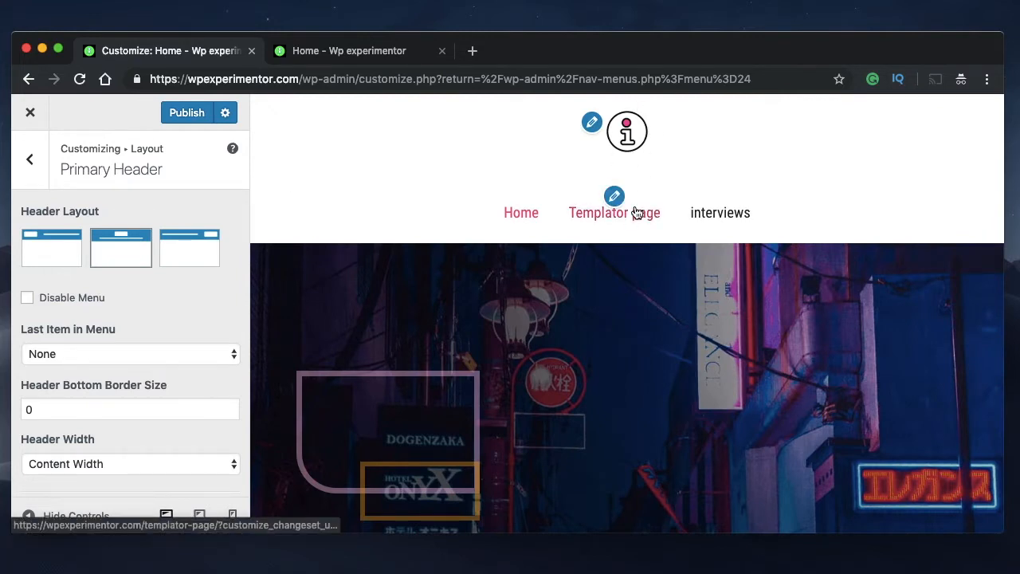
pyautogui.click(37, 258)
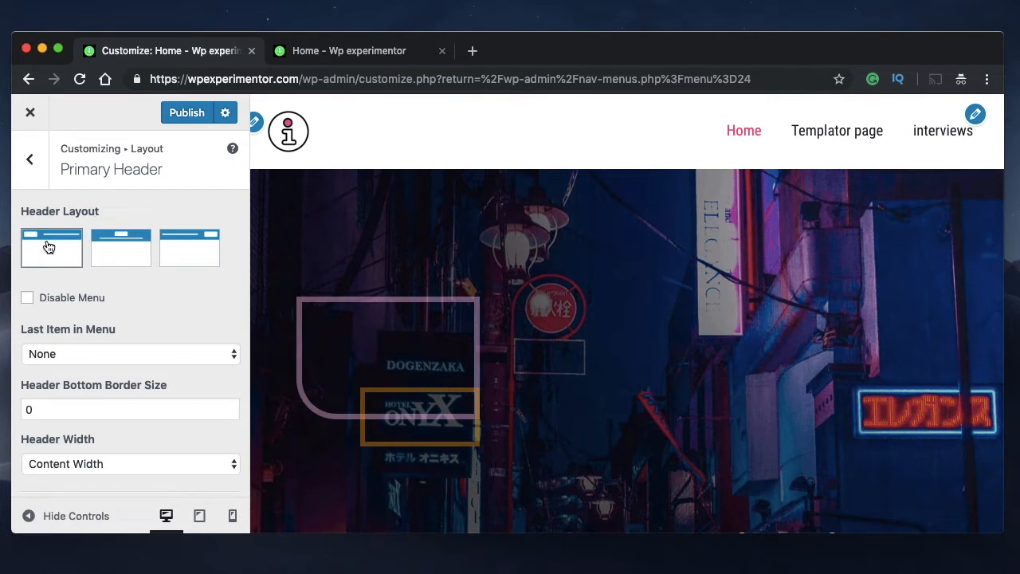
# Set the last item in the primary header's menu to Button
pyautogui.click(149, 356)
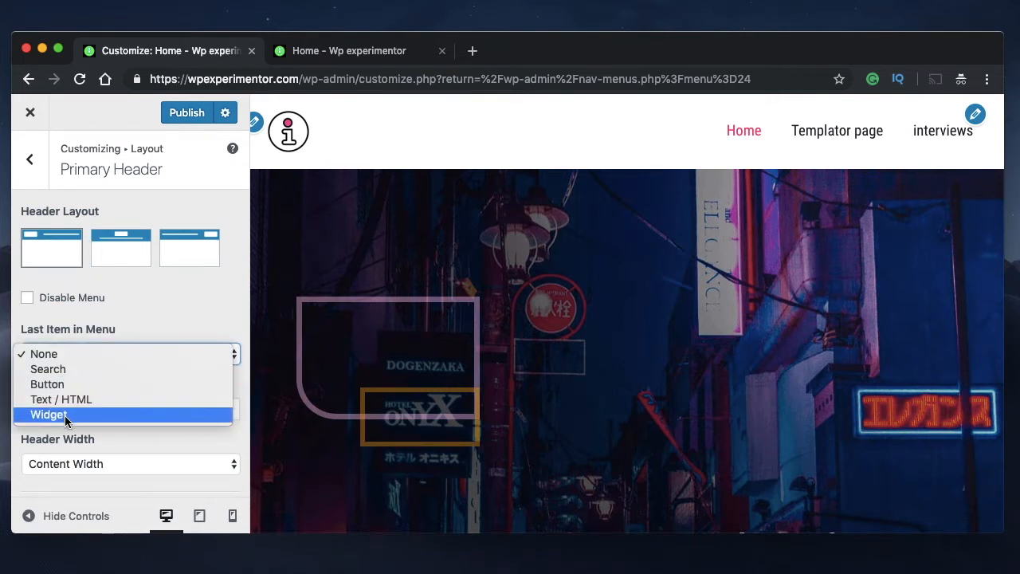
pyautogui.click(71, 384)
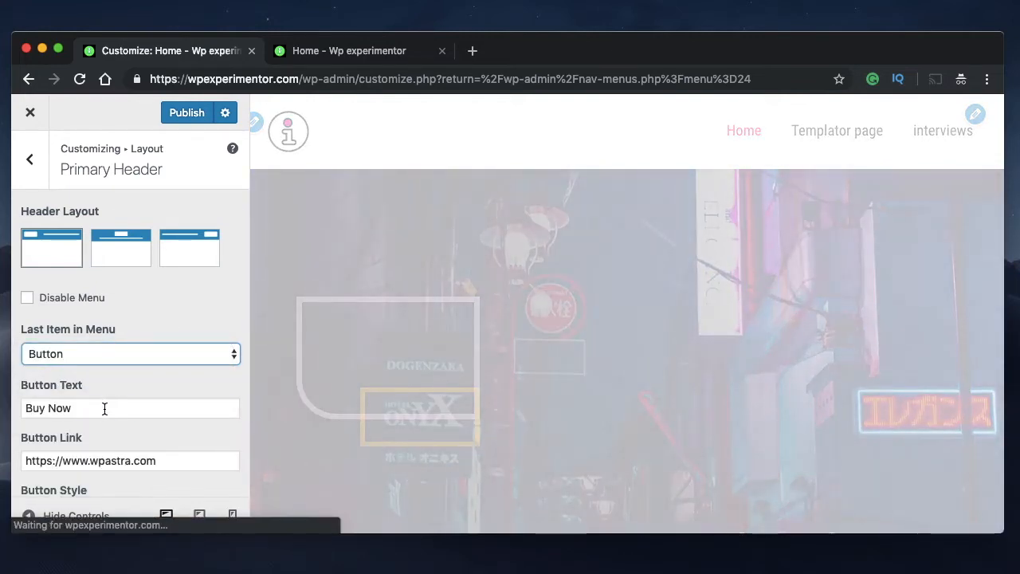
# Examine the menu button's text, link and style settings along with the header border and width options
pyautogui.tripleClick(105, 408)
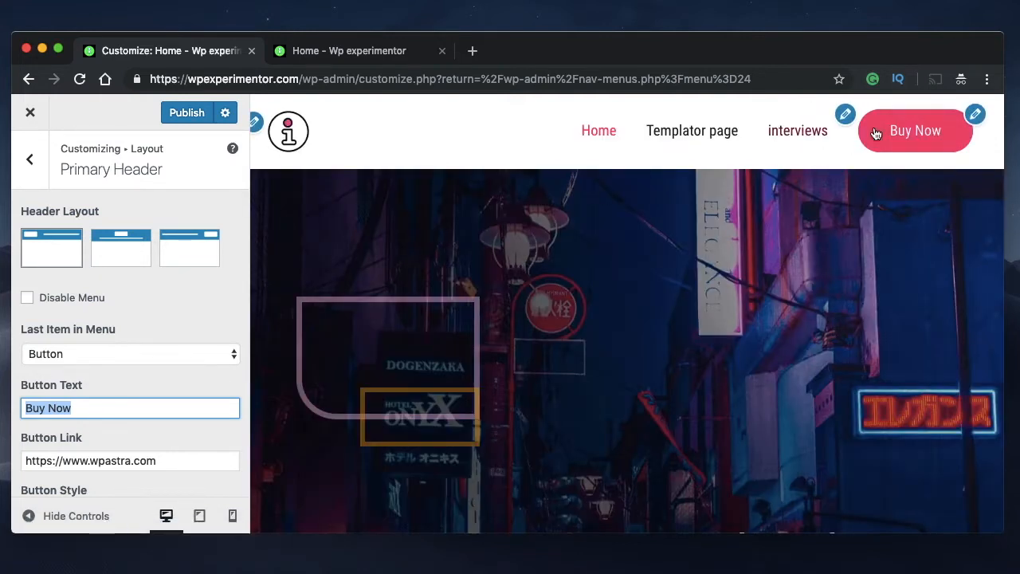
pyautogui.tripleClick(106, 412)
pyautogui.tripleClick(107, 412)
pyautogui.tripleClick(157, 460)
pyautogui.tripleClick(134, 412)
pyautogui.tripleClick(167, 458)
pyautogui.scroll(-3, 162, 435)
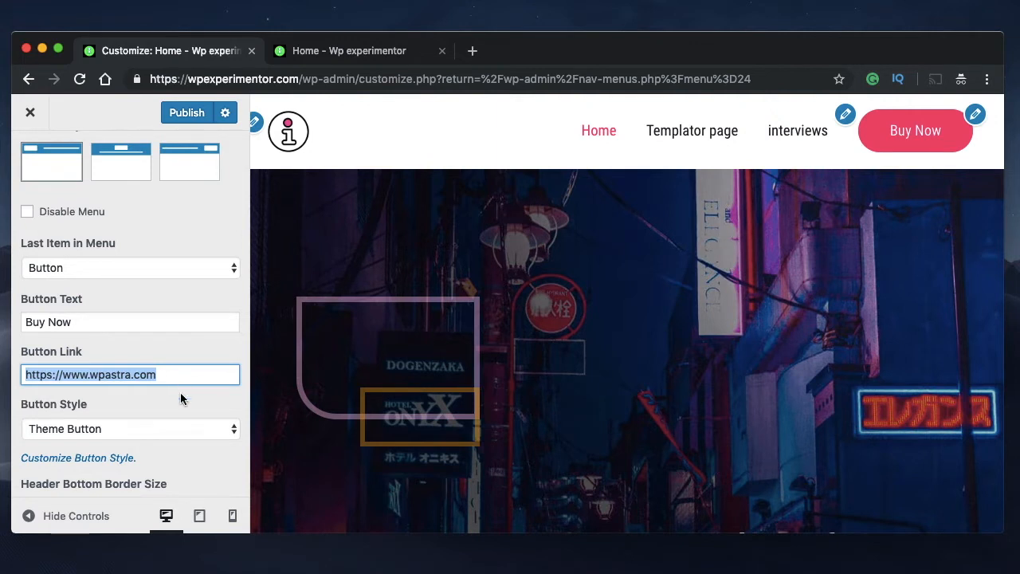
pyautogui.click(180, 433)
pyautogui.click(167, 429)
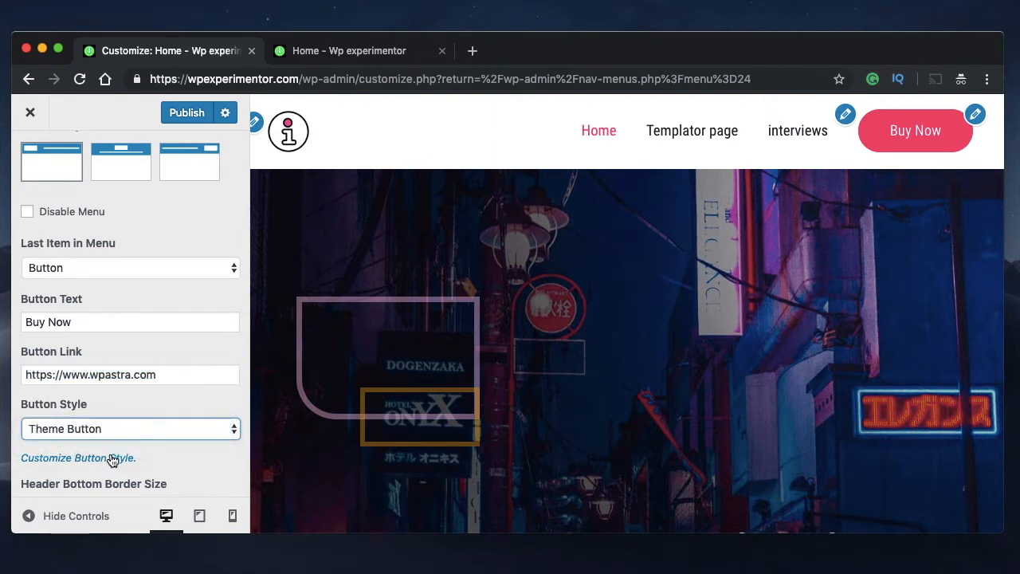
pyautogui.scroll(-3, 111, 459)
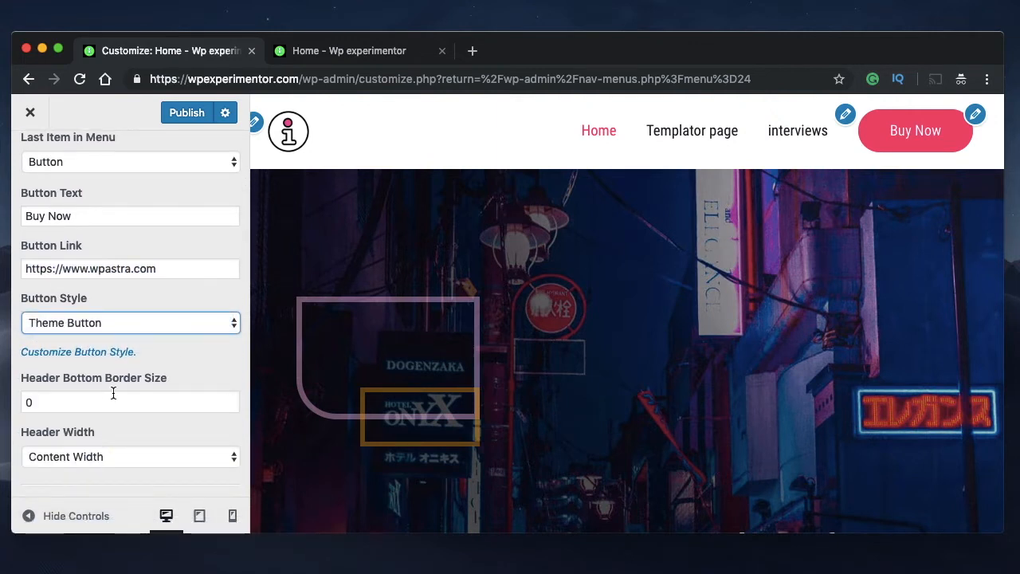
# Try the Full Width setting for the primary header's width and return it to Content Width
pyautogui.scroll(5, 152, 390)
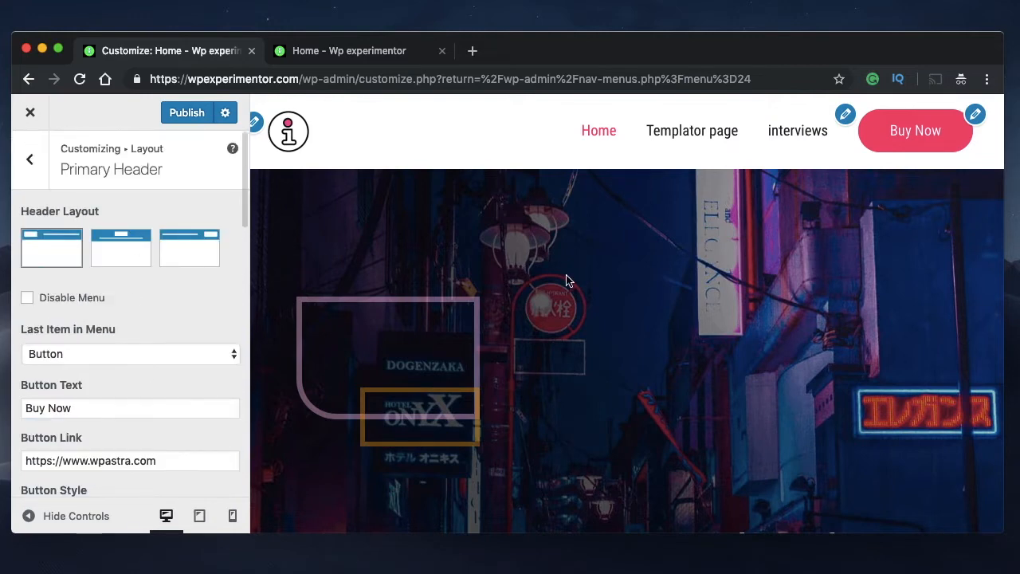
pyautogui.scroll(-10, 149, 439)
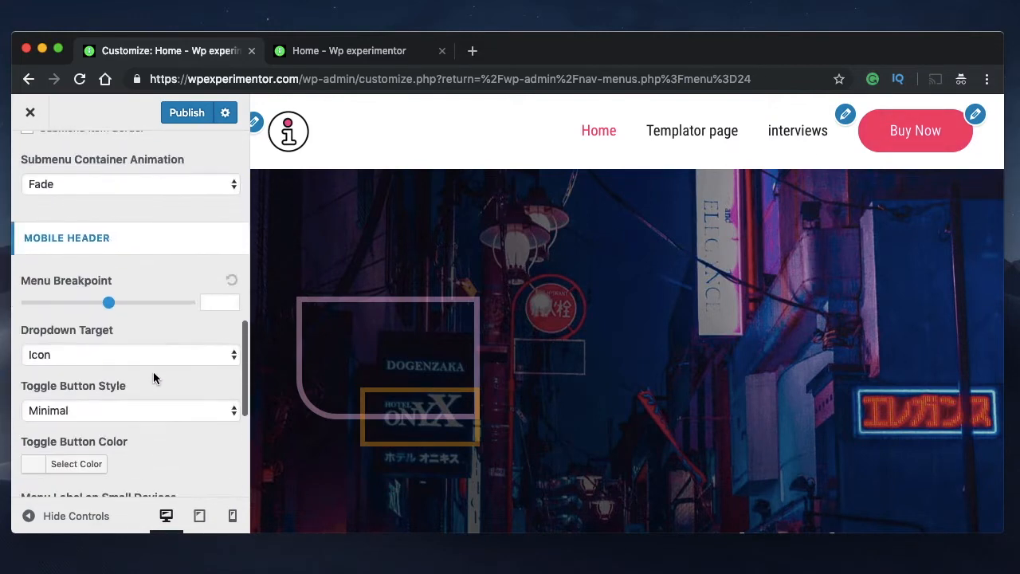
pyautogui.scroll(-2, 154, 375)
pyautogui.scroll(4, 154, 375)
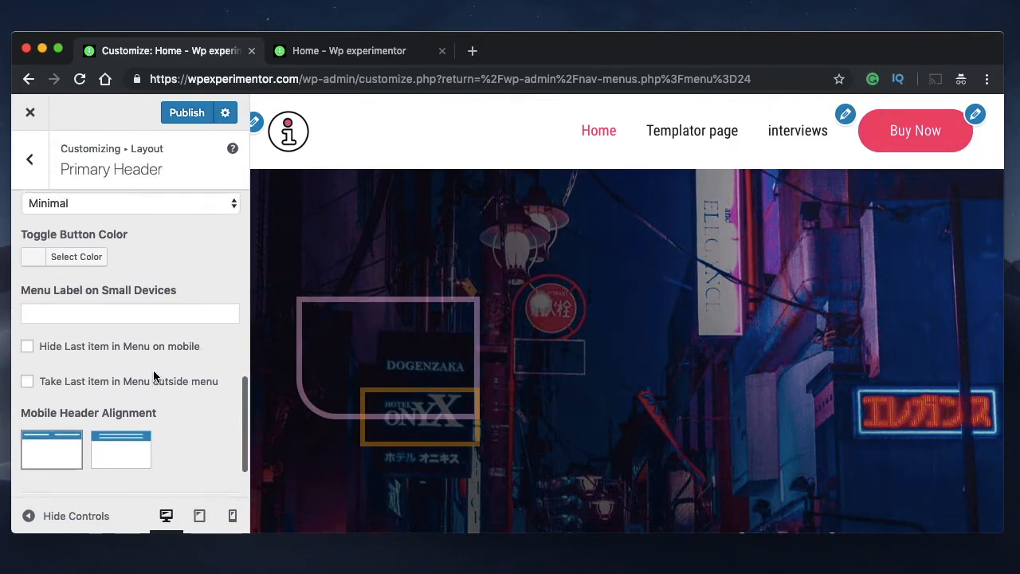
pyautogui.scroll(6, 154, 376)
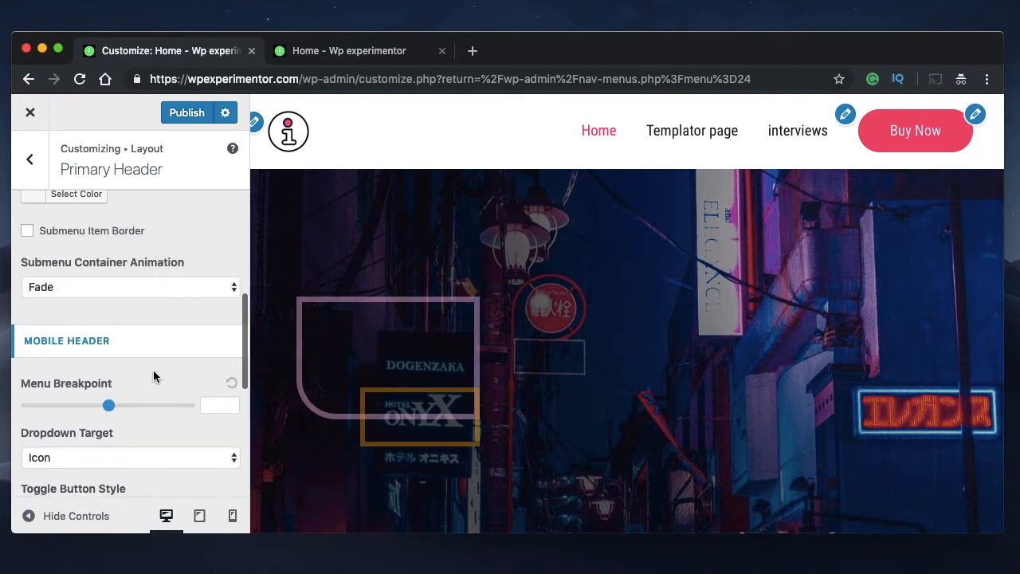
pyautogui.scroll(2, 153, 369)
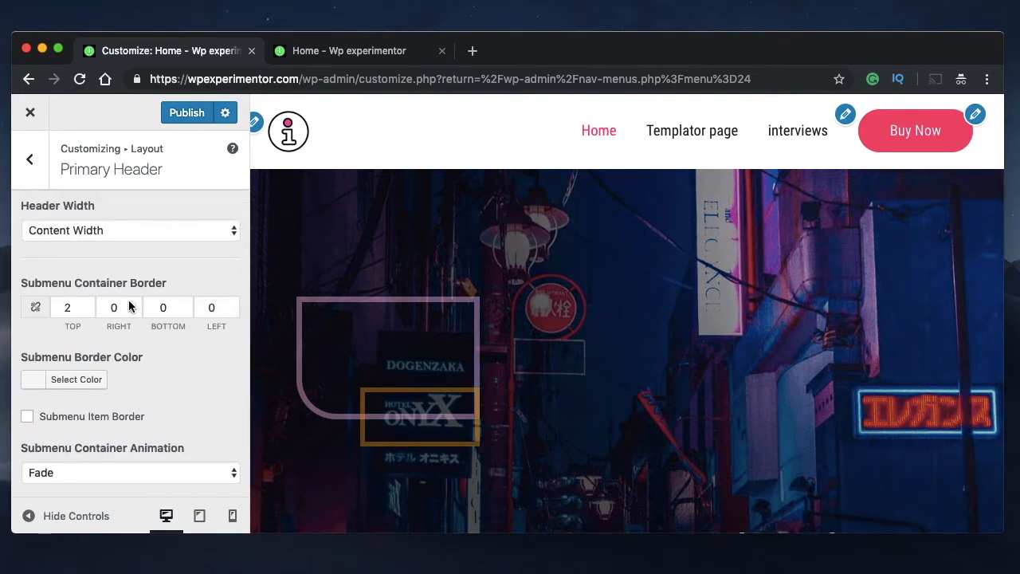
pyautogui.scroll(3, 129, 300)
pyautogui.click(110, 343)
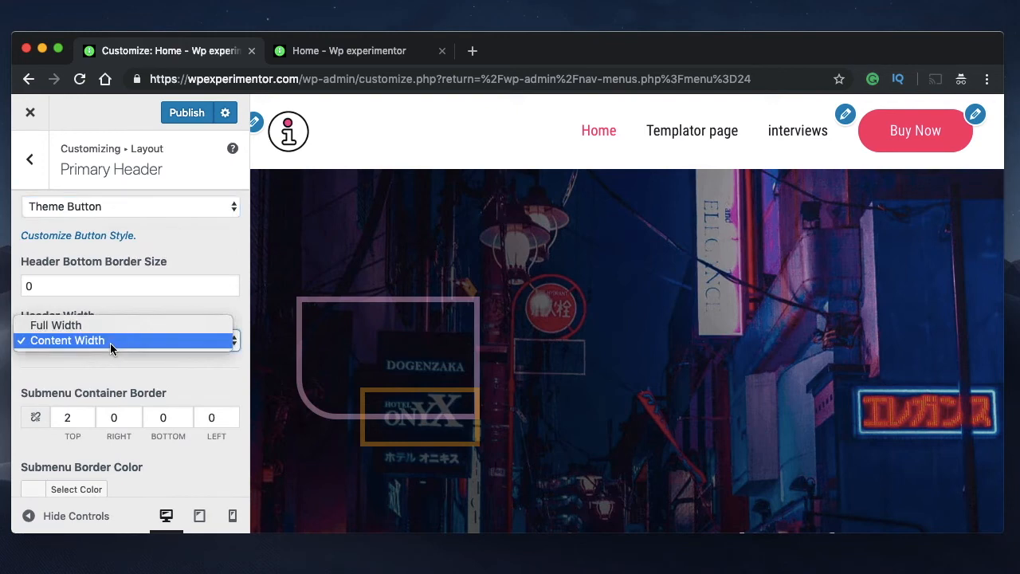
pyautogui.click(102, 325)
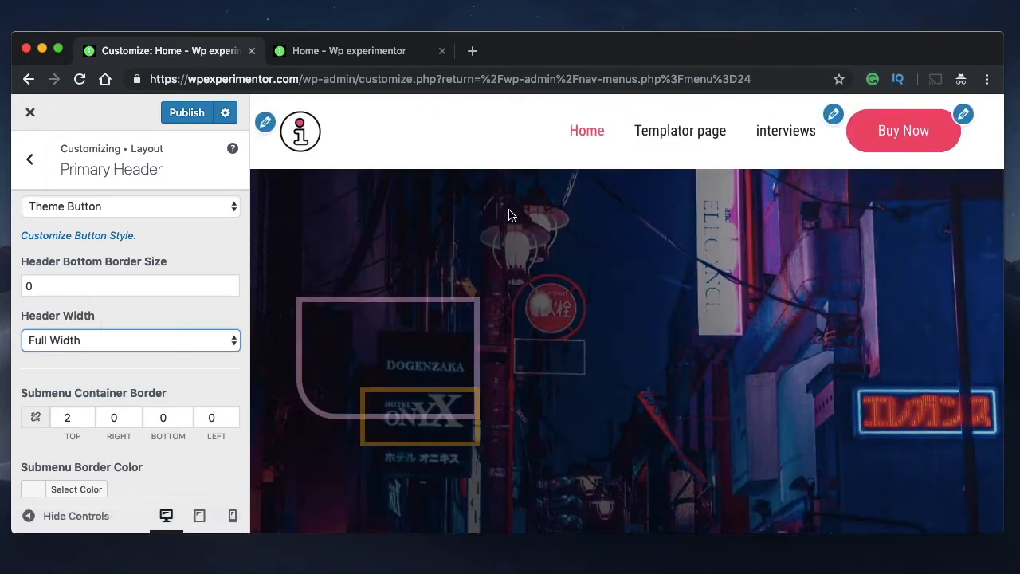
pyautogui.click(169, 341)
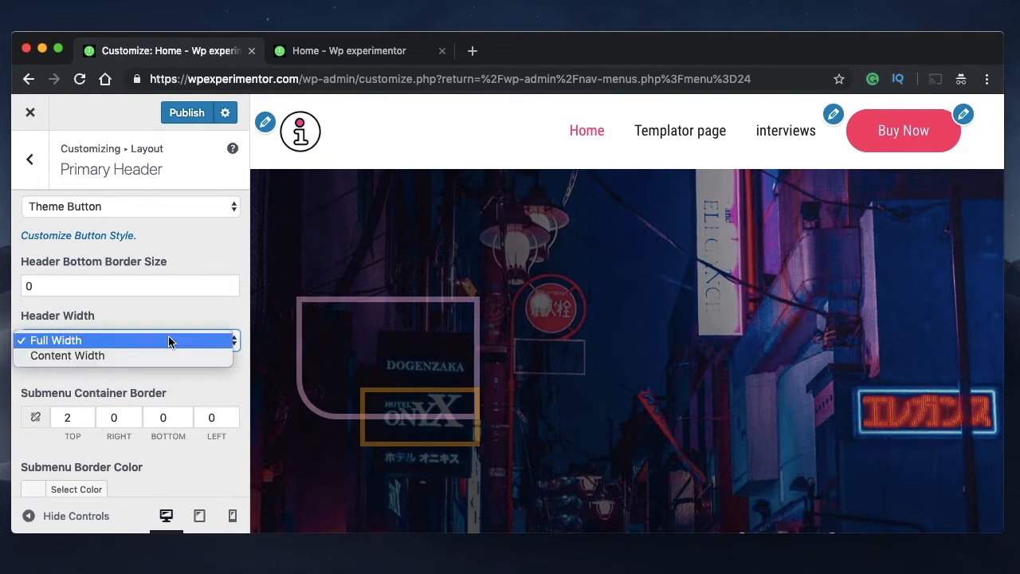
pyautogui.click(142, 355)
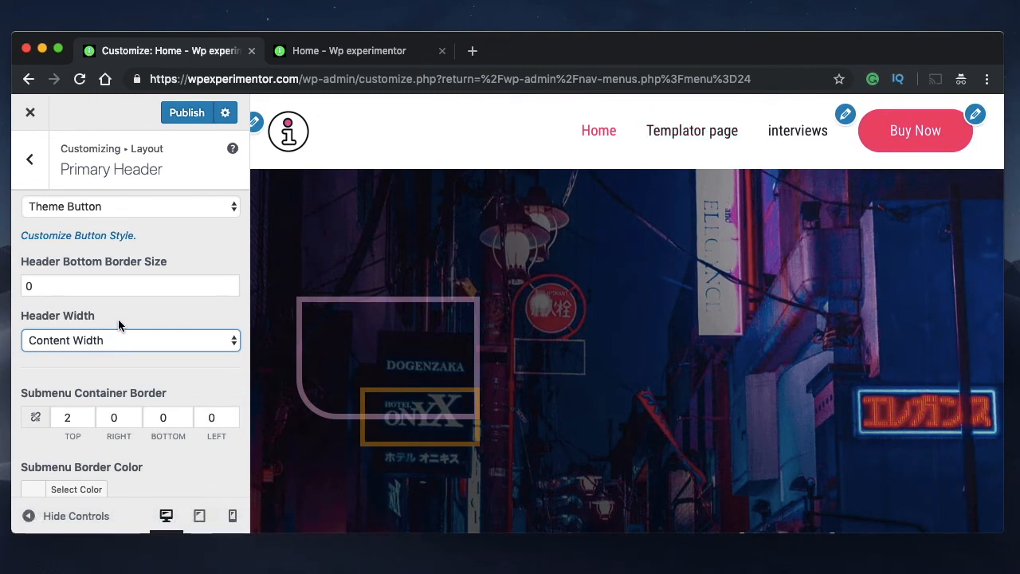
# Examine the submenu border settings and the Submenu Container Animation options, keeping Fade selected
pyautogui.scroll(2, 118, 321)
pyautogui.scroll(-5, 118, 325)
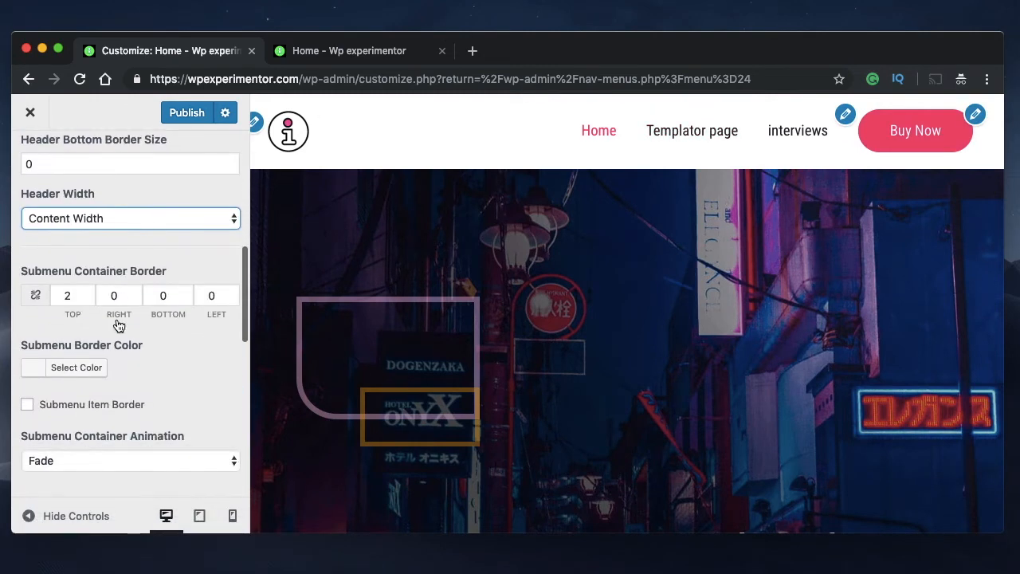
pyautogui.scroll(-1, 124, 344)
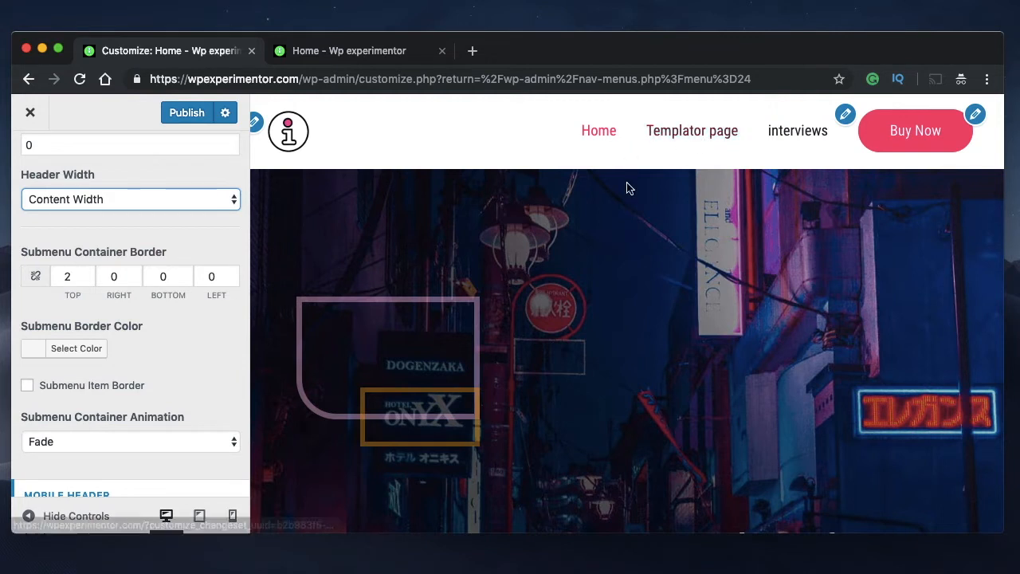
pyautogui.scroll(-2, 152, 331)
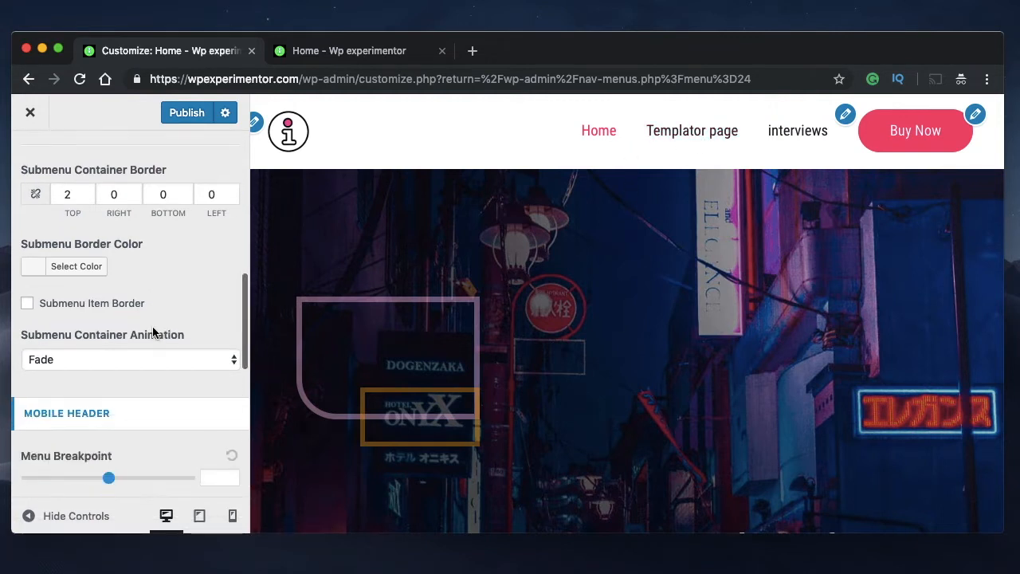
pyautogui.scroll(-1, 193, 277)
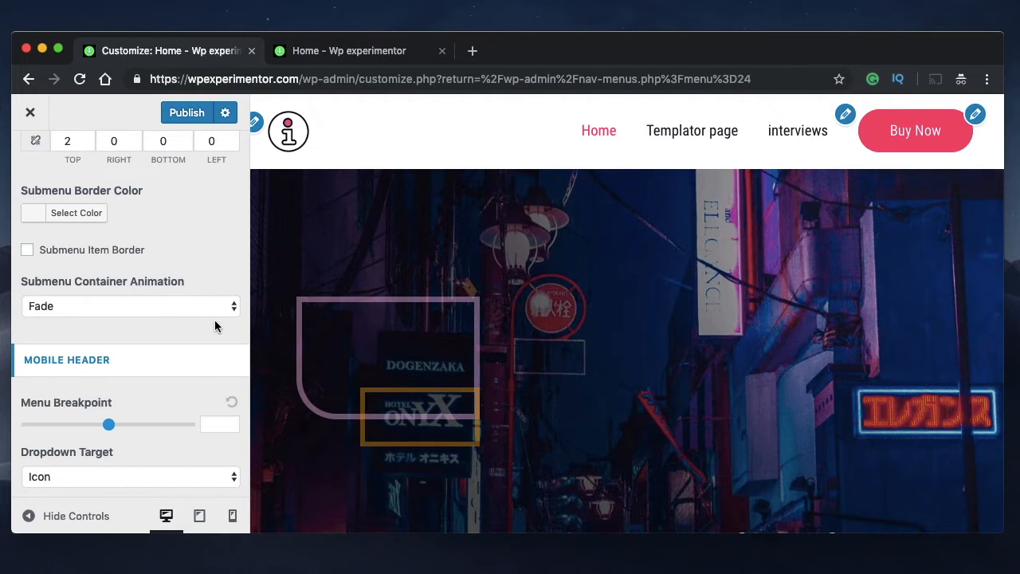
pyautogui.scroll(-1, 215, 323)
pyautogui.scroll(-1, 171, 308)
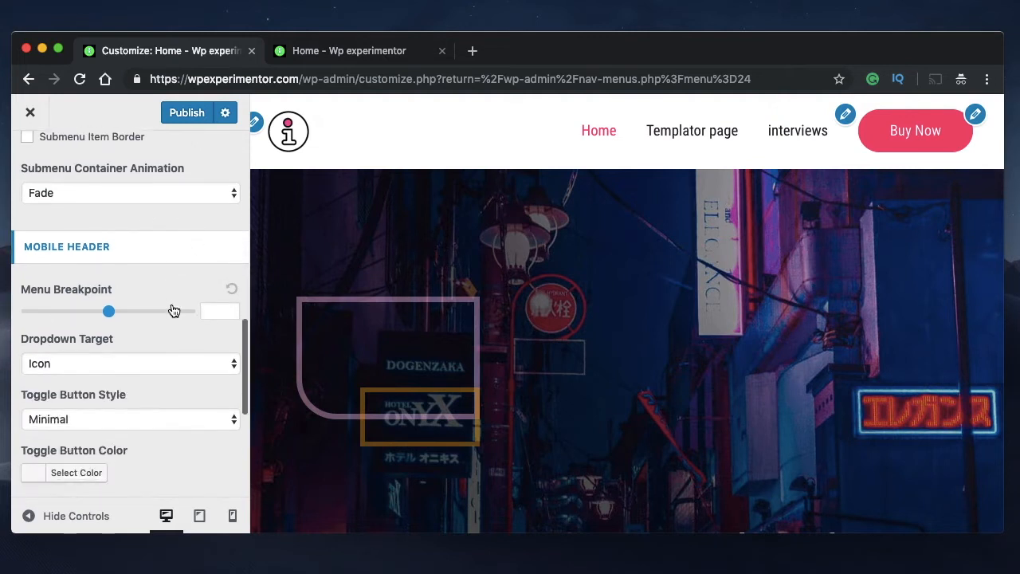
pyautogui.click(158, 193)
pyautogui.click(159, 192)
pyautogui.click(158, 193)
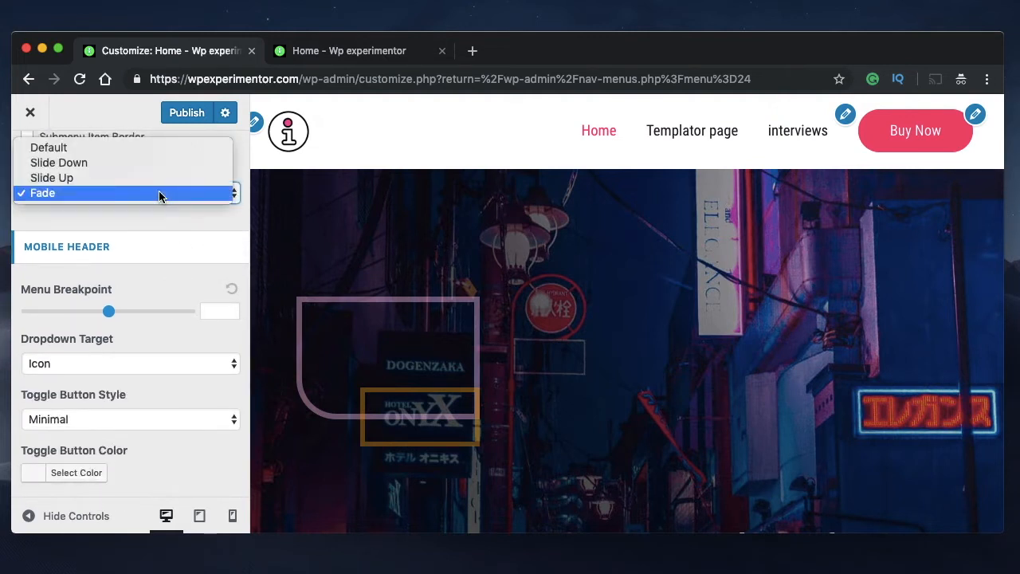
pyautogui.click(159, 192)
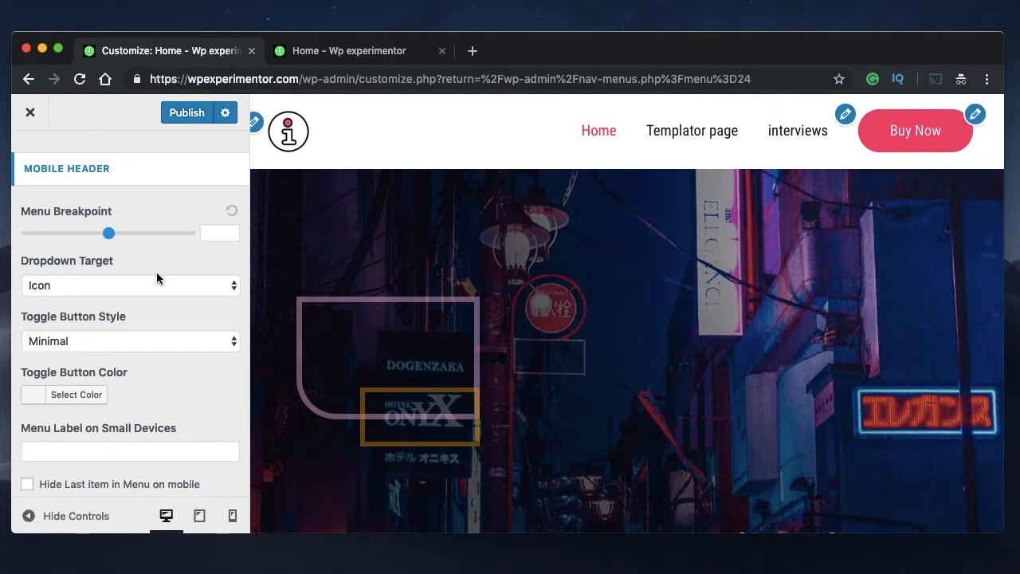
# Review the Mobile Header settings down to the header alignment and publish the primary header changes
pyautogui.scroll(-3, 156, 278)
pyautogui.scroll(-3, 156, 277)
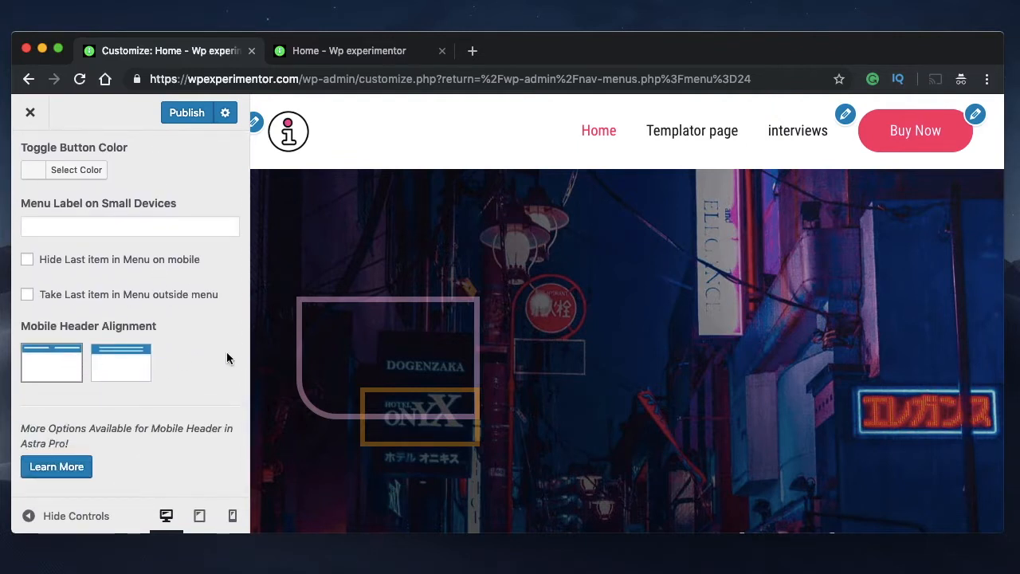
pyautogui.scroll(5, 223, 334)
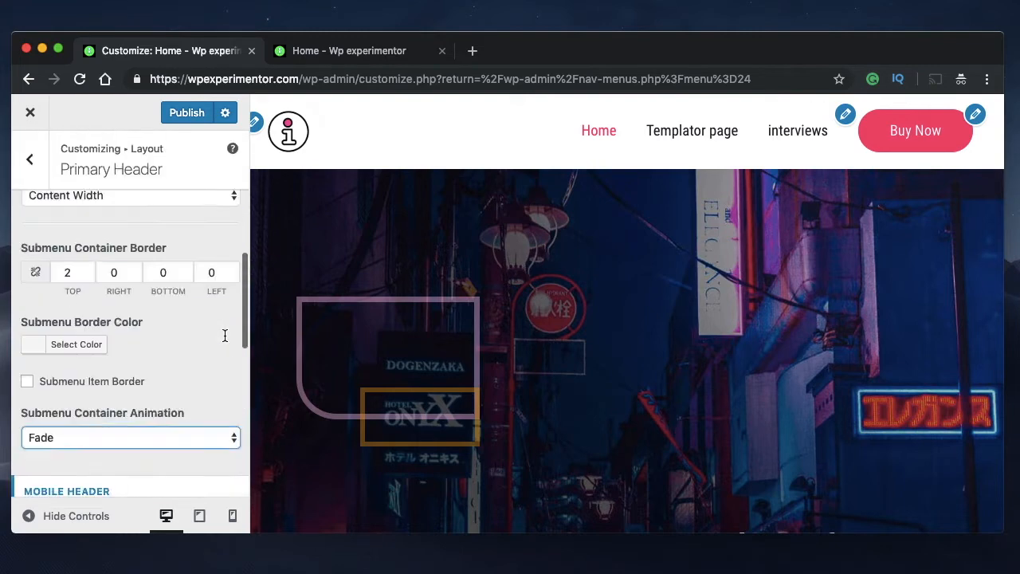
pyautogui.scroll(5, 224, 333)
pyautogui.scroll(5, 158, 384)
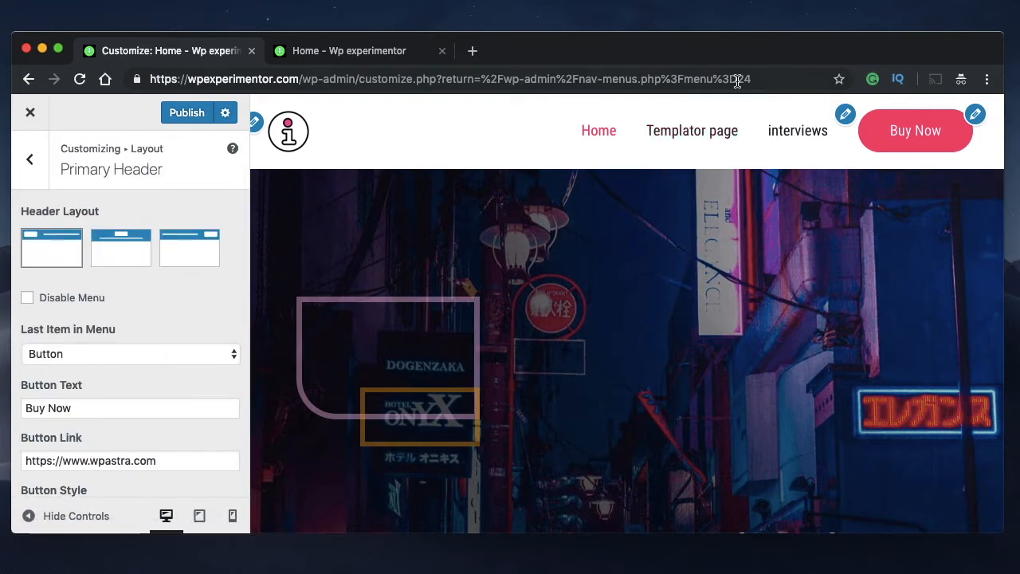
pyautogui.scroll(-1, 106, 452)
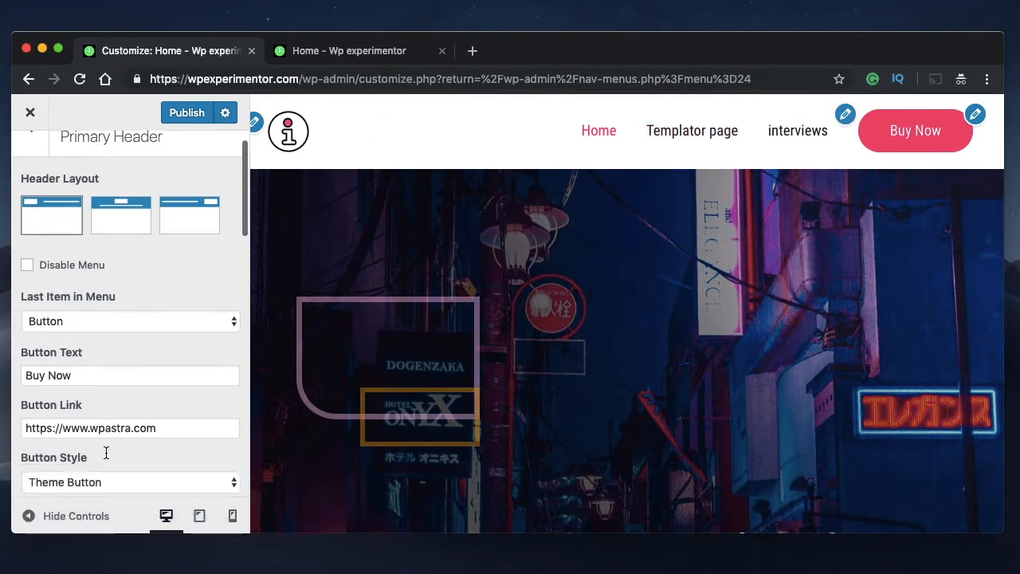
pyautogui.scroll(-15, 106, 399)
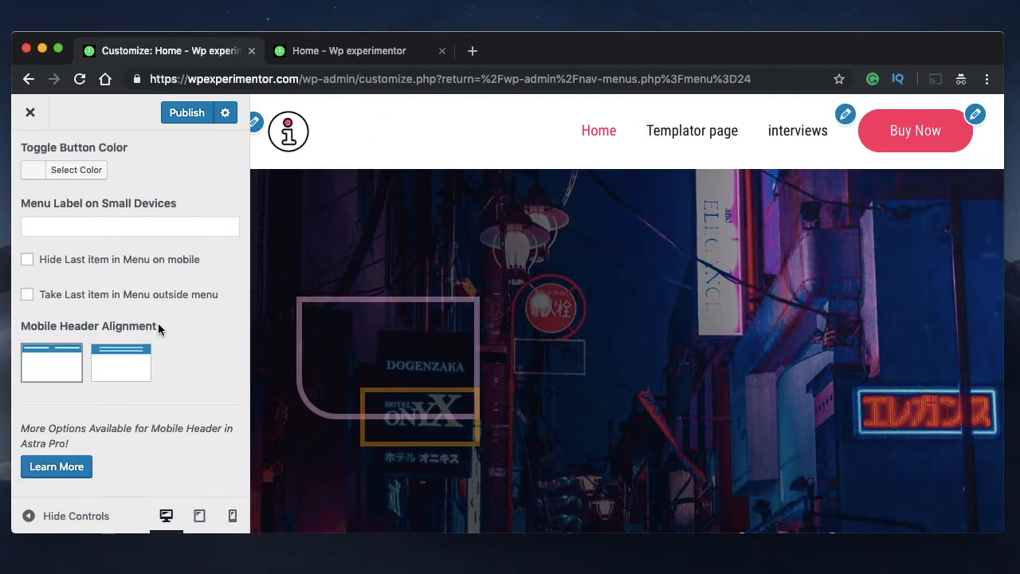
pyautogui.scroll(15, 157, 327)
pyautogui.click(187, 113)
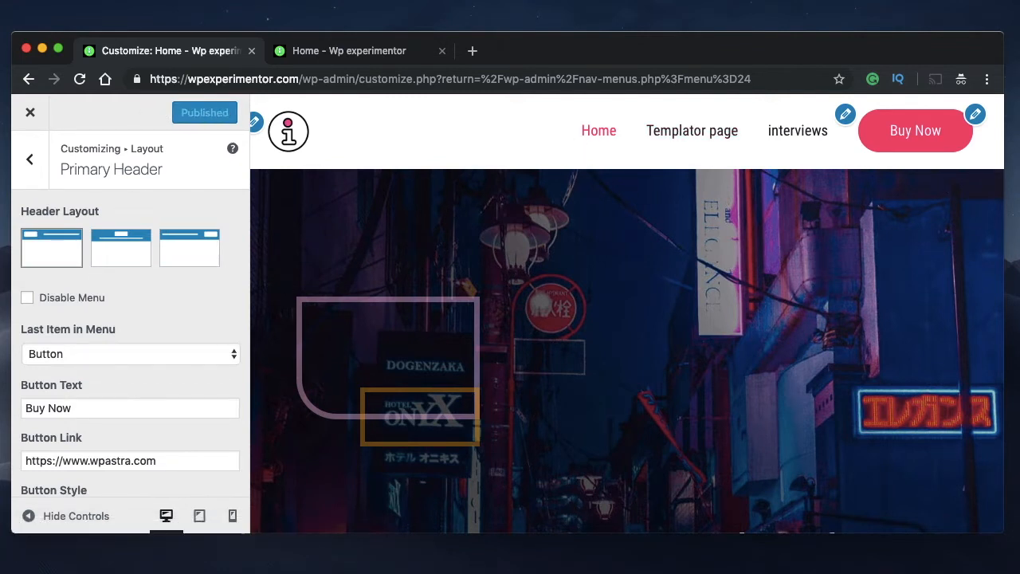
# Enable the transparent header on the complete website, leaving all the disable exceptions unchecked
pyautogui.click(29, 164)
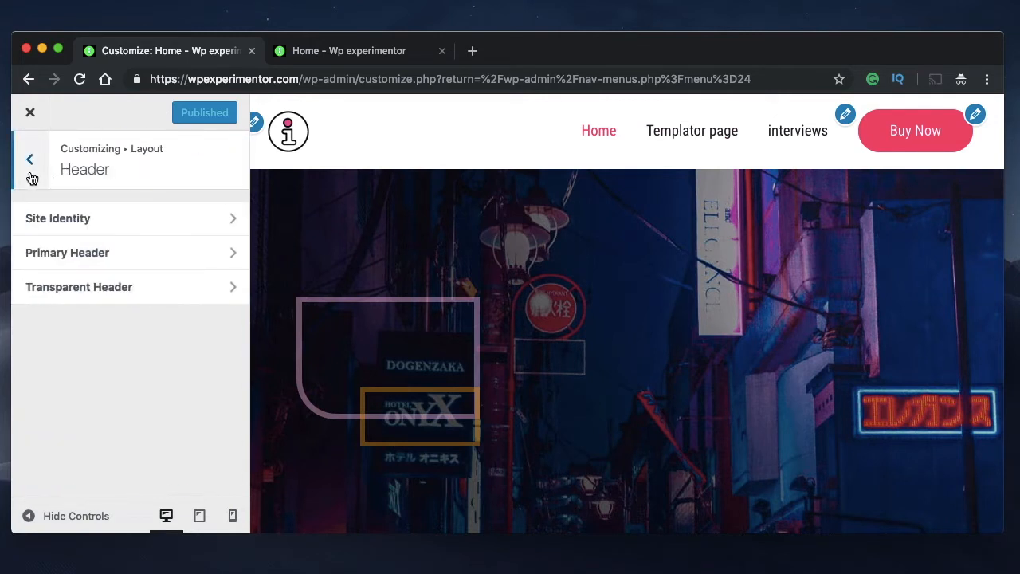
pyautogui.click(124, 286)
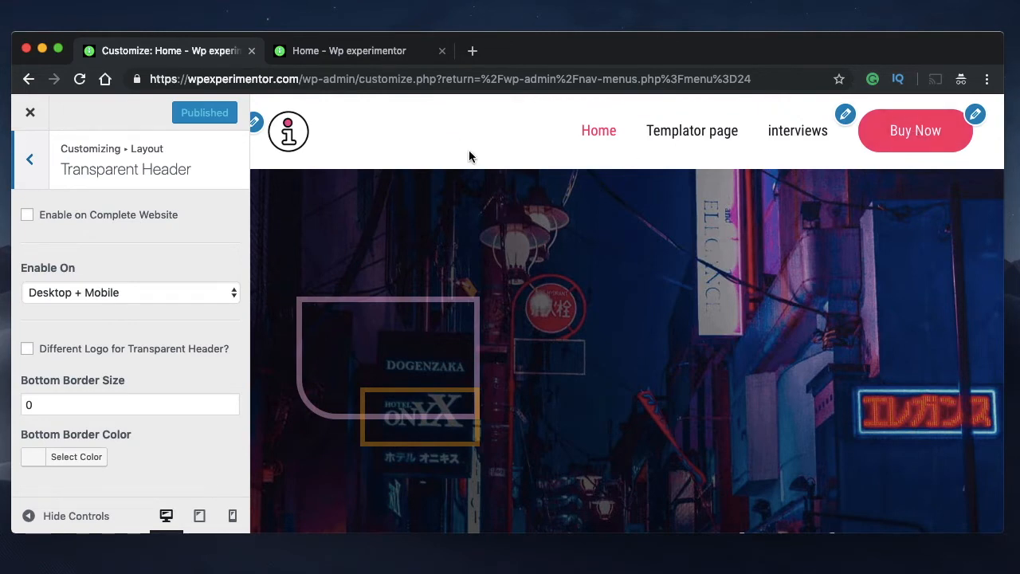
pyautogui.click(28, 216)
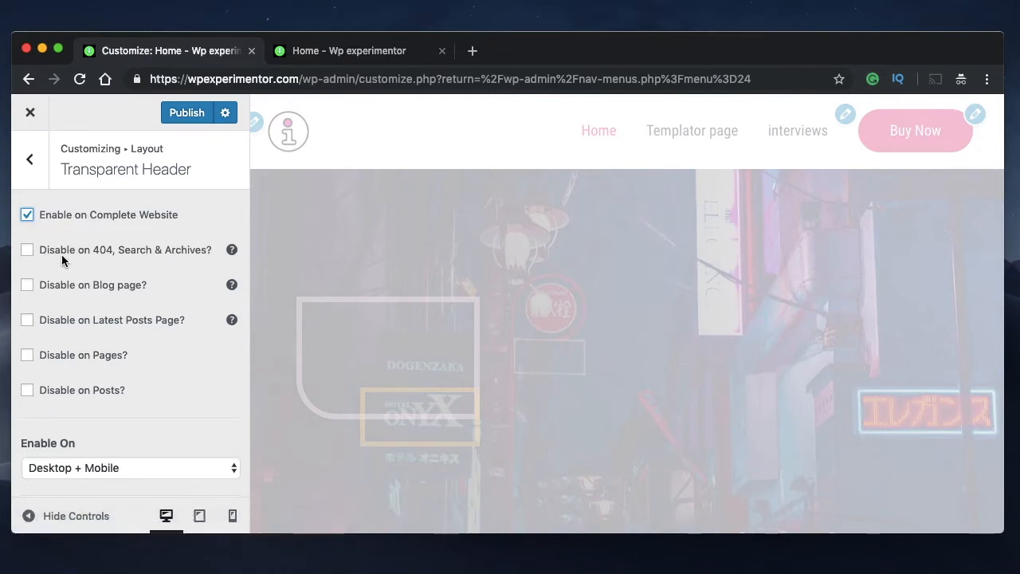
pyautogui.click(90, 396)
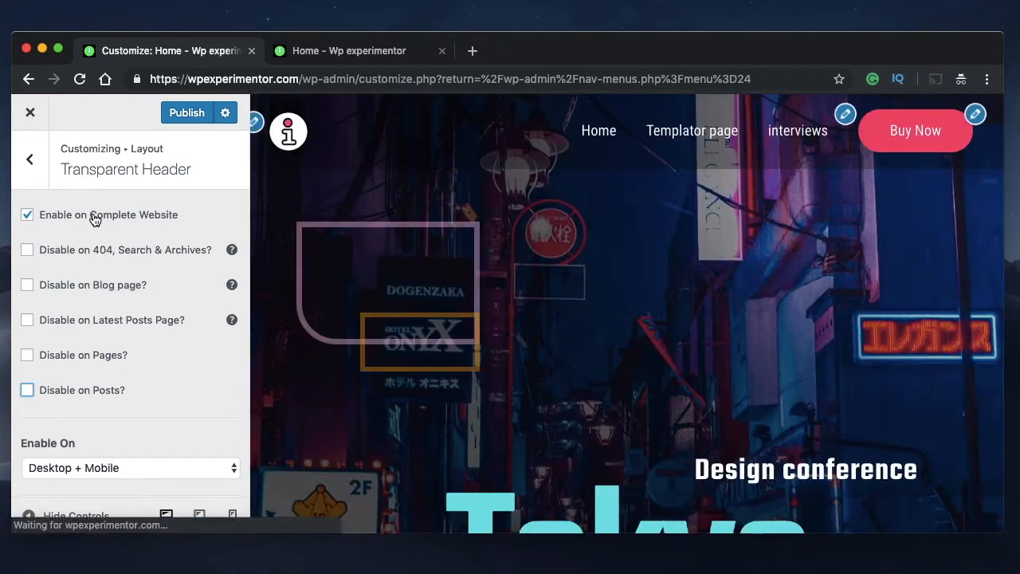
# Review the transparent header's device, logo and bottom border options and publish the transparent header
pyautogui.scroll(-5, 111, 329)
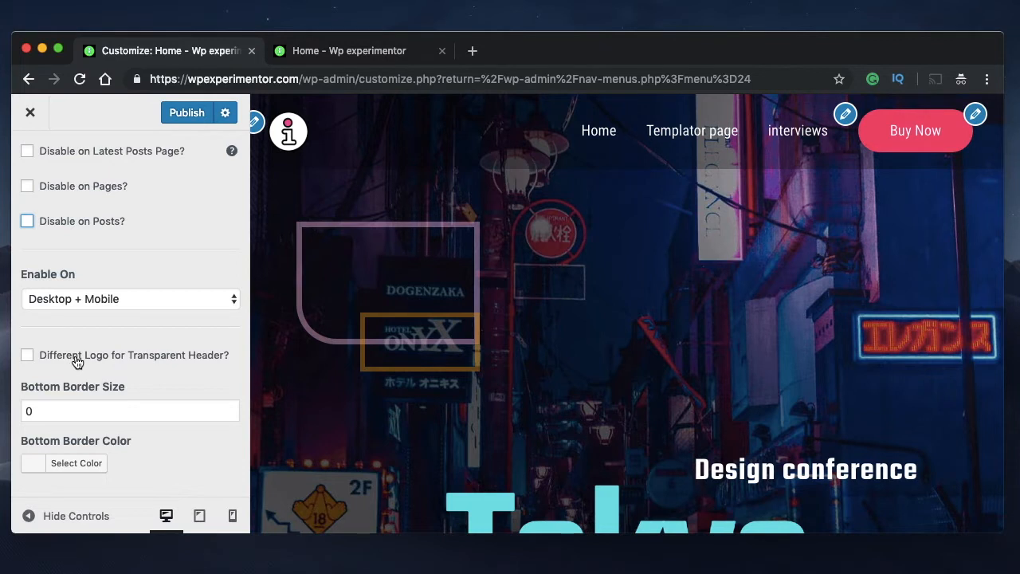
pyautogui.scroll(1, 157, 362)
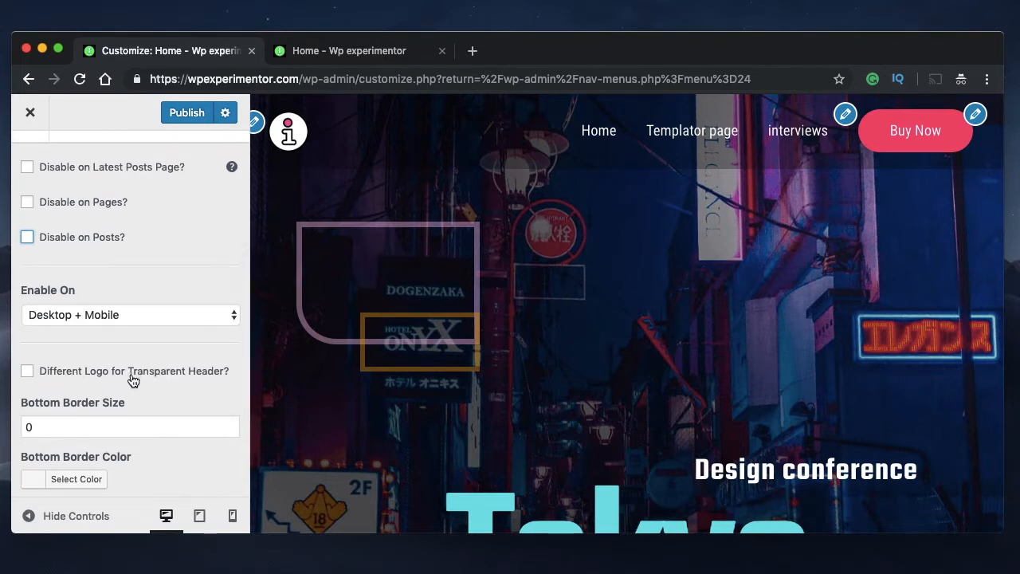
pyautogui.scroll(3, 215, 192)
pyautogui.scroll(-4, 153, 343)
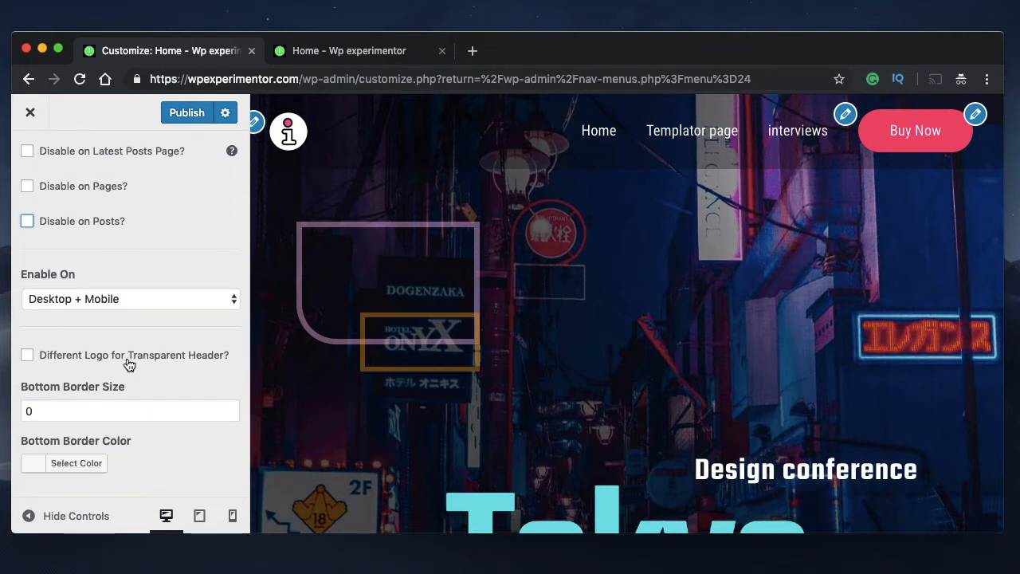
pyautogui.scroll(5, 127, 364)
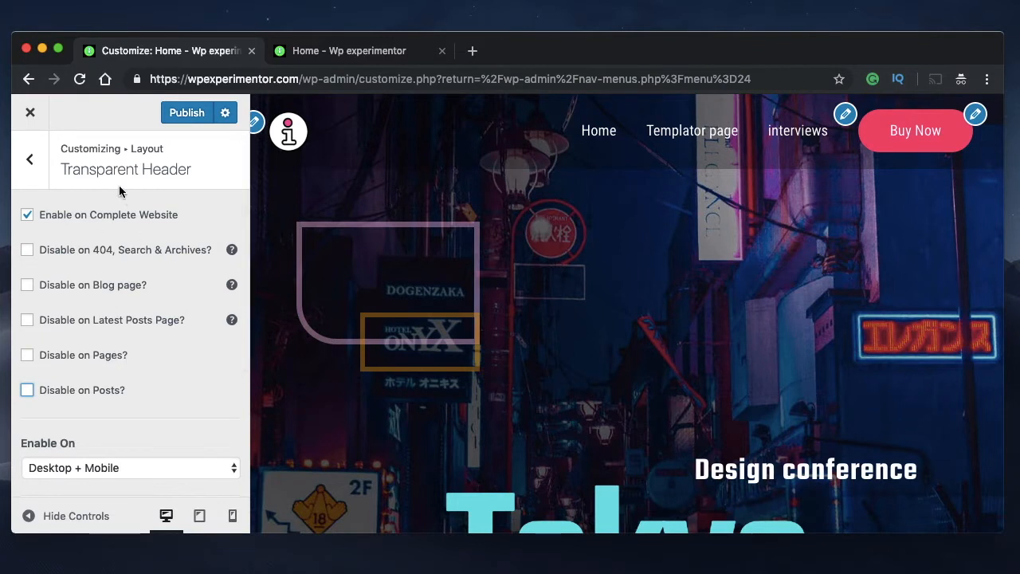
pyautogui.click(184, 118)
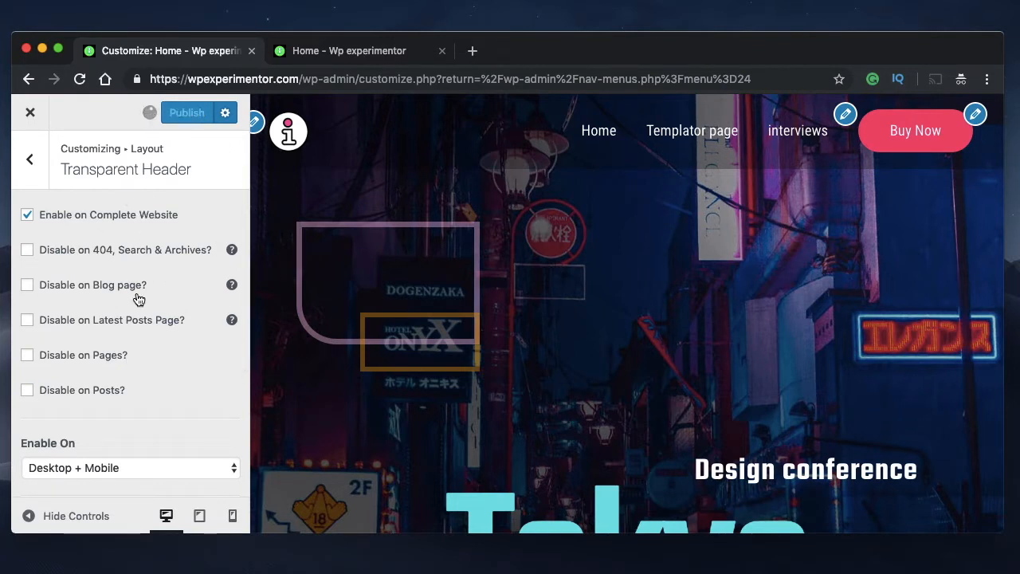
pyautogui.scroll(-5, 115, 366)
pyautogui.scroll(5, 115, 364)
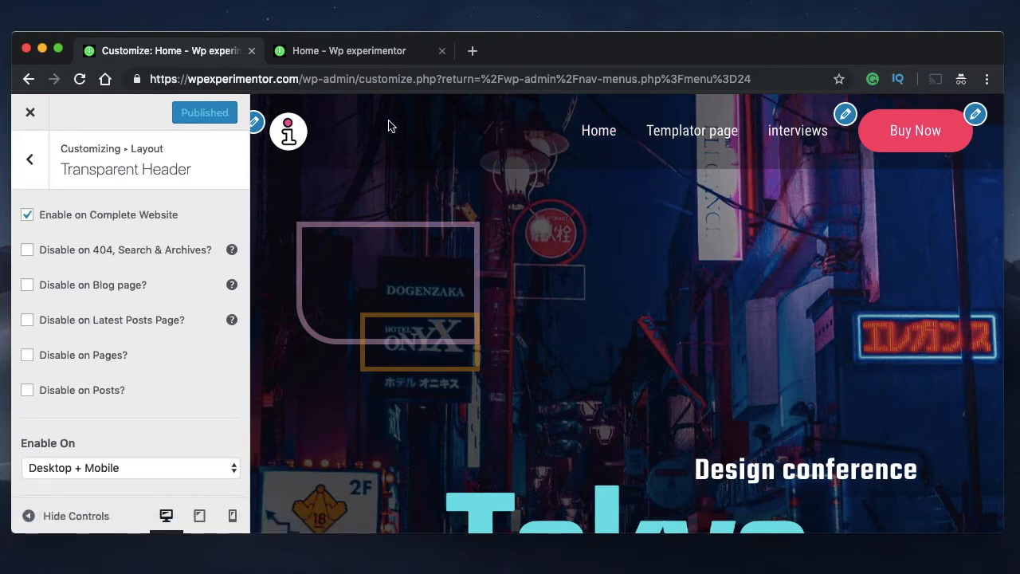
pyautogui.scroll(-3, 139, 372)
pyautogui.scroll(3, 146, 298)
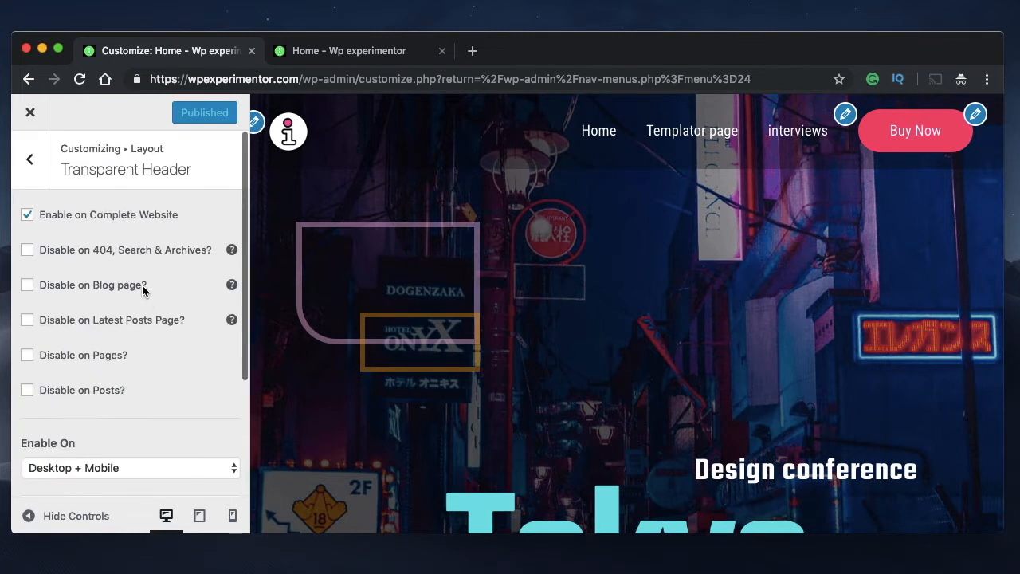
# Return from the Transparent Header settings to the customizer's main list of sections
pyautogui.click(38, 172)
pyautogui.click(38, 172)
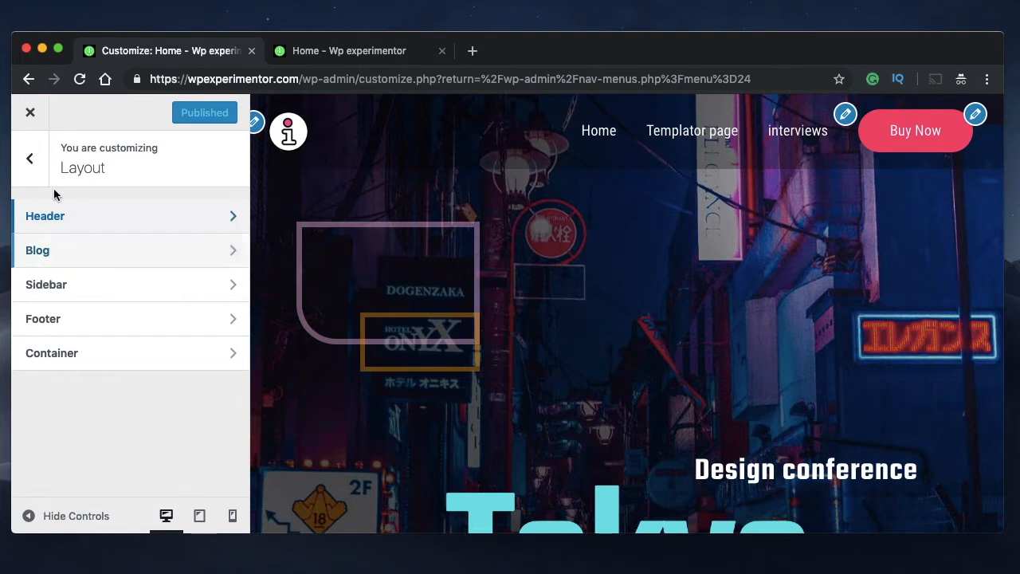
pyautogui.click(31, 159)
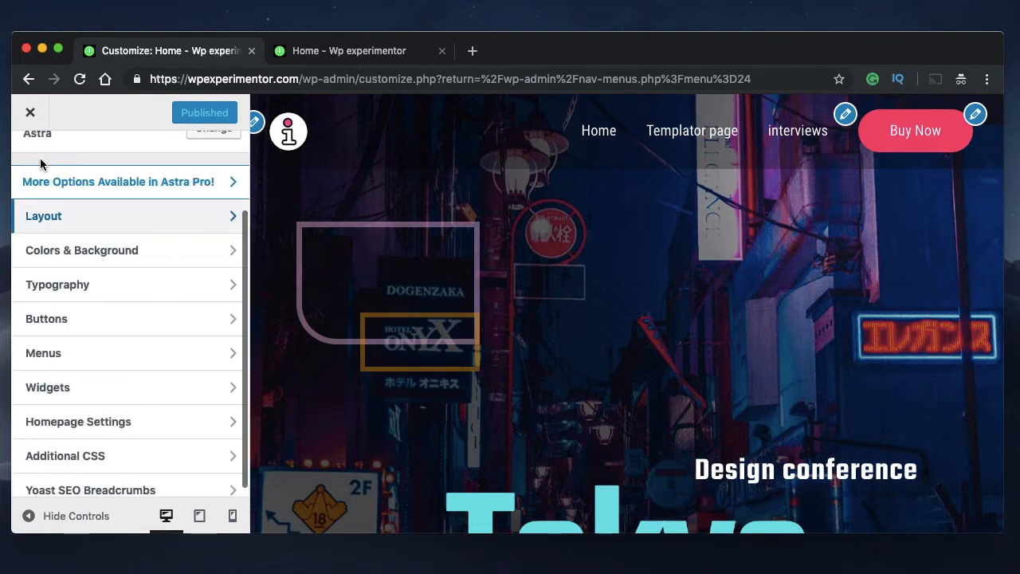
# Open the transparent header's color settings under Colors & Background
pyautogui.click(61, 257)
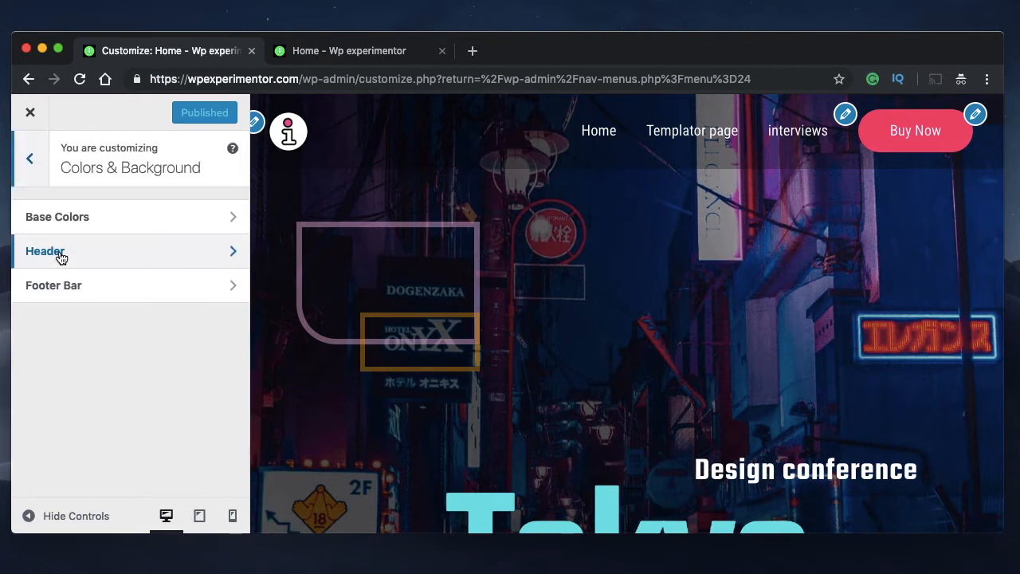
pyautogui.click(130, 251)
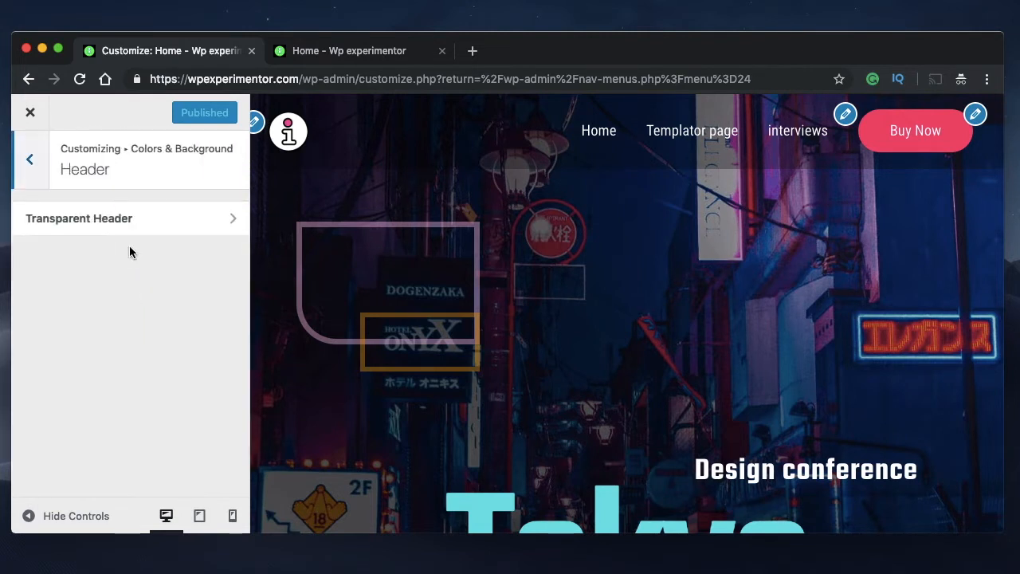
pyautogui.click(136, 227)
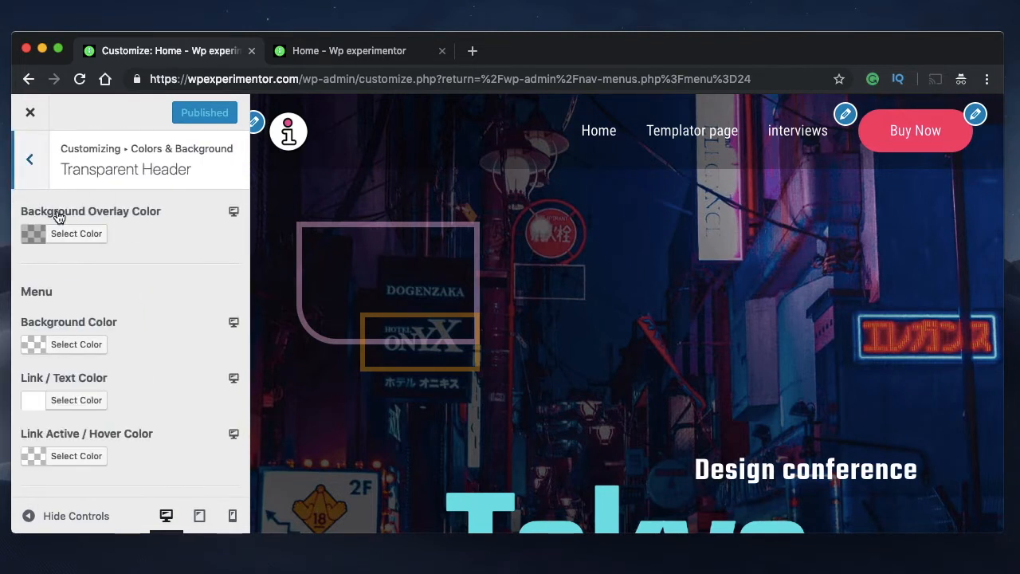
# Try a fully opaque purple, #8224e3, as the transparent header's background overlay color
pyautogui.click(81, 231)
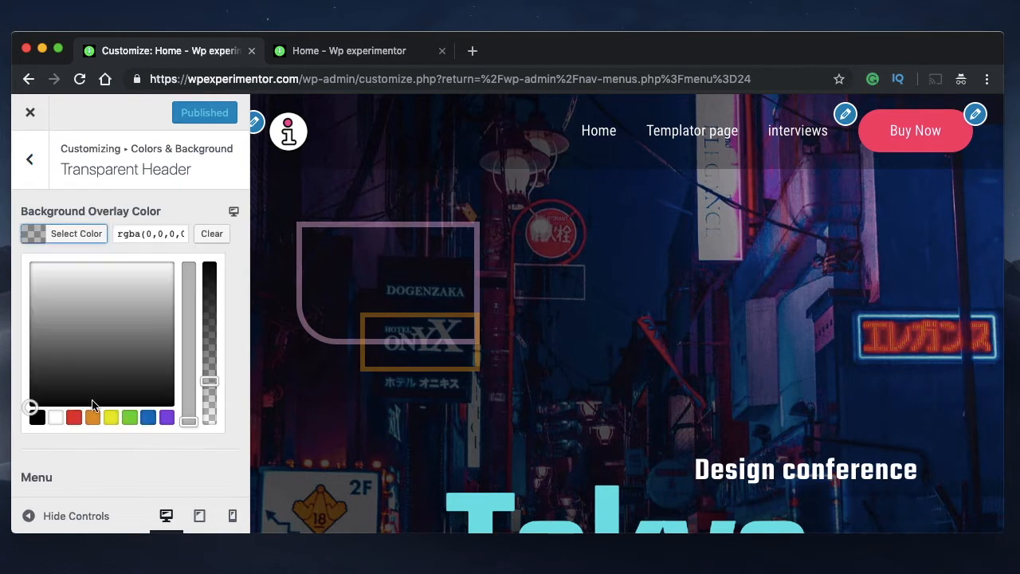
pyautogui.click(166, 418)
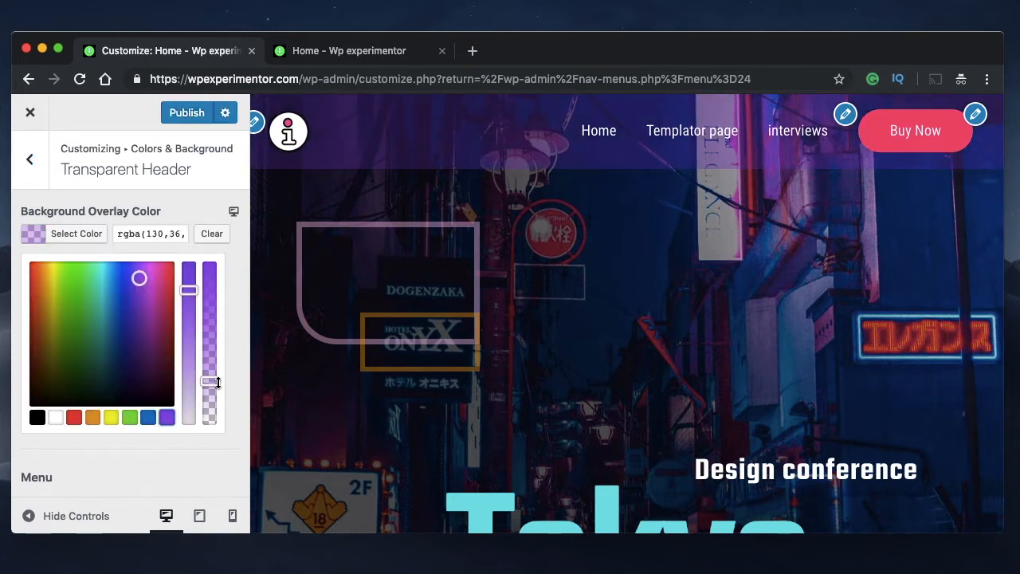
pyautogui.moveTo(207, 381); pyautogui.dragTo(206, 253)
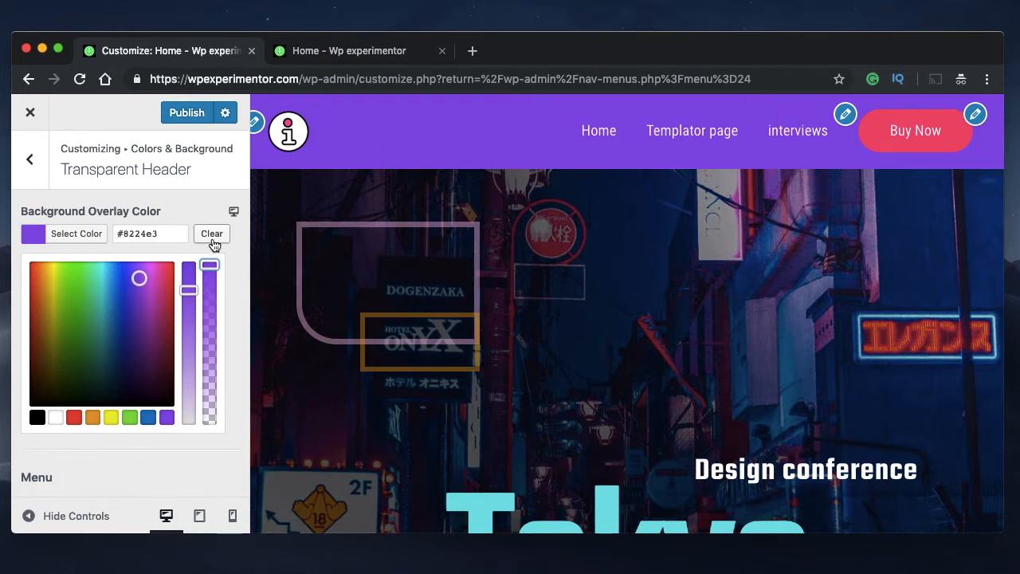
# Lower the background overlay's opacity to mostly transparent and change the overlay color to black
pyautogui.moveTo(209, 264); pyautogui.dragTo(209, 392)
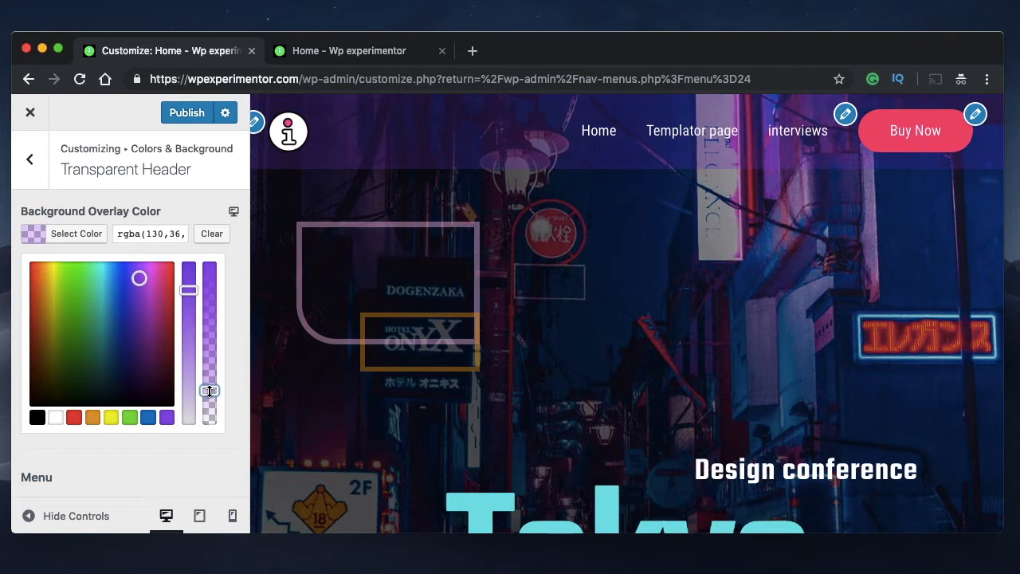
pyautogui.click(36, 418)
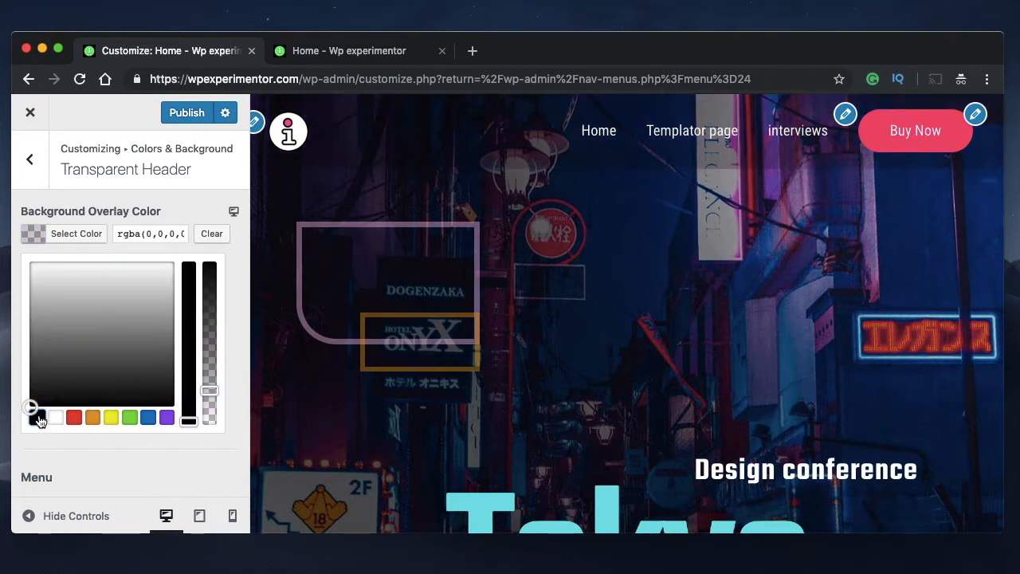
pyautogui.click(77, 235)
# Review the menu, submenu and content color options, try red #dd3333 as the menu's Link / Text Color and clear it
pyautogui.scroll(-2, 163, 306)
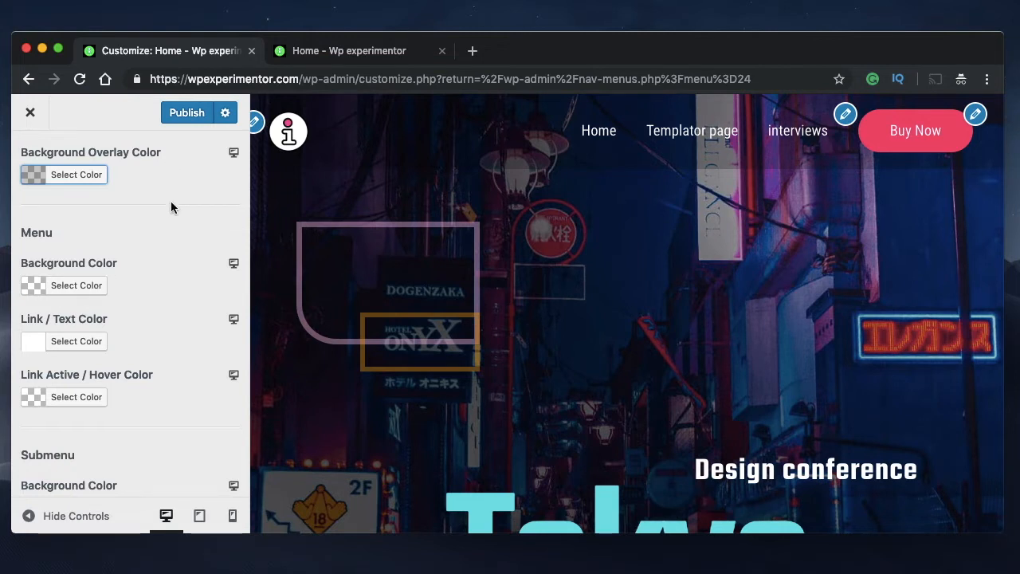
pyautogui.scroll(-5, 112, 309)
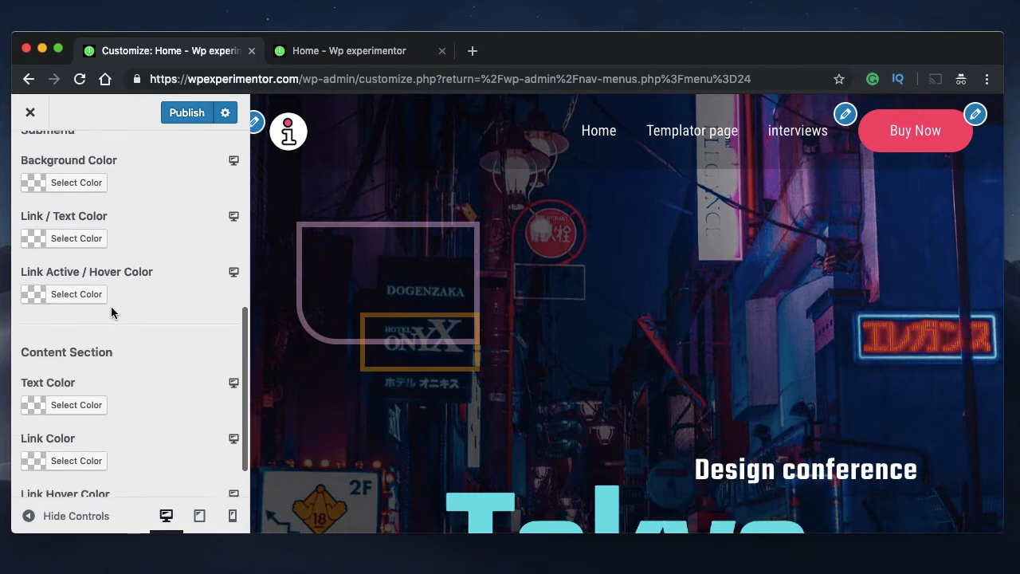
pyautogui.scroll(8, 111, 311)
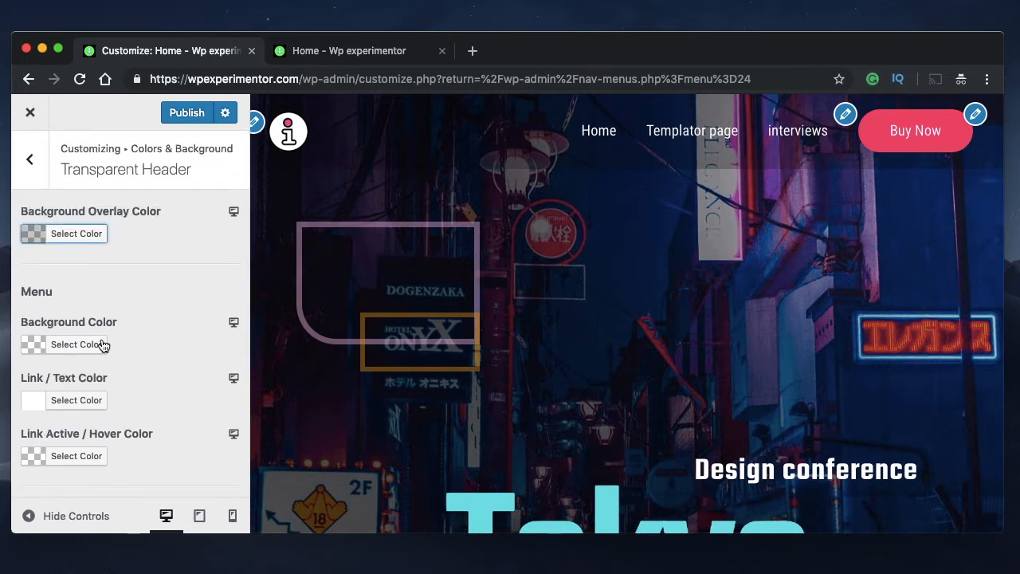
pyautogui.scroll(-5, 139, 356)
pyautogui.scroll(3, 138, 357)
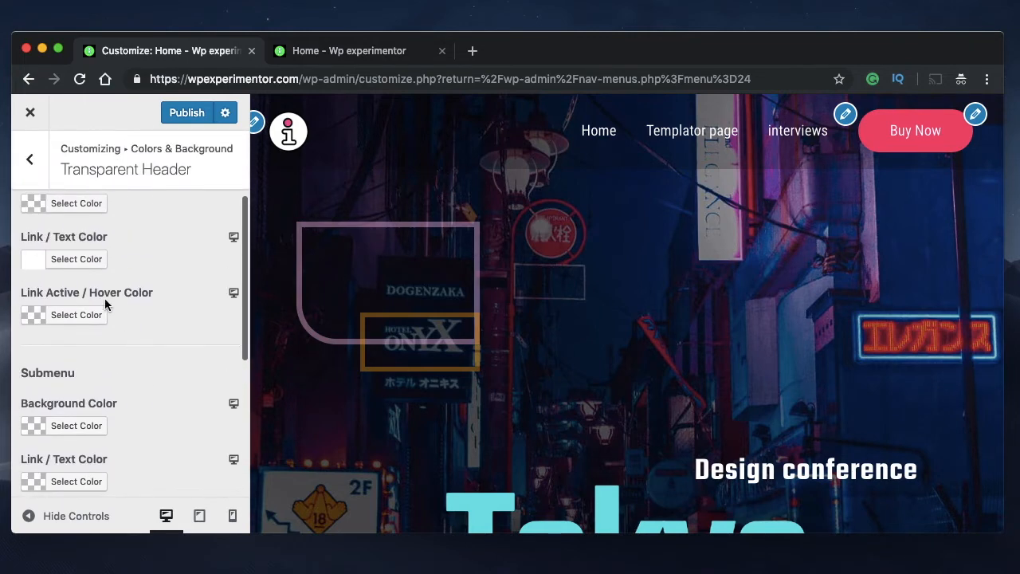
pyautogui.click(79, 260)
pyautogui.click(86, 268)
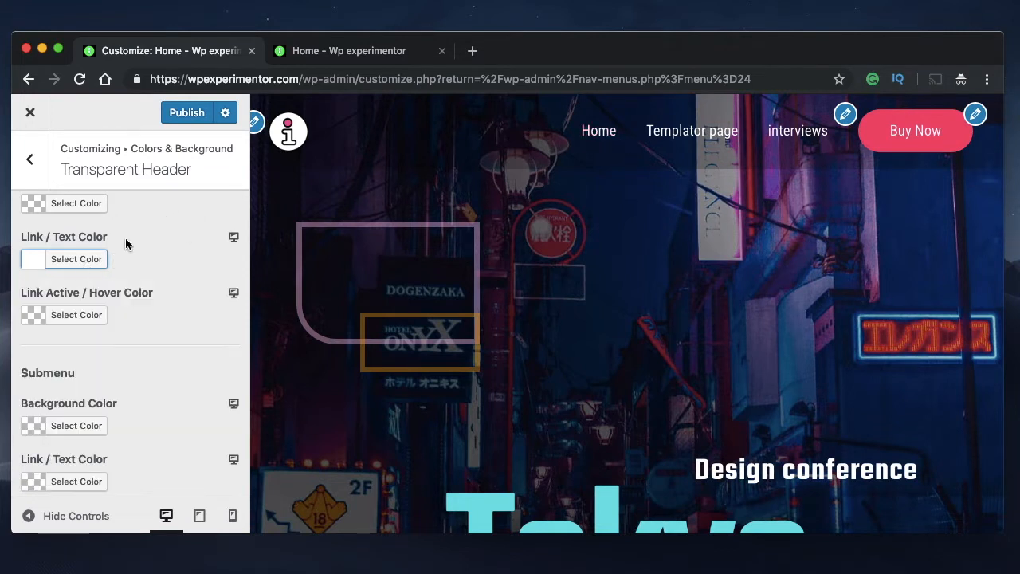
pyautogui.click(78, 263)
pyautogui.click(74, 445)
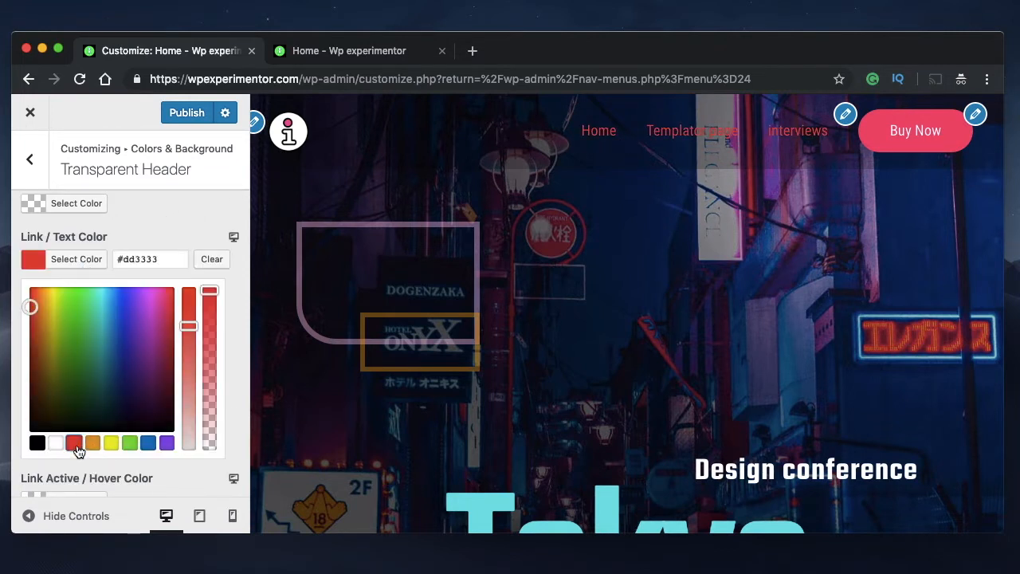
pyautogui.click(210, 262)
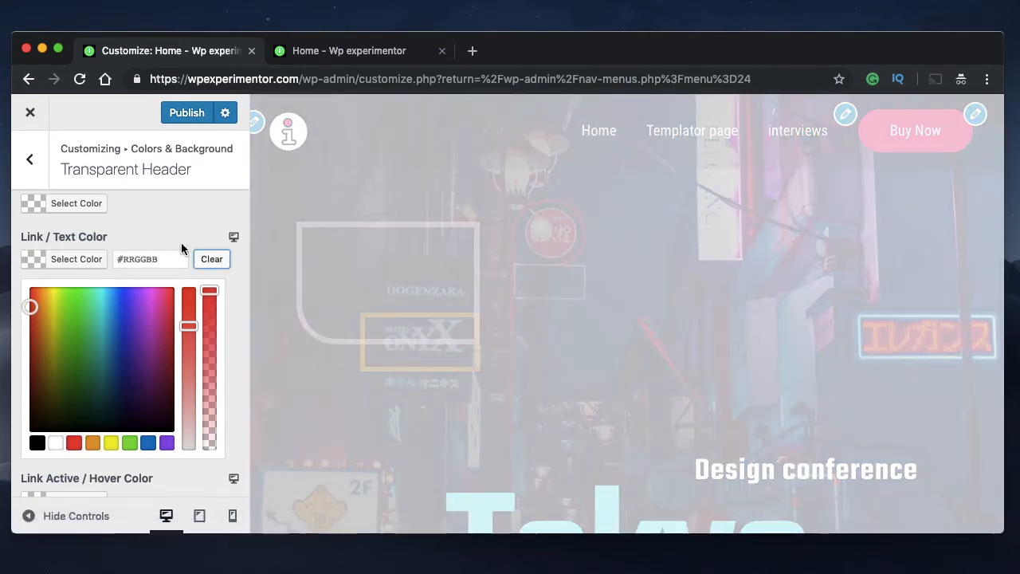
# Set the transparent header menu's Link / Text Color to white, #ffffff
pyautogui.click(88, 263)
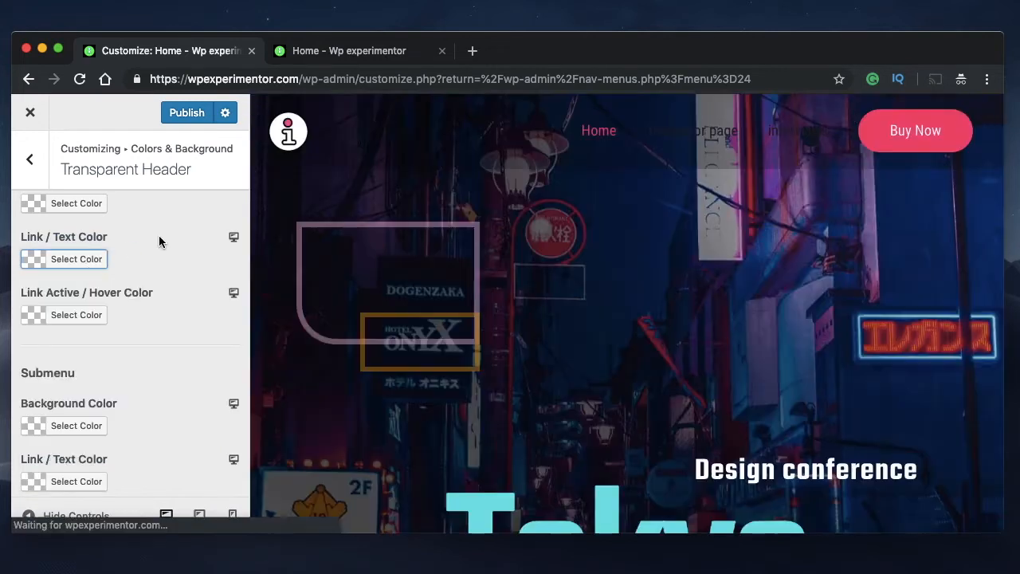
pyautogui.click(93, 261)
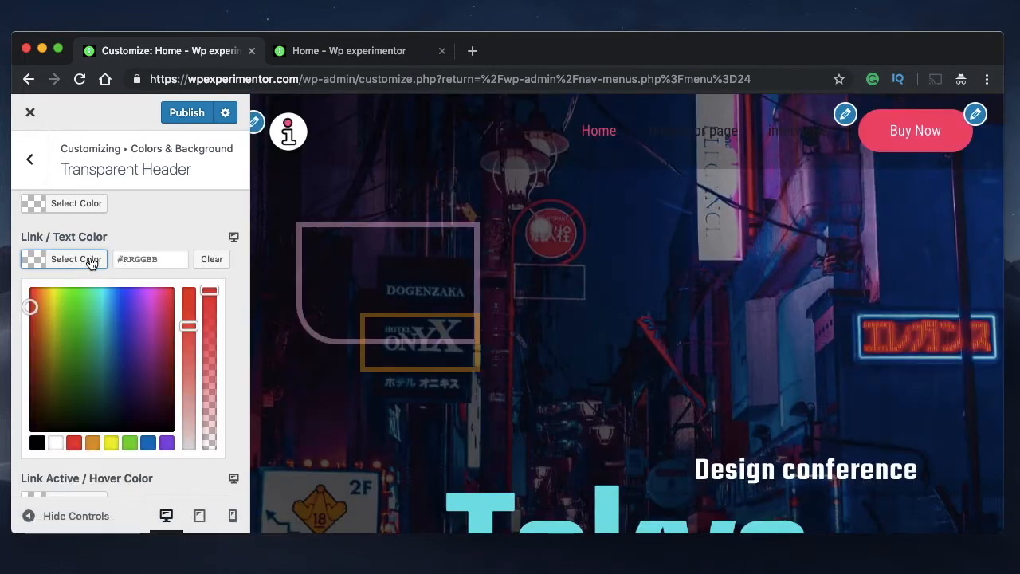
pyautogui.click(56, 443)
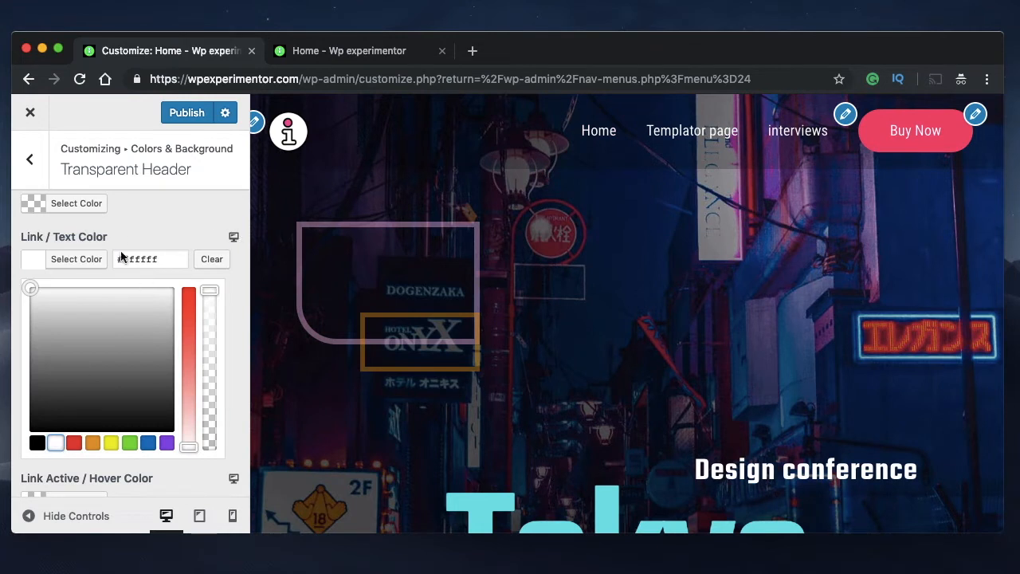
pyautogui.click(95, 258)
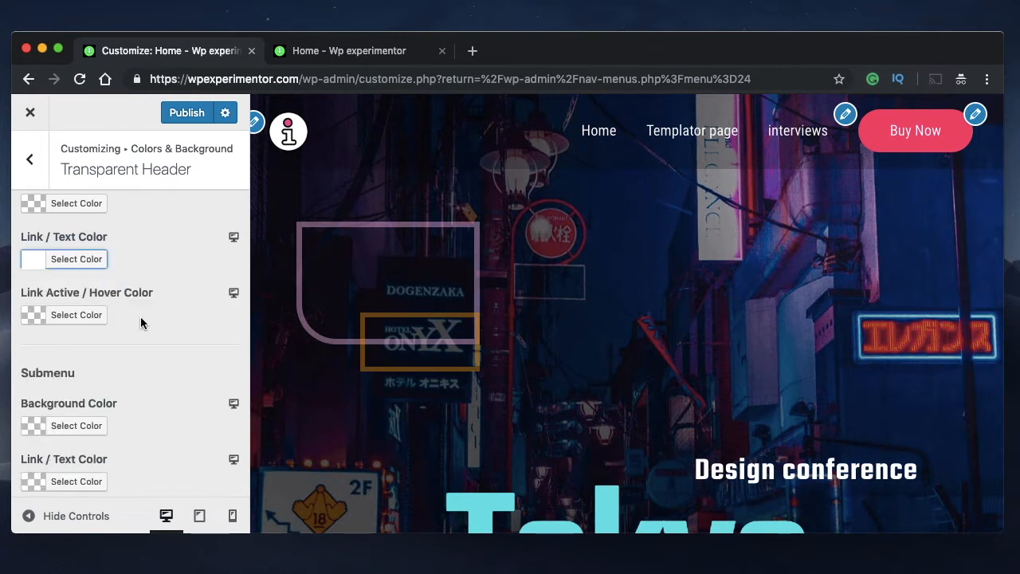
# Look over the remaining transparent header colors and publish the color changes
pyautogui.scroll(-1, 140, 316)
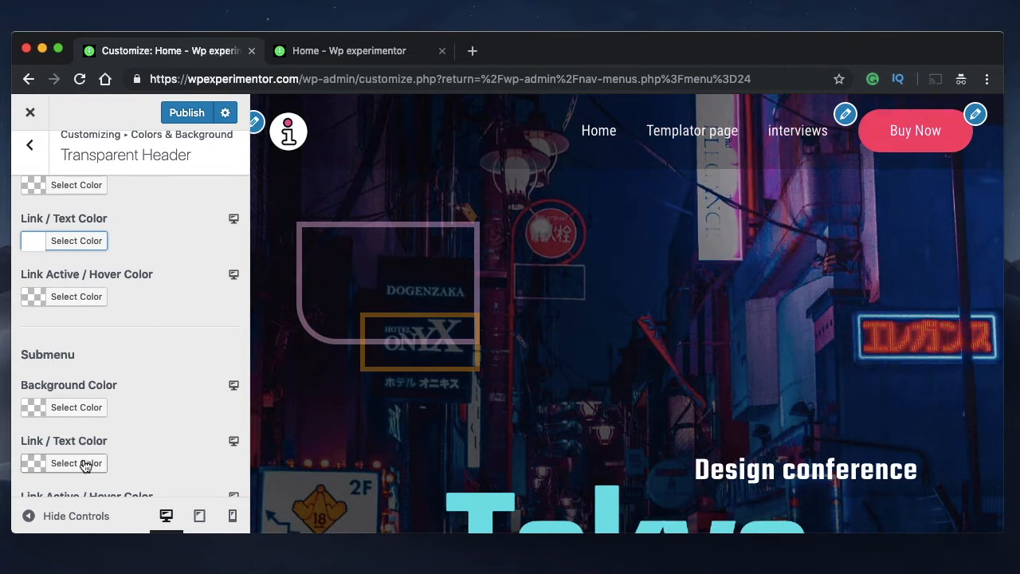
pyautogui.scroll(-5, 83, 463)
pyautogui.scroll(5, 83, 458)
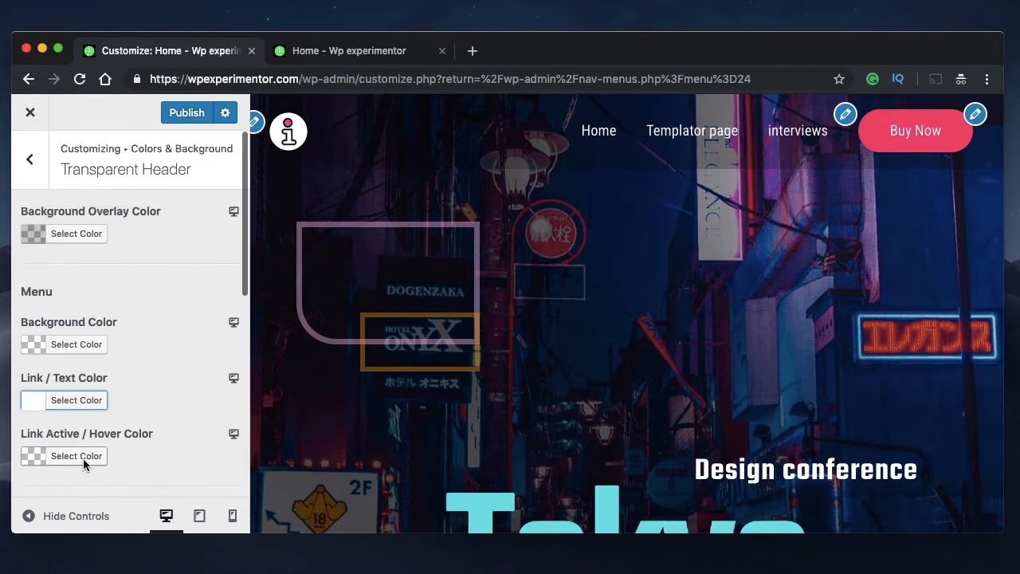
pyautogui.click(180, 116)
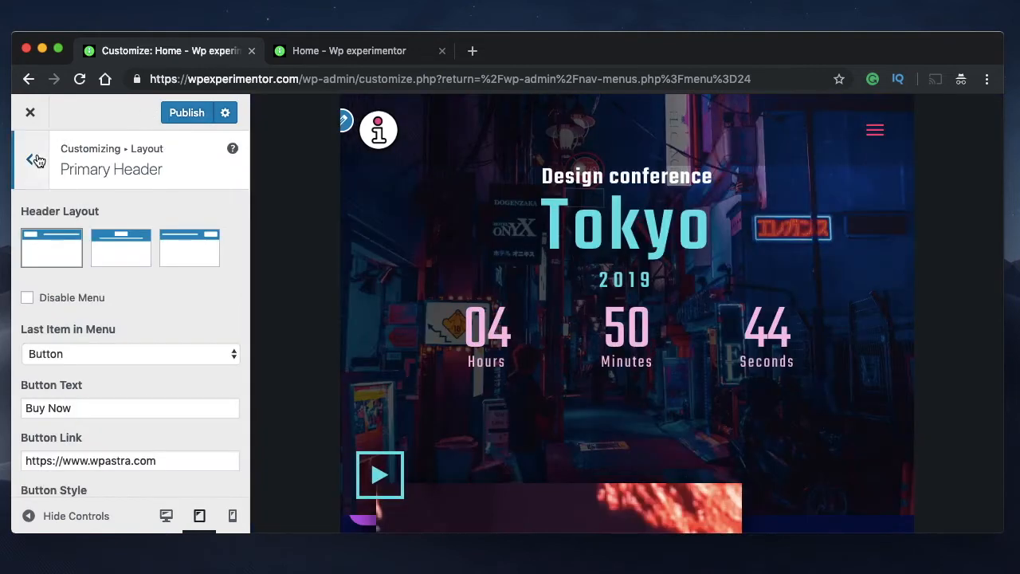
# Leave the transparent header colors and compare the site header in the desktop and tablet previews
pyautogui.click(29, 158)
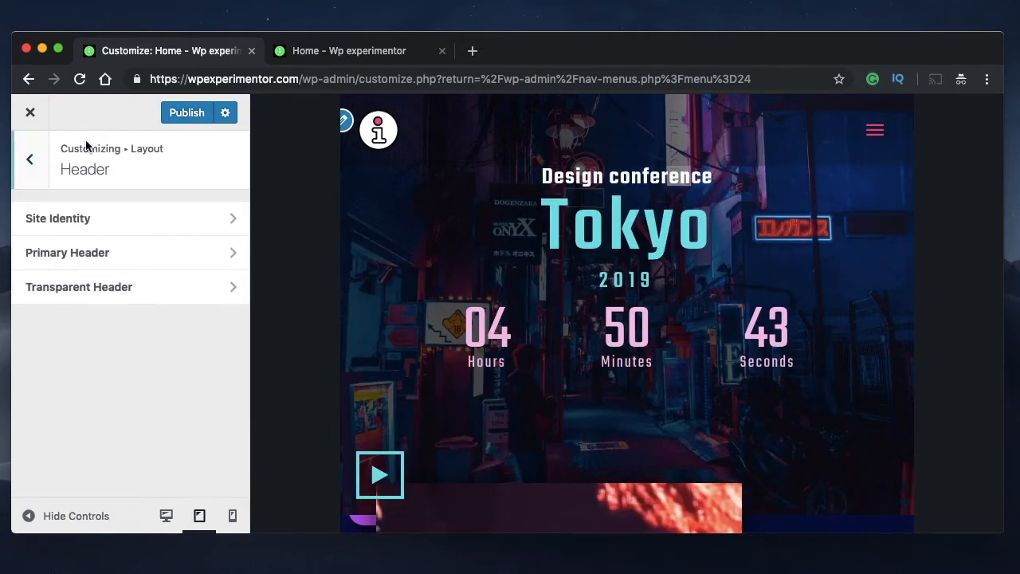
pyautogui.click(167, 515)
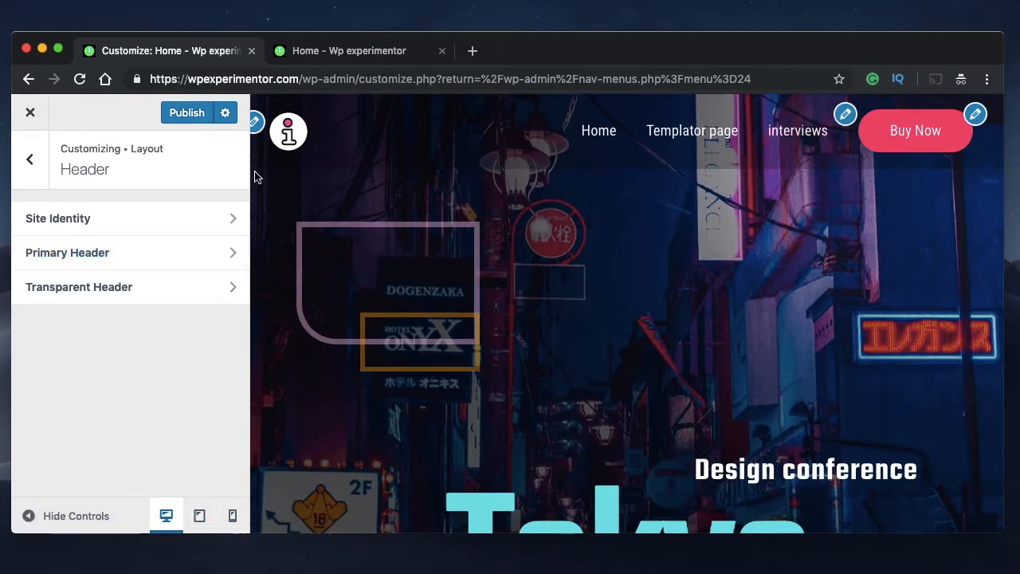
pyautogui.click(200, 516)
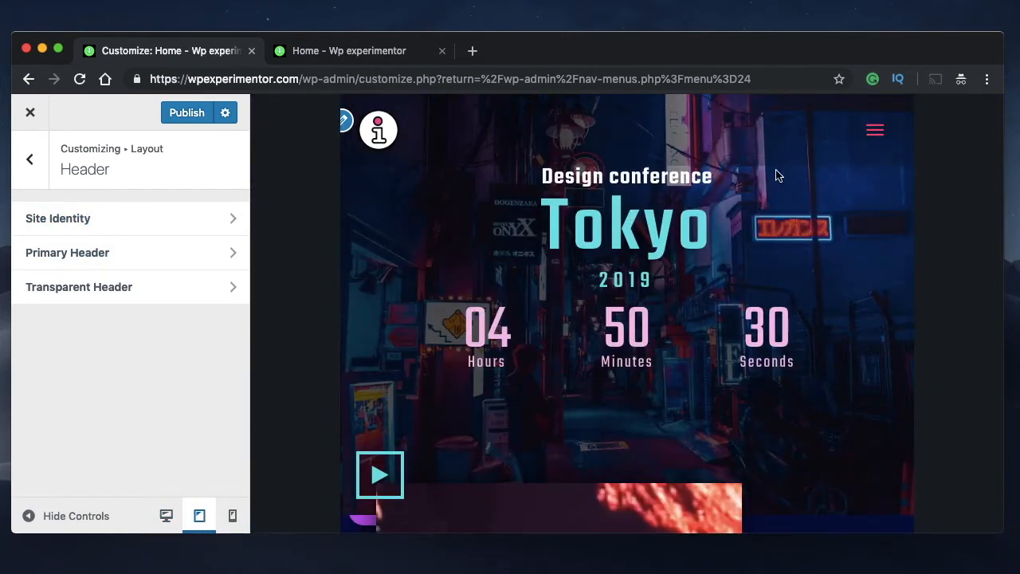
# Try the centered Mobile Header Alignment in the Primary Header settings and restore the alignment with logo and menu toggle in one row
pyautogui.click(126, 257)
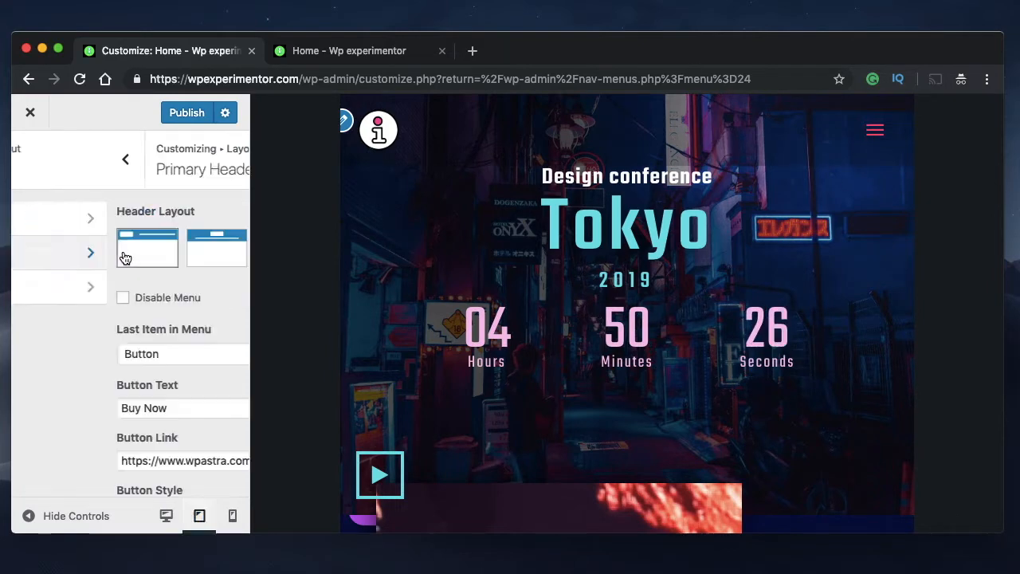
pyautogui.scroll(-10, 132, 317)
pyautogui.scroll(-1, 132, 317)
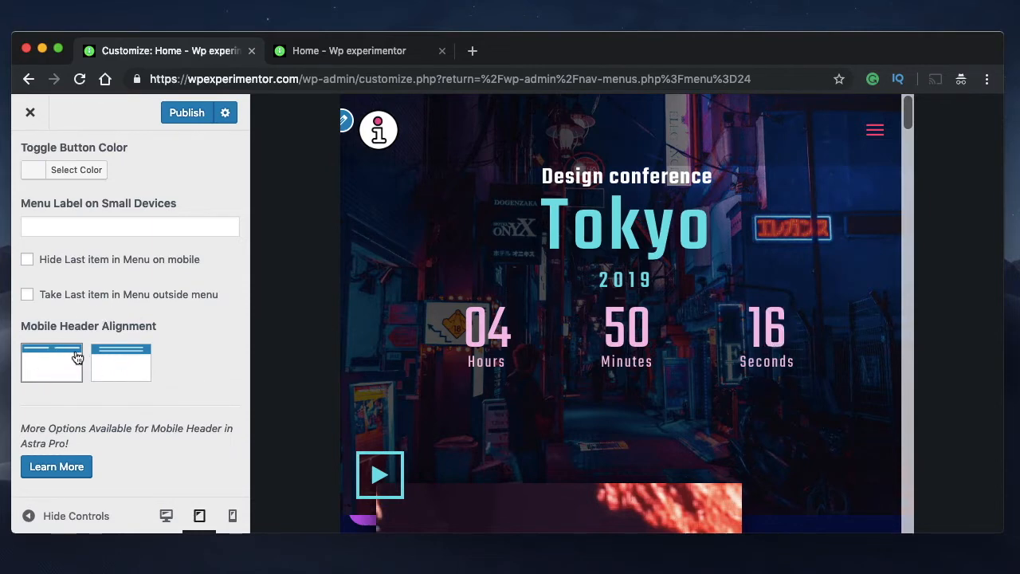
pyautogui.click(123, 363)
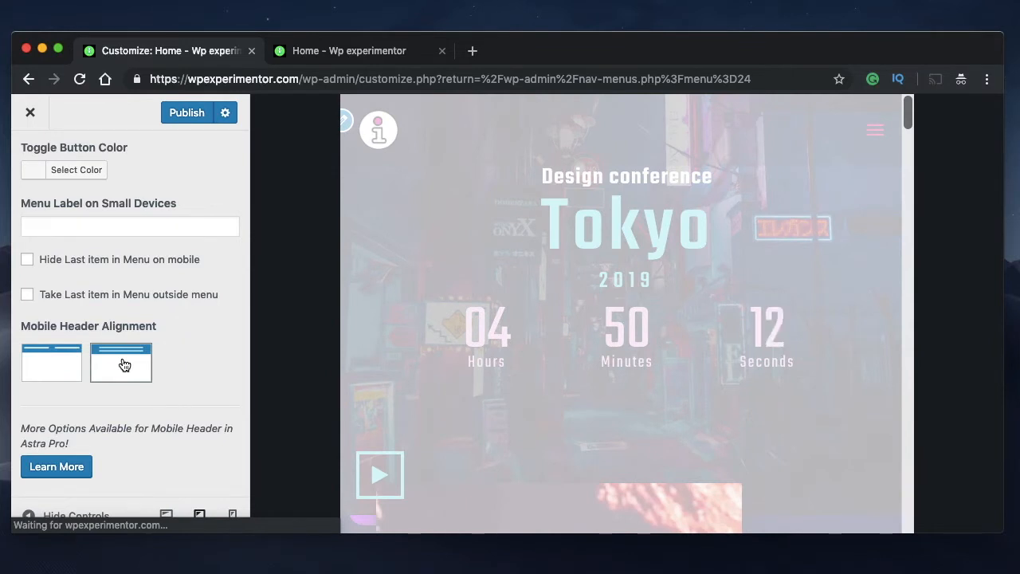
pyautogui.click(124, 365)
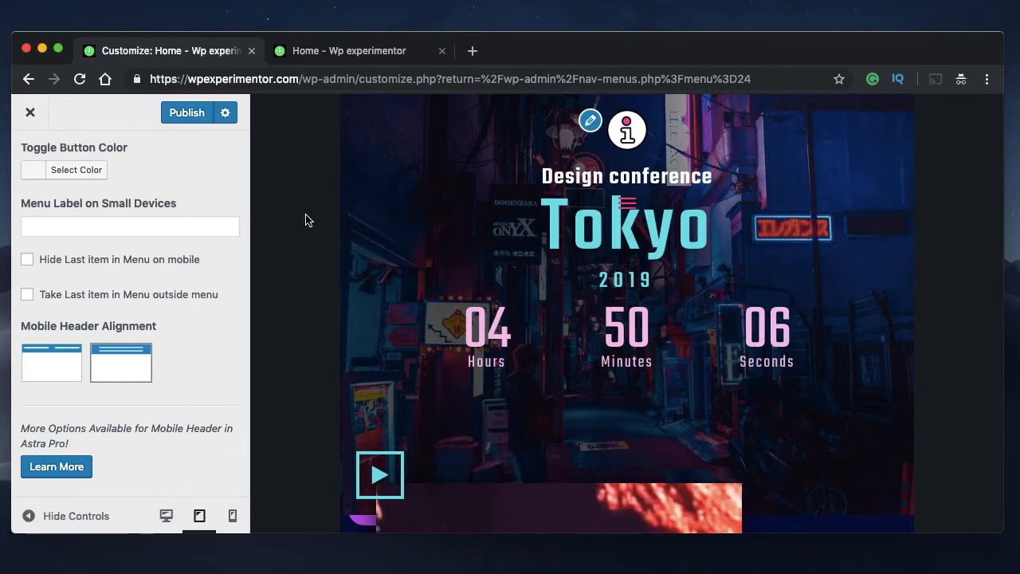
pyautogui.click(69, 361)
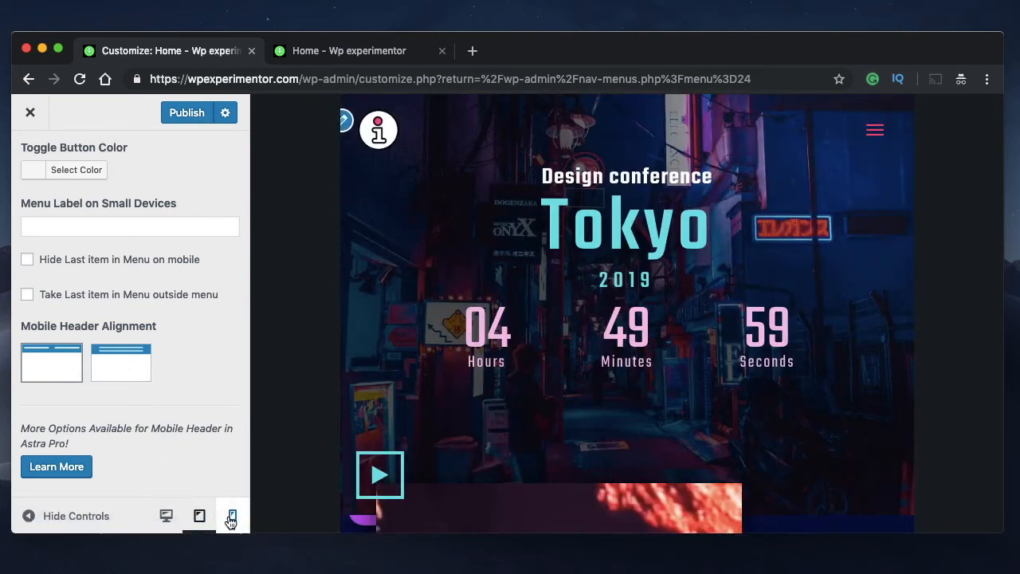
# Switch the site preview to mobile size and publish the header settings
pyautogui.click(232, 517)
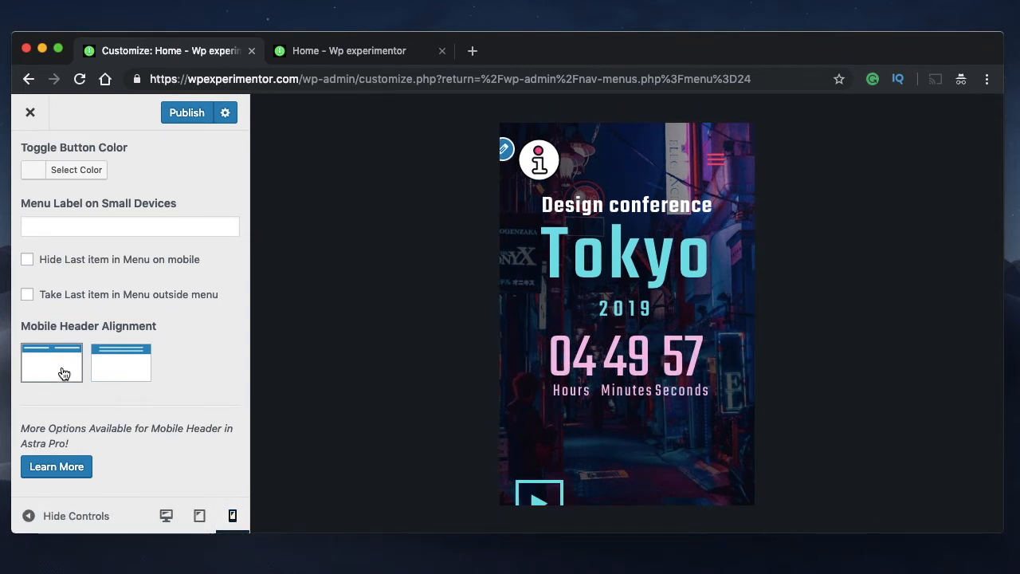
pyautogui.click(188, 113)
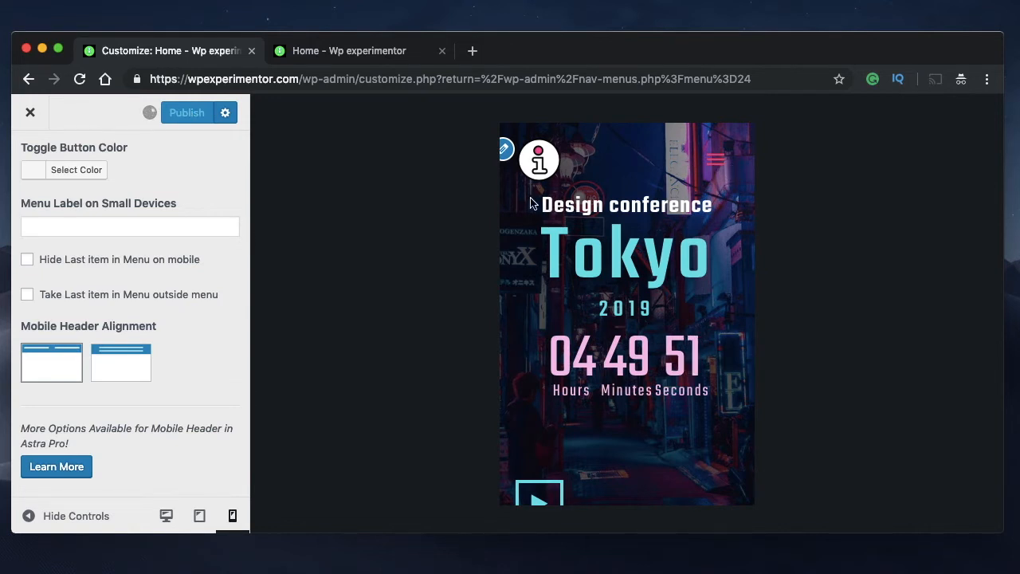
# Test the menu toggle in the mobile preview by expanding and collapsing the menu several times, leaving it collapsed
pyautogui.click(711, 161)
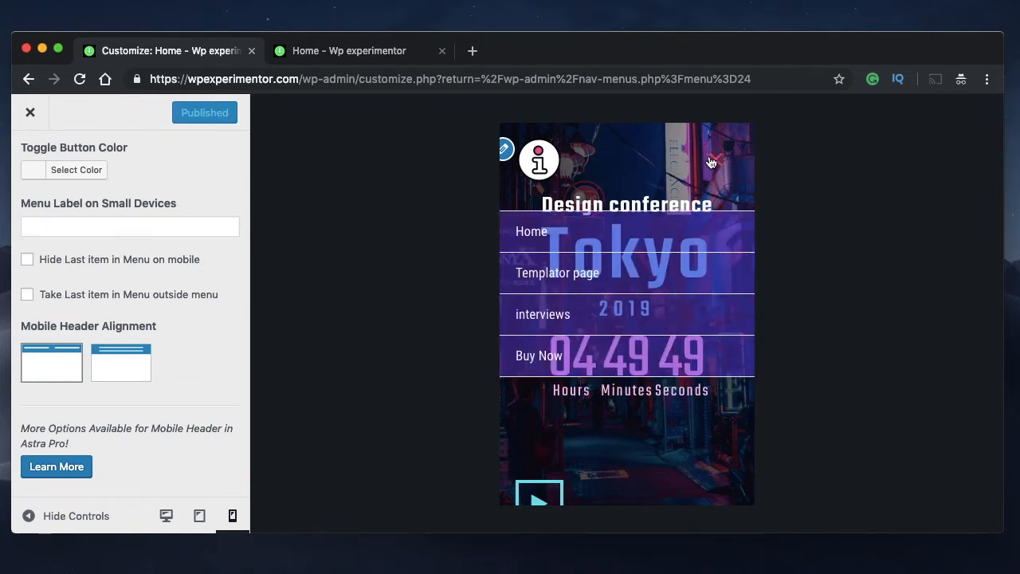
pyautogui.click(711, 161)
pyautogui.click(711, 162)
pyautogui.click(712, 161)
pyautogui.click(711, 162)
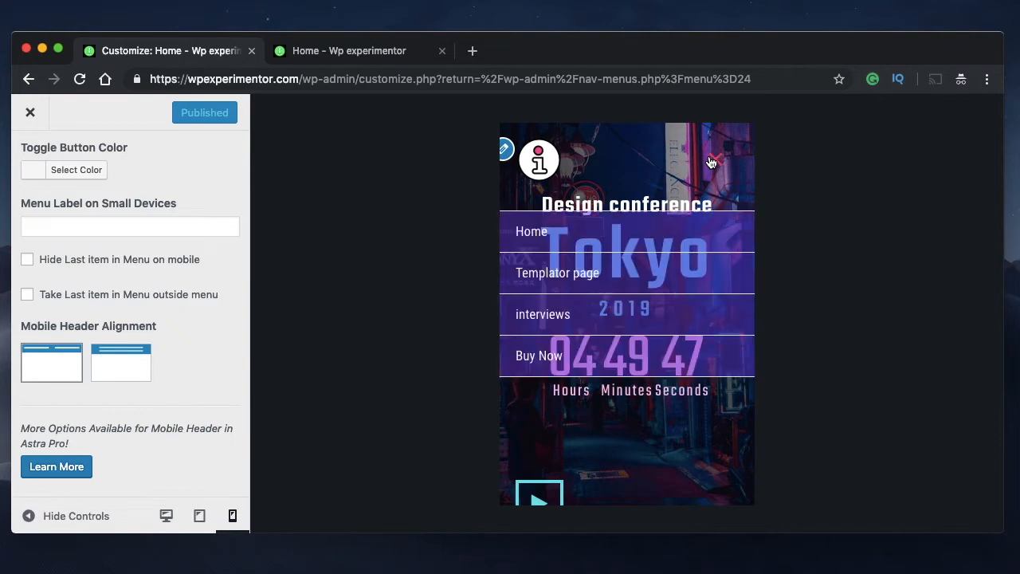
pyautogui.click(712, 160)
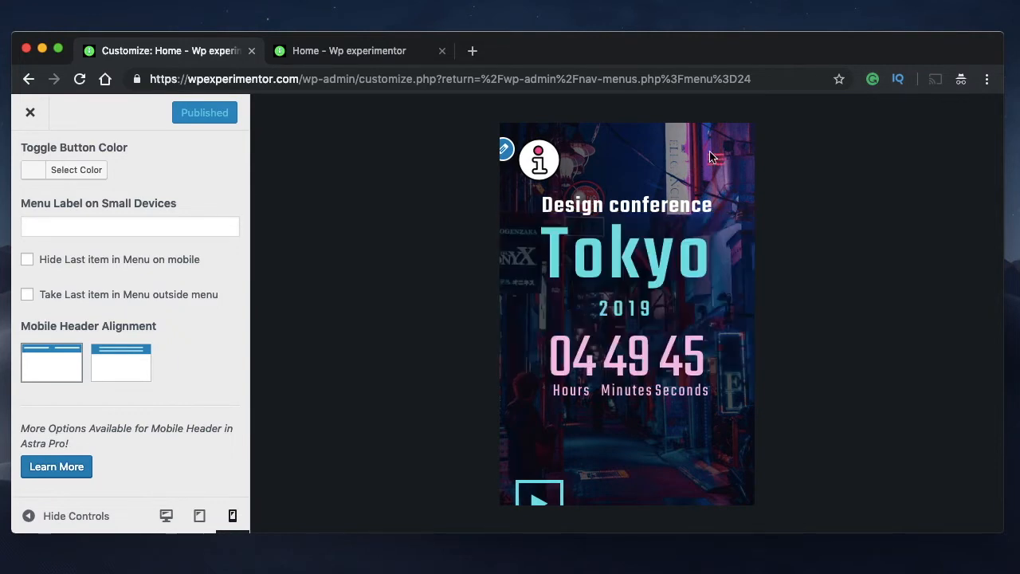
# Leave the Primary Header layout settings and open the Transparent Header color settings under Colors & Background
pyautogui.scroll(10, 128, 279)
pyautogui.click(30, 158)
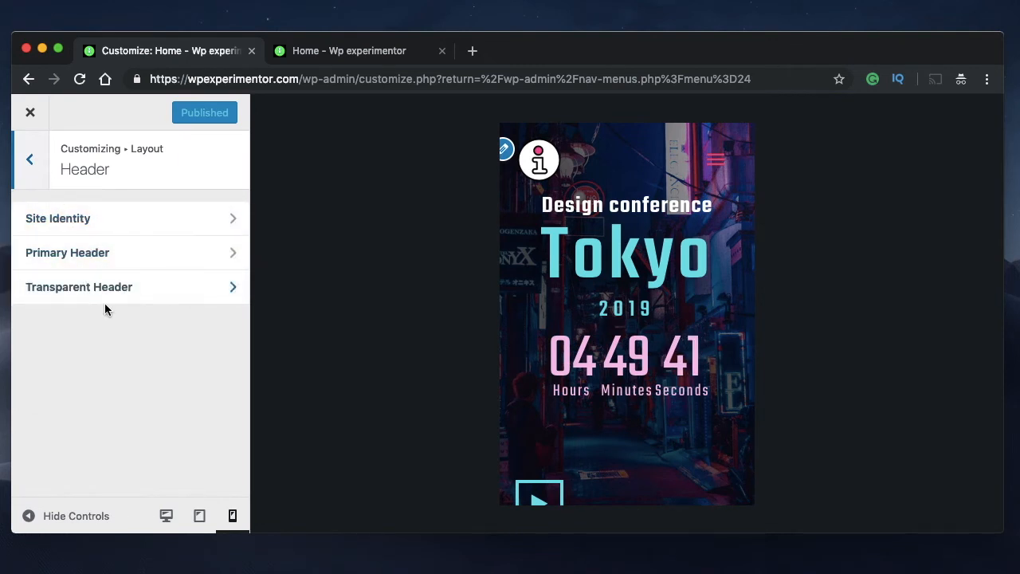
pyautogui.click(32, 159)
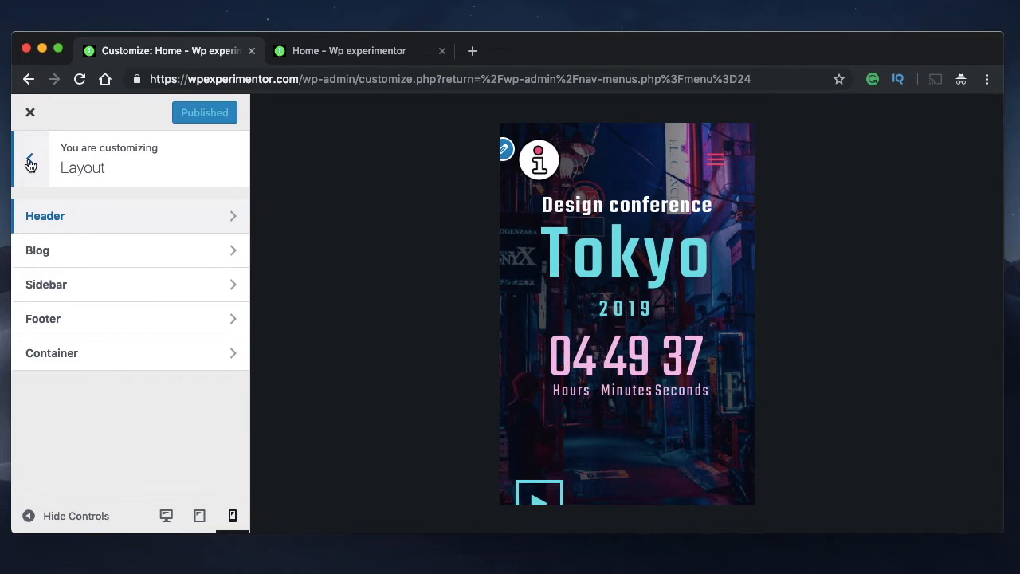
pyautogui.click(29, 163)
pyautogui.click(93, 263)
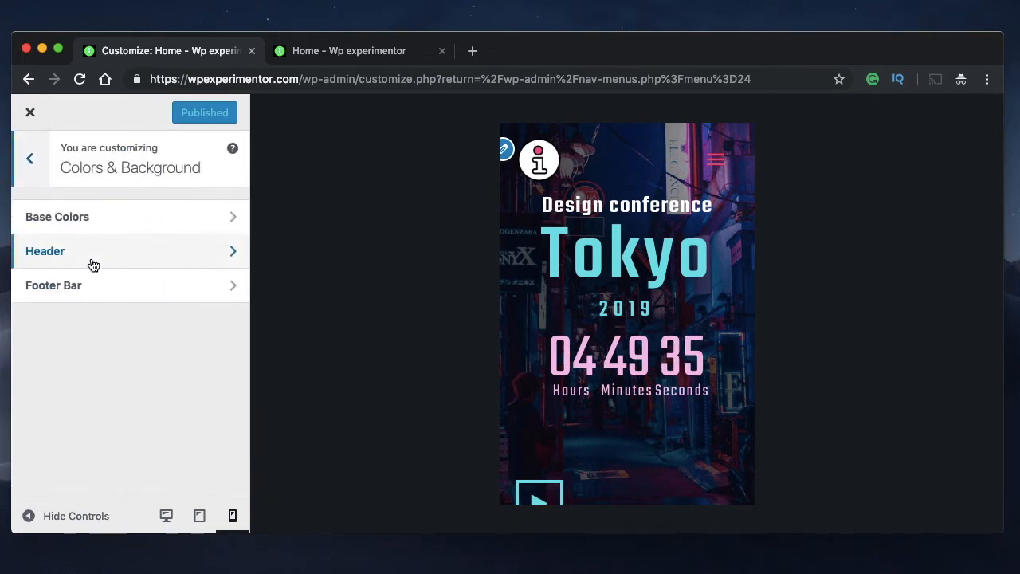
pyautogui.click(107, 260)
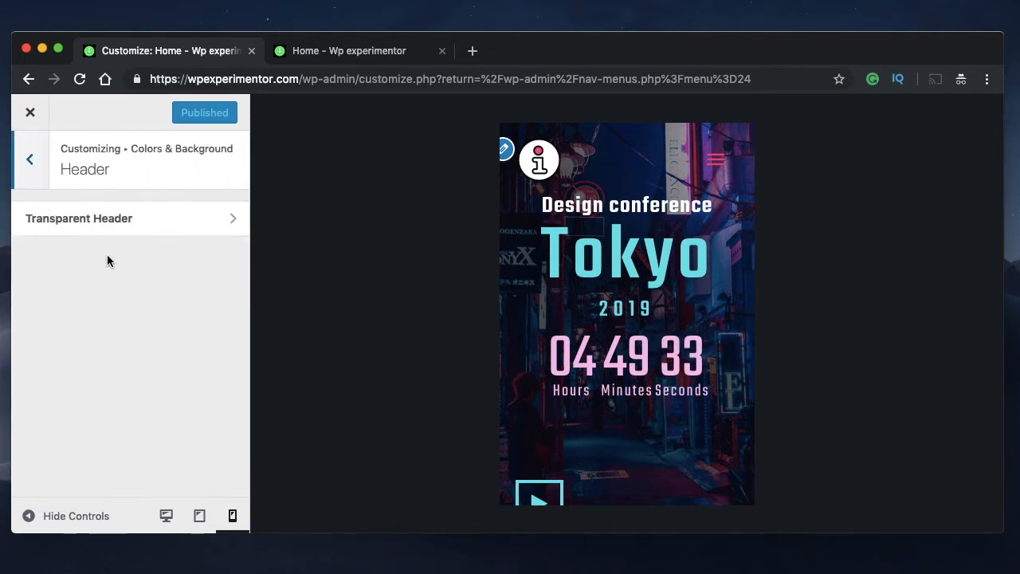
pyautogui.click(153, 226)
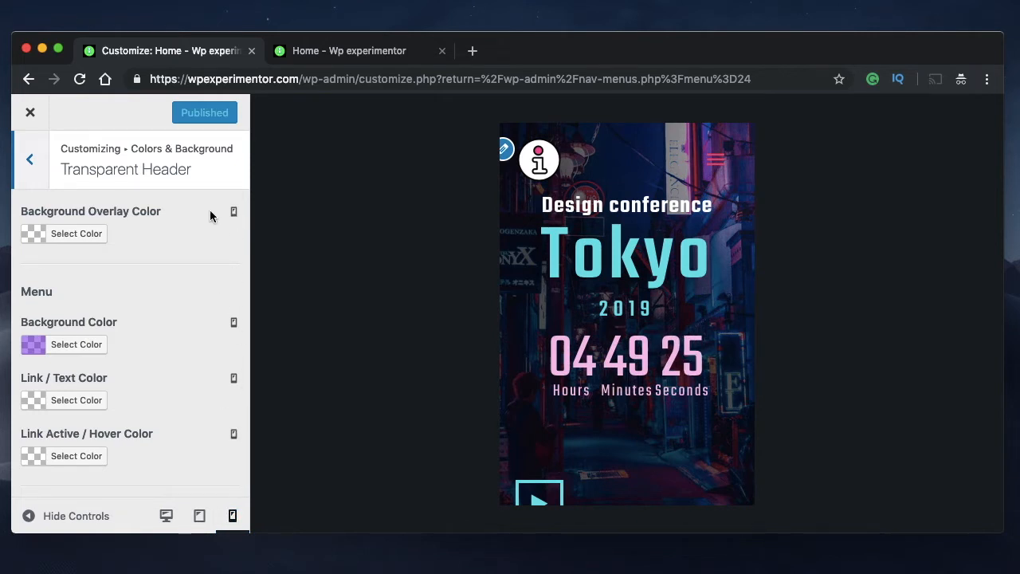
# Try a mostly transparent red Background Overlay Color on the mobile header and clear it again
pyautogui.click(99, 236)
pyautogui.click(74, 418)
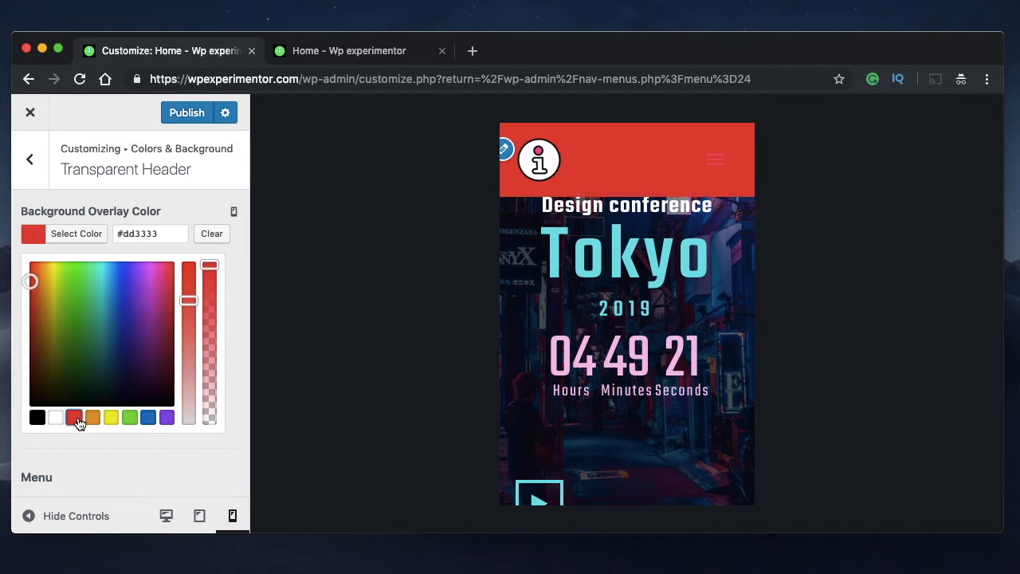
pyautogui.moveTo(205, 341); pyautogui.dragTo(208, 407)
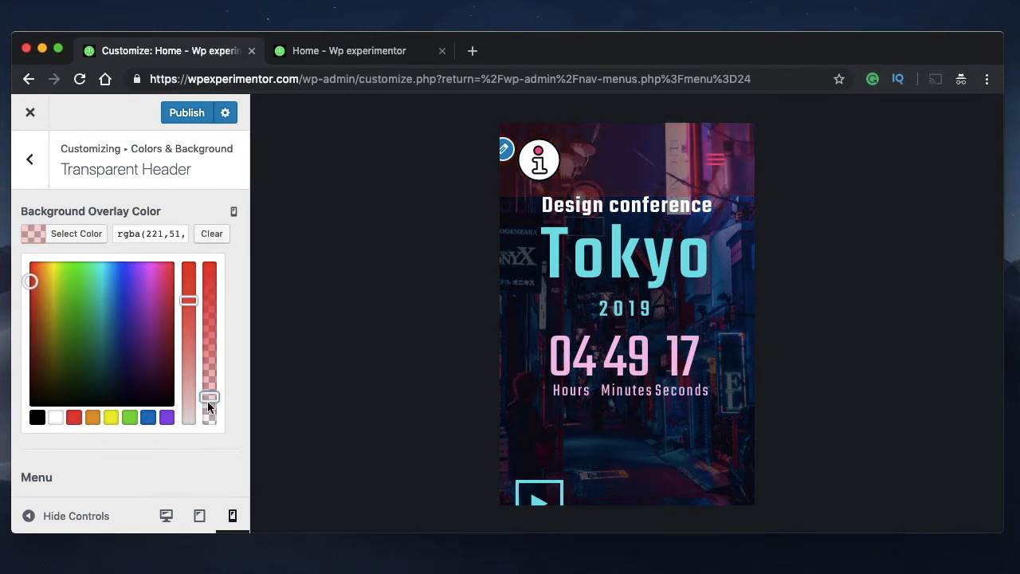
pyautogui.click(212, 234)
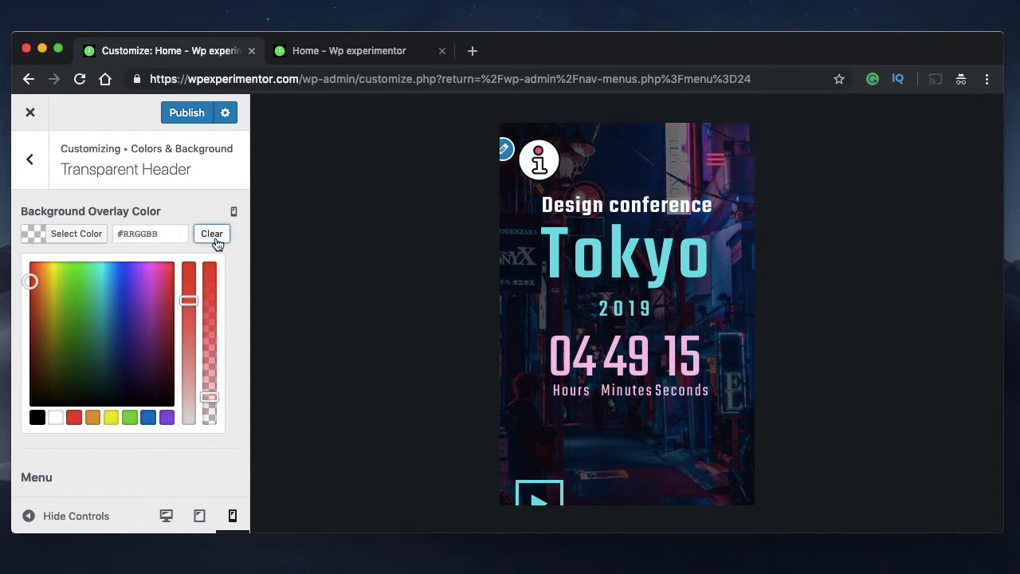
# Set the mobile header's Background Overlay Color to black with low opacity
pyautogui.click(37, 417)
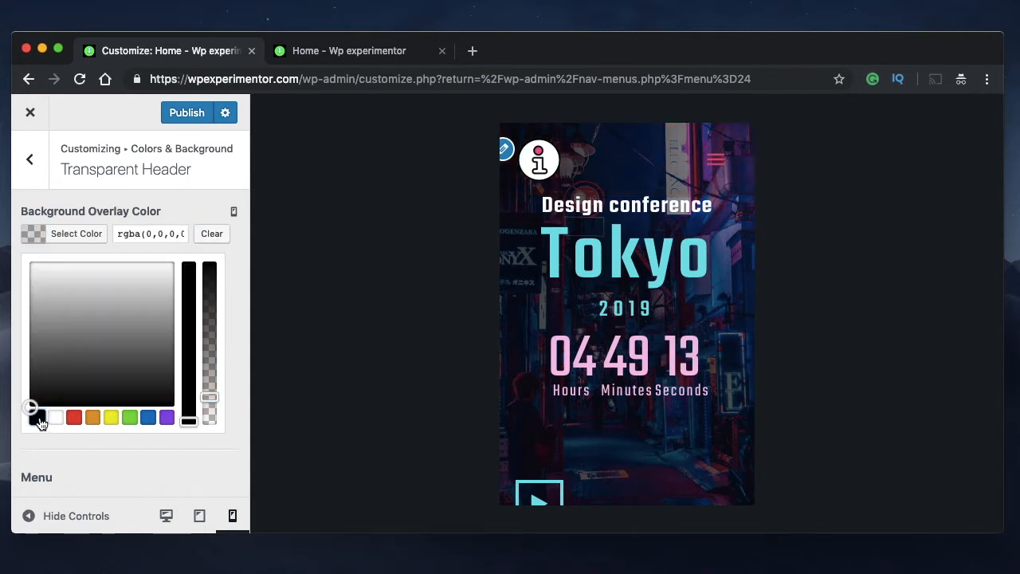
pyautogui.click(189, 293)
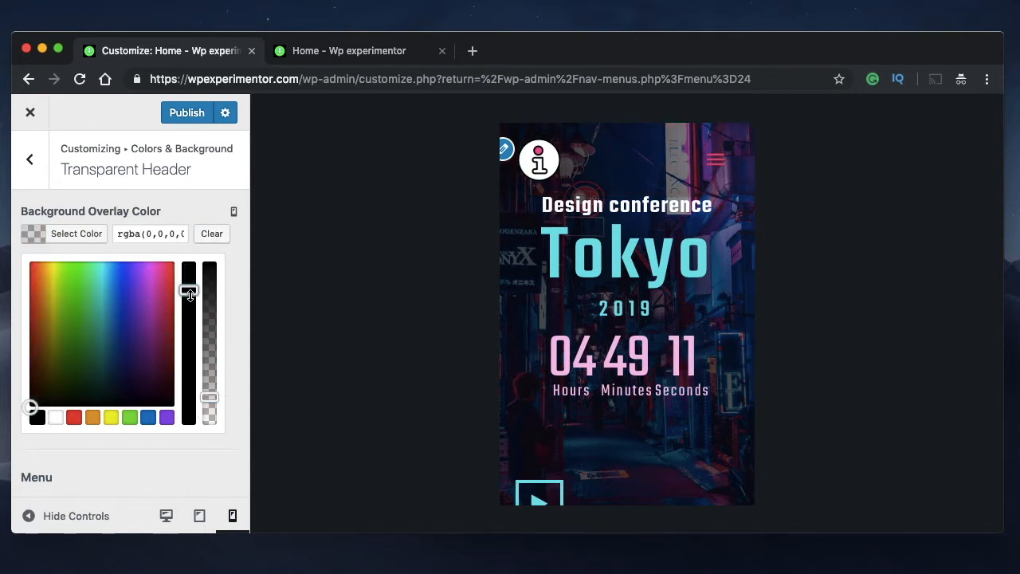
pyautogui.click(208, 421)
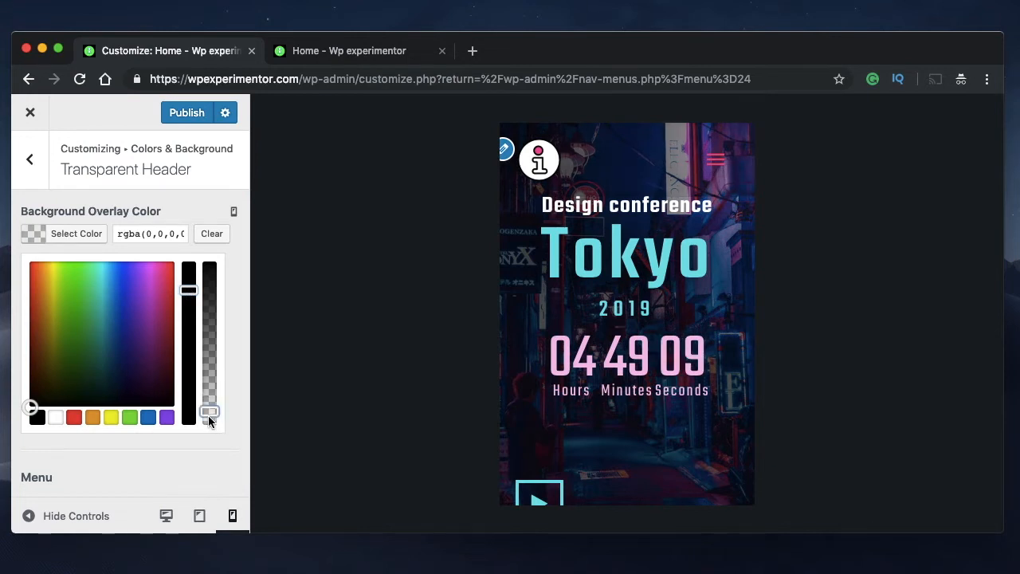
pyautogui.moveTo(208, 399); pyautogui.dragTo(208, 382)
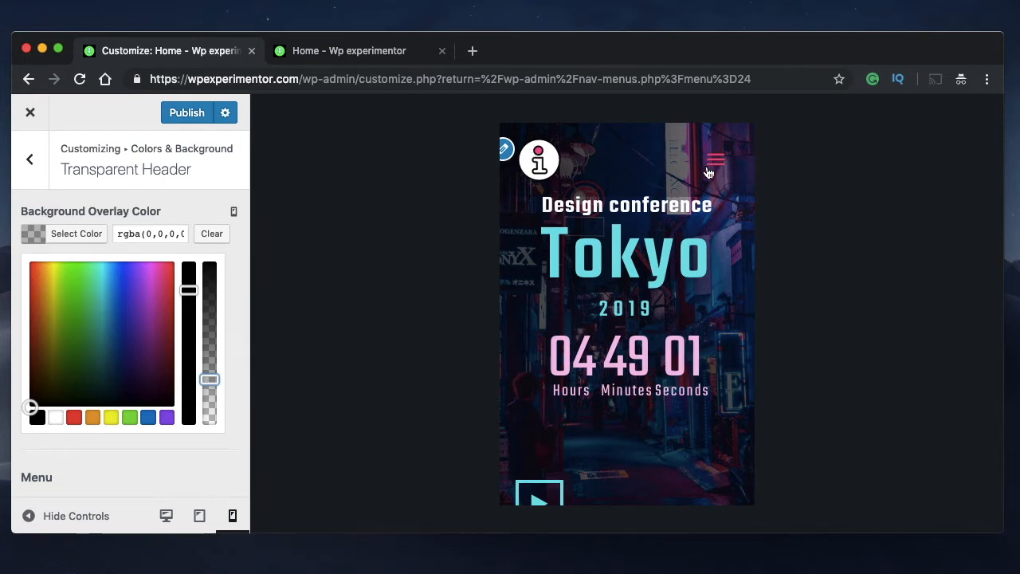
pyautogui.click(100, 235)
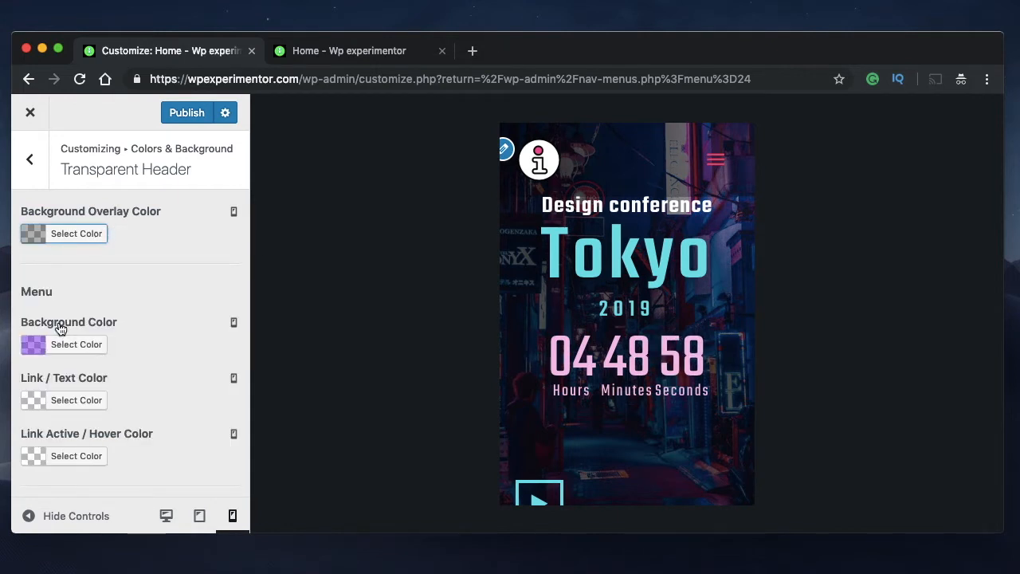
# Try a semi-transparent red menu Background Color on mobile in place of the purple and check it on the expanded menu
pyautogui.click(725, 164)
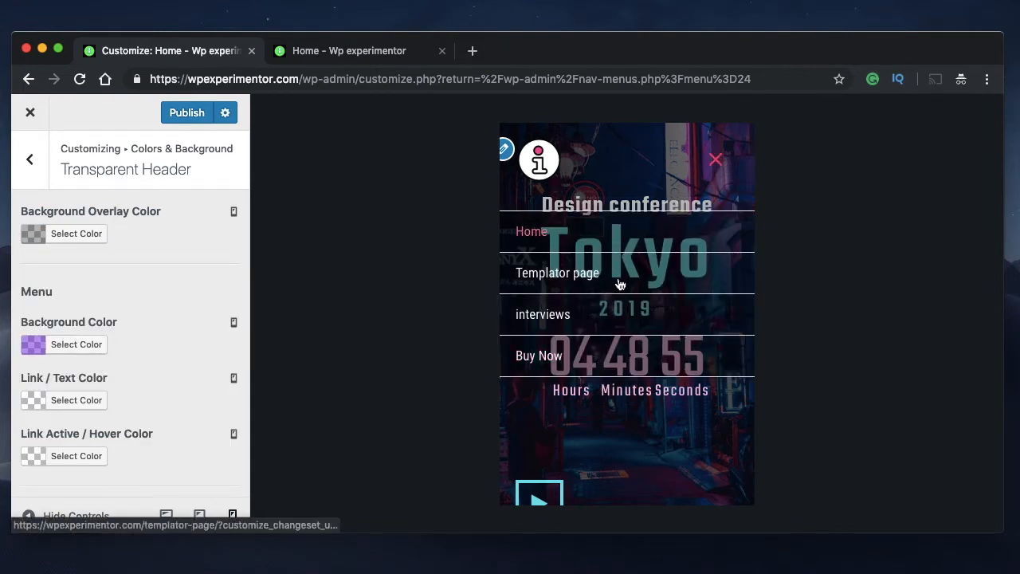
pyautogui.click(89, 348)
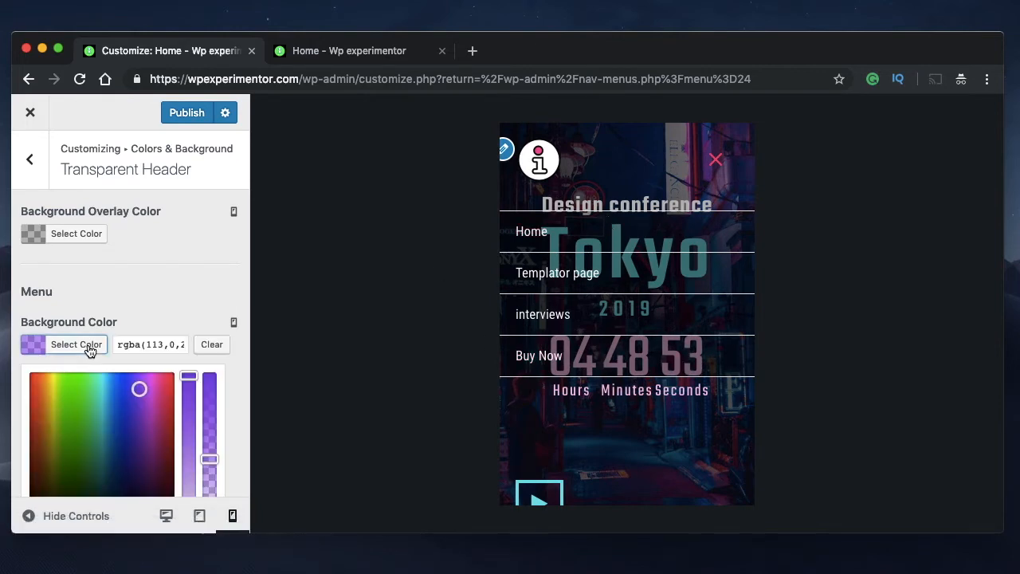
pyautogui.scroll(-3, 145, 327)
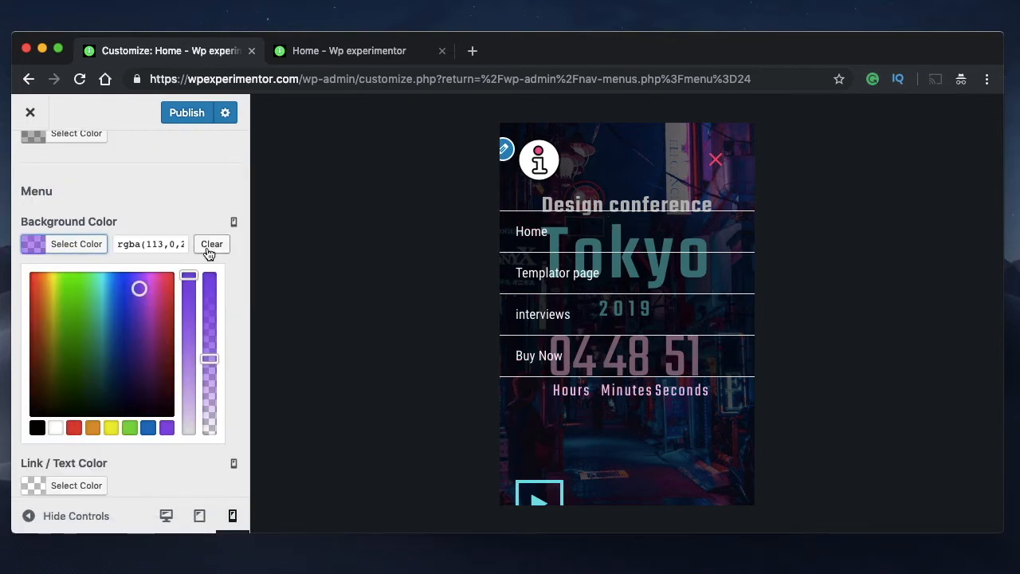
pyautogui.click(211, 245)
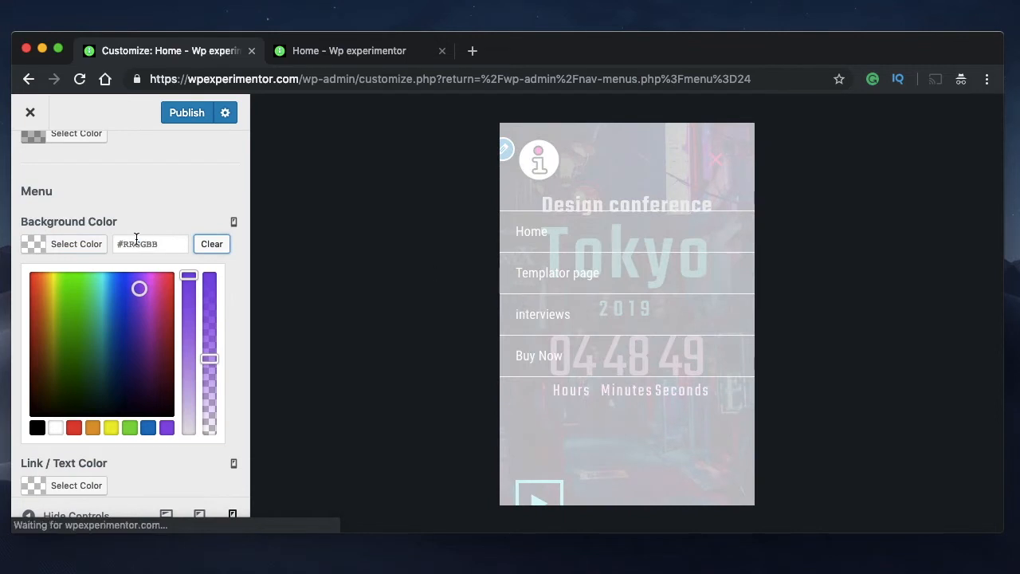
pyautogui.click(73, 428)
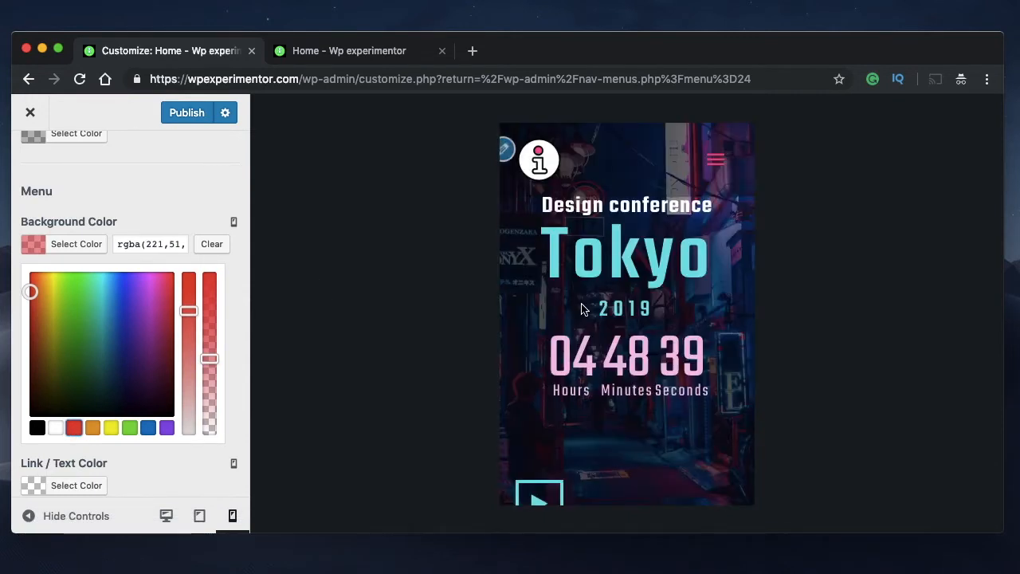
pyautogui.click(718, 162)
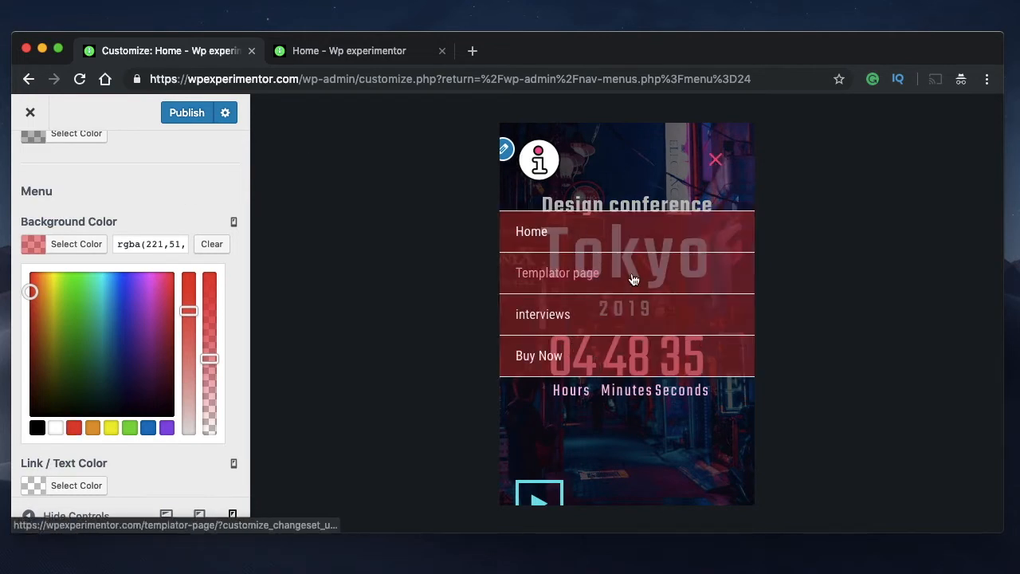
# Reduce the mobile menu Background Color's opacity to a faint tint and change the color to a lighter purple
pyautogui.click(208, 380)
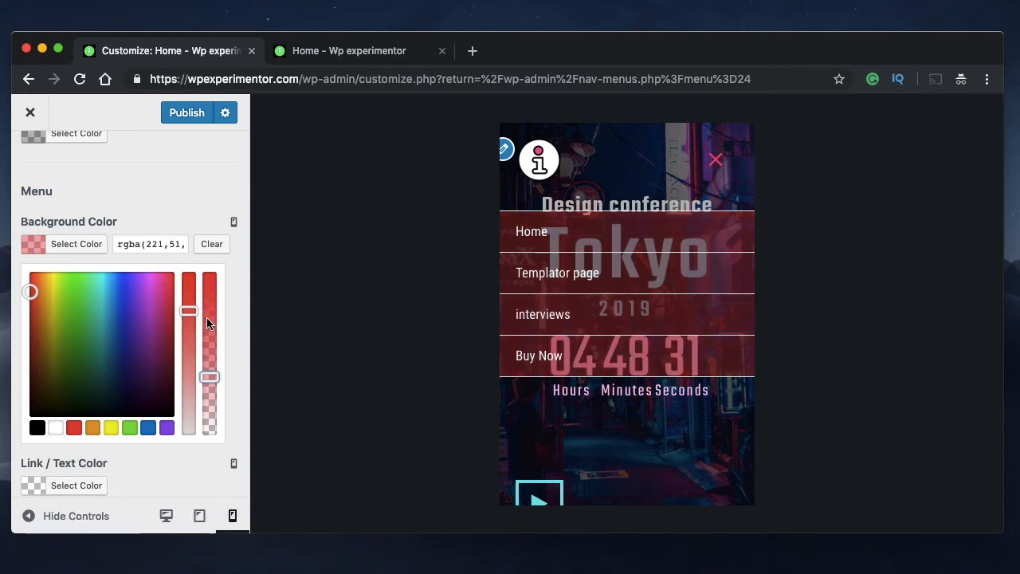
pyautogui.click(210, 397)
pyautogui.moveTo(209, 408); pyautogui.dragTo(209, 426)
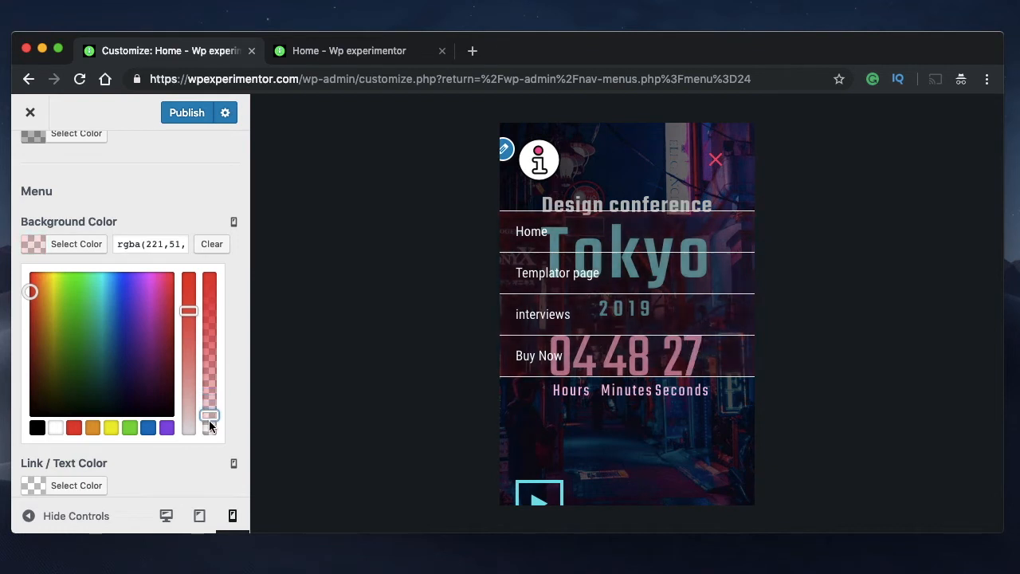
pyautogui.click(165, 427)
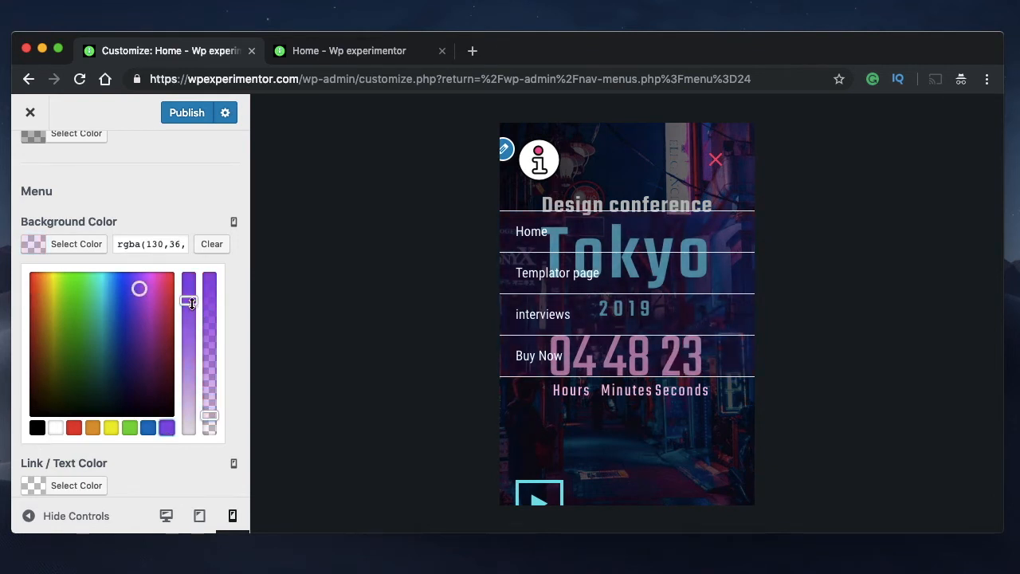
pyautogui.moveTo(191, 303); pyautogui.dragTo(189, 321)
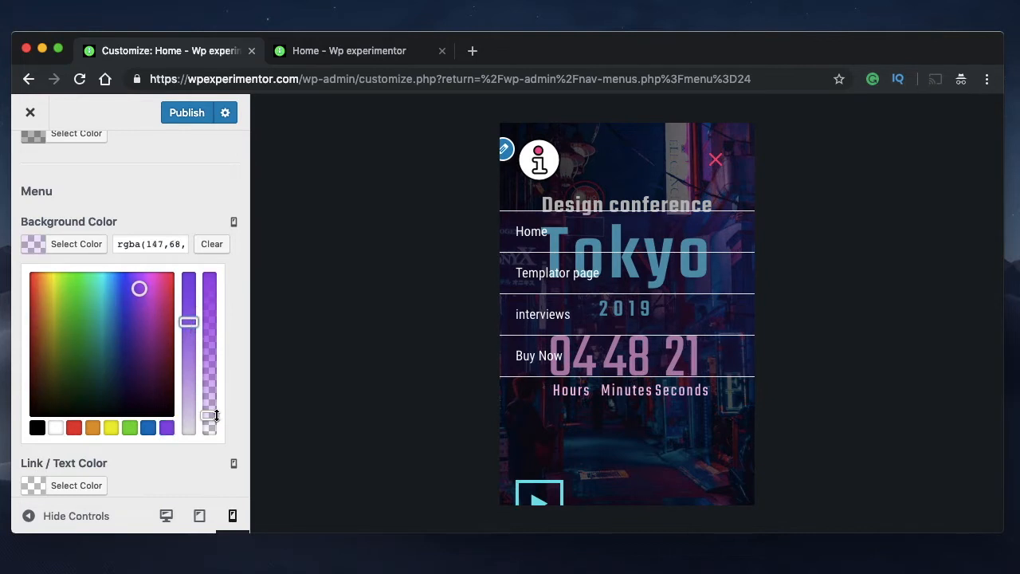
pyautogui.click(80, 244)
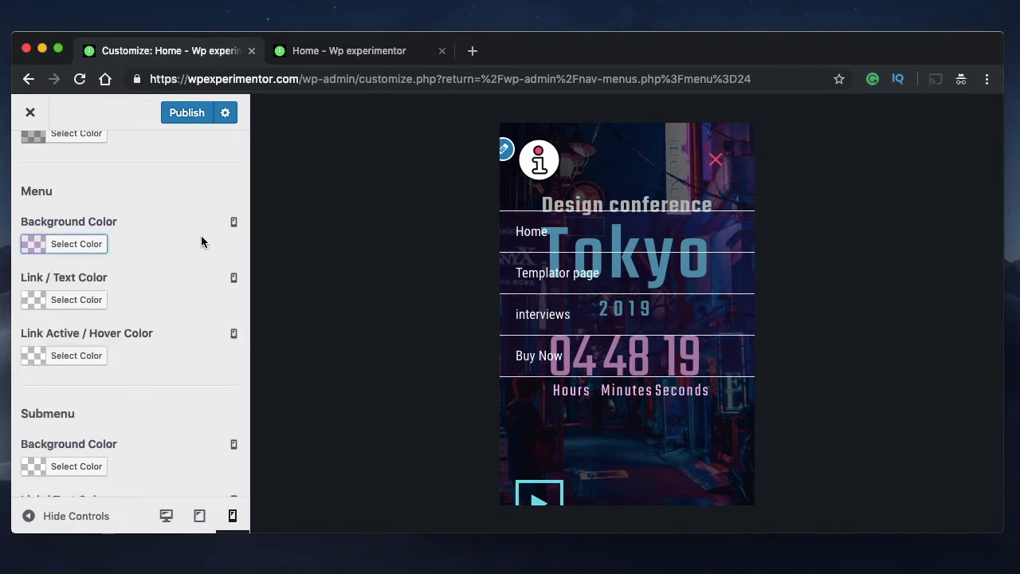
# Switch the preview to tablet size, collapse the menu and set the Background Overlay Color to low-opacity black
pyautogui.click(200, 518)
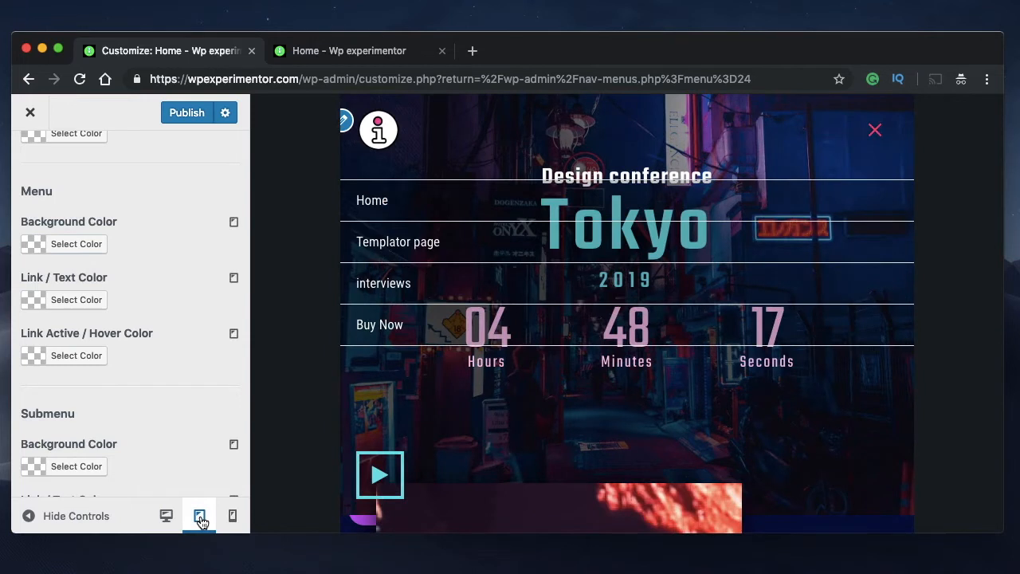
pyautogui.scroll(3, 128, 246)
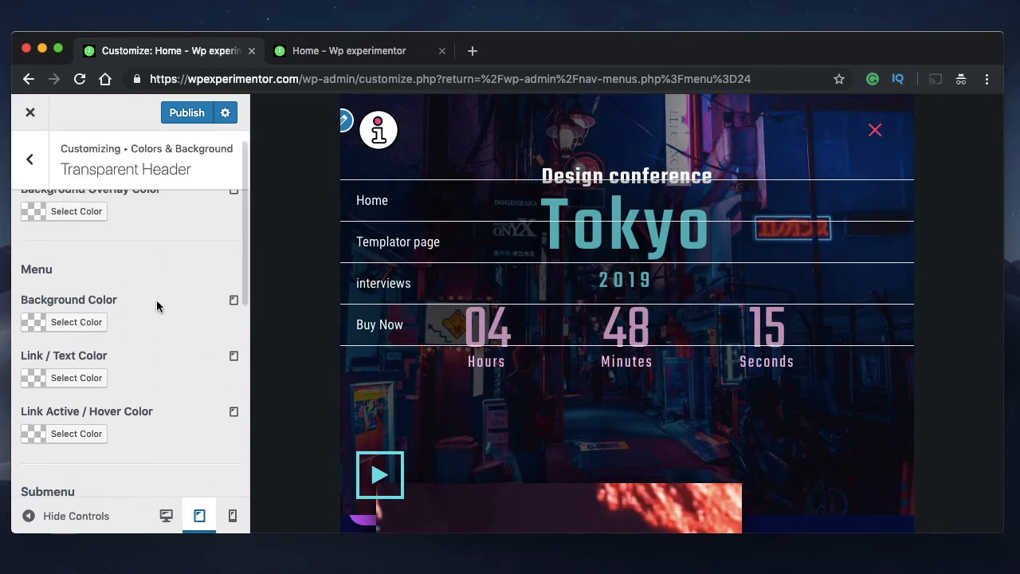
pyautogui.click(876, 131)
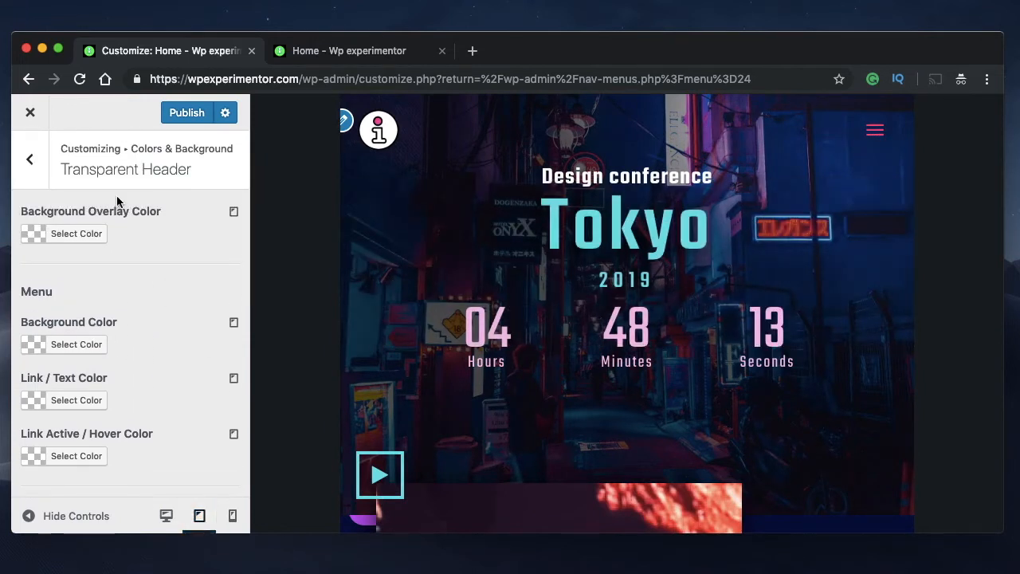
pyautogui.click(84, 231)
pyautogui.click(38, 421)
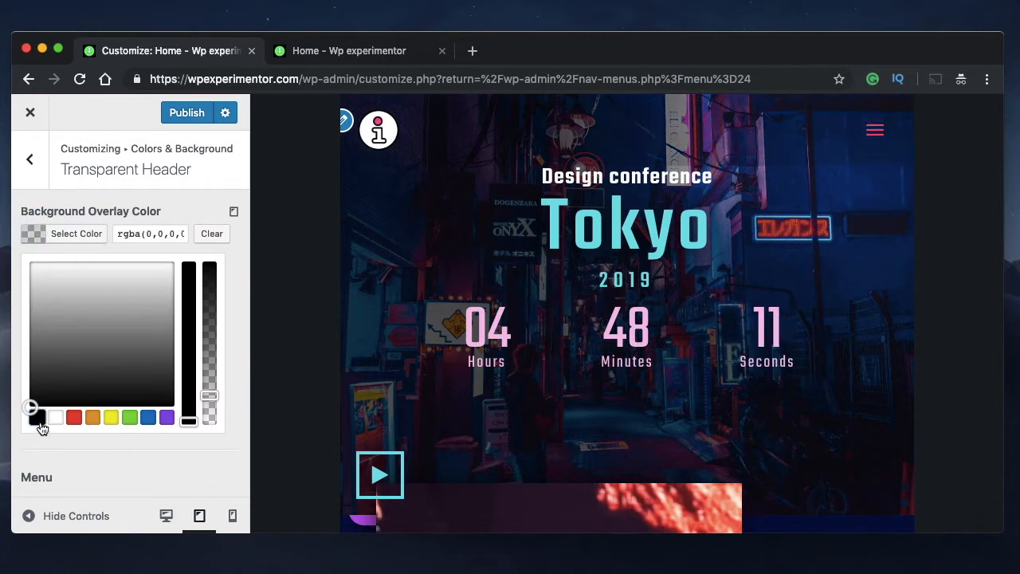
pyautogui.moveTo(188, 315); pyautogui.dragTo(186, 298)
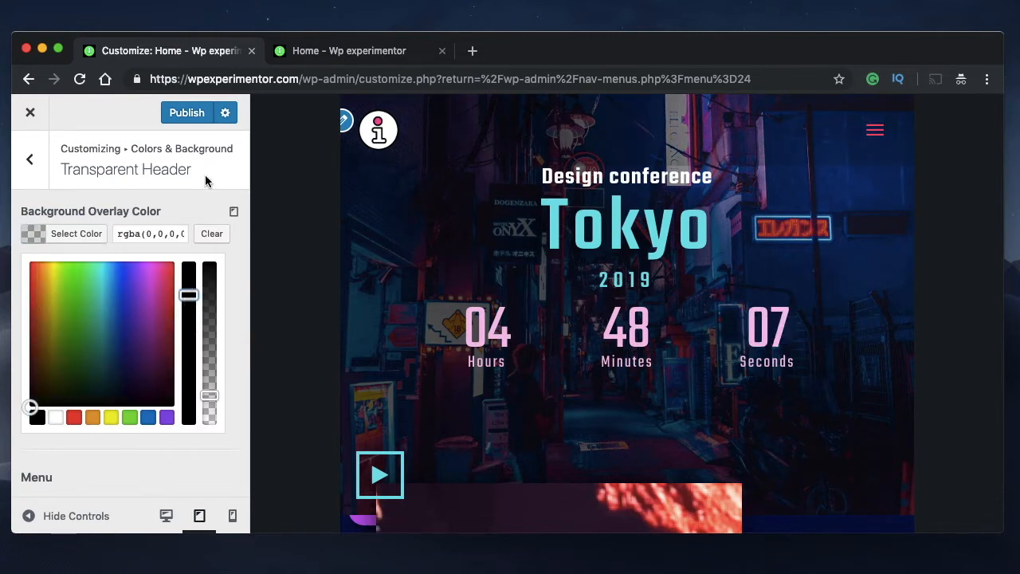
pyautogui.click(92, 234)
# Set the tablet menu Background Color to purple with very low opacity, adjusting it against the expanded menu
pyautogui.scroll(-2, 101, 296)
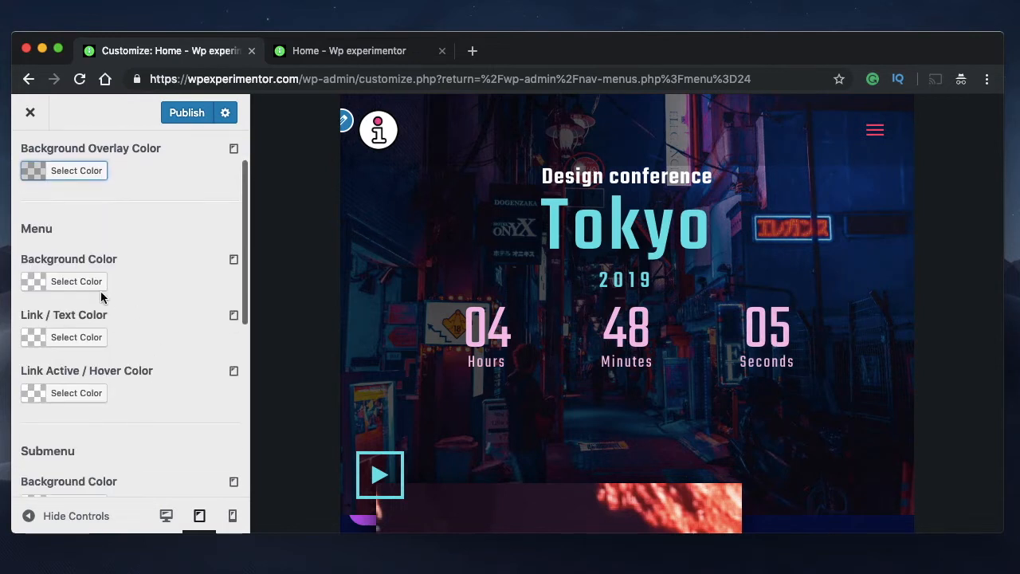
pyautogui.click(87, 289)
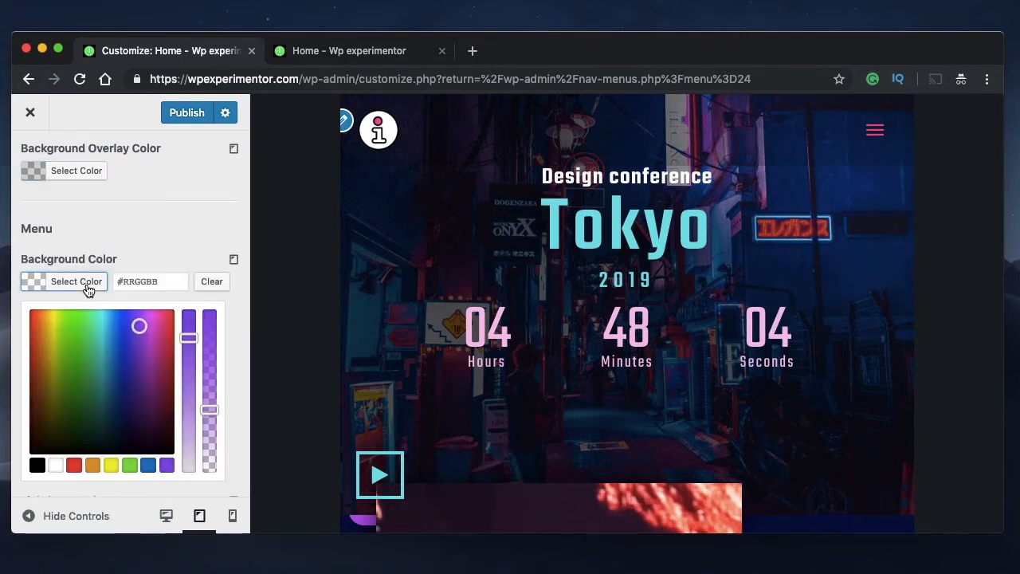
pyautogui.click(167, 465)
pyautogui.click(873, 133)
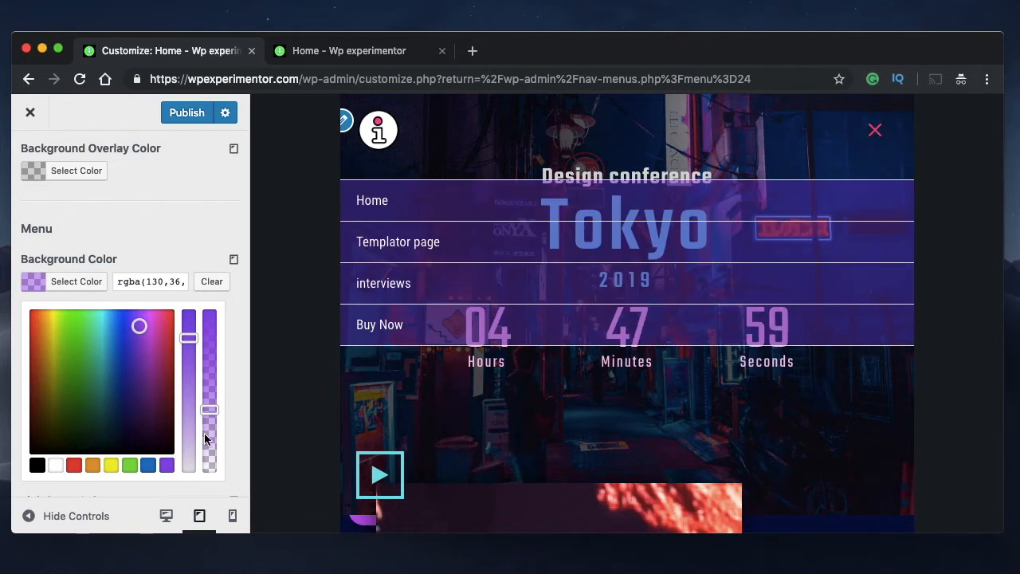
pyautogui.moveTo(205, 438); pyautogui.dragTo(207, 460)
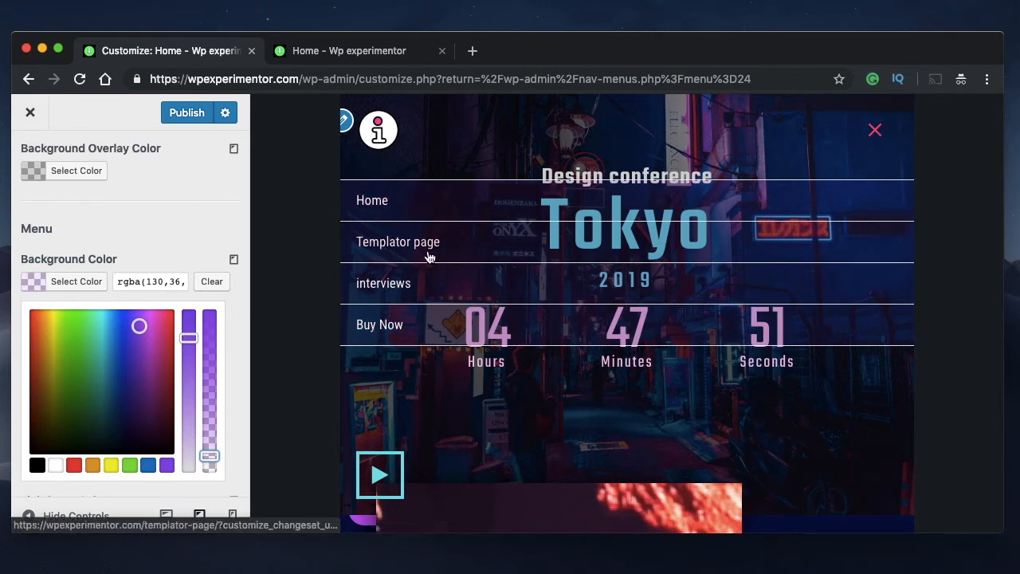
pyautogui.click(69, 285)
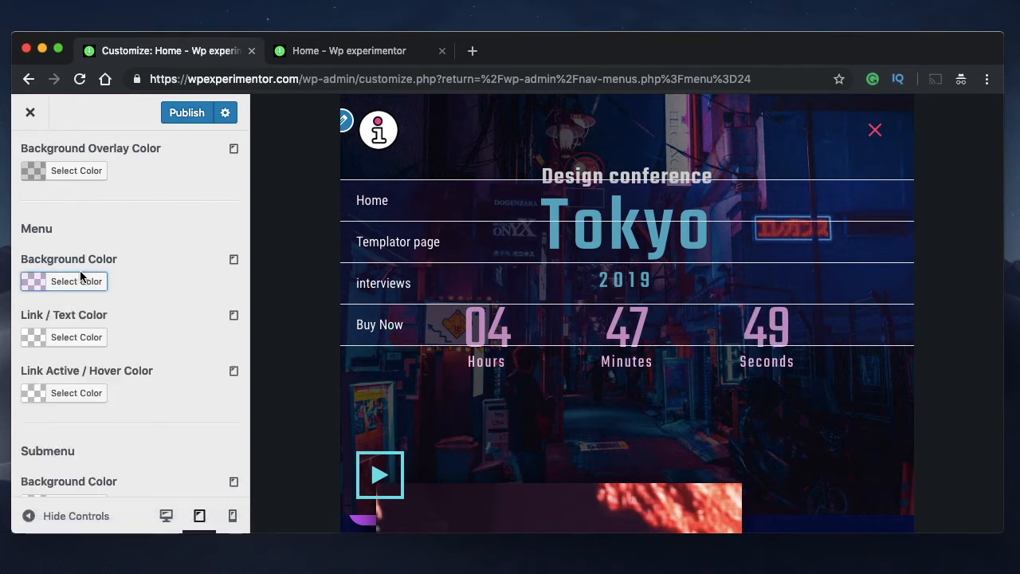
pyautogui.scroll(-5, 156, 328)
pyautogui.scroll(5, 157, 327)
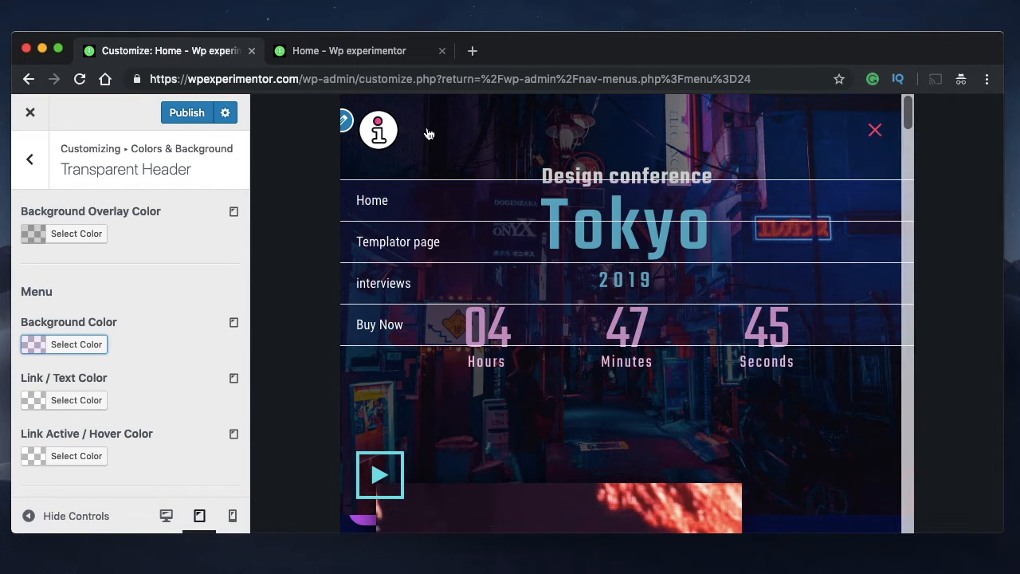
# Collapse the tablet menu, publish the transparent header changes and return to the main Customizer sections
pyautogui.click(871, 131)
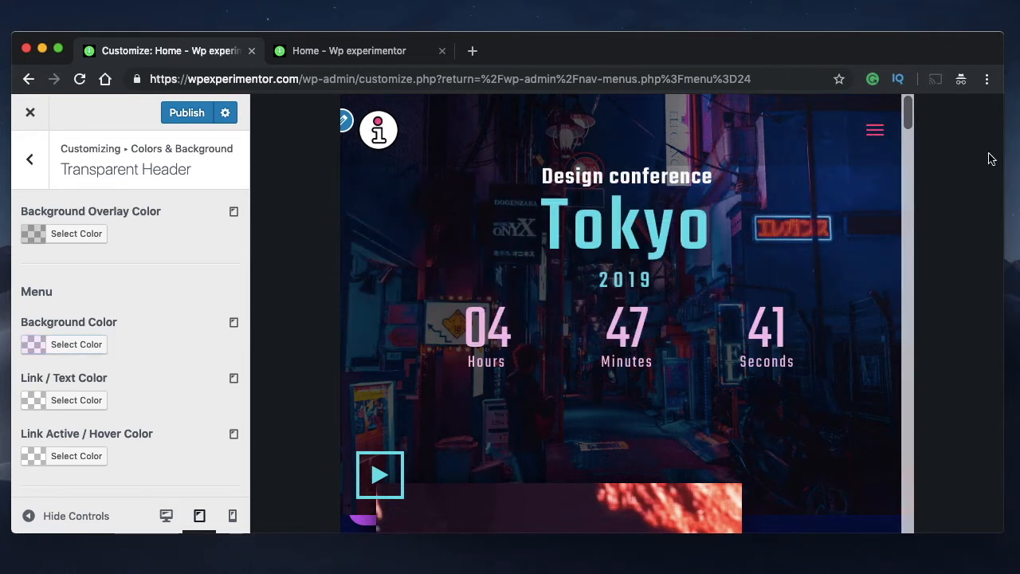
pyautogui.click(188, 115)
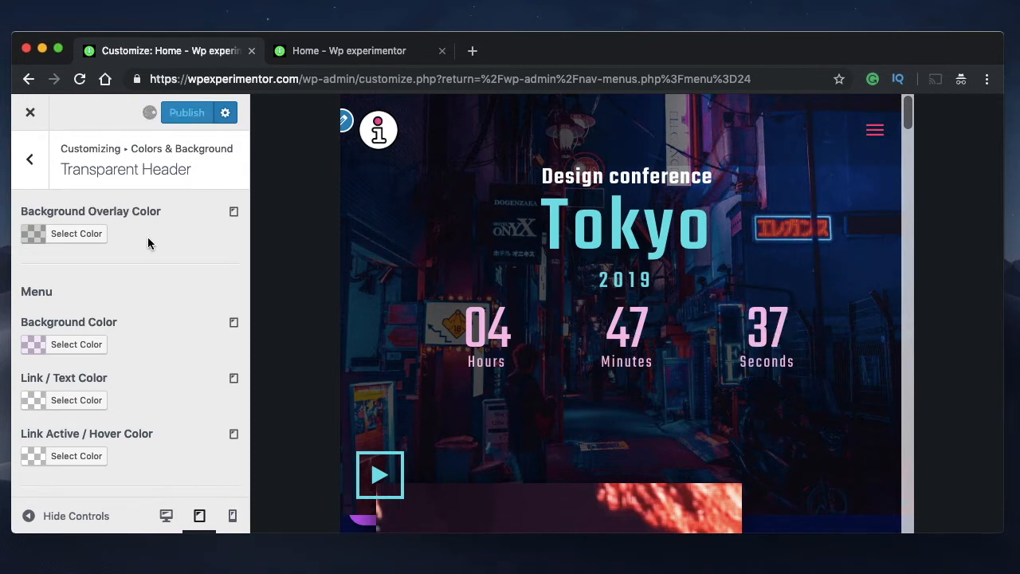
pyautogui.click(43, 171)
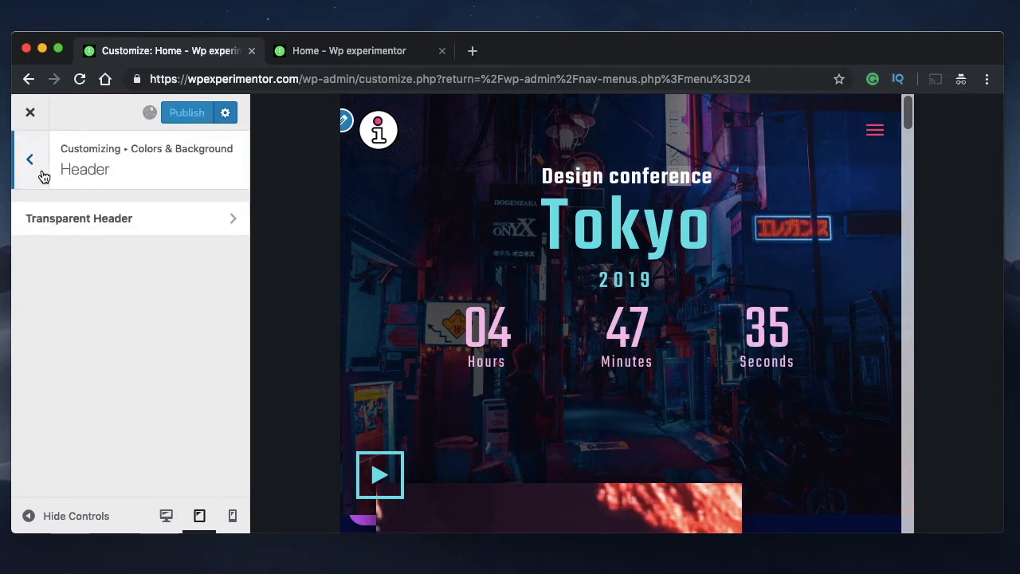
pyautogui.click(41, 174)
pyautogui.click(36, 171)
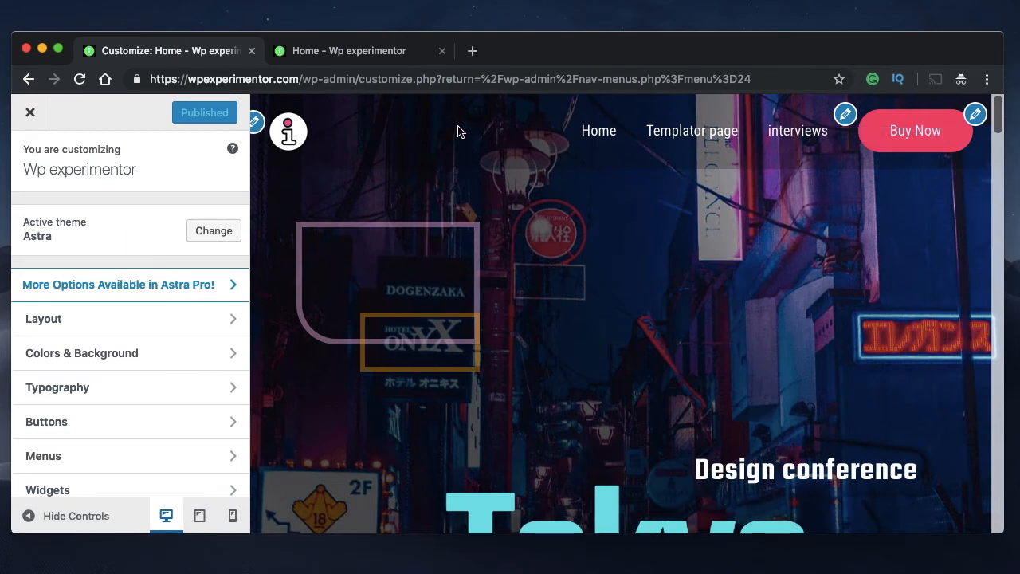
# Inspect the desktop header with the browser's developer tools and examine the markup around the main header container
pyautogui.rightClick(516, 120)
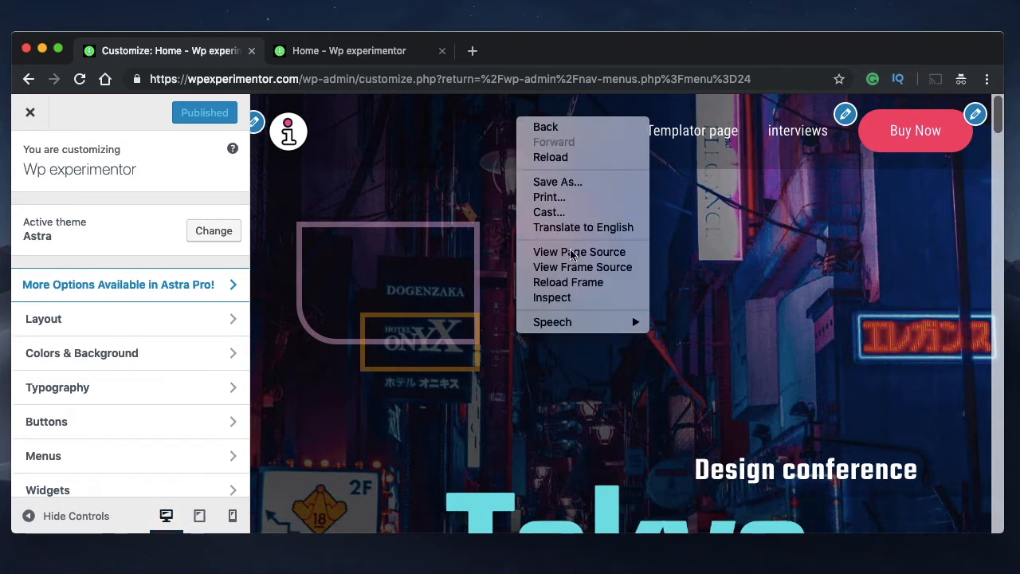
pyautogui.click(576, 299)
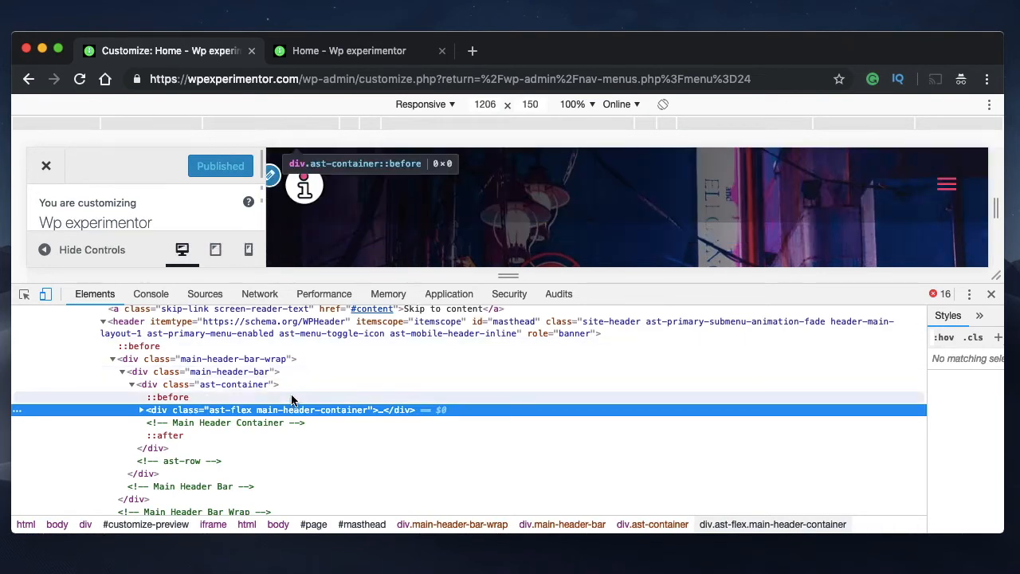
pyautogui.scroll(3, 291, 399)
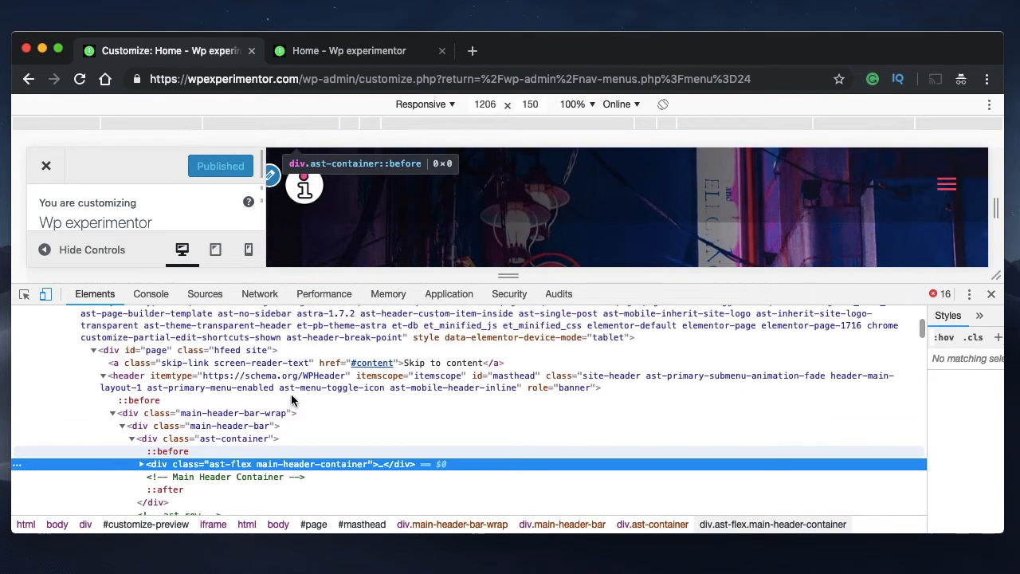
pyautogui.scroll(3, 292, 398)
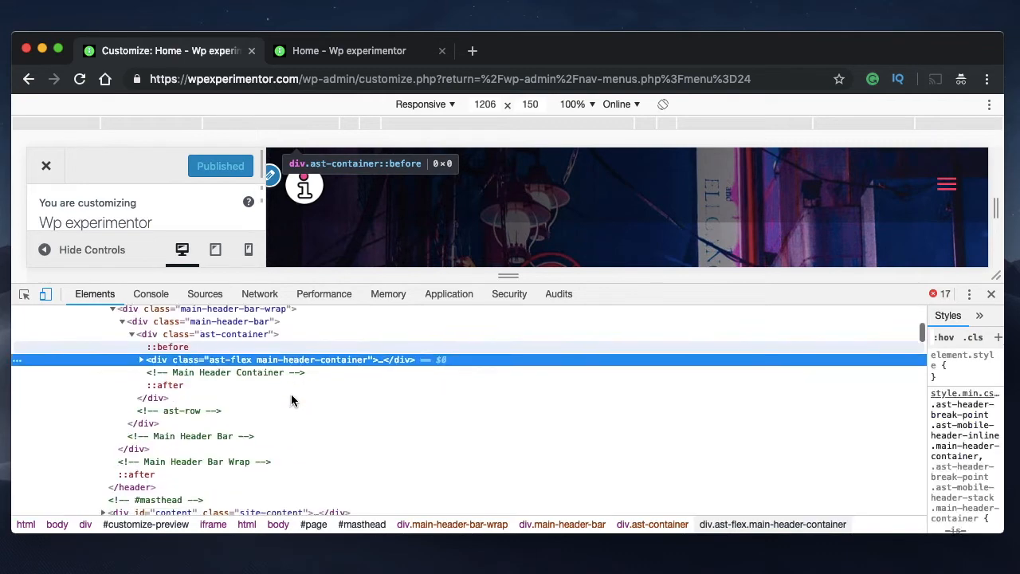
pyautogui.scroll(-6, 292, 398)
pyautogui.scroll(-2, 292, 399)
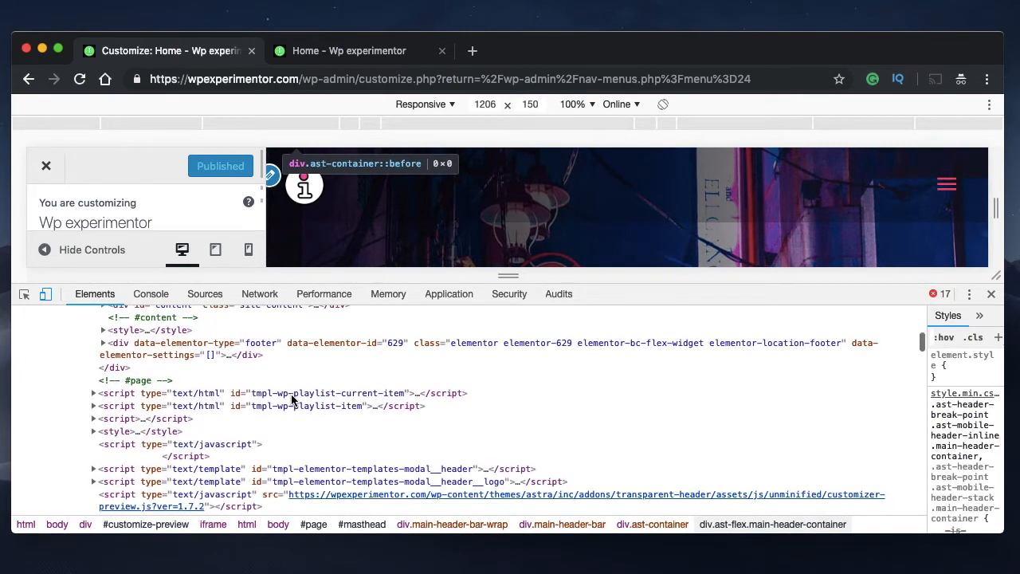
pyautogui.scroll(4, 292, 398)
pyautogui.scroll(5, 291, 400)
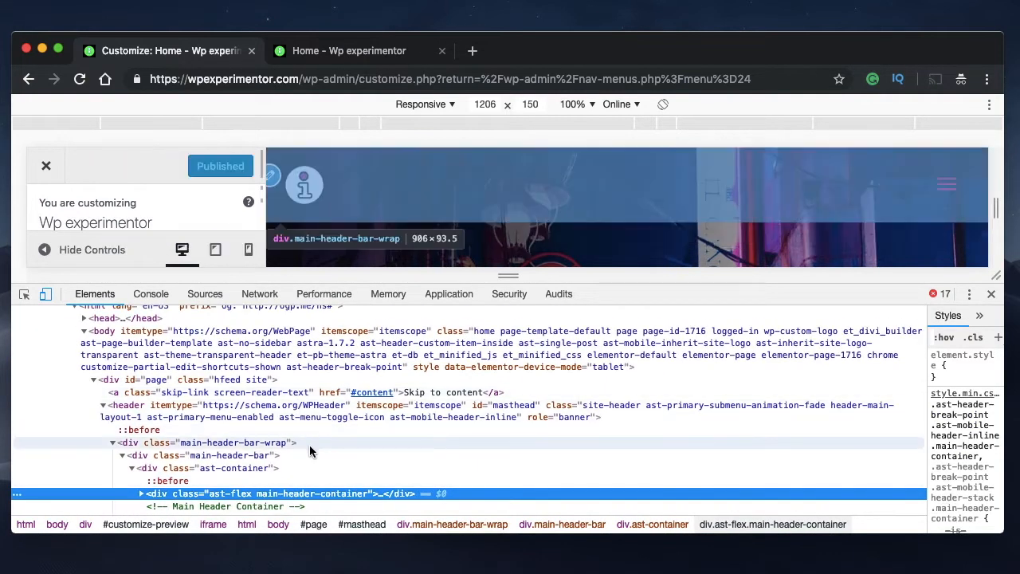
pyautogui.scroll(3, 338, 398)
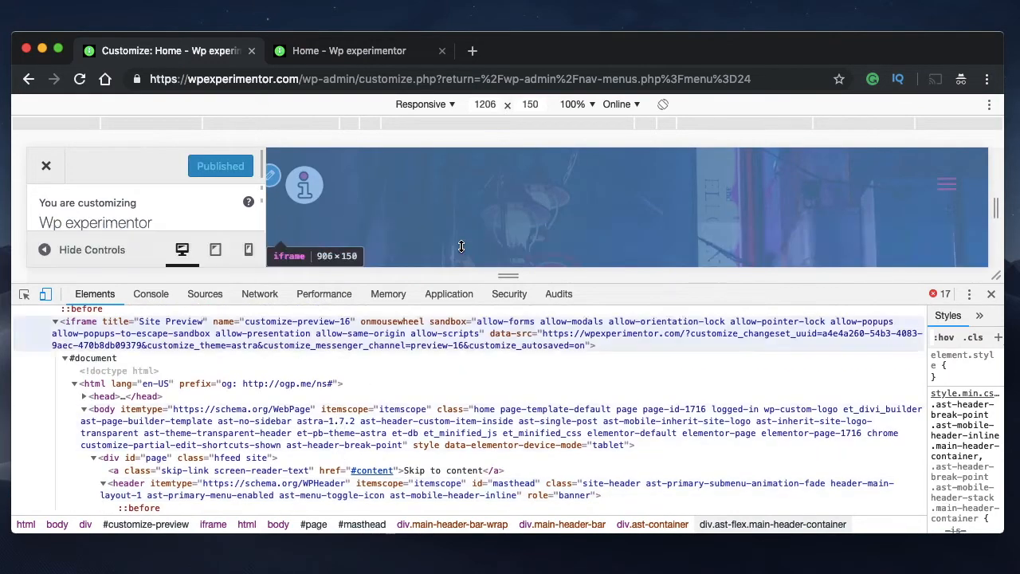
# Use the element picker and trace the page markup up from the Elementor content to the masthead header element
pyautogui.click(24, 294)
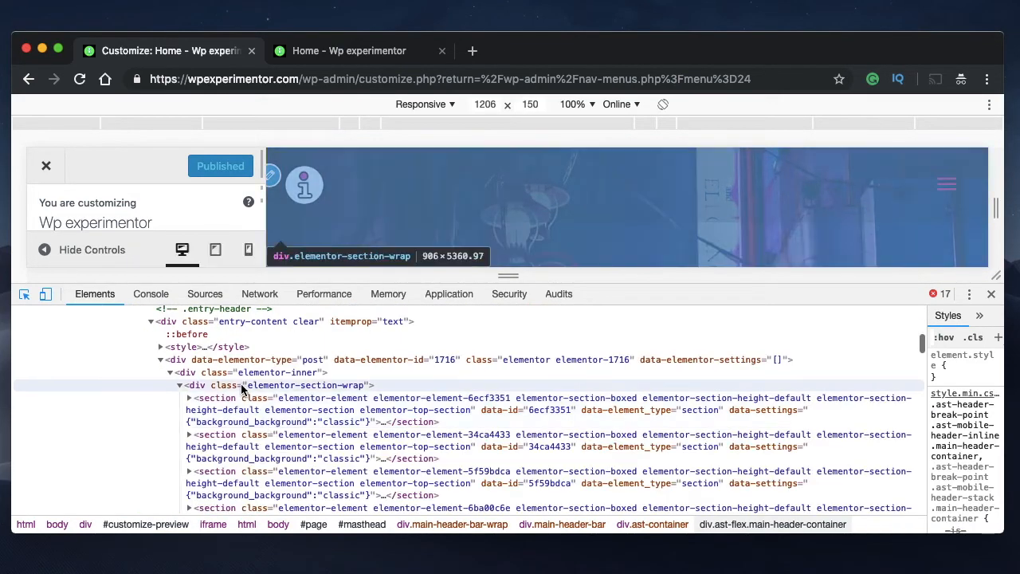
pyautogui.scroll(1, 265, 422)
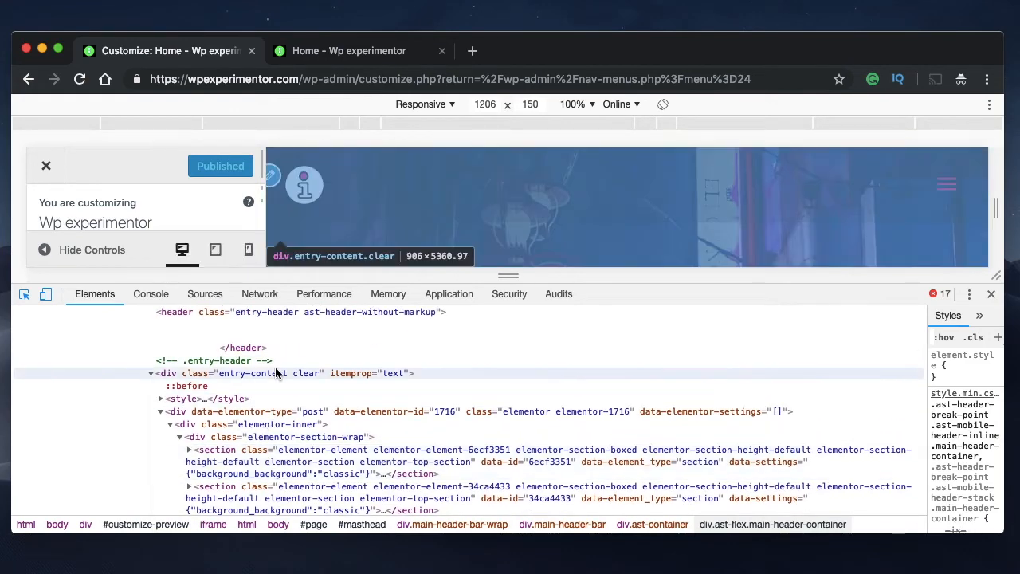
pyautogui.scroll(2, 275, 373)
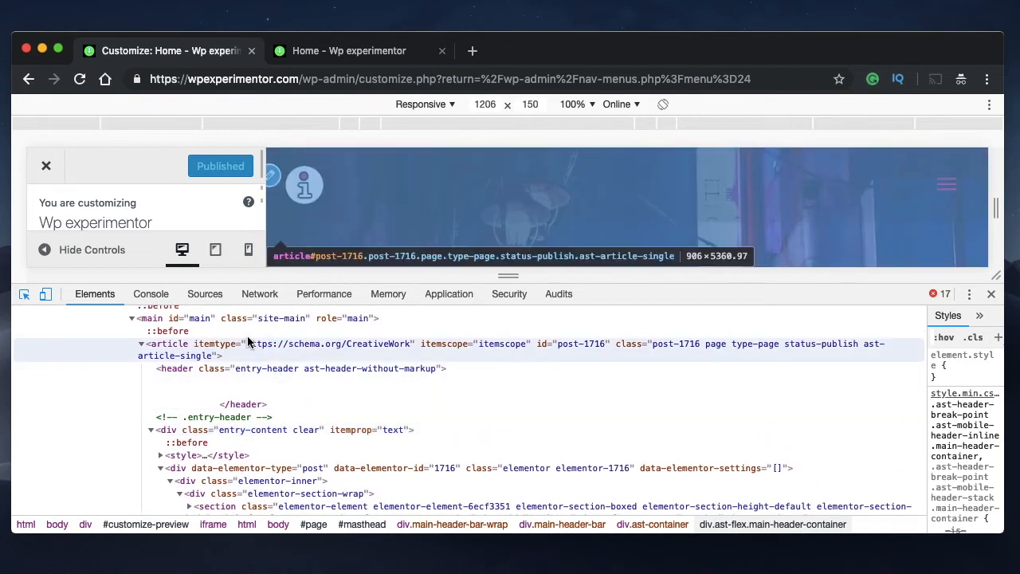
pyautogui.scroll(2, 244, 363)
pyautogui.scroll(5, 239, 359)
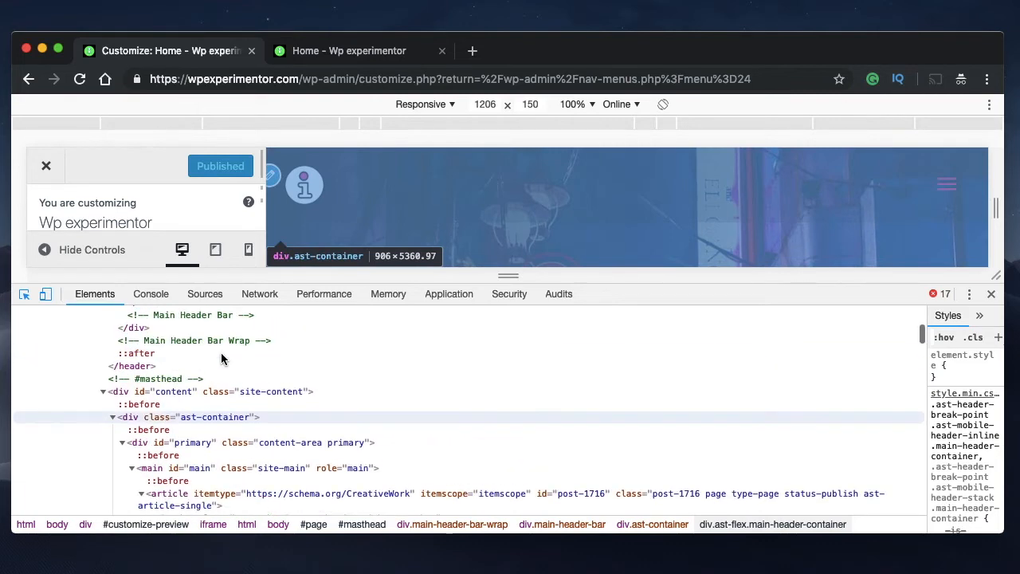
pyautogui.scroll(3, 223, 357)
pyautogui.scroll(1, 245, 334)
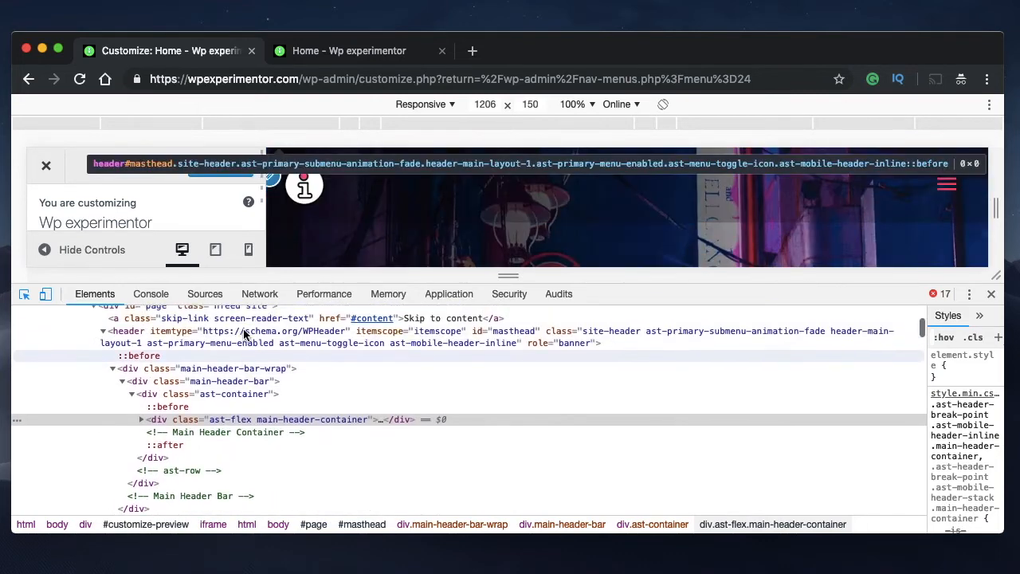
pyautogui.scroll(3, 239, 350)
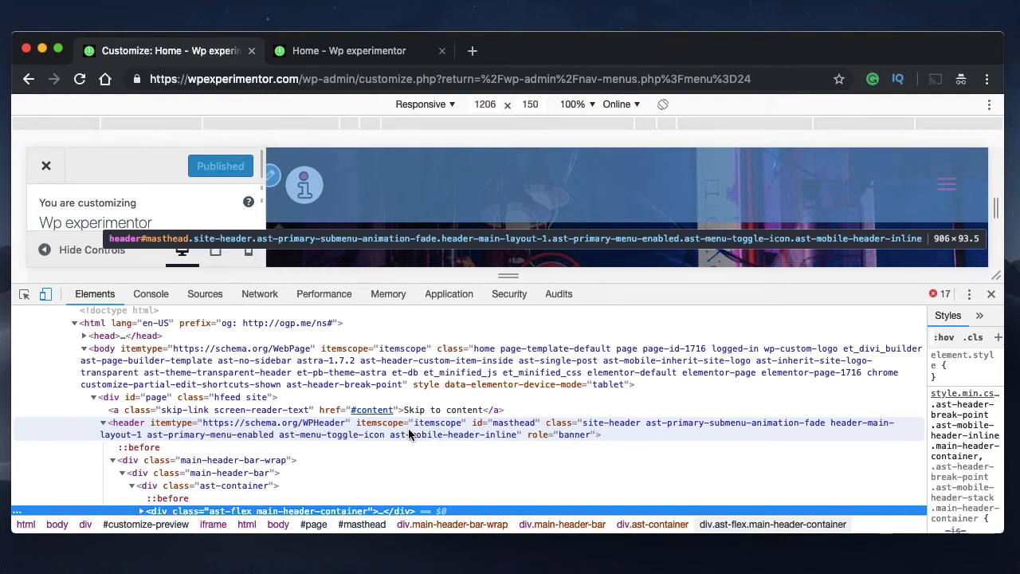
# Copy the class attribute value of the masthead header element and close the developer tools
pyautogui.scroll(-1, 409, 430)
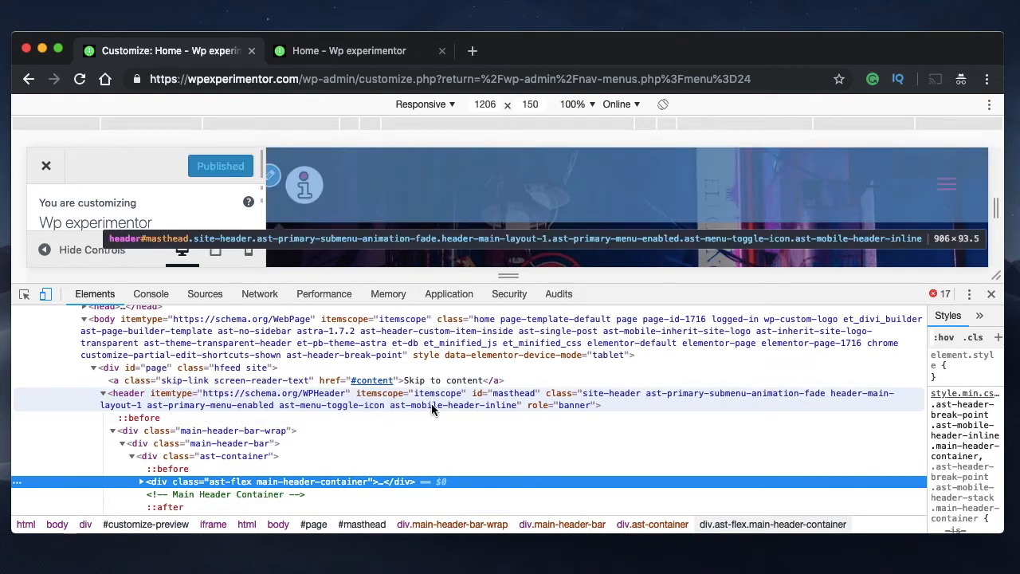
pyautogui.doubleClick(641, 392)
pyautogui.press('super+c')
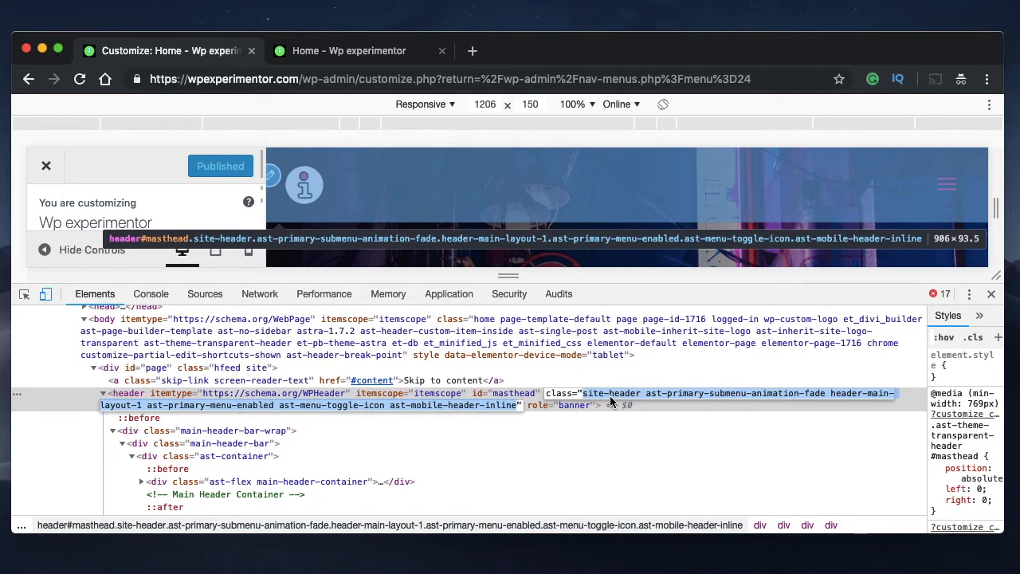
pyautogui.click(991, 294)
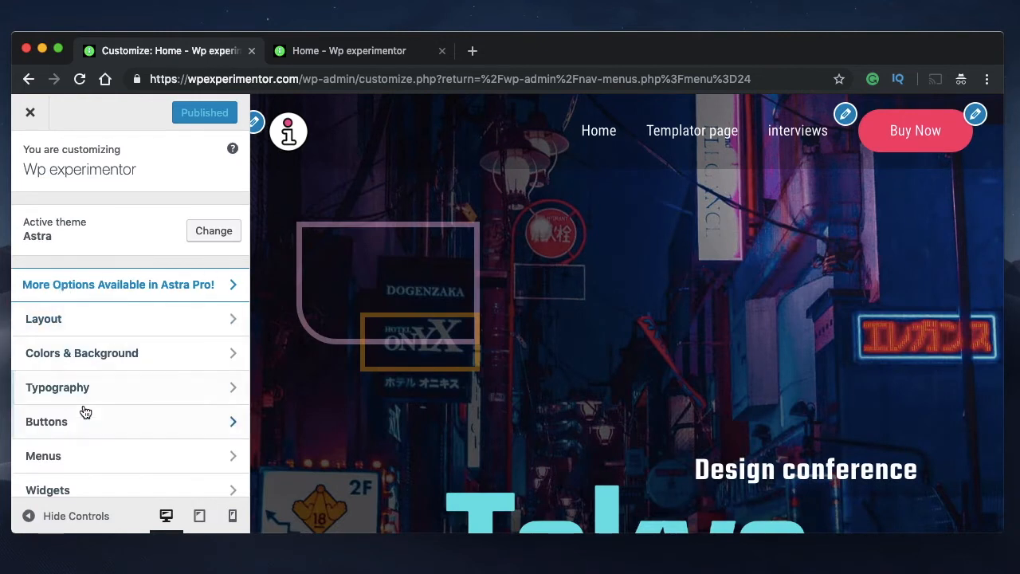
# Open the Additional CSS section and paste the copied header class names into the code editor
pyautogui.scroll(-1, 82, 412)
pyautogui.scroll(-1, 85, 411)
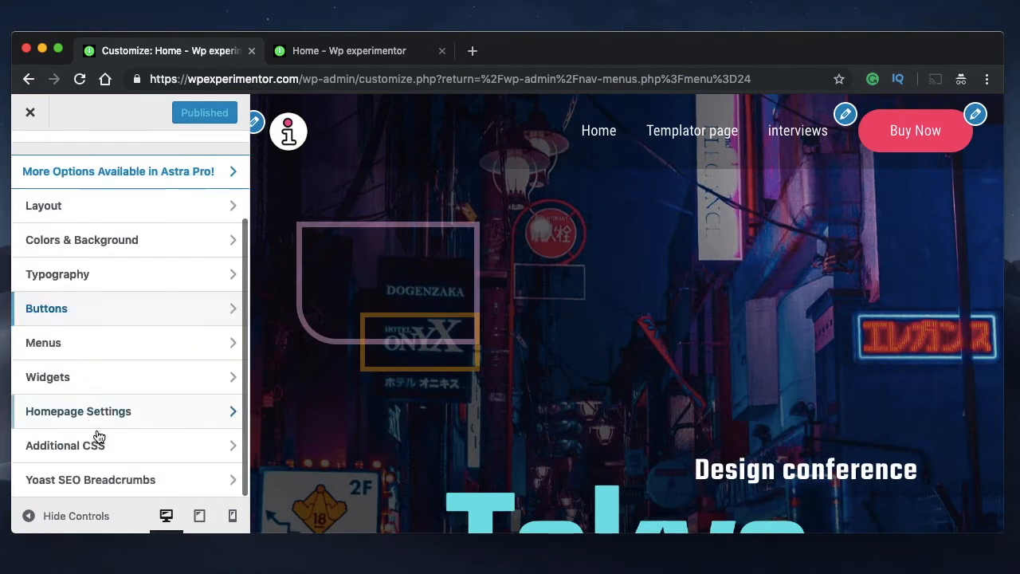
pyautogui.click(109, 455)
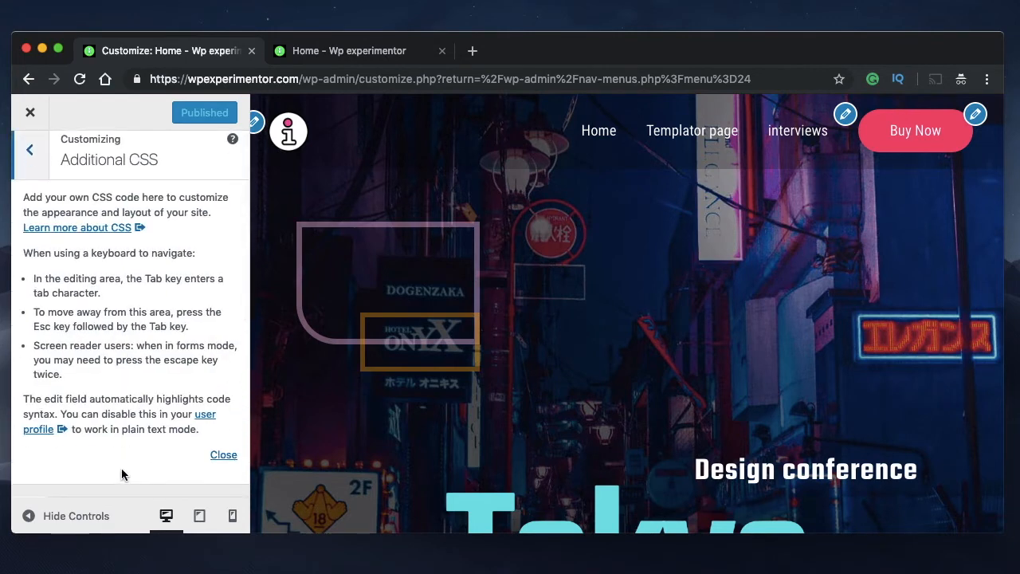
pyautogui.scroll(-5, 125, 470)
pyautogui.press('super+v')
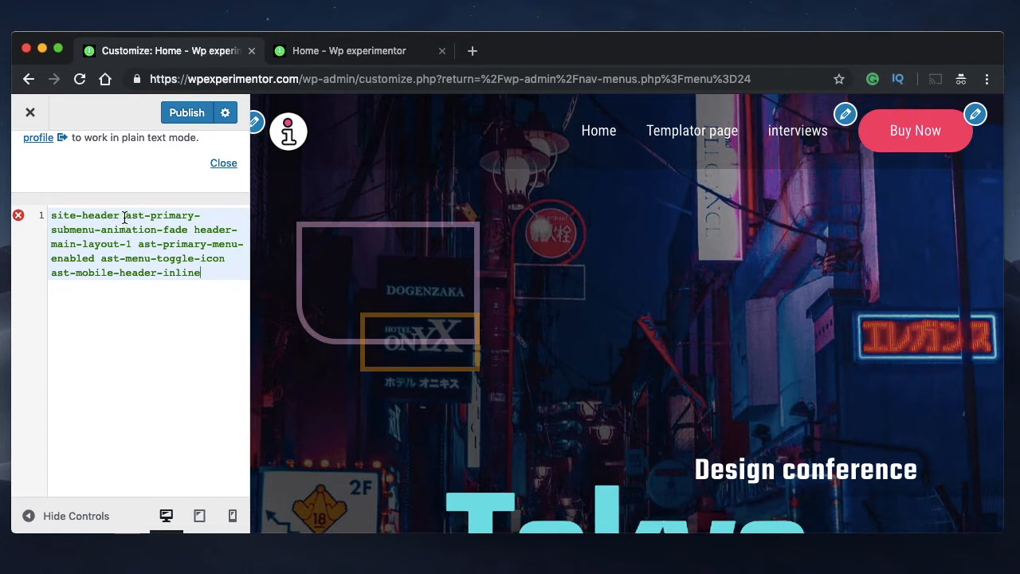
# Cut the pasted classes down to site-header and turn it into an empty .site-header { } rule
pyautogui.moveTo(125, 217); pyautogui.dragTo(215, 271)
pyautogui.press('BackSpace')
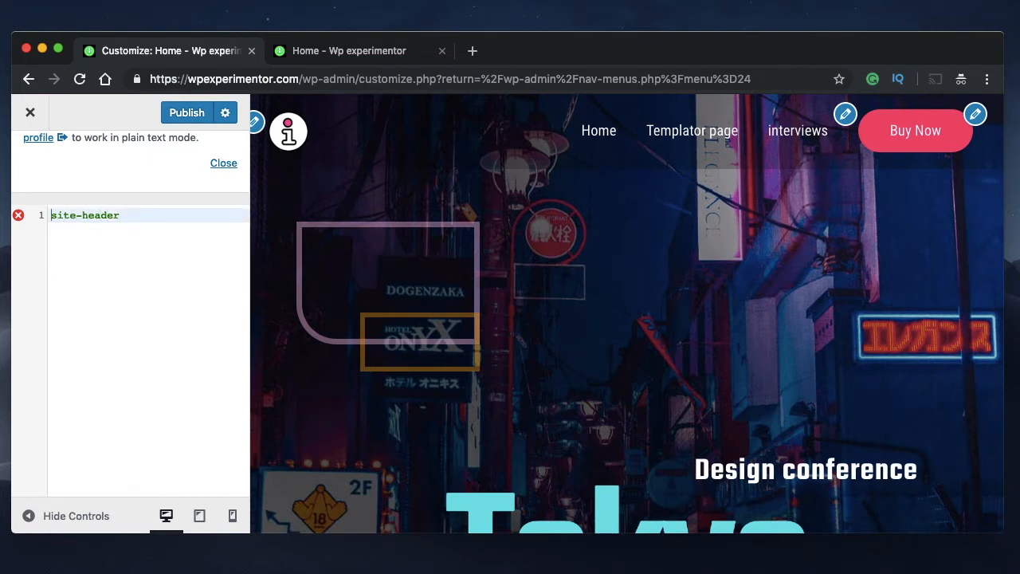
pyautogui.write('.')
pyautogui.click(137, 216)
pyautogui.write('{')
pyautogui.press('Return')
pyautogui.press('Return')
pyautogui.press('Return')
pyautogui.write('}')
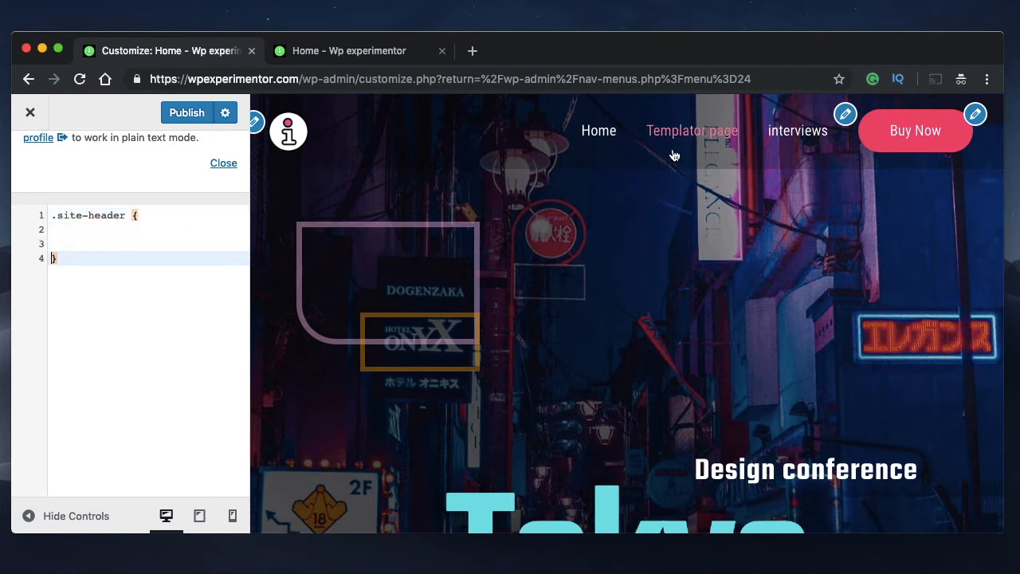
pyautogui.click(58, 240)
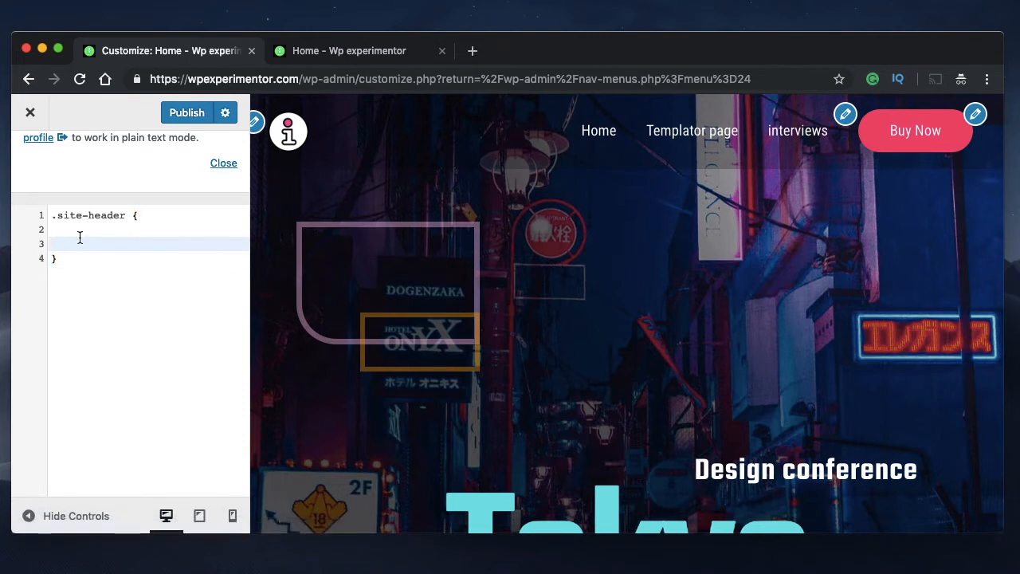
pyautogui.press('Up')
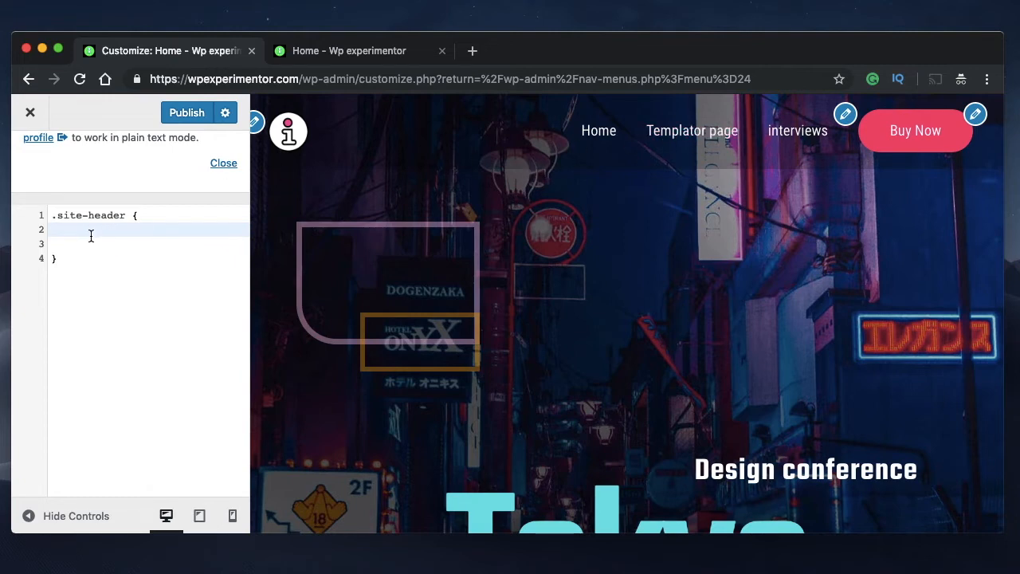
pyautogui.scroll(4, 125, 320)
pyautogui.scroll(-4, 124, 320)
pyautogui.scroll(8, 121, 252)
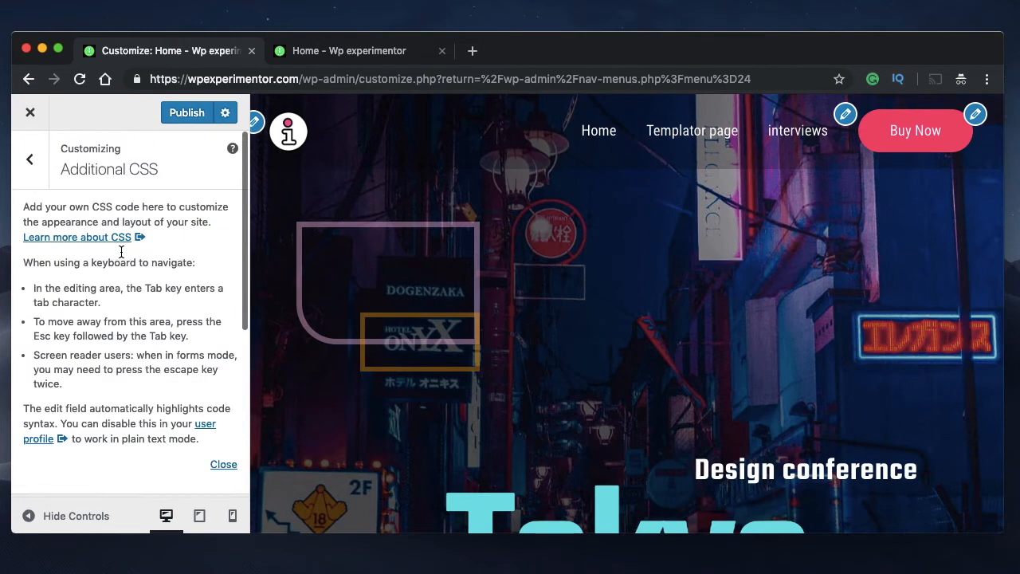
pyautogui.scroll(-6, 162, 351)
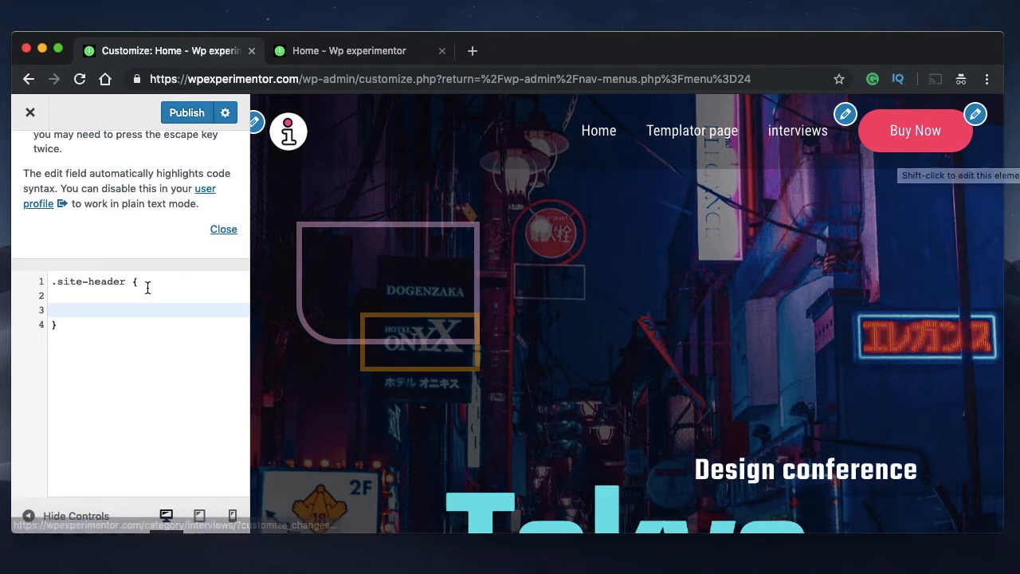
pyautogui.click(70, 301)
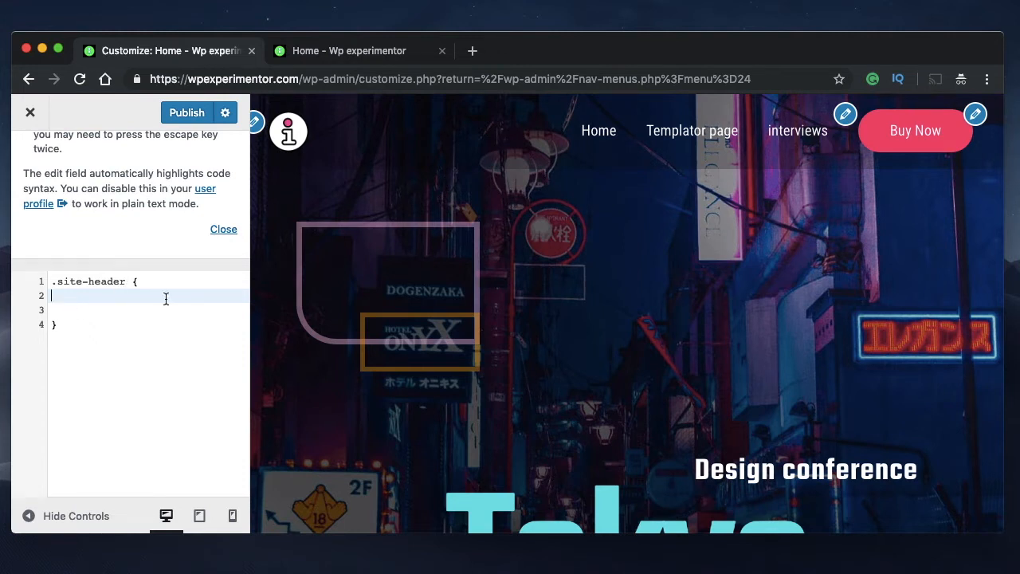
pyautogui.tripleClick(89, 281)
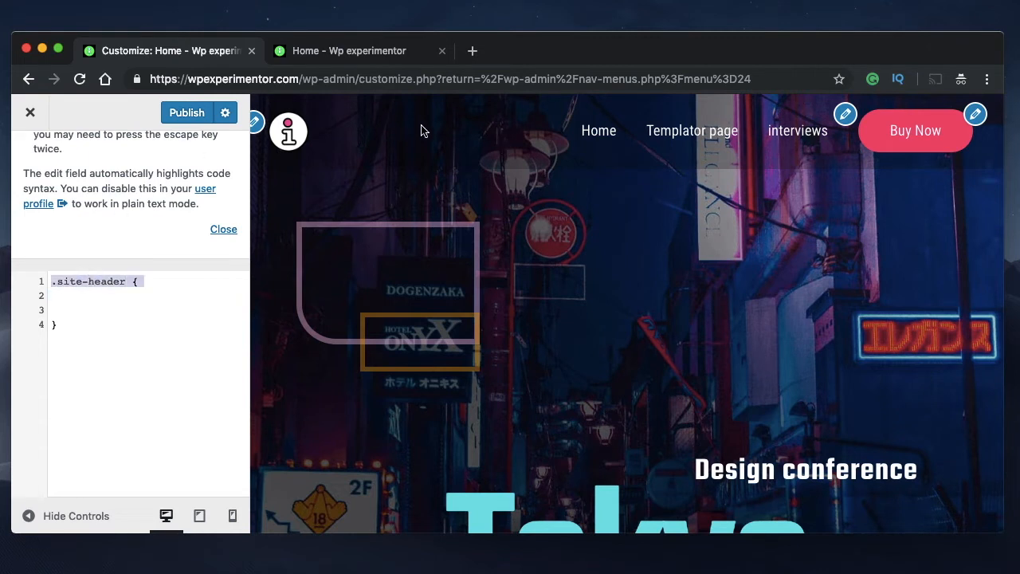
# Try background:red inside the .site-header rule to test the selector, and delete that line
pyautogui.click(94, 314)
pyautogui.press('Up')
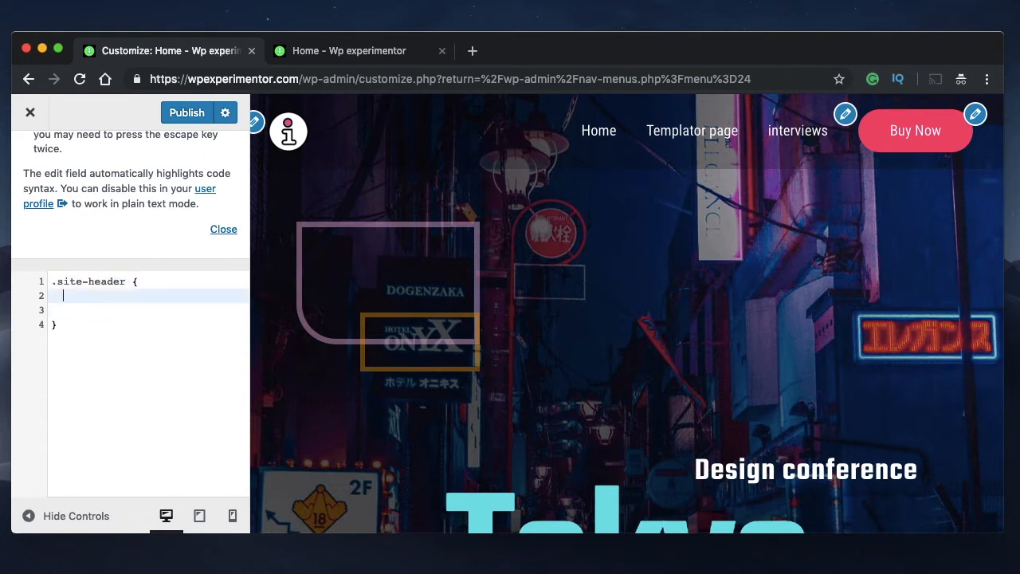
pyautogui.write('ba')
pyautogui.press('Down')
pyautogui.press('Return')
pyautogui.write(':red')
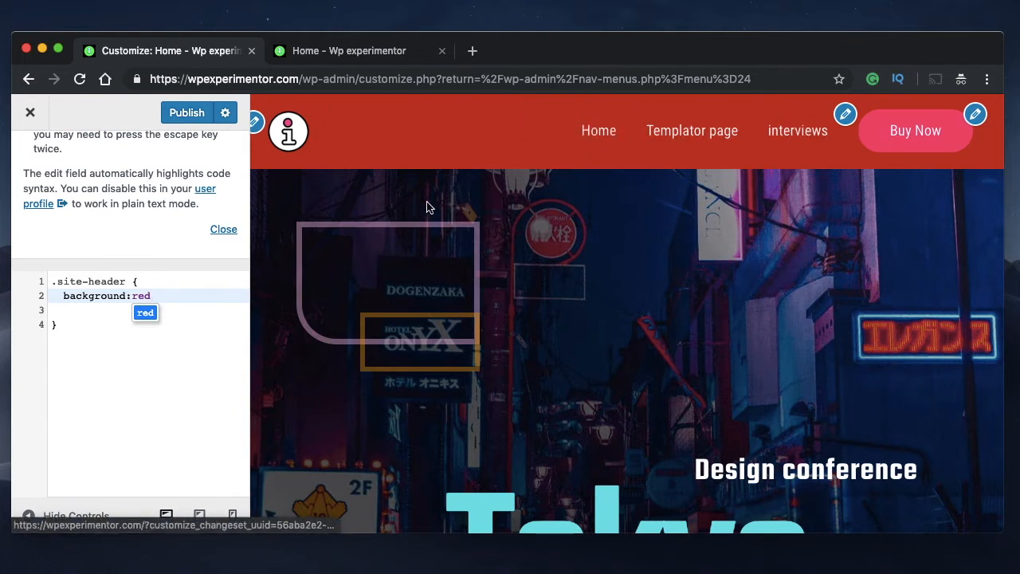
pyautogui.tripleClick(146, 295)
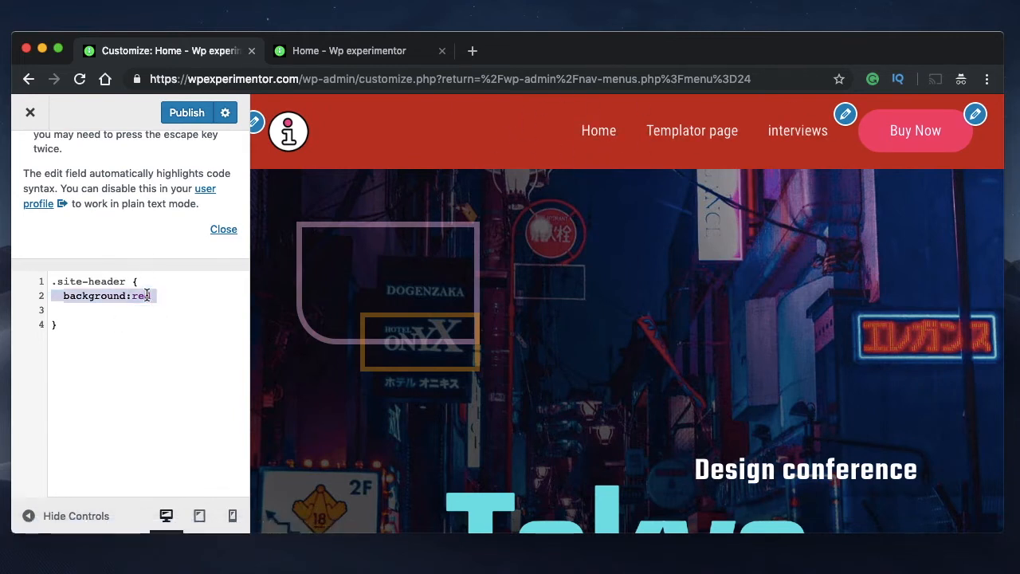
pyautogui.press('BackSpace')
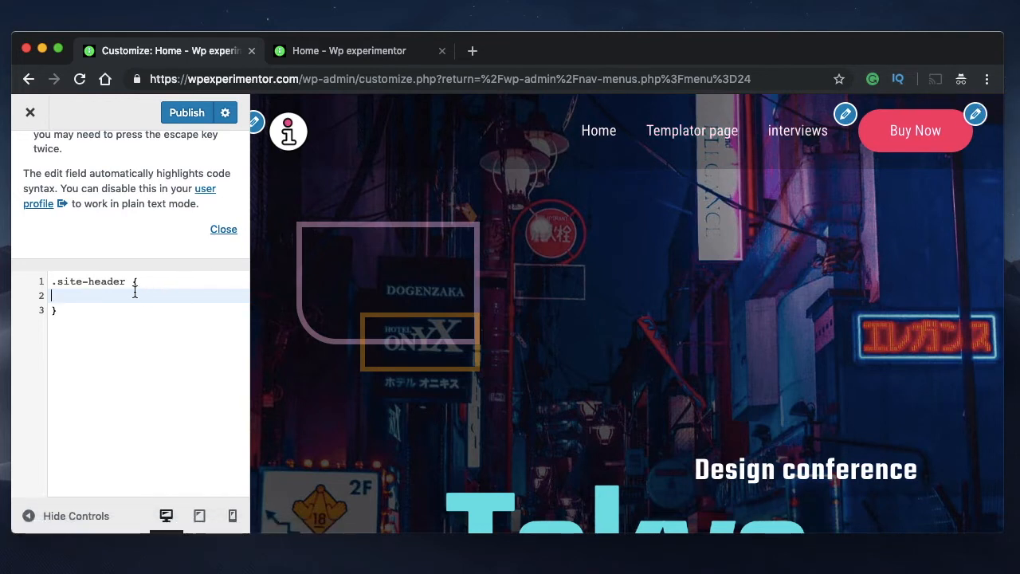
# Add a font-family:times; declaration inside the .site-header rule
pyautogui.press('Return')
pyautogui.press('Up')
pyautogui.write('fon')
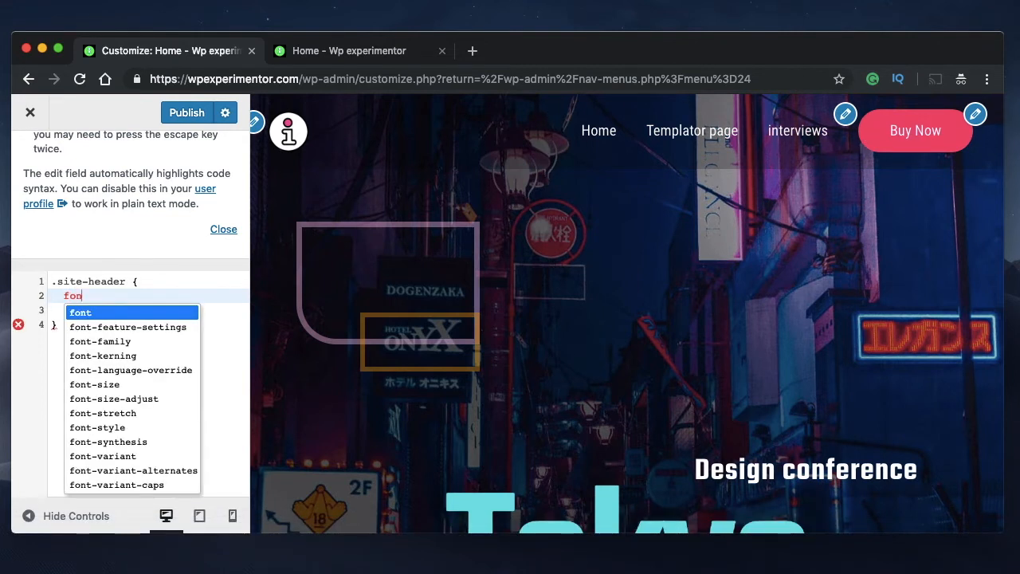
pyautogui.write('t')
pyautogui.write('-fa')
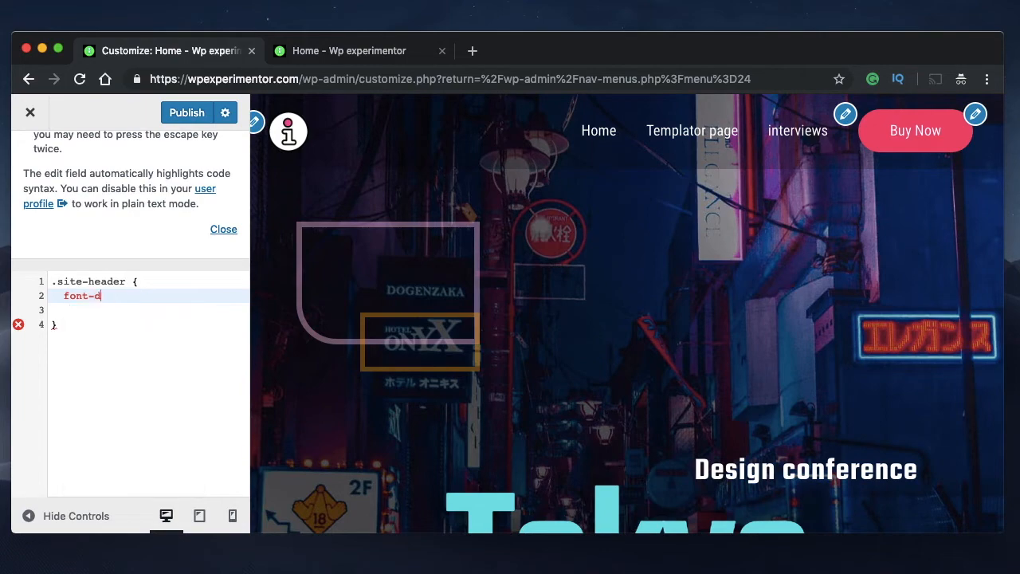
pyautogui.press('Return')
pyautogui.scroll(-15, 576, 351)
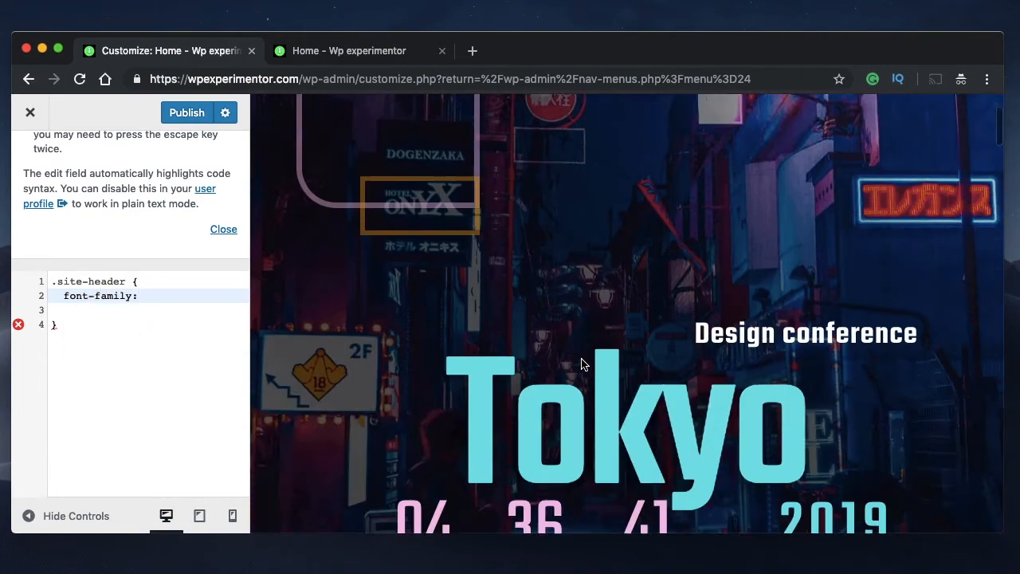
pyautogui.scroll(15, 581, 363)
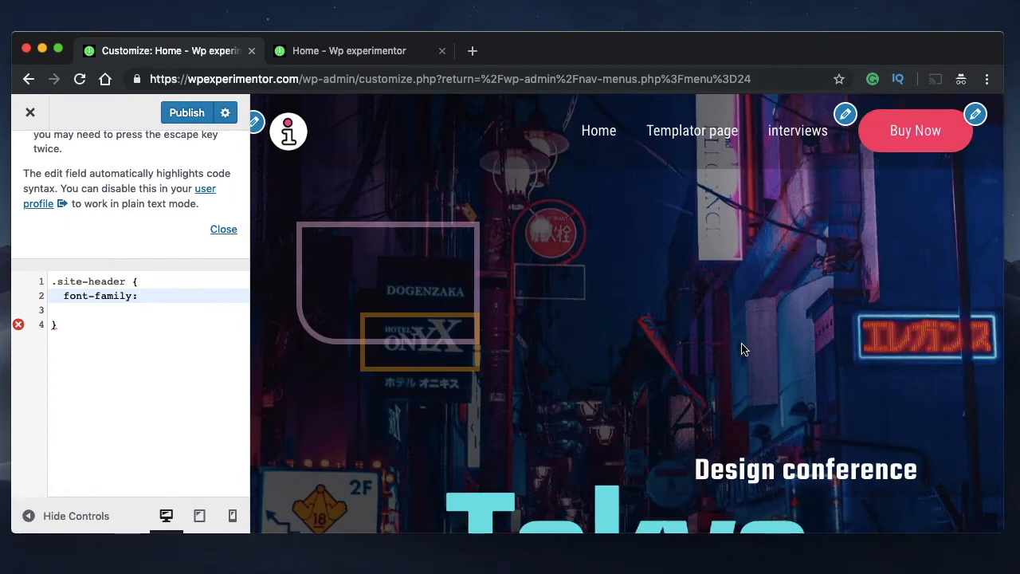
pyautogui.scroll(-2, 741, 342)
pyautogui.scroll(2, 739, 315)
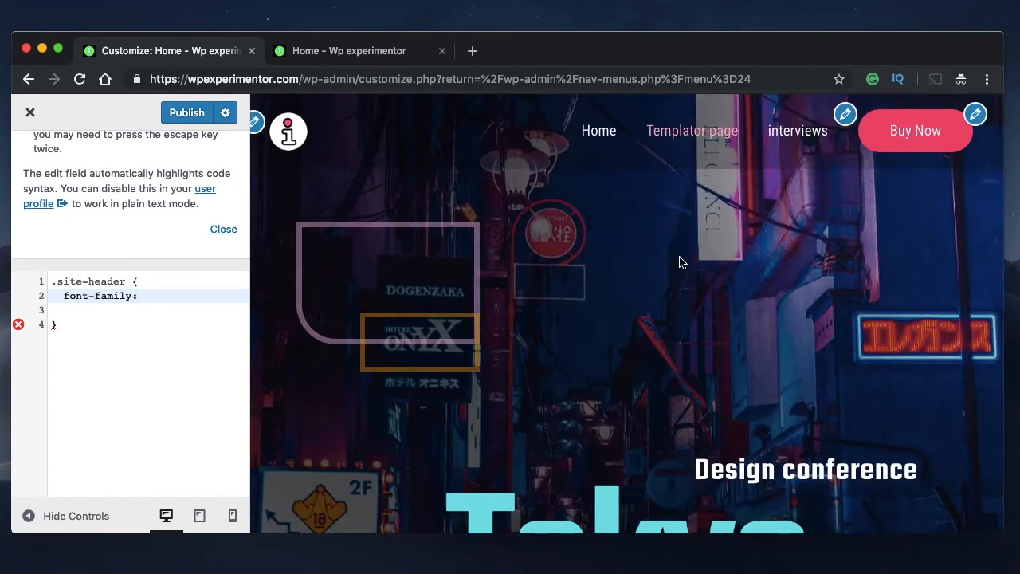
pyautogui.write('times;')
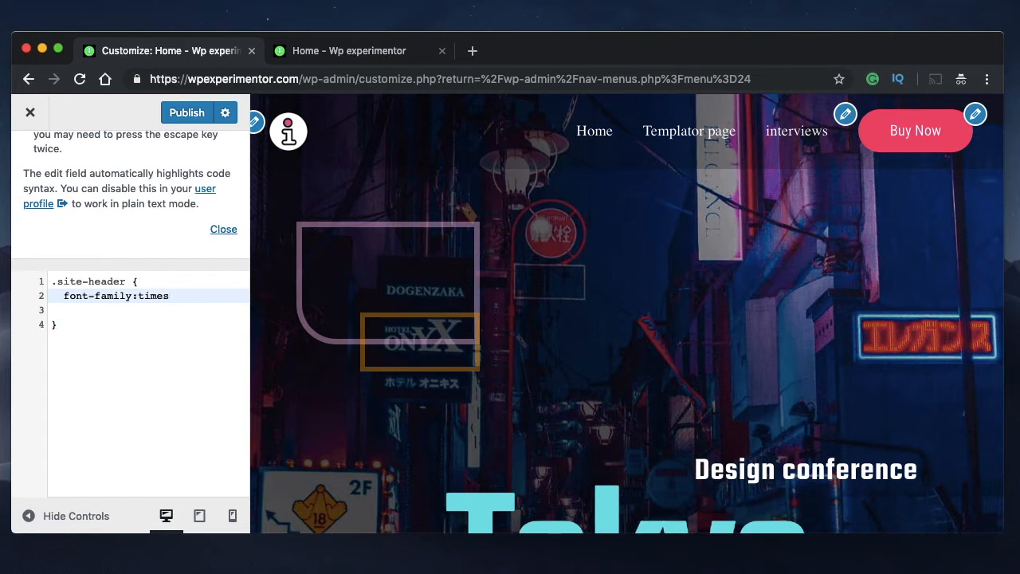
pyautogui.doubleClick(105, 296)
pyautogui.doubleClick(140, 295)
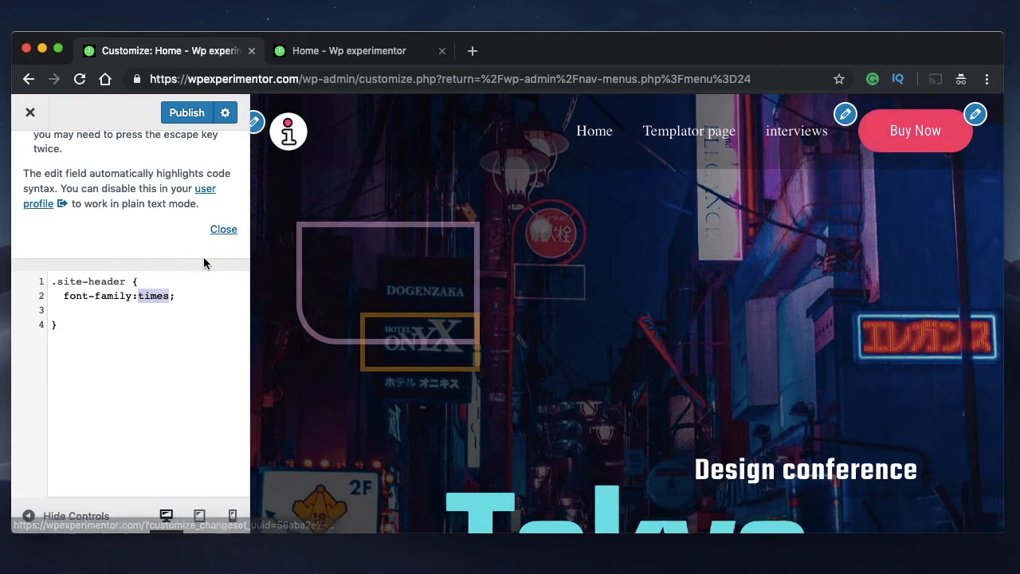
pyautogui.click(177, 299)
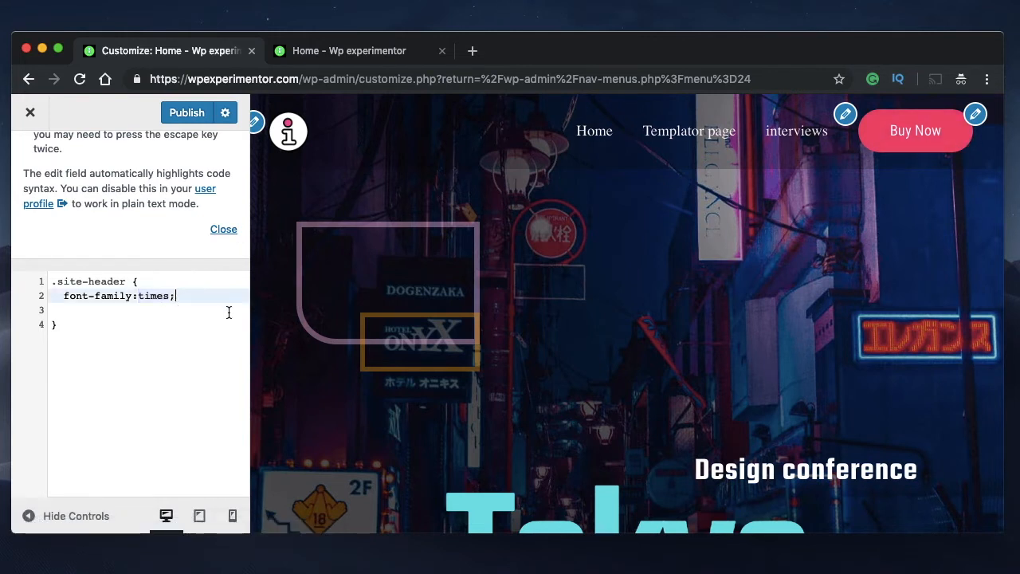
# Try arial as the font-family value in the .site-header rule
pyautogui.doubleClick(151, 296)
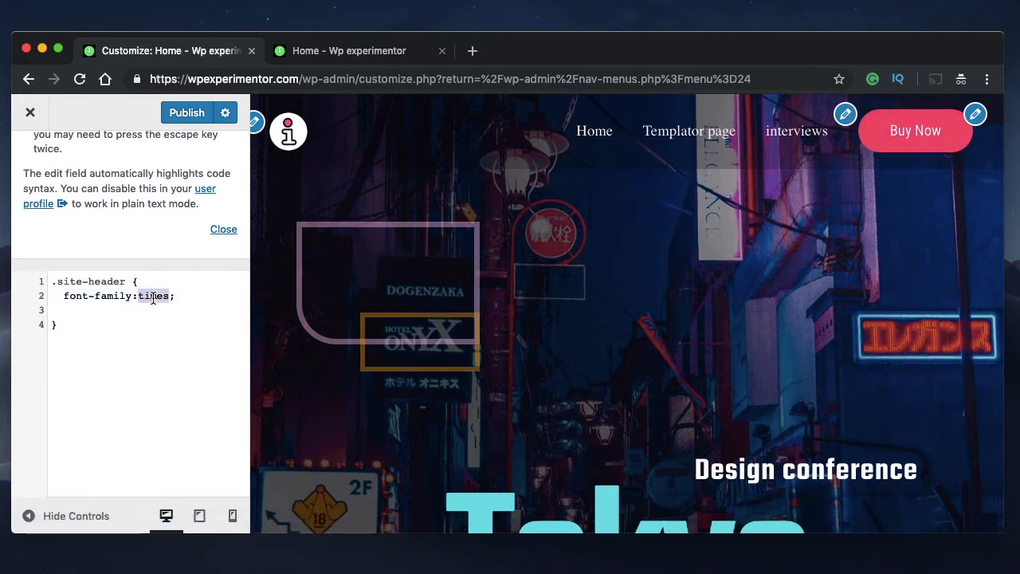
pyautogui.press('BackSpace')
pyautogui.write('arial')
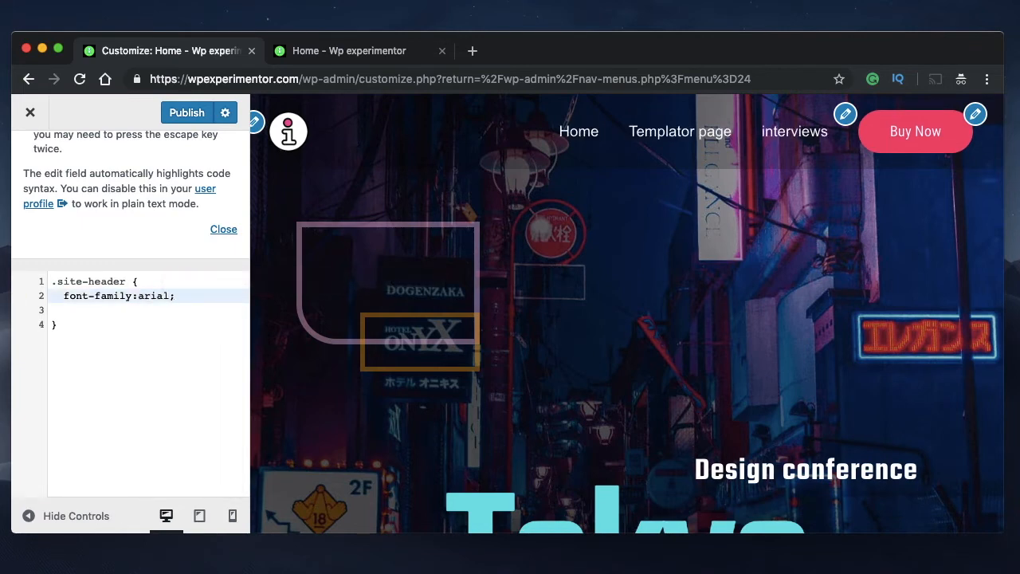
# Replace the font-family value in the .site-header rule with roboto condensed
pyautogui.press('BackSpace')
pyautogui.press('BackSpace')
pyautogui.press('BackSpace')
pyautogui.press('BackSpace')
pyautogui.press('BackSpace')
pyautogui.write('ro')
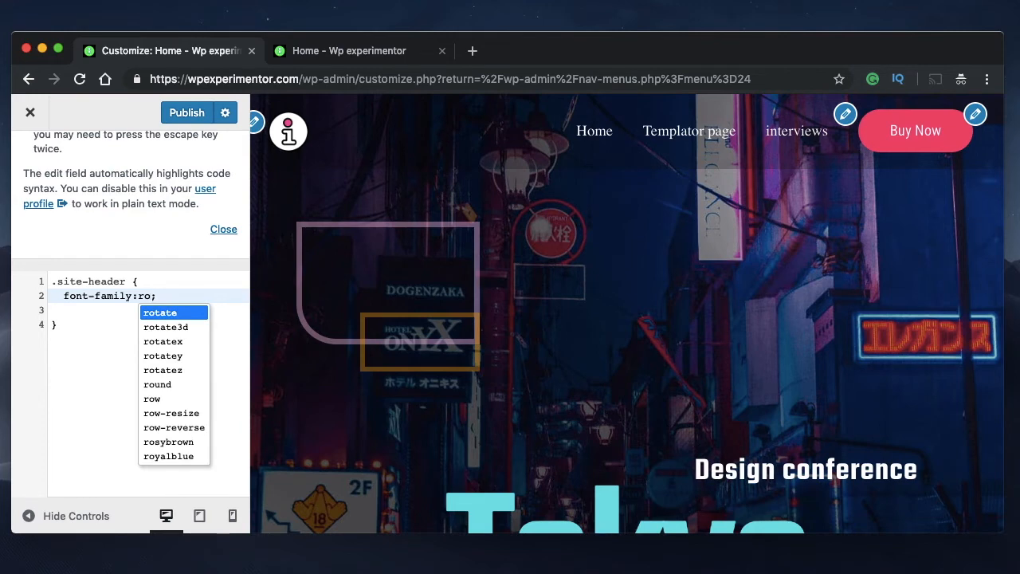
pyautogui.write('boto')
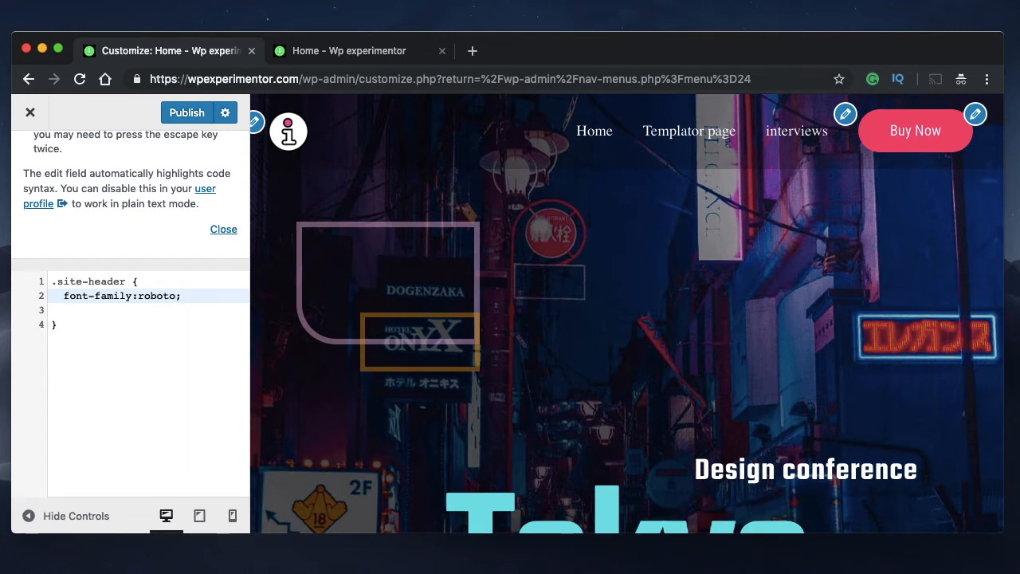
pyautogui.write(' ci')
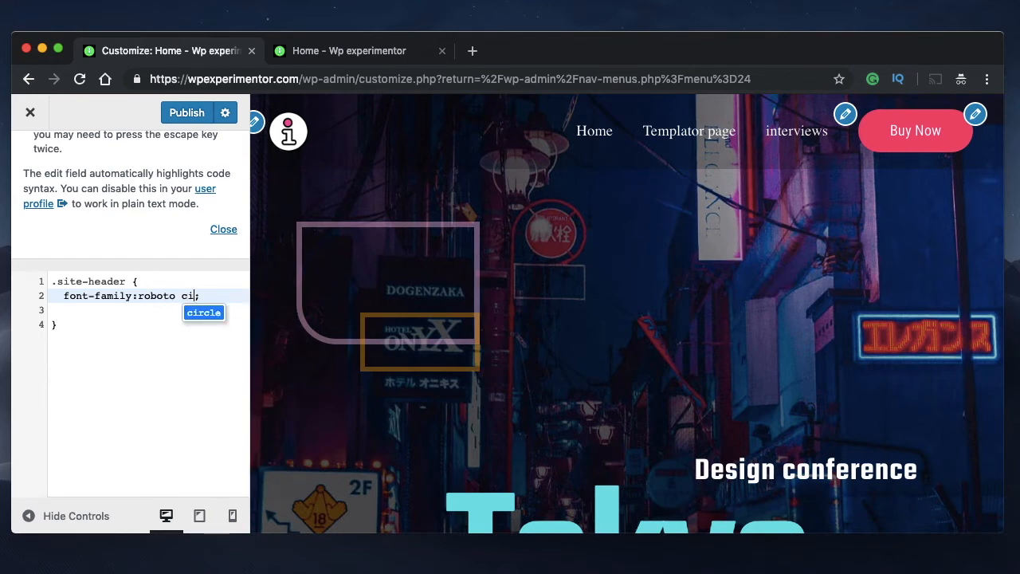
pyautogui.press('BackSpace')
pyautogui.write('ond')
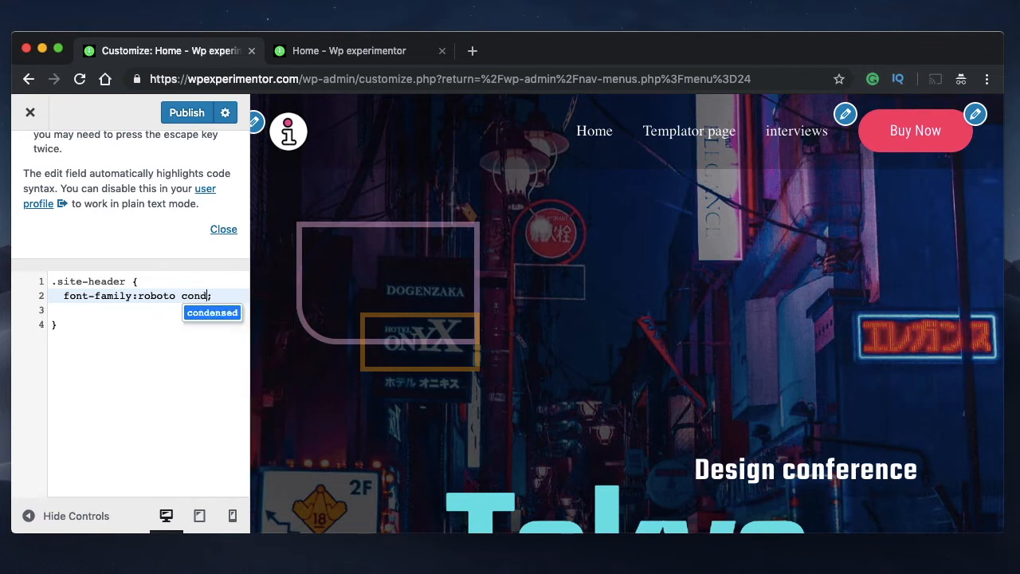
pyautogui.press('Return')
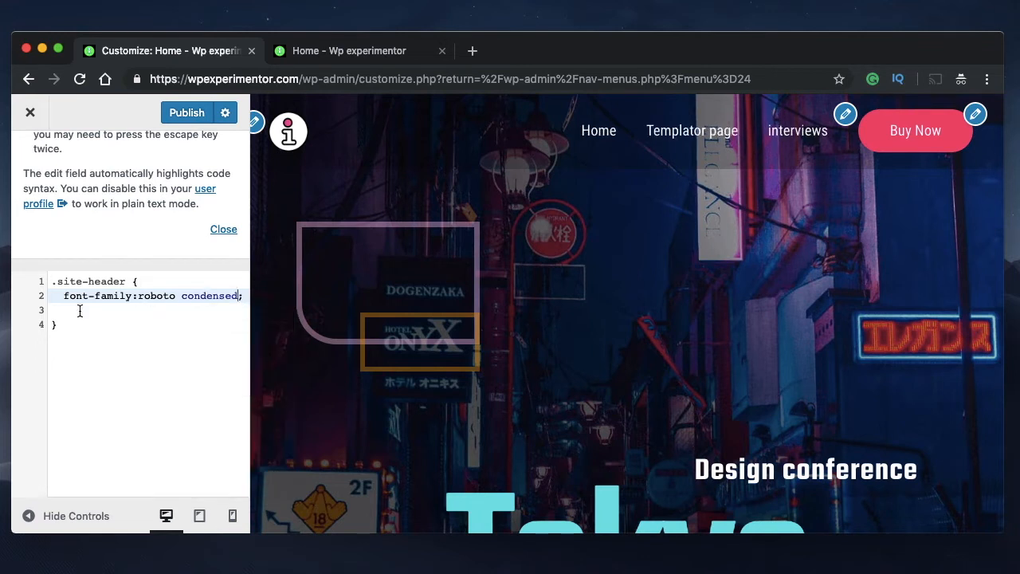
# Switch the .site-header font-family value back to times and check the menu text in the preview
pyautogui.doubleClick(122, 305)
pyautogui.click(102, 301)
pyautogui.tripleClick(102, 300)
pyautogui.tripleClick(102, 300)
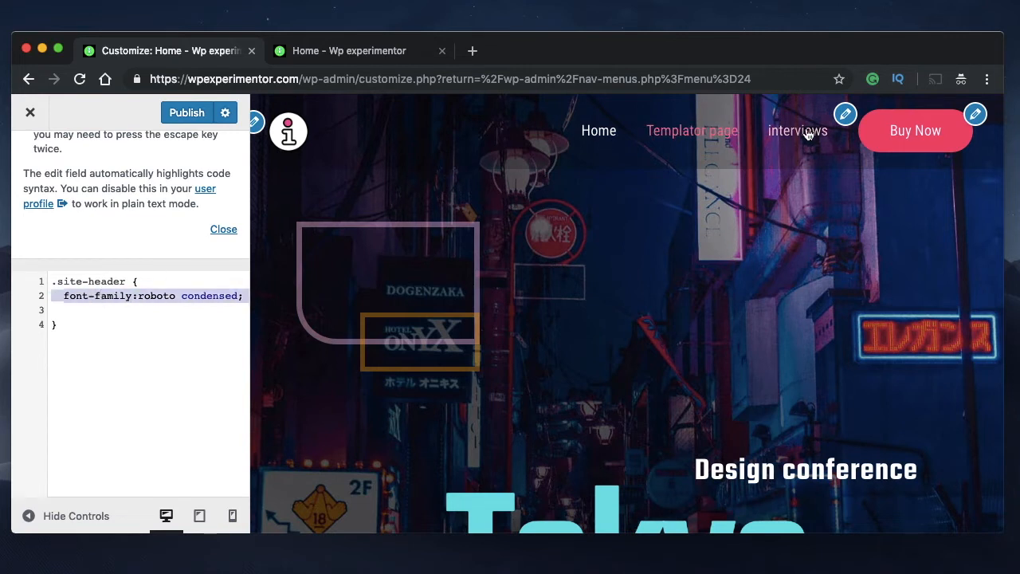
pyautogui.moveTo(138, 296); pyautogui.dragTo(236, 296)
pyautogui.write('times')
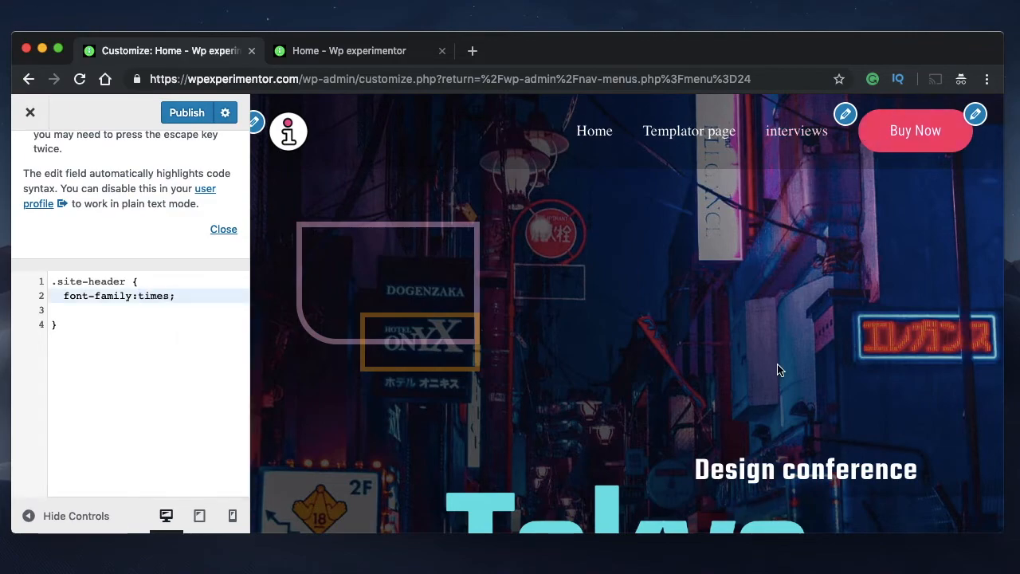
pyautogui.scroll(-10, 778, 368)
pyautogui.scroll(6, 778, 368)
pyautogui.scroll(5, 778, 368)
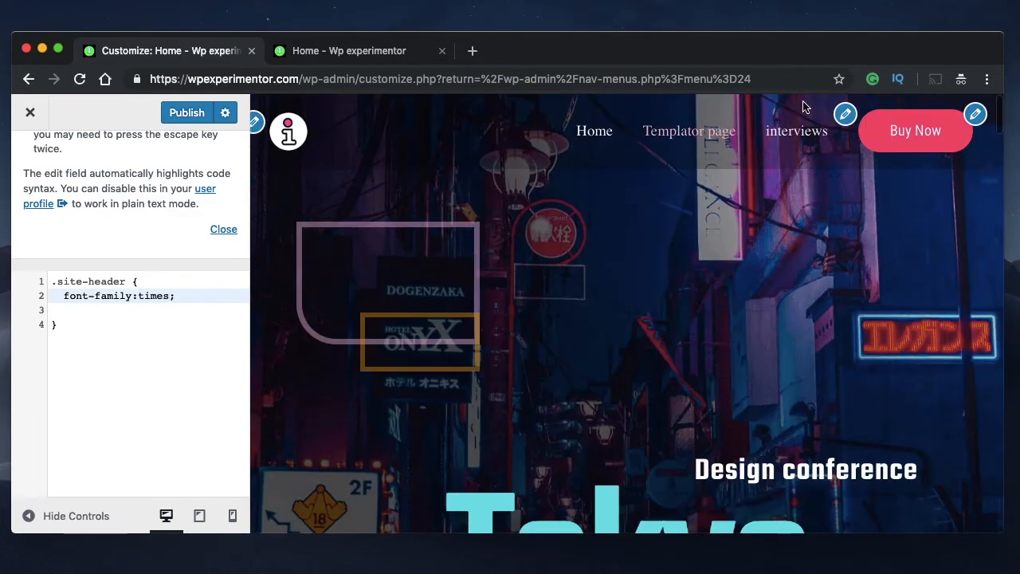
# Add a font-weight declaration with the value 100 below the font-family line in the .site-header rule
pyautogui.click(186, 295)
pyautogui.press('Return')
pyautogui.write('f')
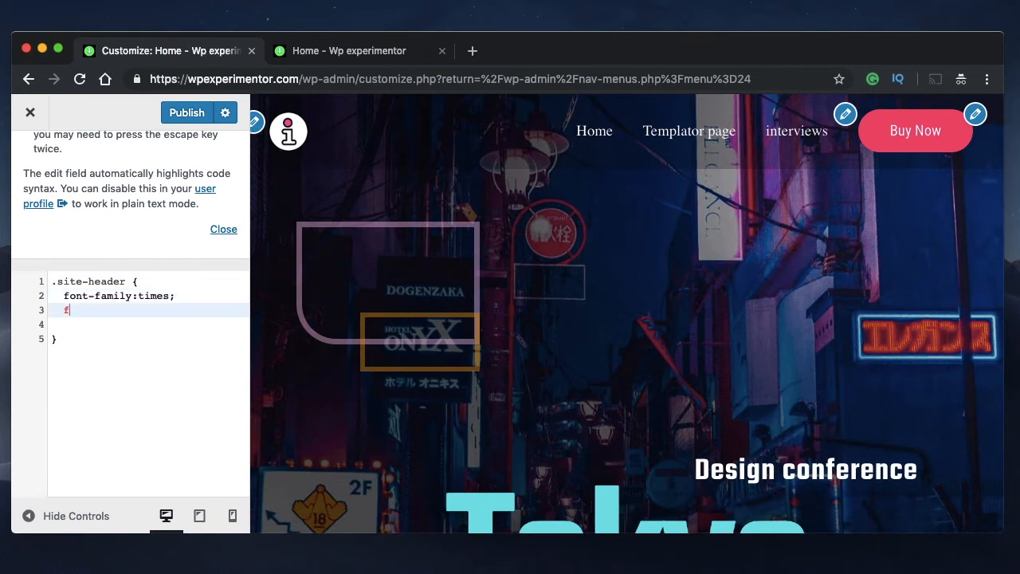
pyautogui.write('ont-')
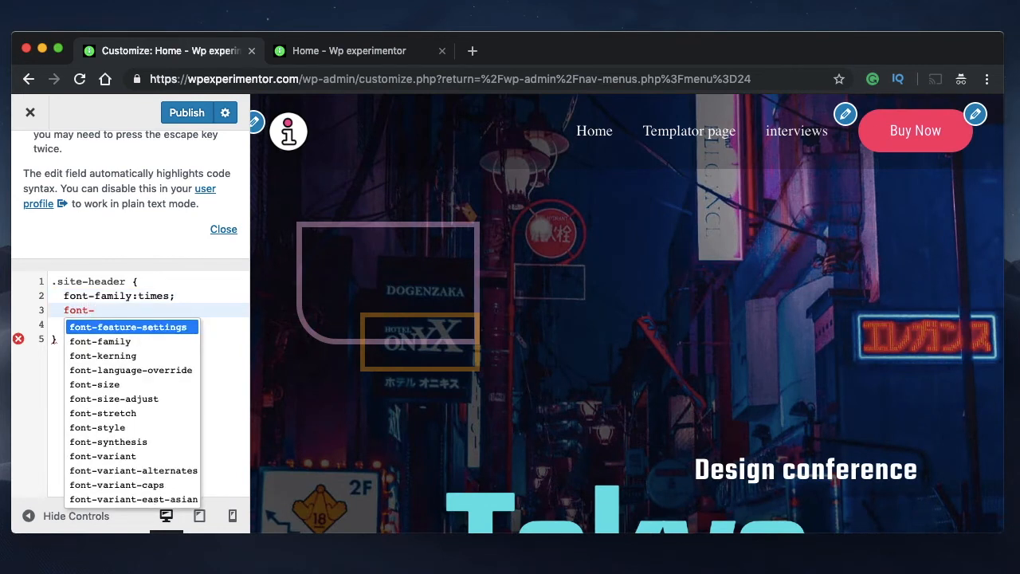
pyautogui.write('w')
pyautogui.press('Return')
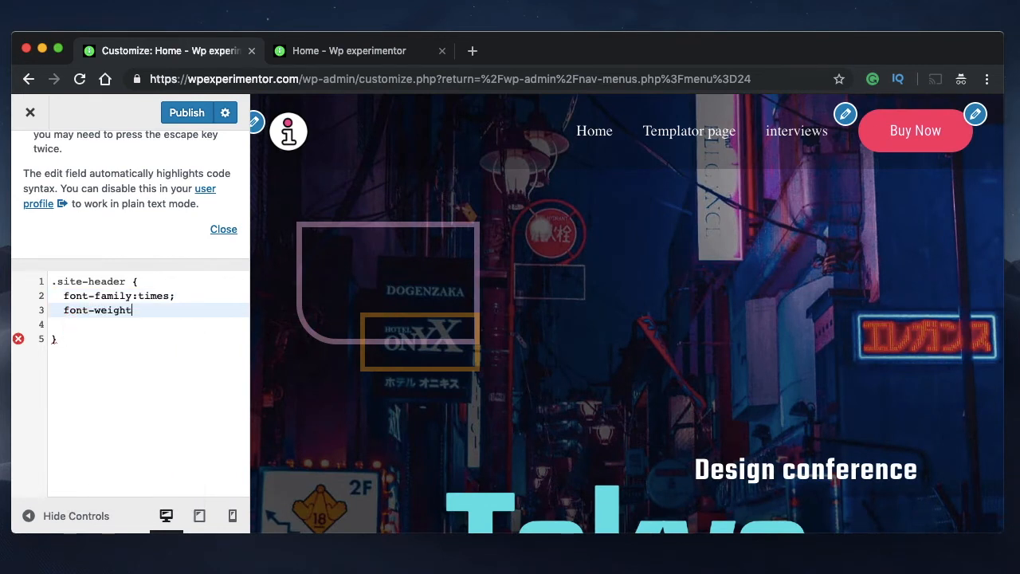
pyautogui.write(':100')
pyautogui.write('200')
# Try font-weight values 200, 300, 400, 600, 700 and 800 for the header text, and settle on font-weight:900;
pyautogui.press('BackSpace')
pyautogui.write('3')
pyautogui.press('BackSpace')
pyautogui.write('4')
pyautogui.press('BackSpace')
pyautogui.write('600')
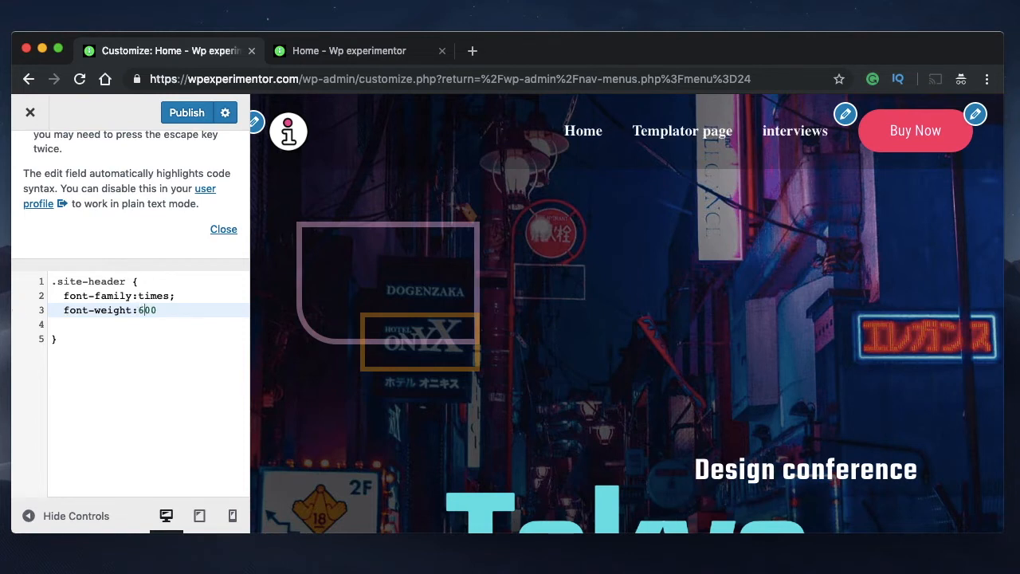
pyautogui.press('BackSpace')
pyautogui.write('7')
pyautogui.press('BackSpace')
pyautogui.write('8')
pyautogui.press('BackSpace')
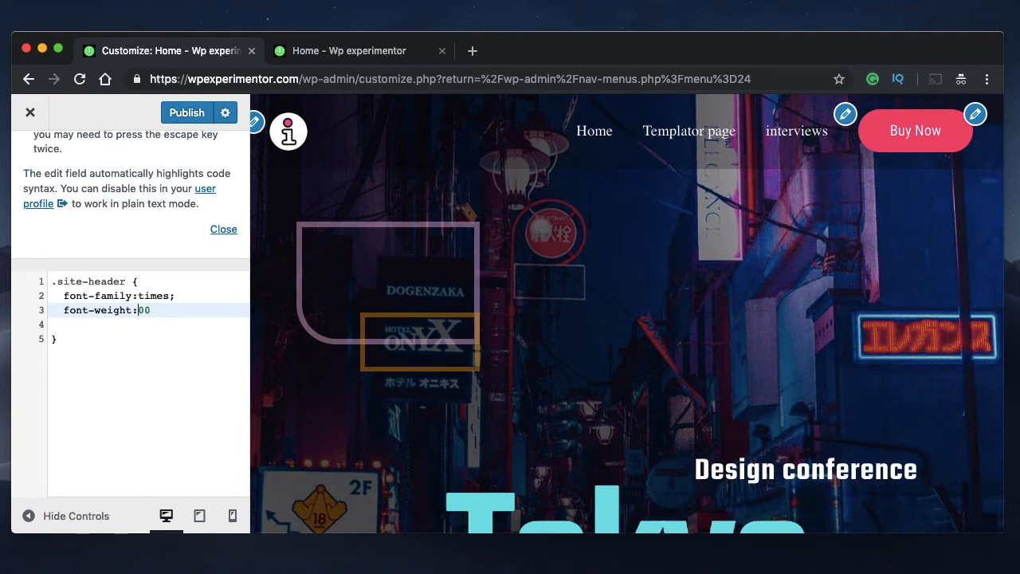
pyautogui.write('900;')
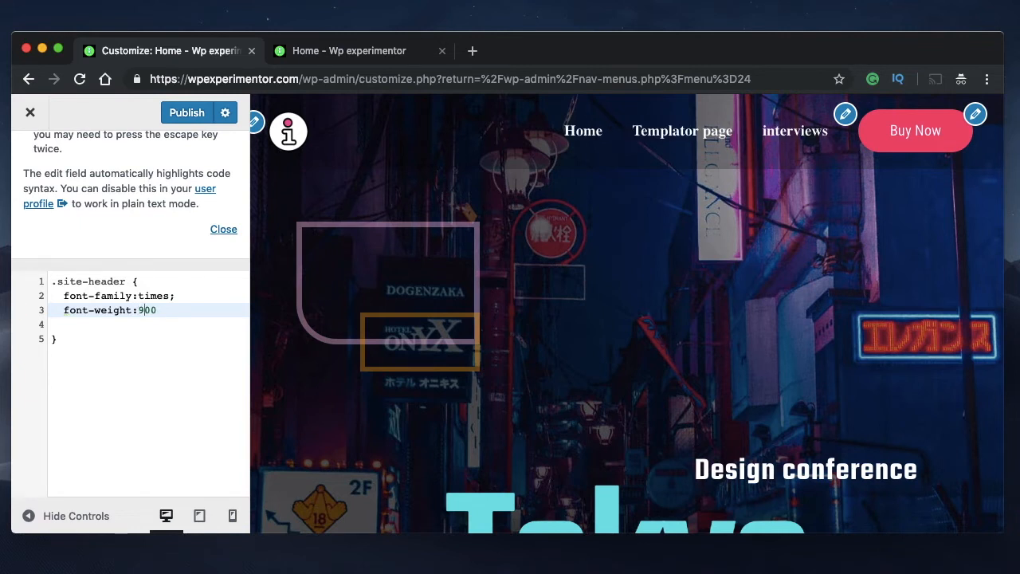
# Start replacing times with a roboto value, and delete the whole font-family line from the .site-header rule
pyautogui.doubleClick(165, 291)
pyautogui.write('ro')
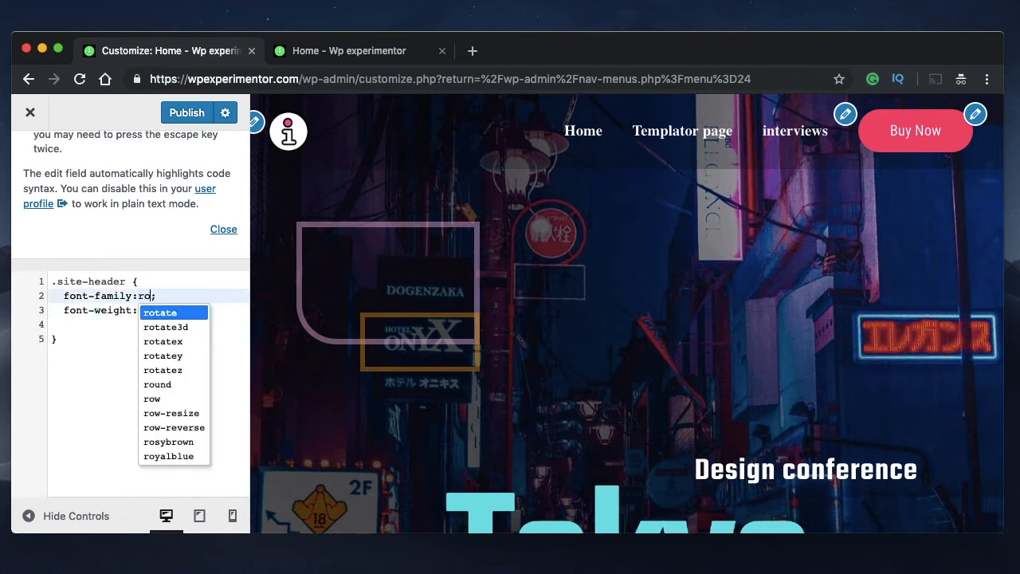
pyautogui.write('bo')
pyautogui.tripleClick(120, 296)
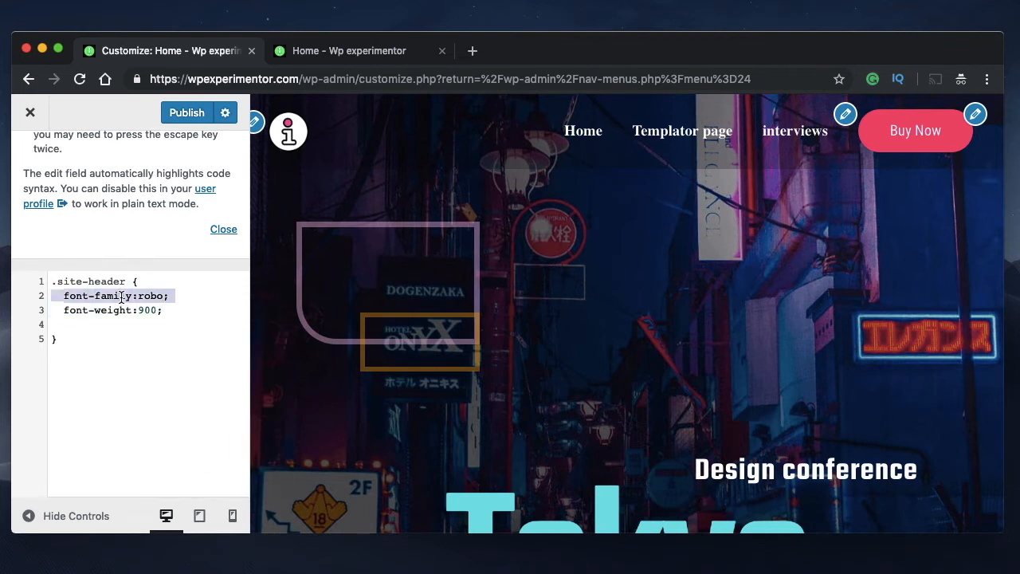
pyautogui.press('BackSpace')
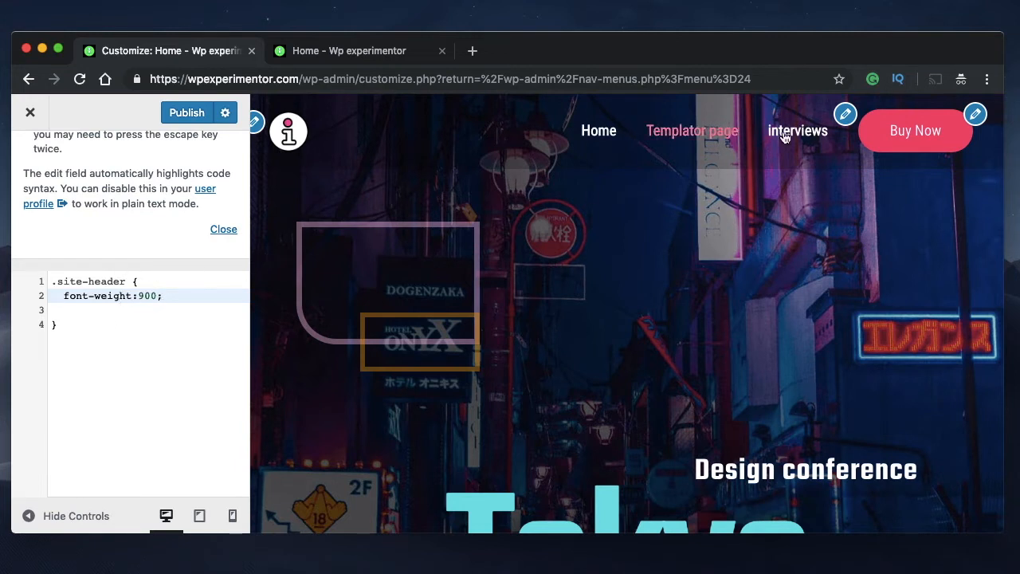
# Delete the font-weight line from the .site-header rule and undo that deletion
pyautogui.tripleClick(183, 296)
pyautogui.press('BackSpace')
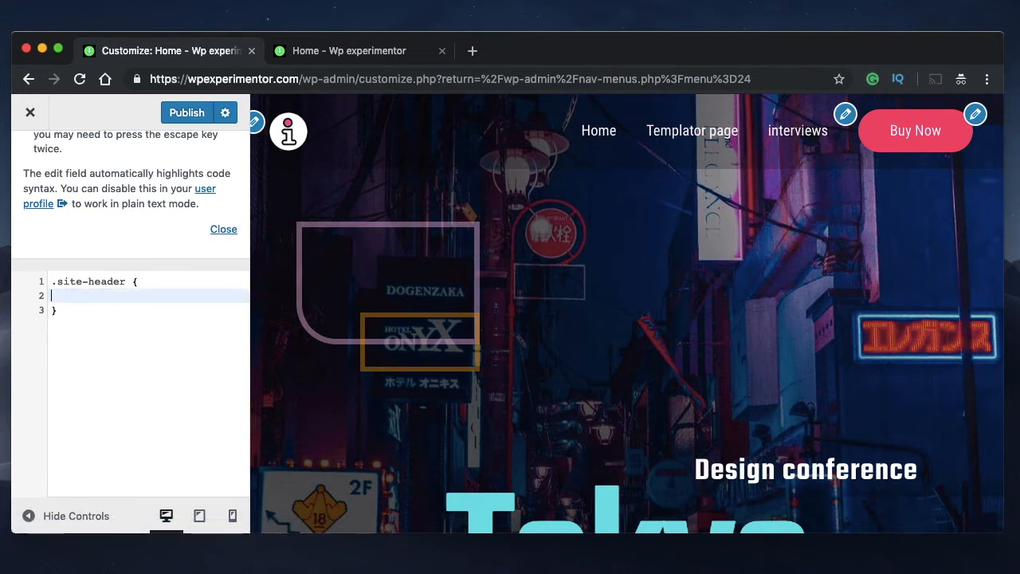
pyautogui.press('super+z')
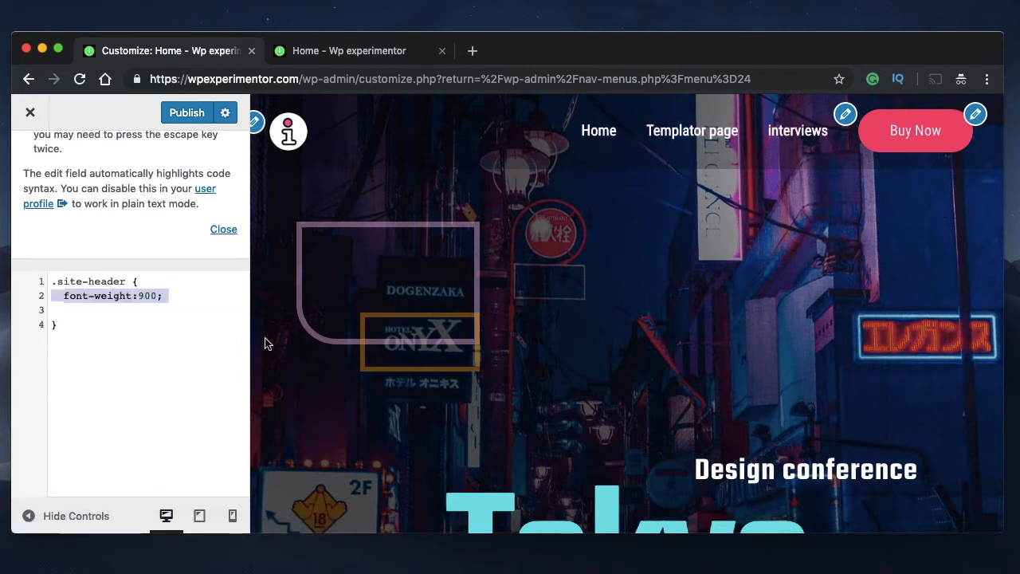
pyautogui.click(164, 284)
pyautogui.click(170, 296)
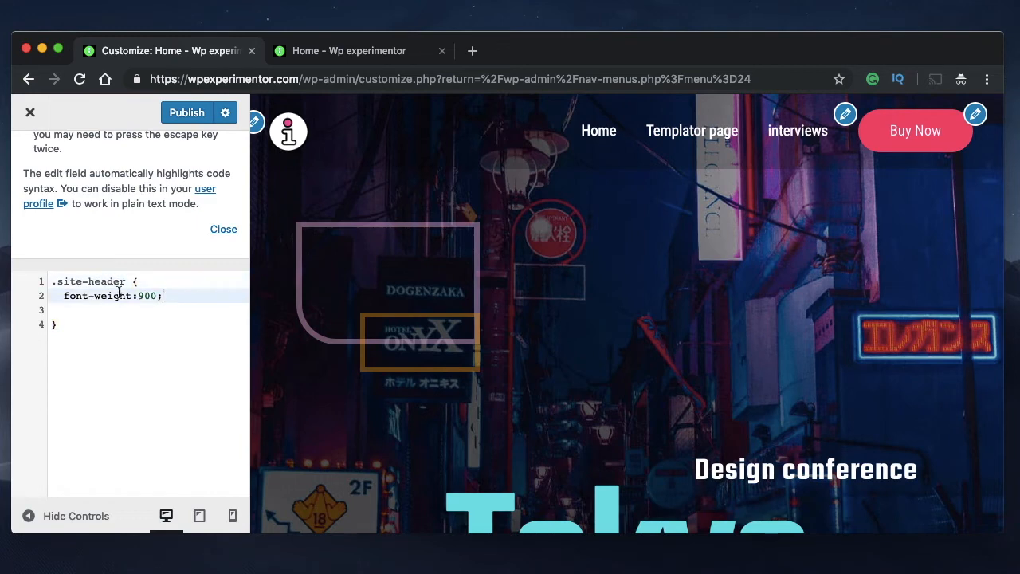
# Insert font-family:times; on a new line above the font-weight declaration in the .site-header rule
pyautogui.click(64, 295)
pyautogui.press('Return')
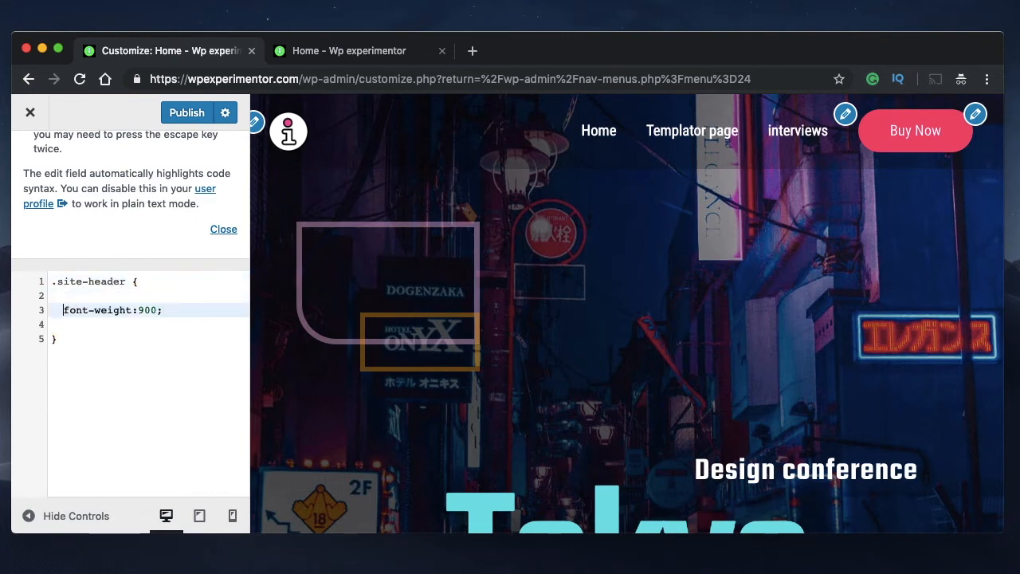
pyautogui.write('fon')
pyautogui.press('Down')
pyautogui.press('Down')
pyautogui.press('Return')
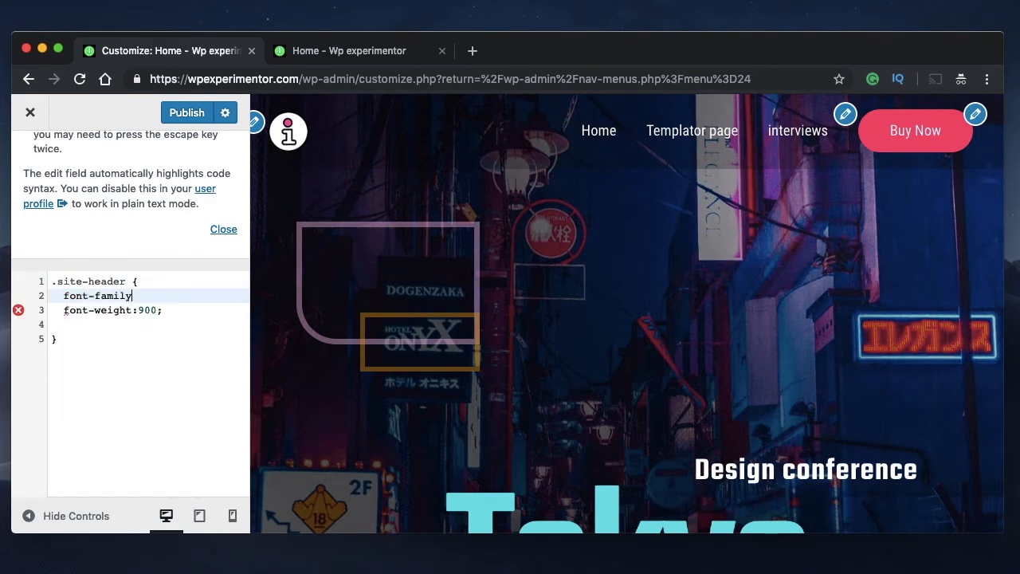
pyautogui.write(':times;')
pyautogui.tripleClick(128, 295)
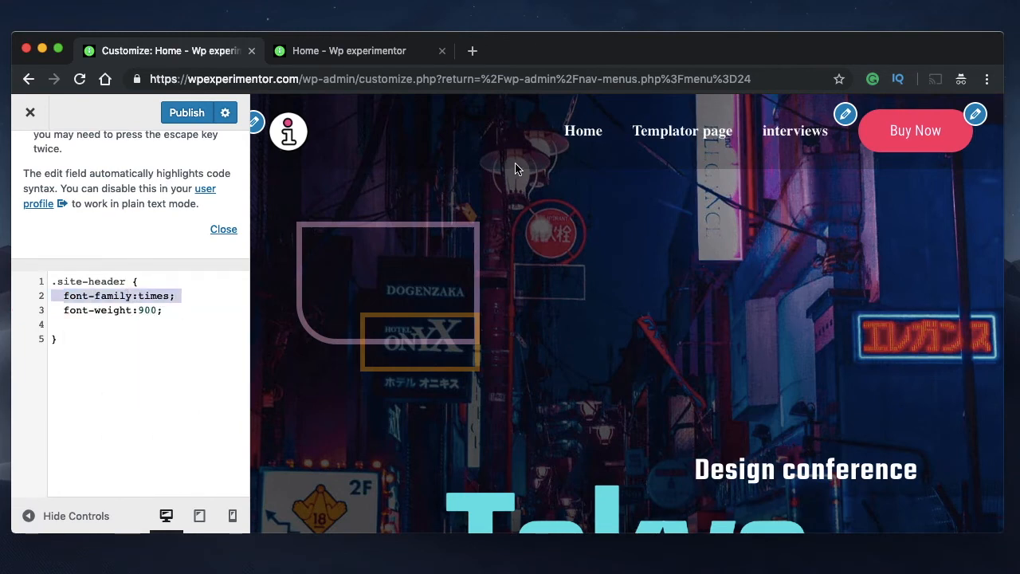
pyautogui.doubleClick(125, 295)
pyautogui.tripleClick(103, 311)
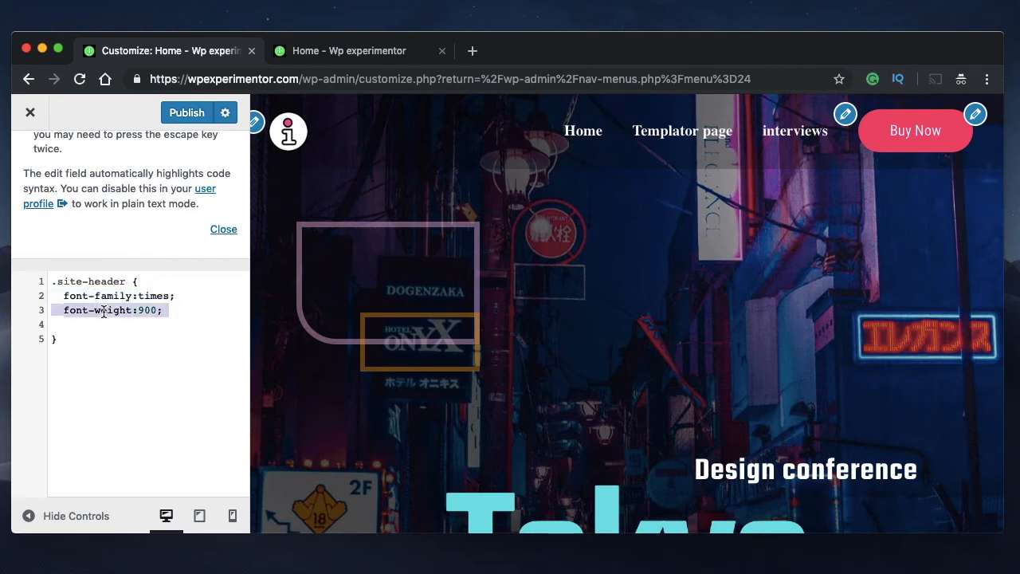
pyautogui.doubleClick(103, 311)
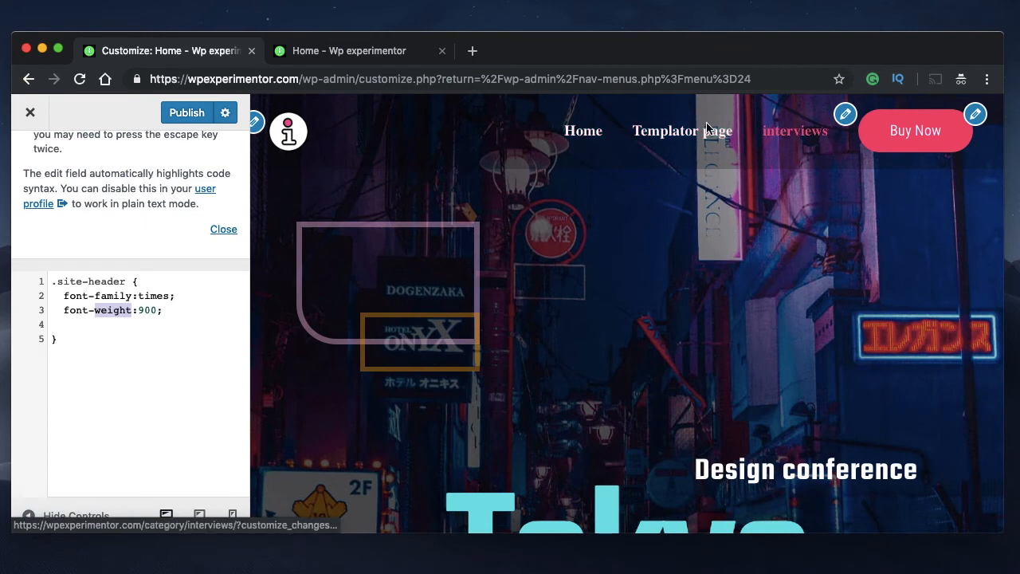
# Add letter-spacing:2px; below the font-weight declaration in the .site-header rule
pyautogui.click(182, 311)
pyautogui.press('Return')
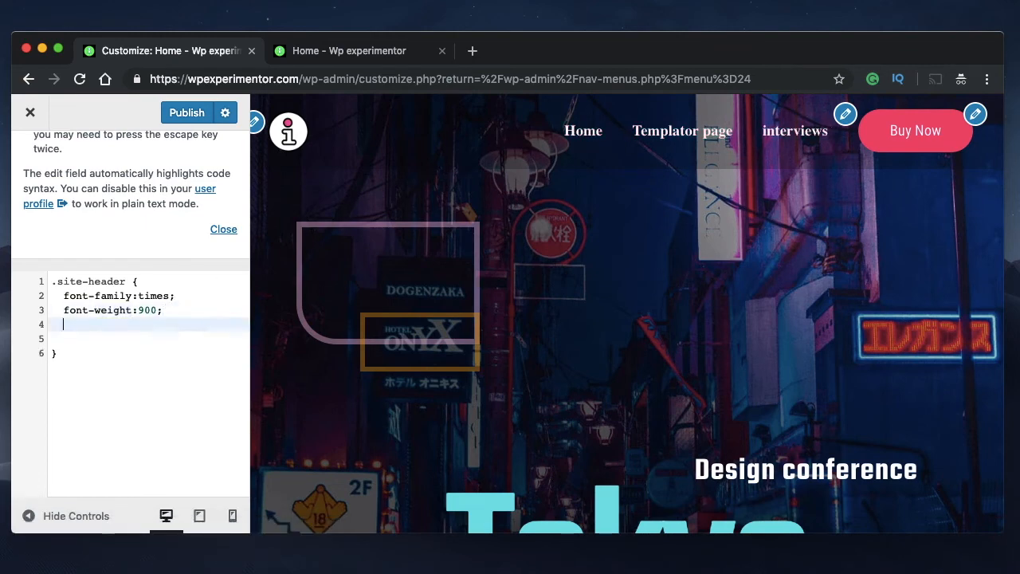
pyautogui.write('le')
pyautogui.press('Down')
pyautogui.press('Return')
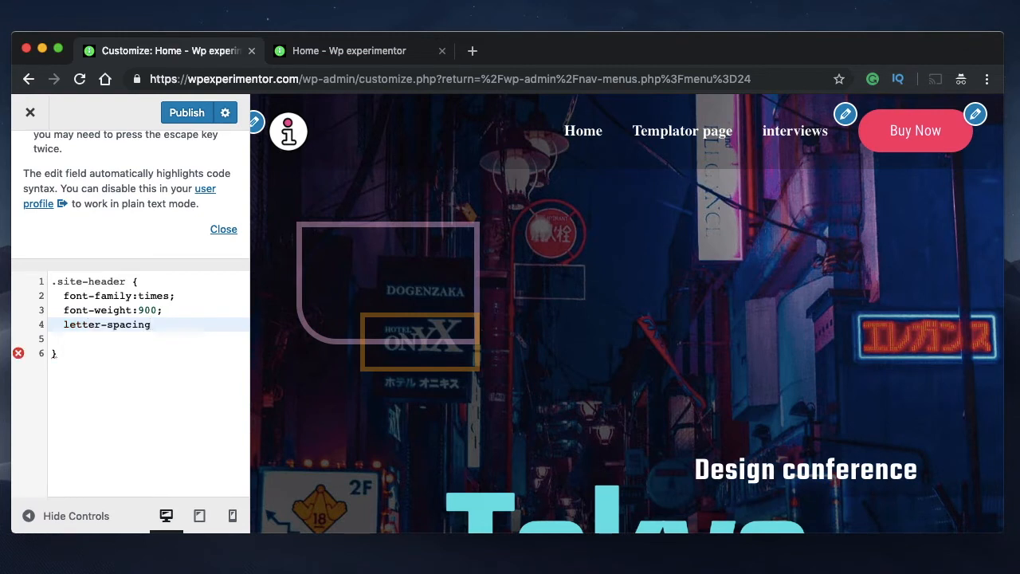
pyautogui.write(':2px;')
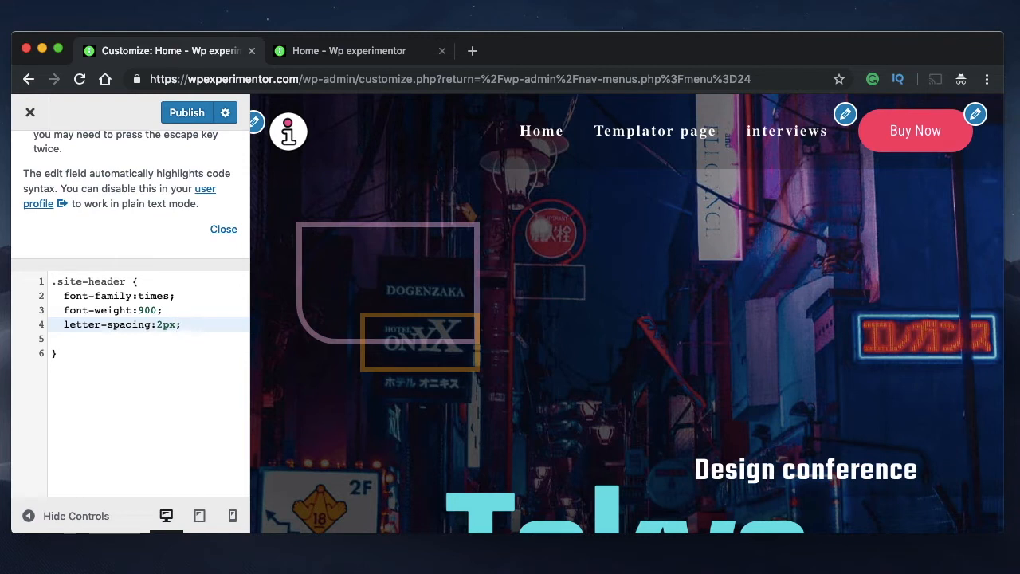
pyautogui.tripleClick(88, 322)
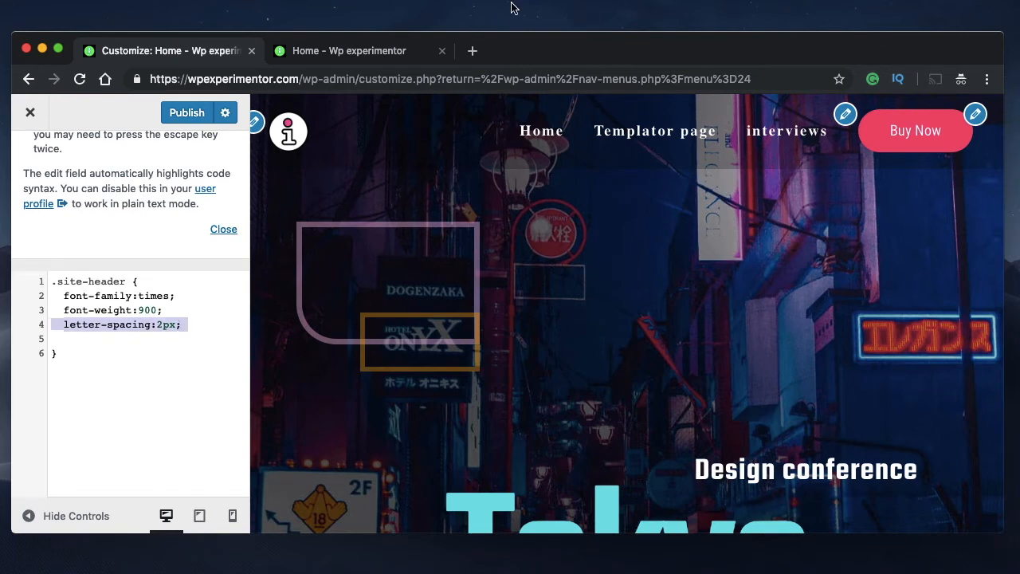
pyautogui.click(183, 325)
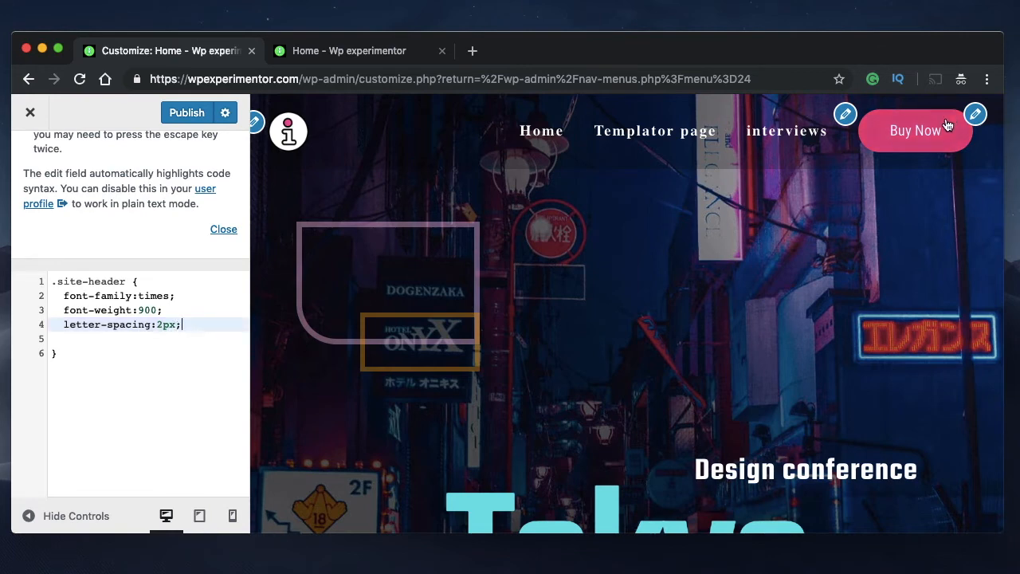
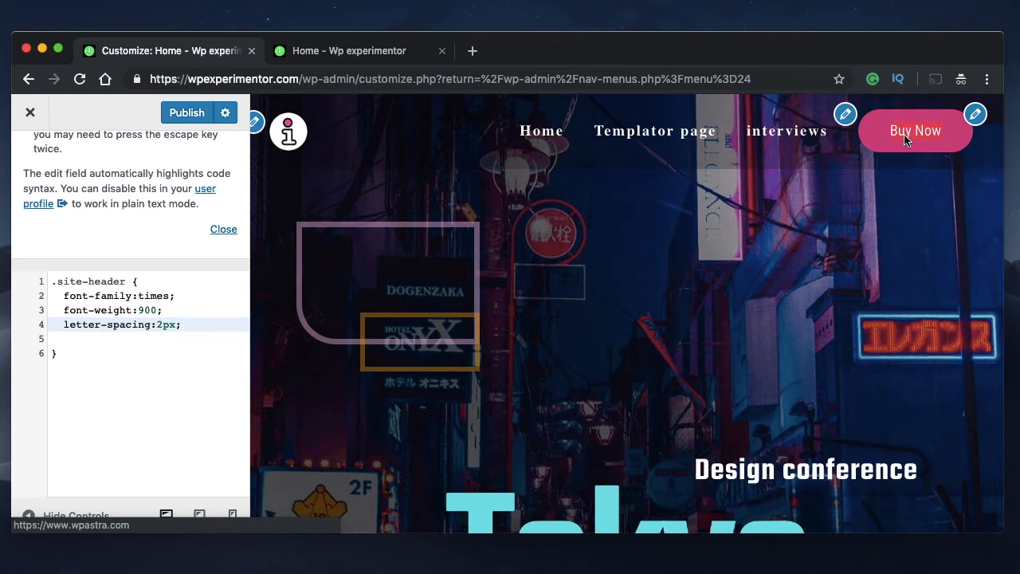
# Review the font-family, font-weight and letter-spacing declarations of the .site-header rule against the previewed header menu
pyautogui.rightClick(903, 132)
pyautogui.click(918, 119)
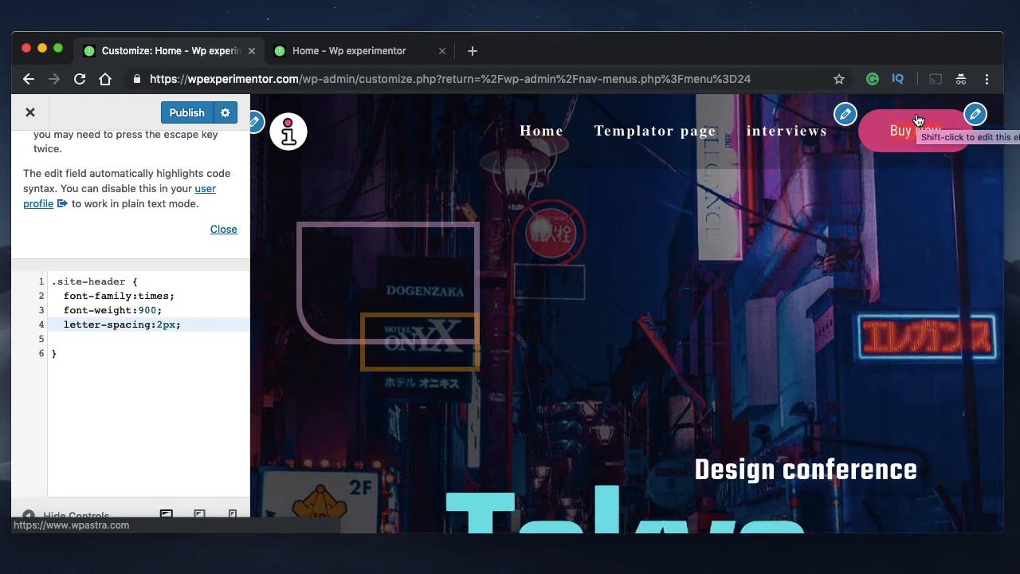
pyautogui.click(117, 364)
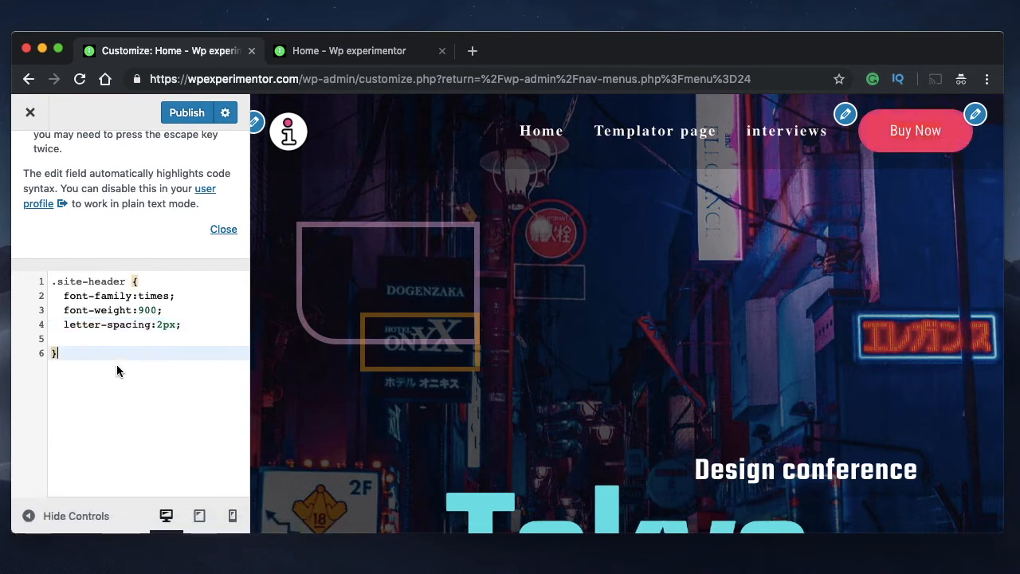
pyautogui.click(82, 341)
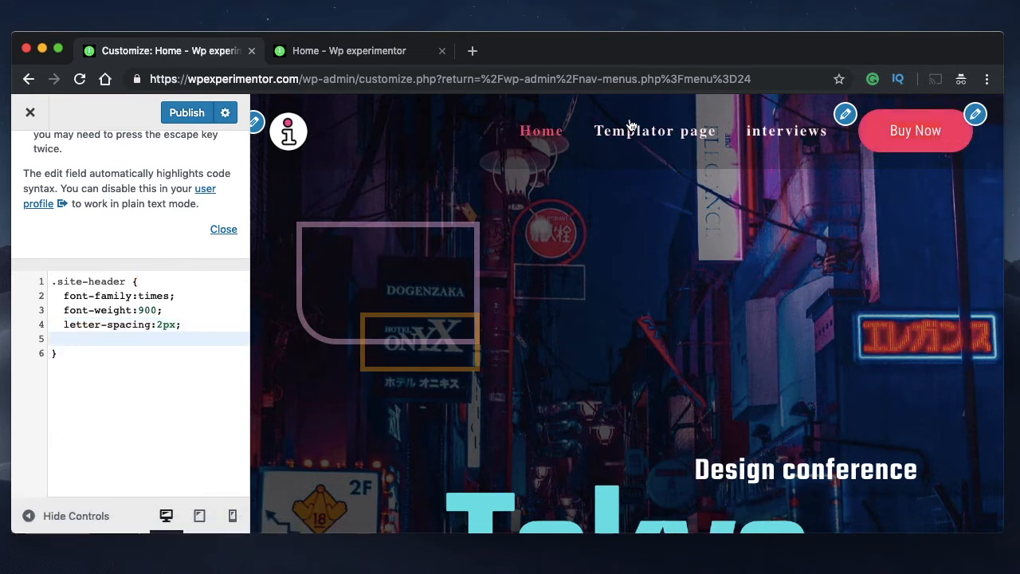
pyautogui.tripleClick(123, 324)
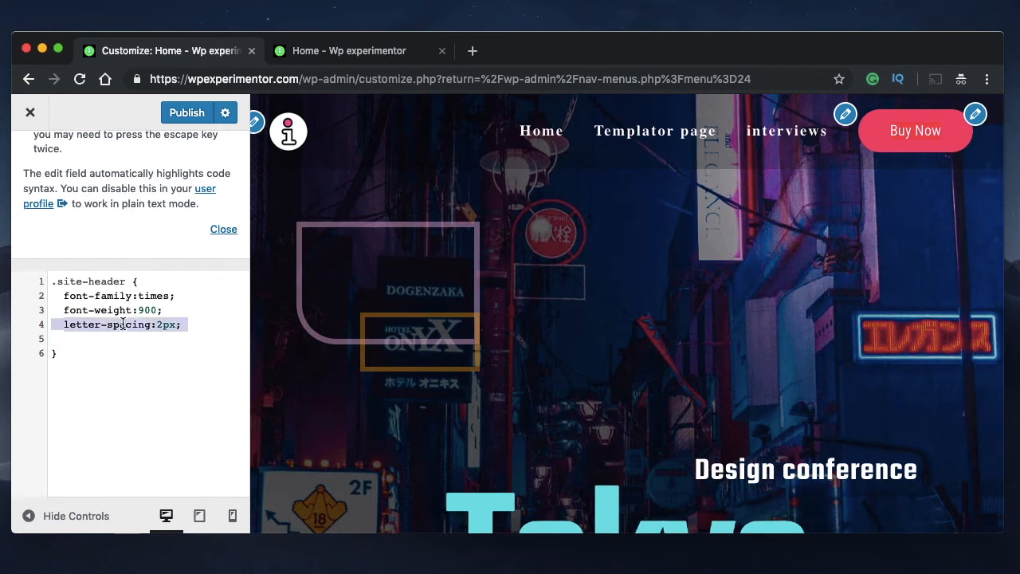
pyautogui.tripleClick(111, 296)
pyautogui.doubleClick(164, 297)
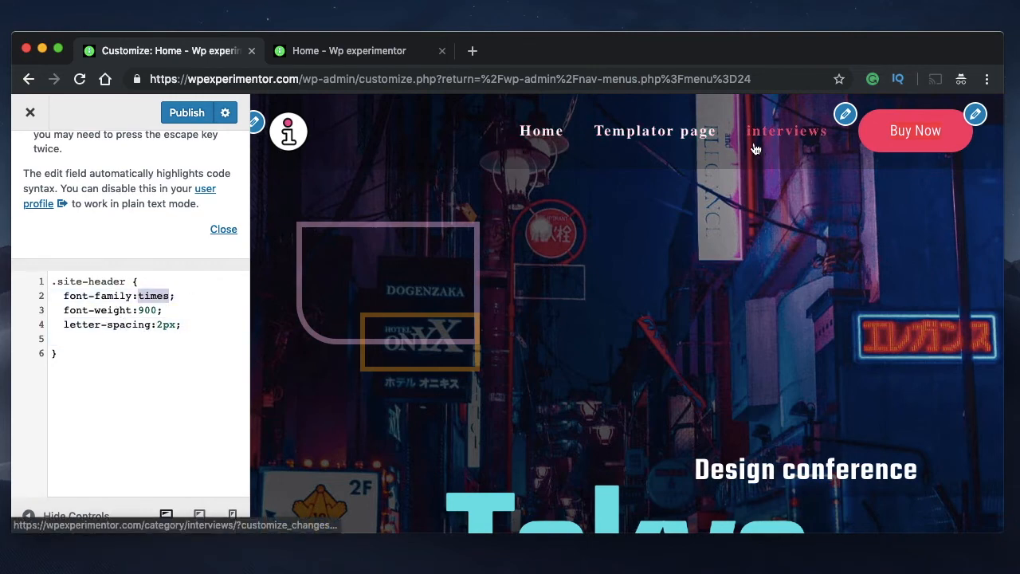
pyautogui.doubleClick(147, 310)
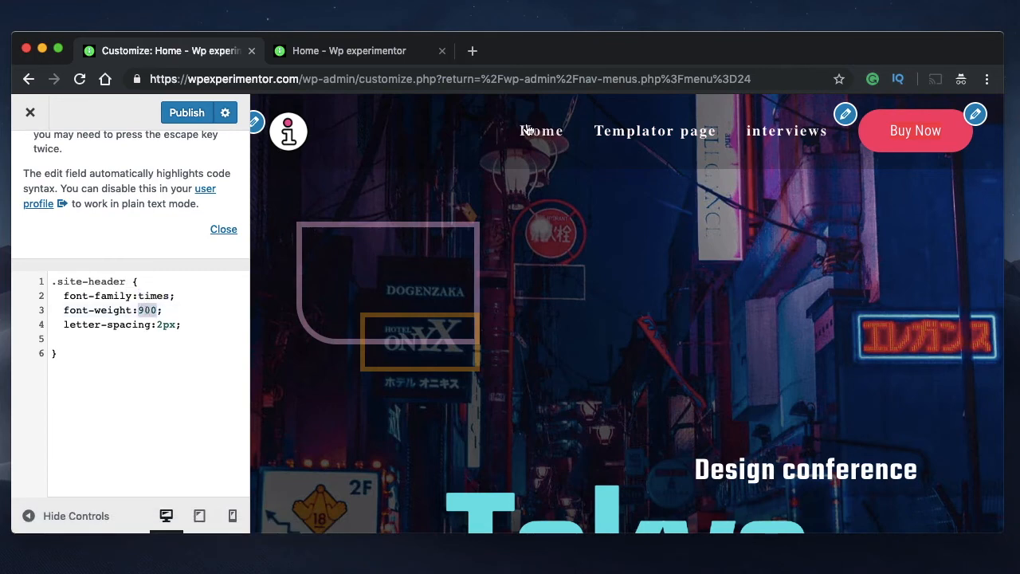
pyautogui.click(168, 320)
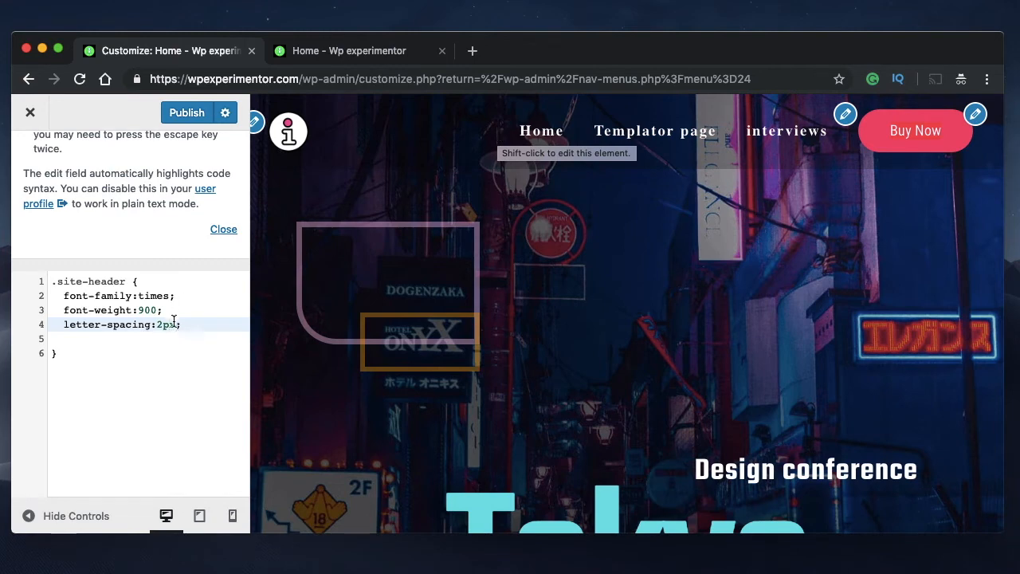
pyautogui.tripleClick(119, 320)
# Add font-style:italic; on a new line below the letter-spacing declaration in the .site-header rule
pyautogui.click(201, 327)
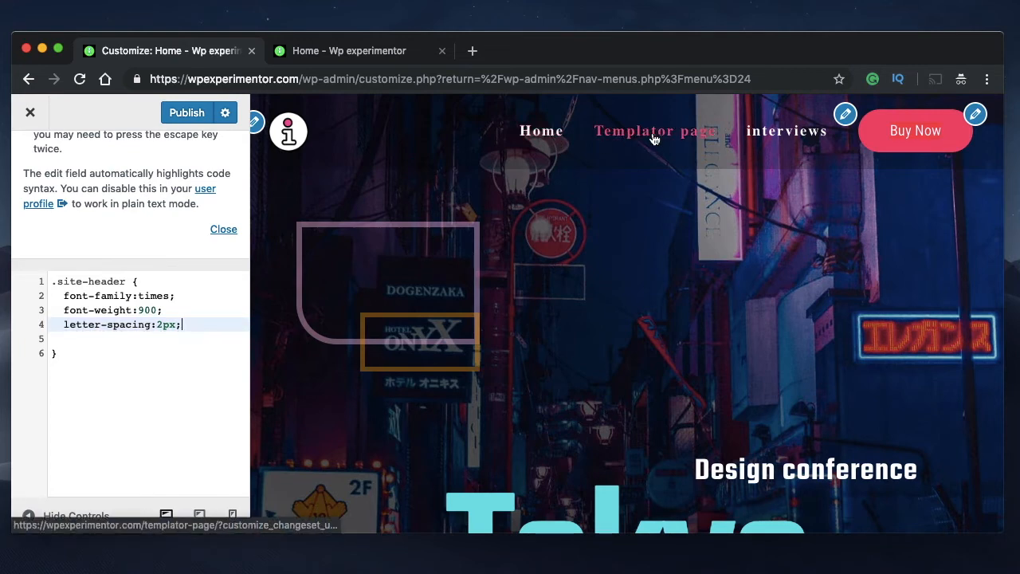
pyautogui.press('Return')
pyautogui.write('f')
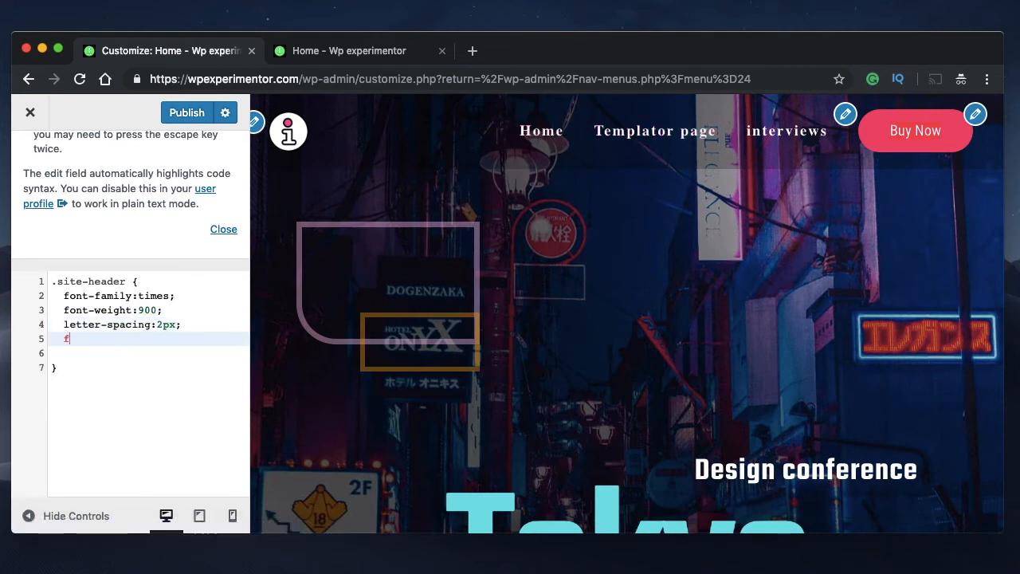
pyautogui.write('ont')
pyautogui.press('Down')
pyautogui.press('Down')
pyautogui.press('Down')
pyautogui.press('Down')
pyautogui.press('Down')
pyautogui.press('Down')
pyautogui.press('Down')
pyautogui.press('Down')
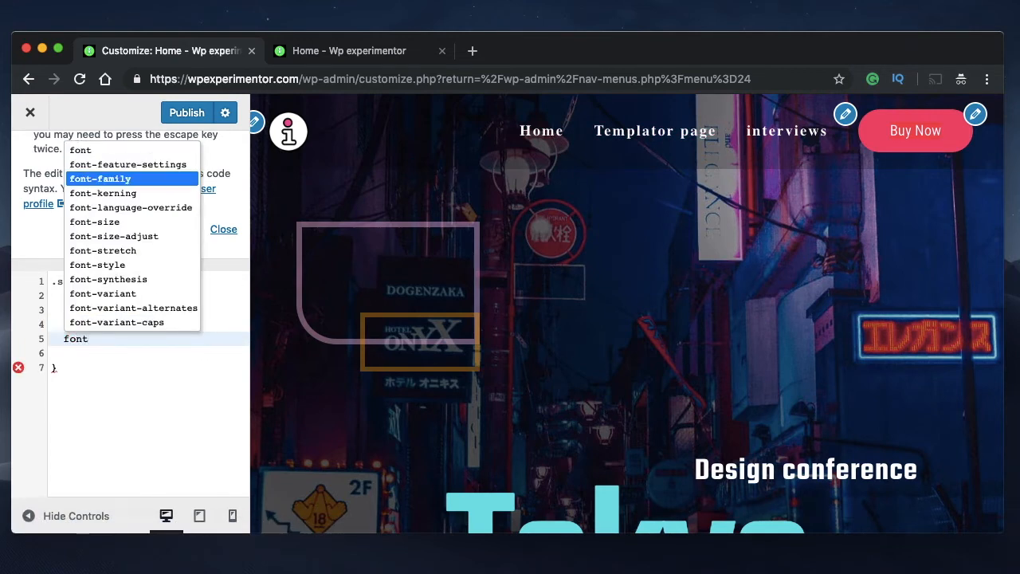
pyautogui.press('Return')
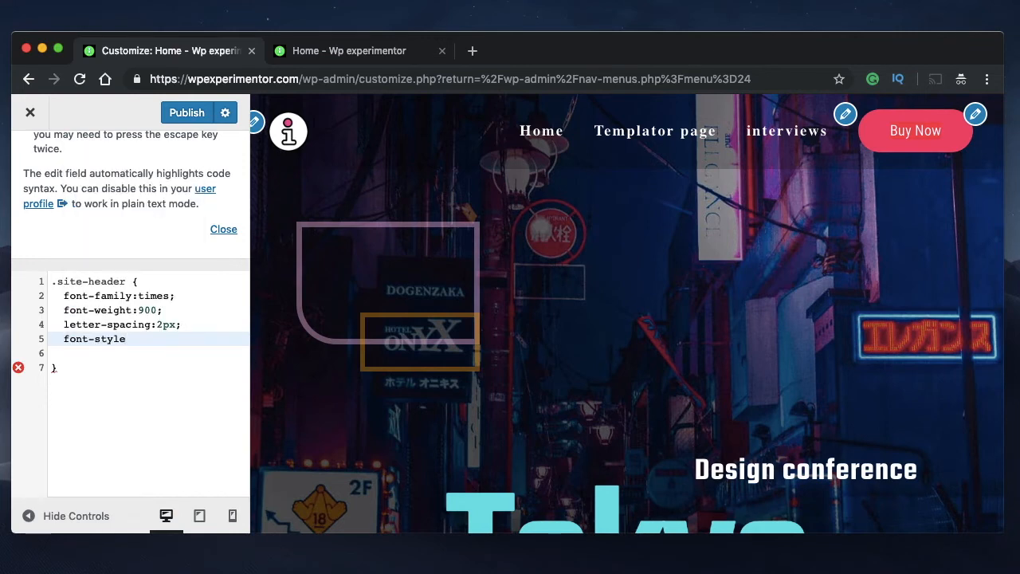
pyautogui.write('it')
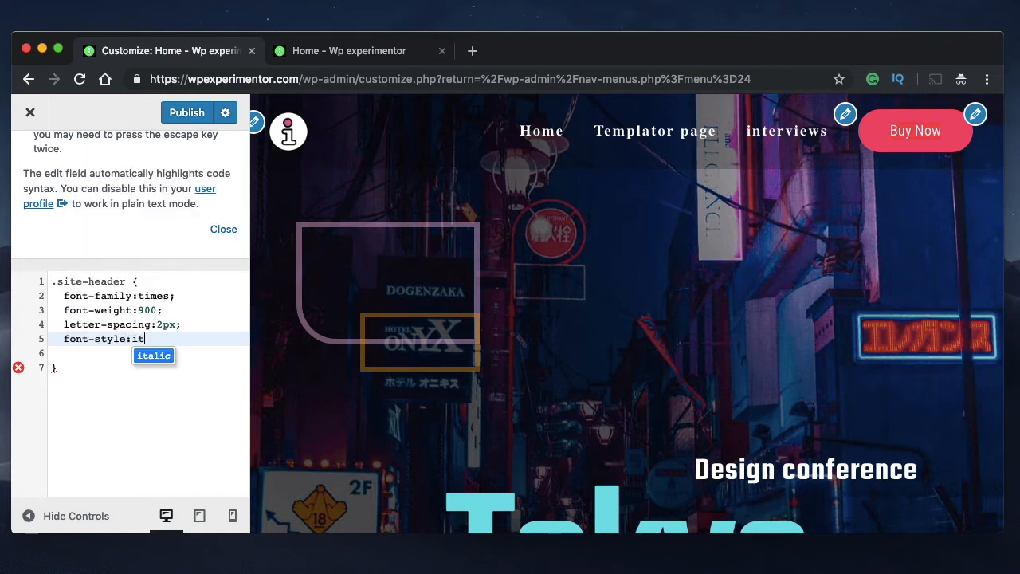
pyautogui.write('alic')
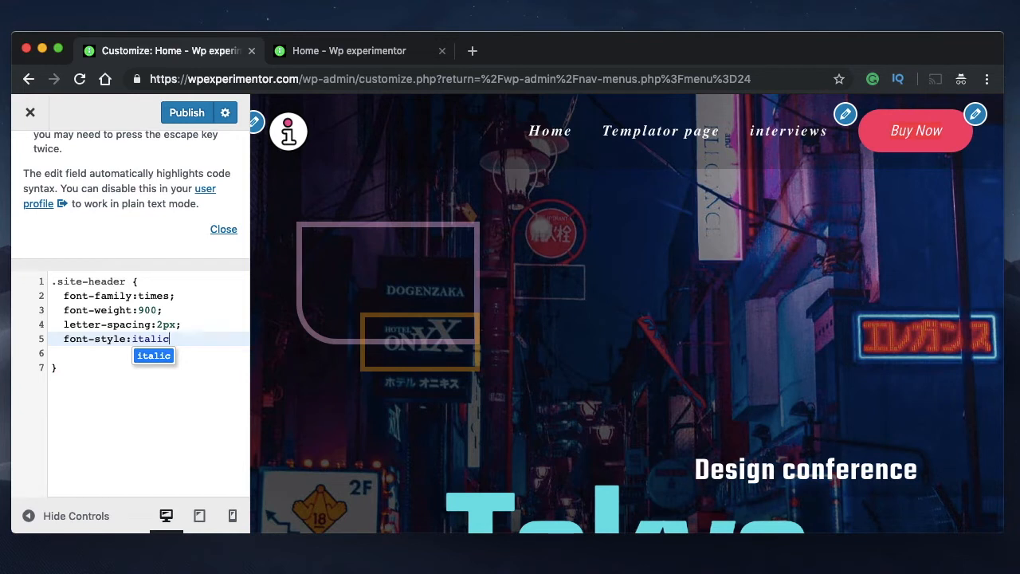
pyautogui.write(';')
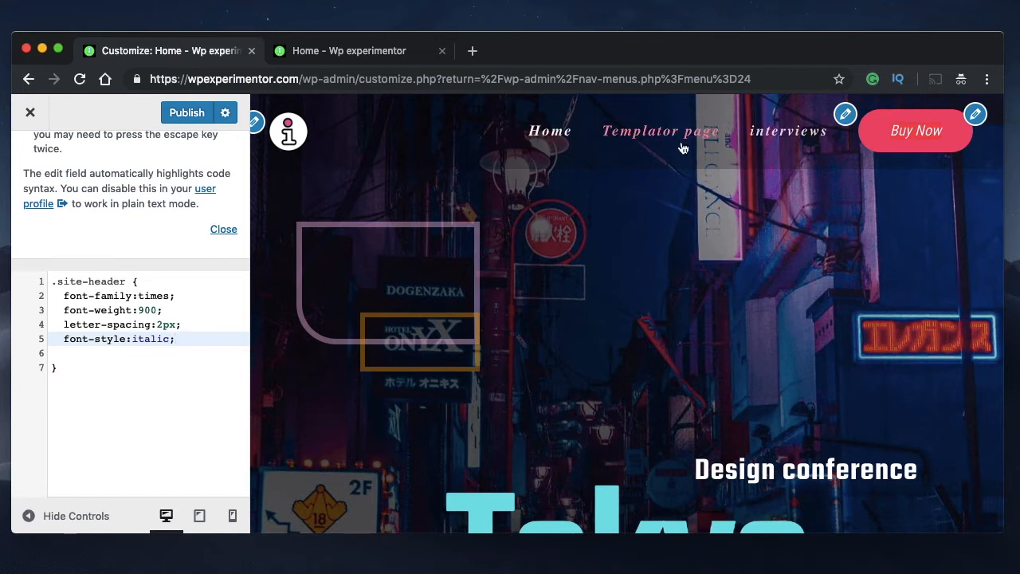
# Try oblique and normal as the font-style value in the .site-header rule
pyautogui.doubleClick(158, 340)
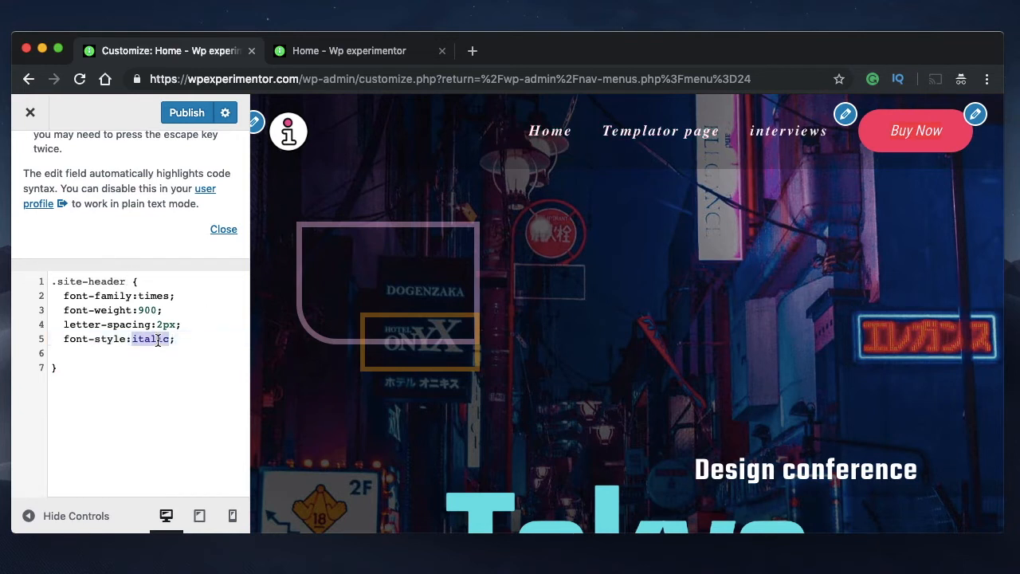
pyautogui.write('ob')
pyautogui.press('Return')
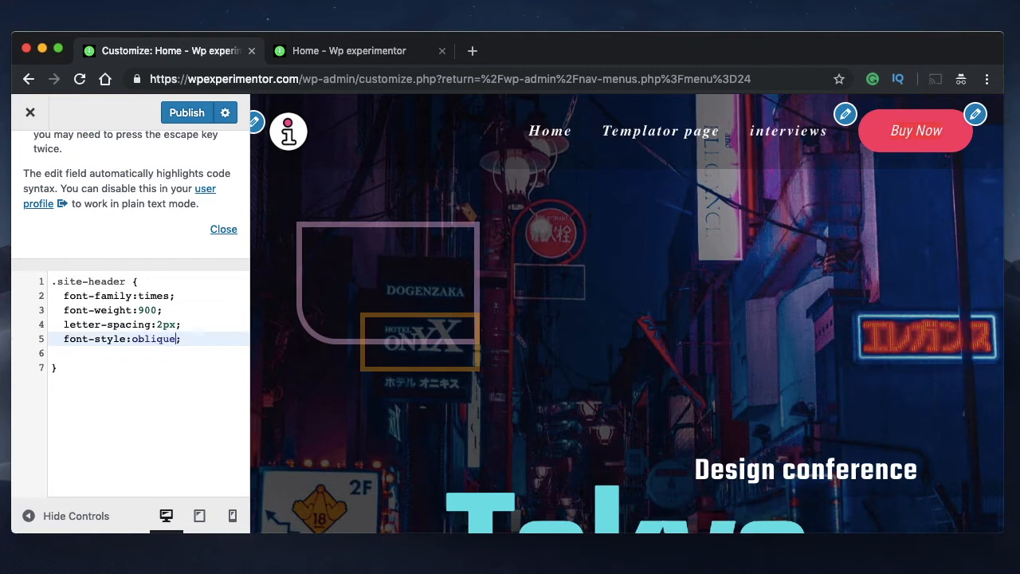
pyautogui.doubleClick(138, 339)
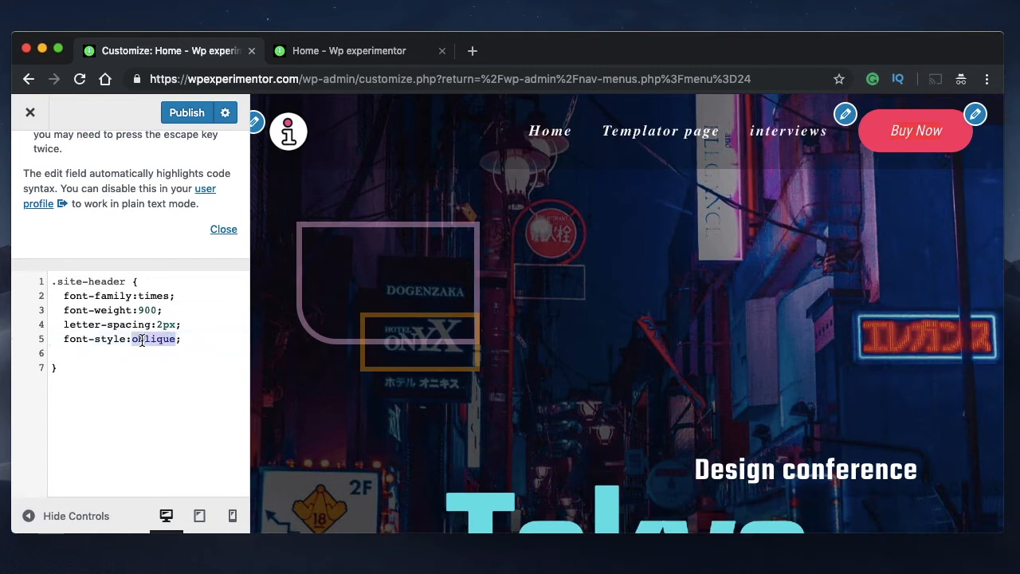
pyautogui.write('normal')
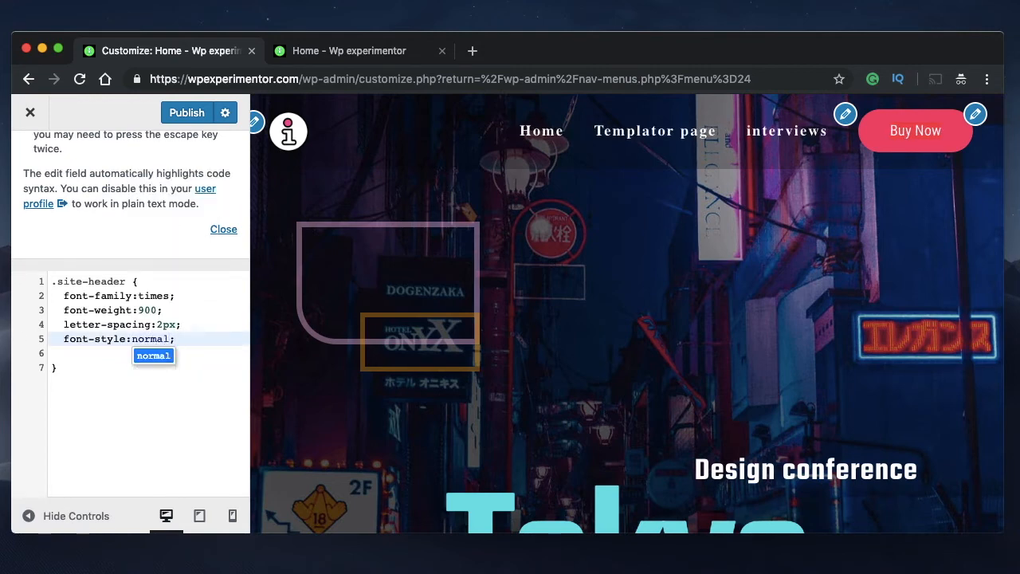
# Change the font-style value in the .site-header rule to italic
pyautogui.tripleClick(119, 340)
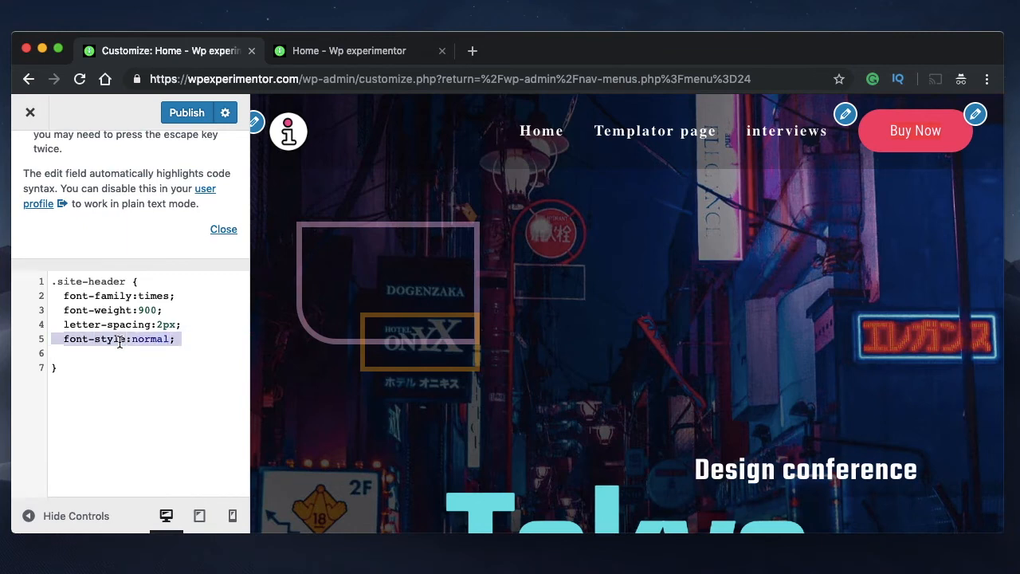
pyautogui.doubleClick(148, 340)
pyautogui.write('italic')
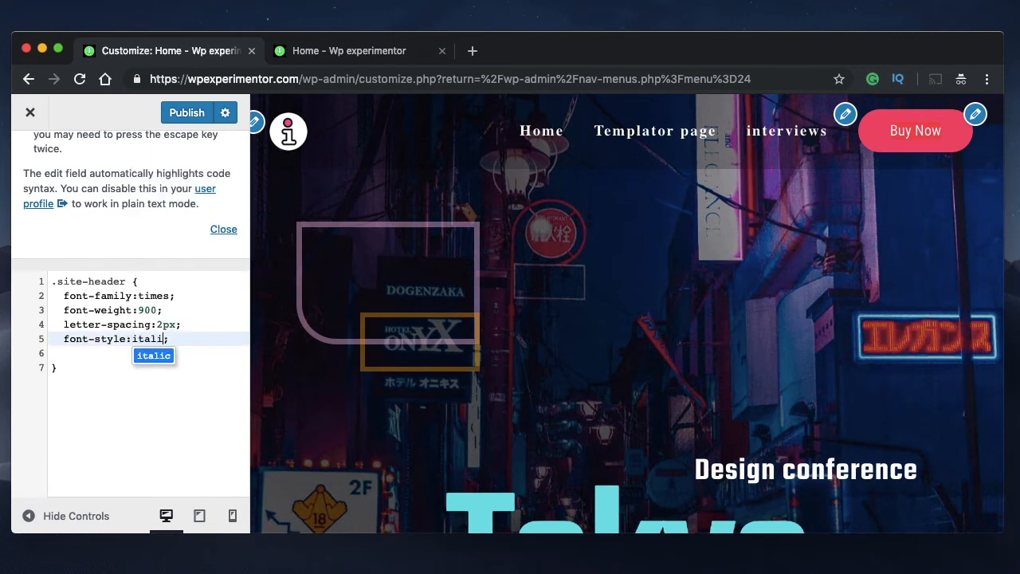
pyautogui.press('Right')
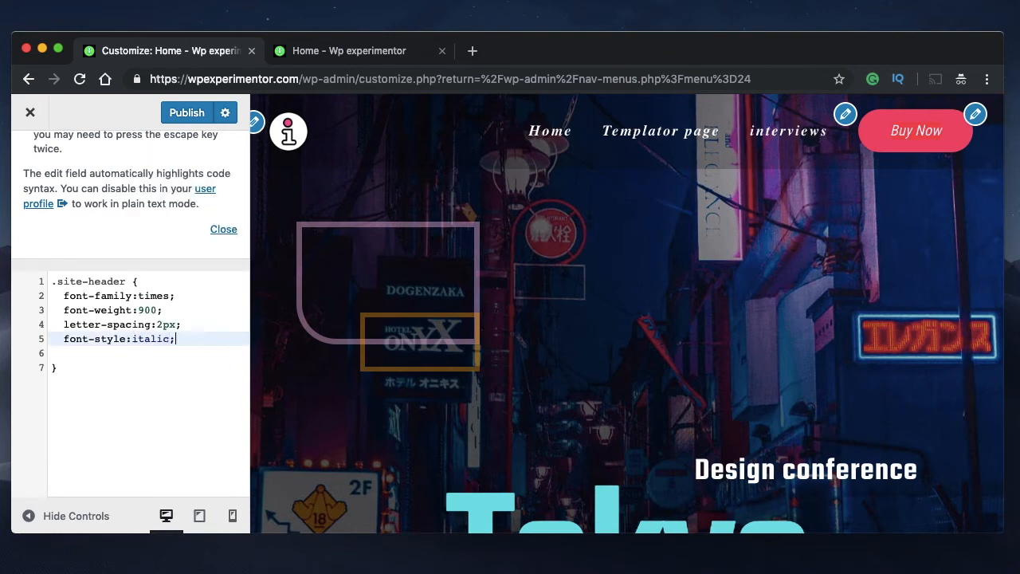
# Set the font-style value in the .site-header rule to oblique
pyautogui.doubleClick(148, 340)
pyautogui.write('ob')
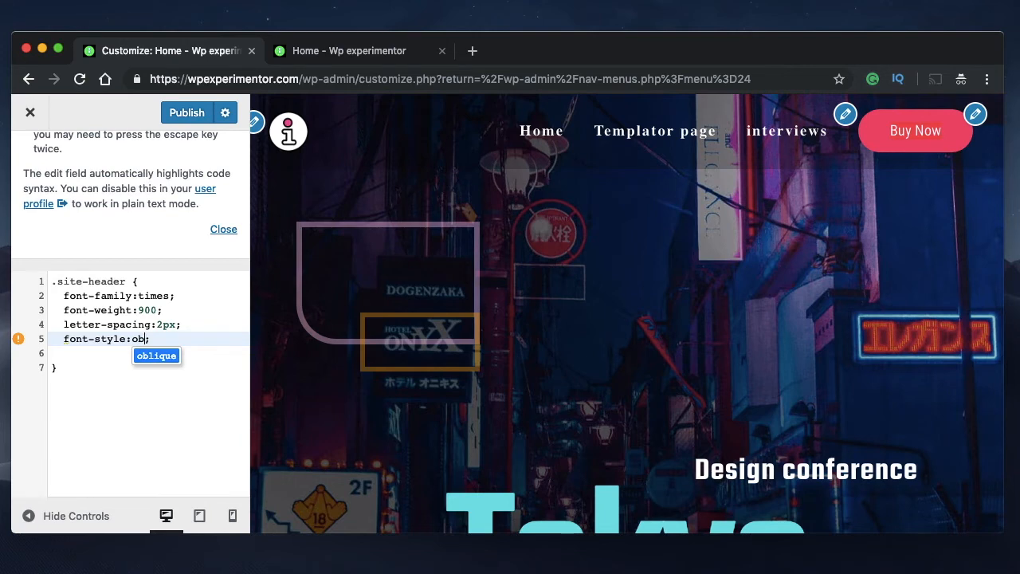
pyautogui.press('Return')
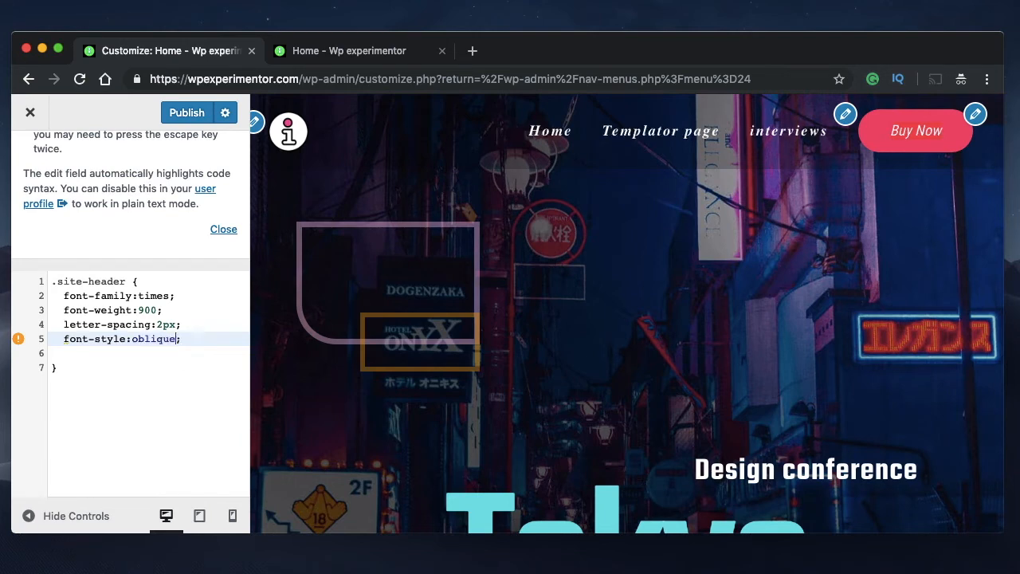
pyautogui.tripleClick(140, 341)
pyautogui.doubleClick(140, 341)
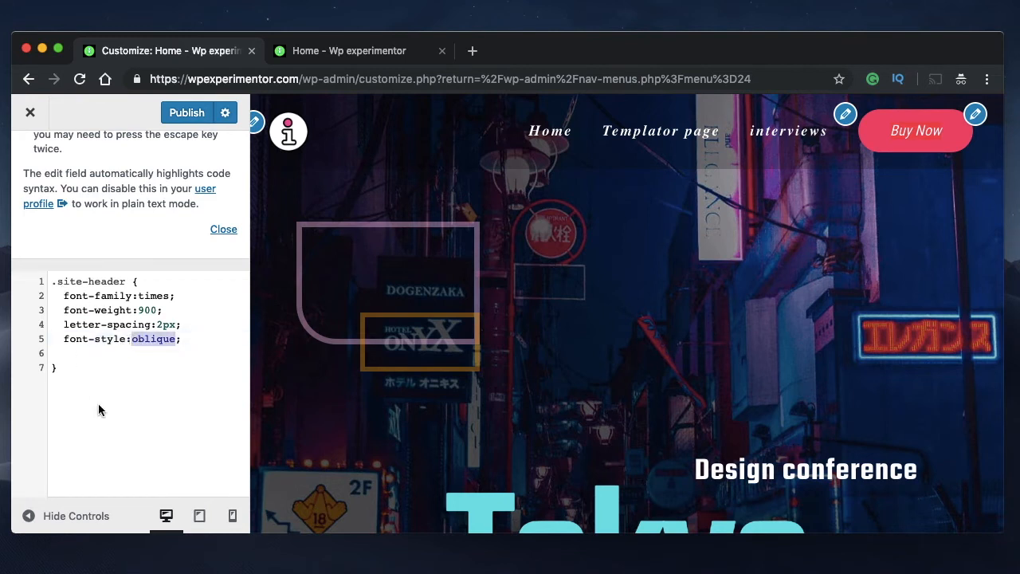
pyautogui.doubleClick(118, 352)
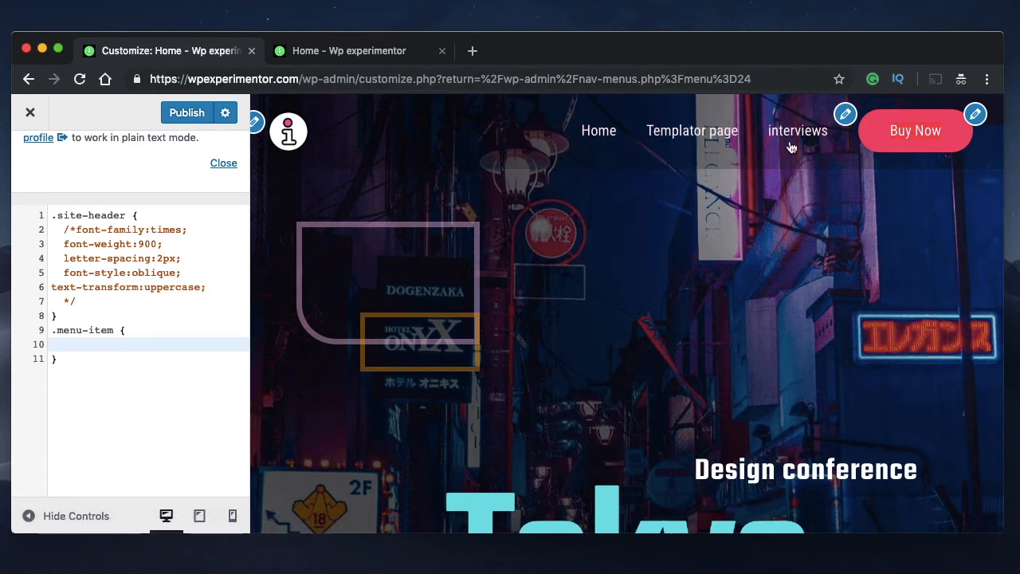
# Examine the .menu-item selector of the second CSS rule and the header menu it targets
pyautogui.tripleClick(73, 330)
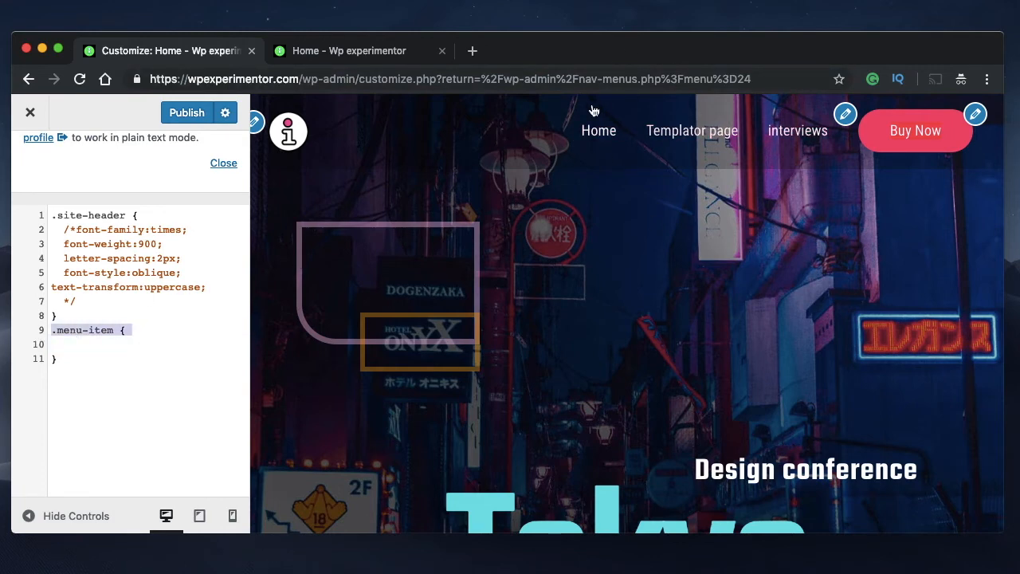
pyautogui.rightClick(512, 134)
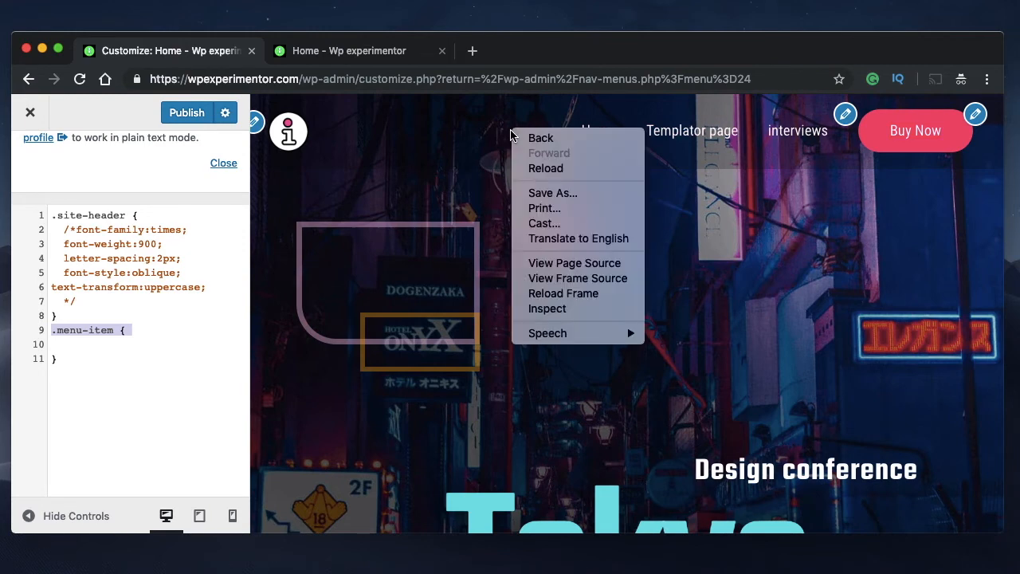
pyautogui.click(470, 207)
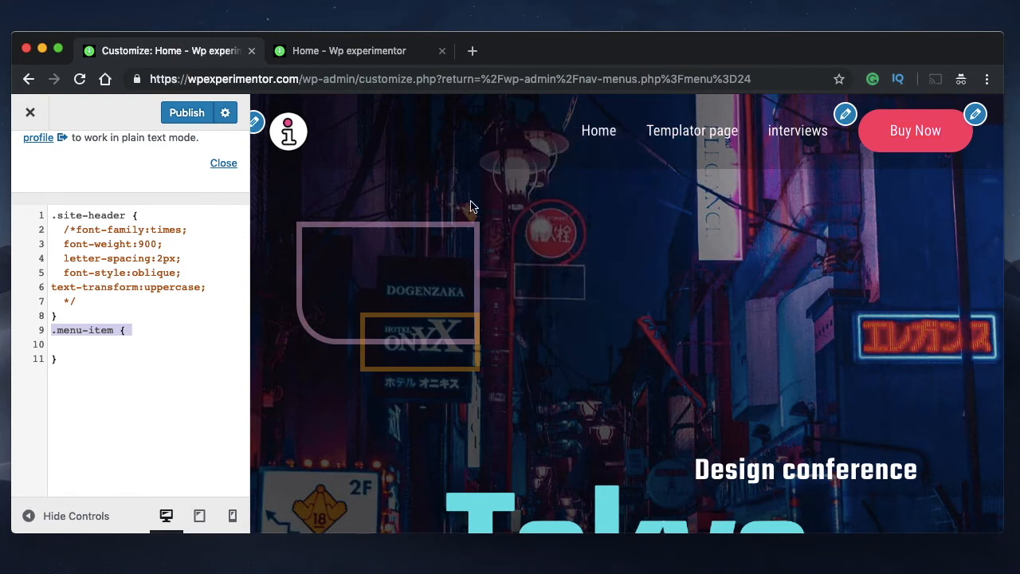
pyautogui.click(102, 339)
pyautogui.doubleClick(64, 331)
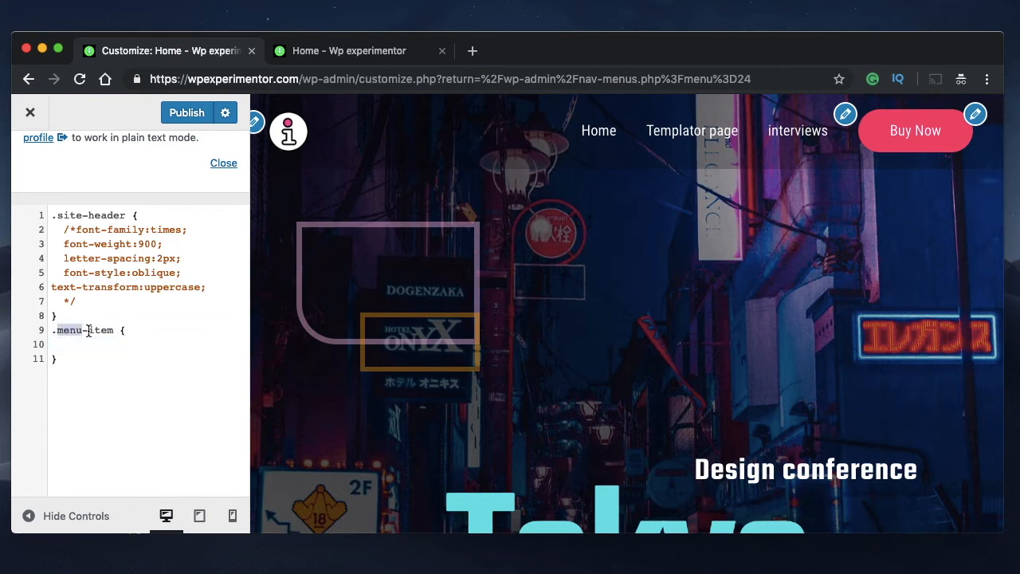
pyautogui.doubleClick(90, 331)
pyautogui.doubleClick(63, 334)
pyautogui.doubleClick(103, 336)
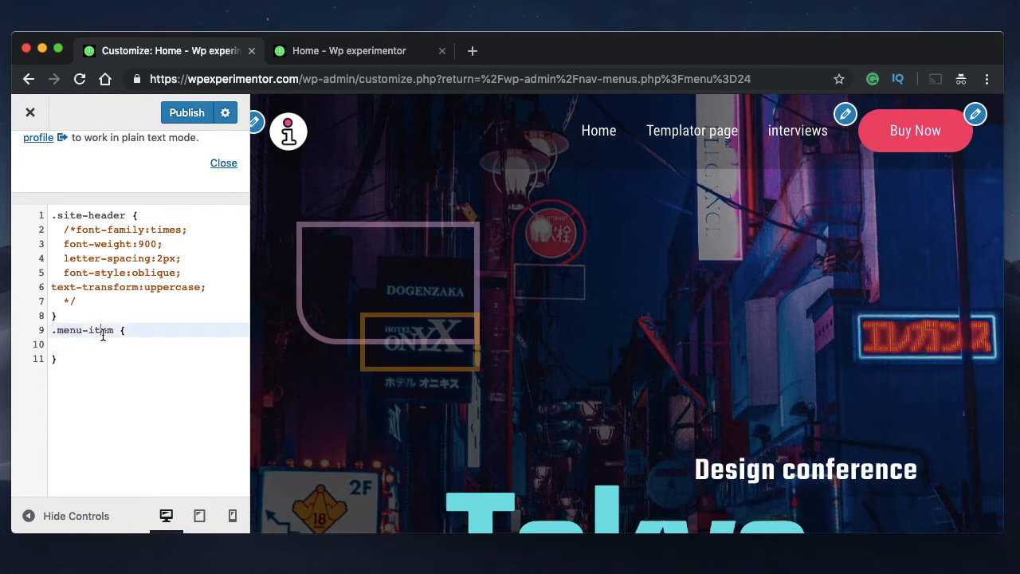
pyautogui.doubleClick(73, 331)
pyautogui.doubleClick(90, 335)
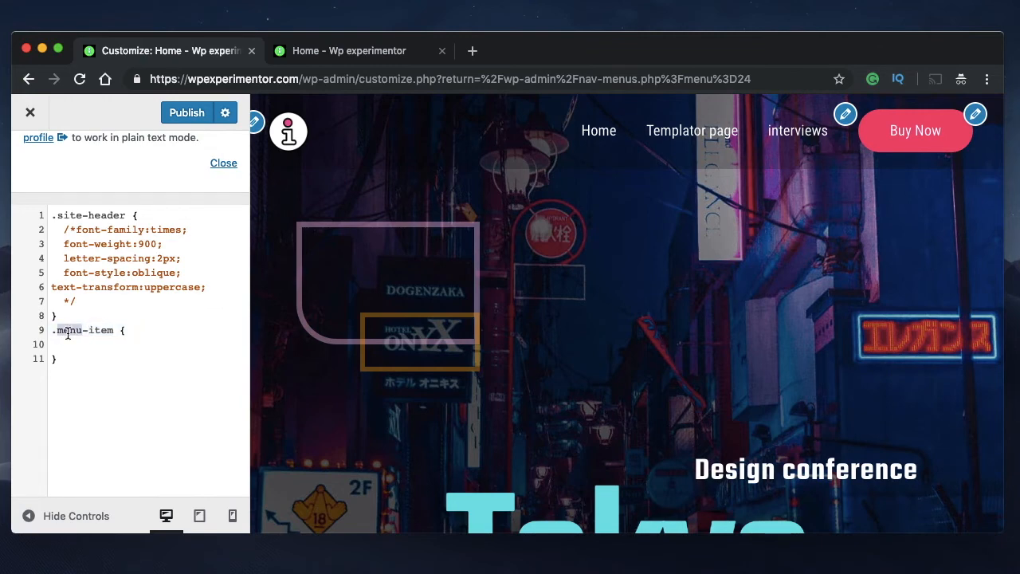
# Add position:relative; inside the empty .menu-item rule
pyautogui.click(83, 346)
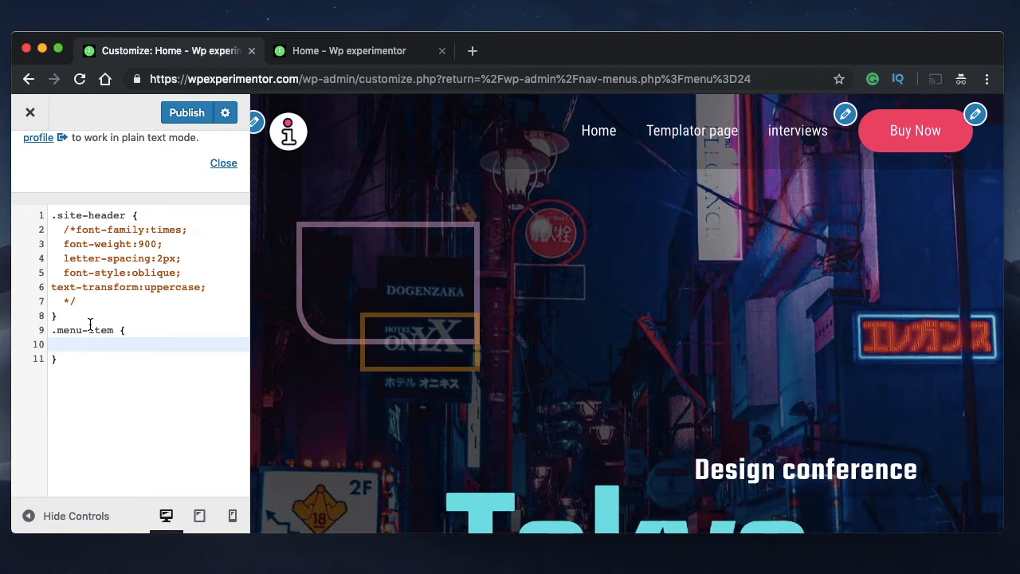
pyautogui.write('position:rela')
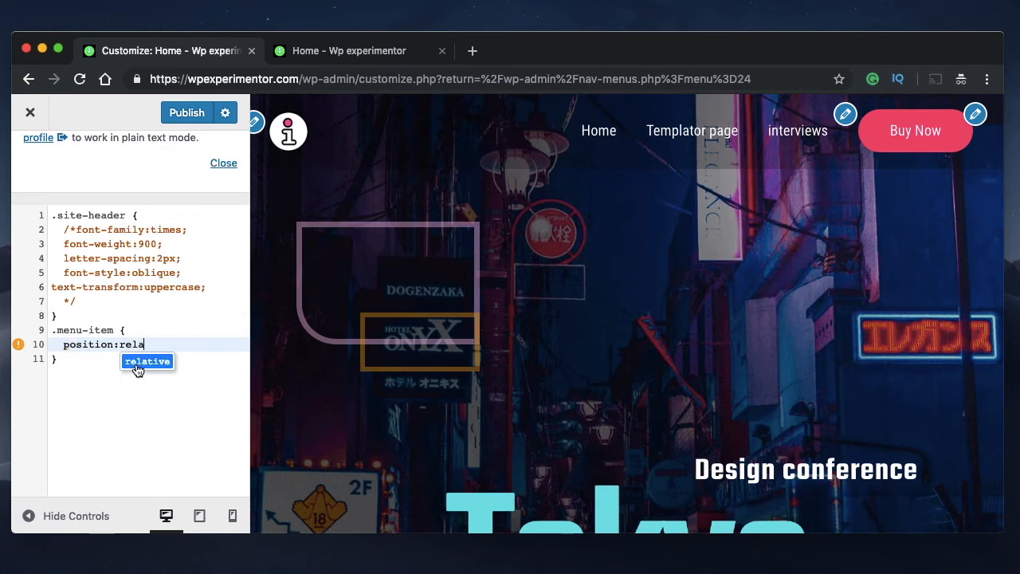
pyautogui.click(147, 361)
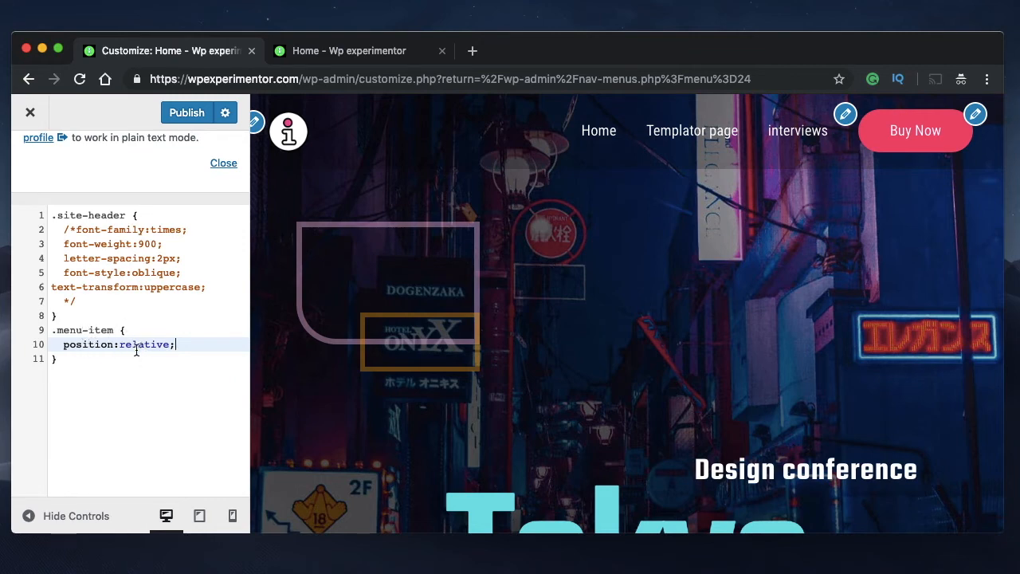
# Add right:100px on a new line below the position declaration in the .menu-item rule
pyautogui.click(179, 343)
pyautogui.press('Return')
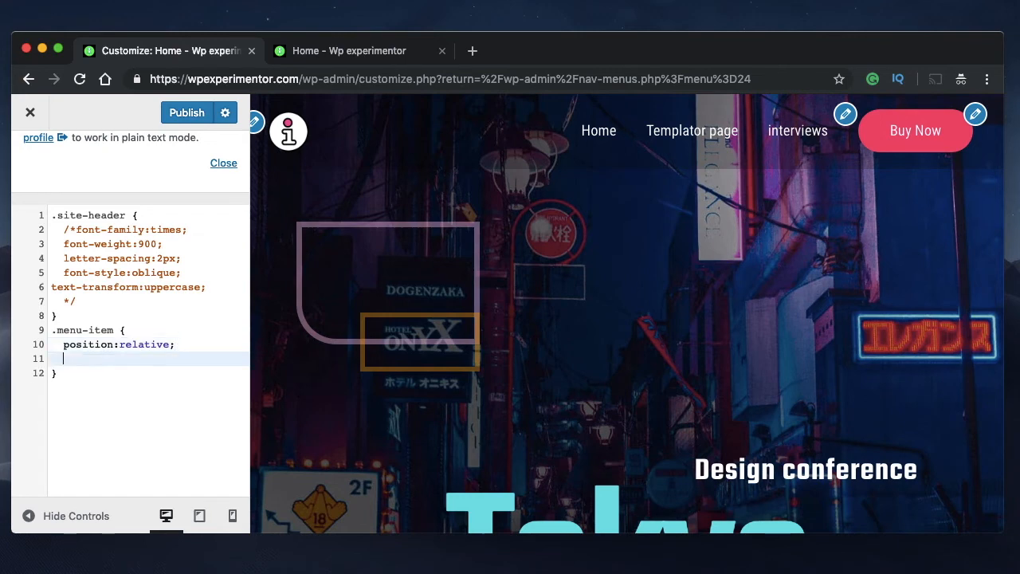
pyautogui.write('right:100px')
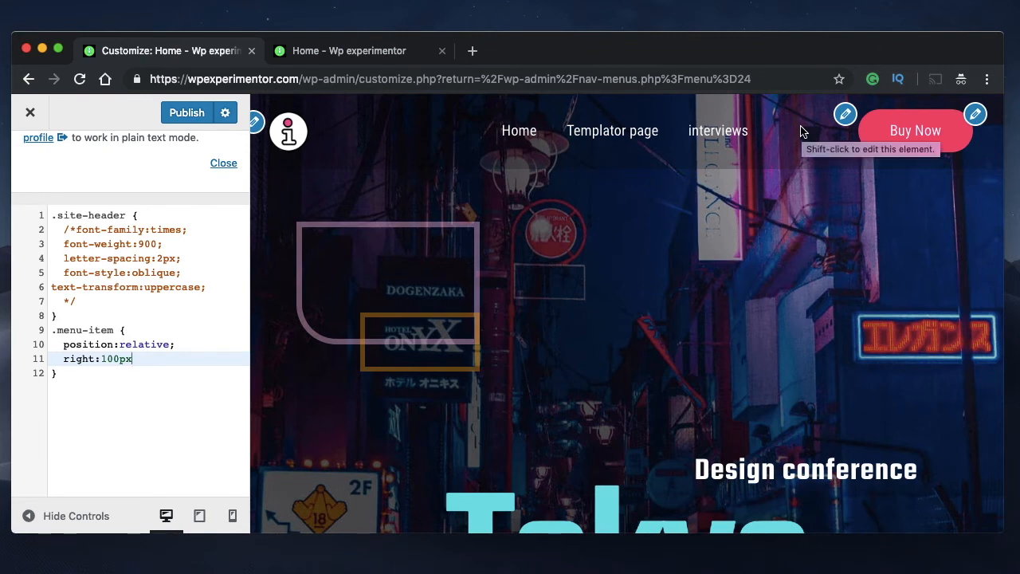
# Try offsetting the menu items with left:100px by replacing the right property name in the .menu-item rule
pyautogui.doubleClick(80, 357)
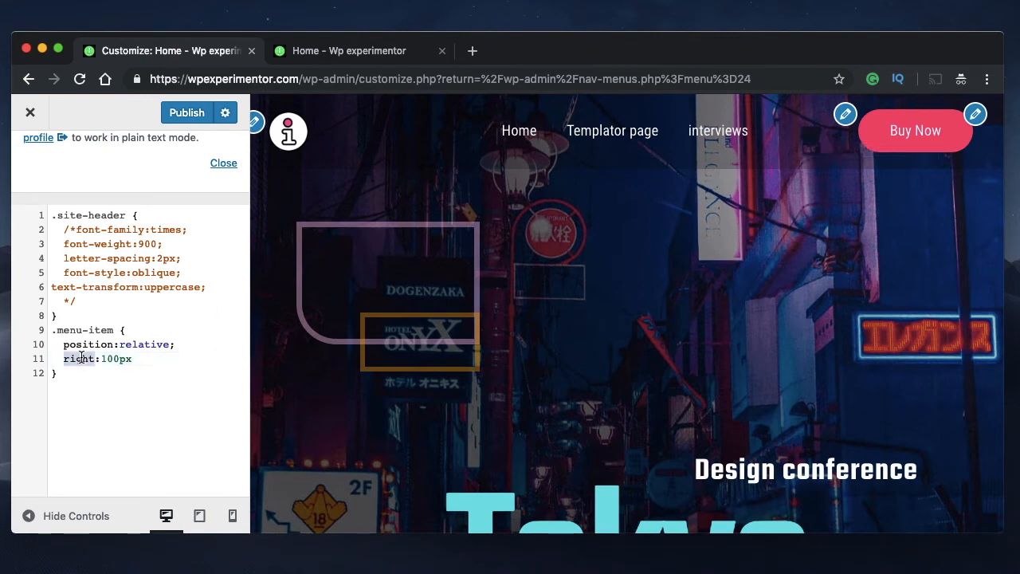
pyautogui.write('left')
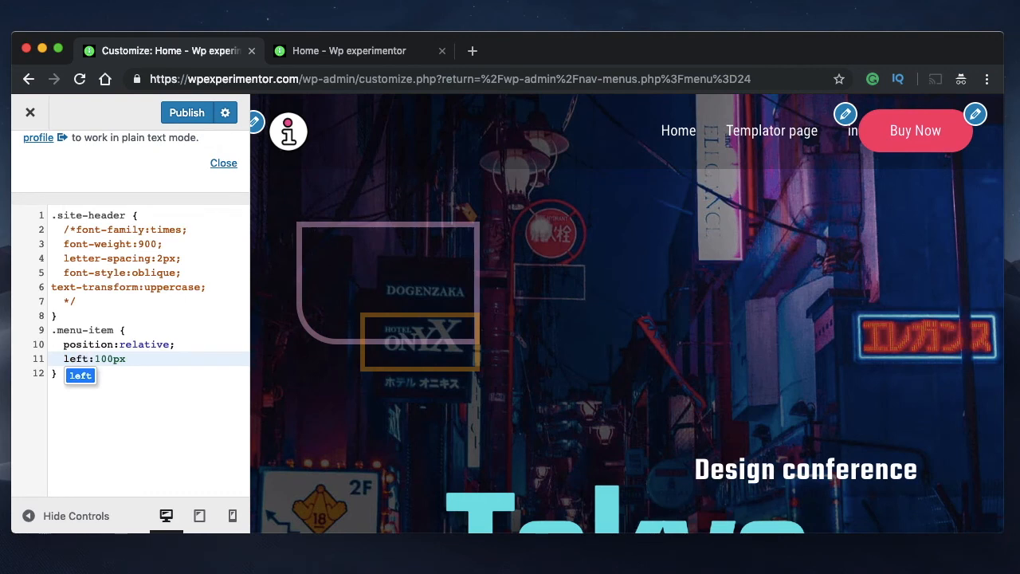
pyautogui.click(134, 358)
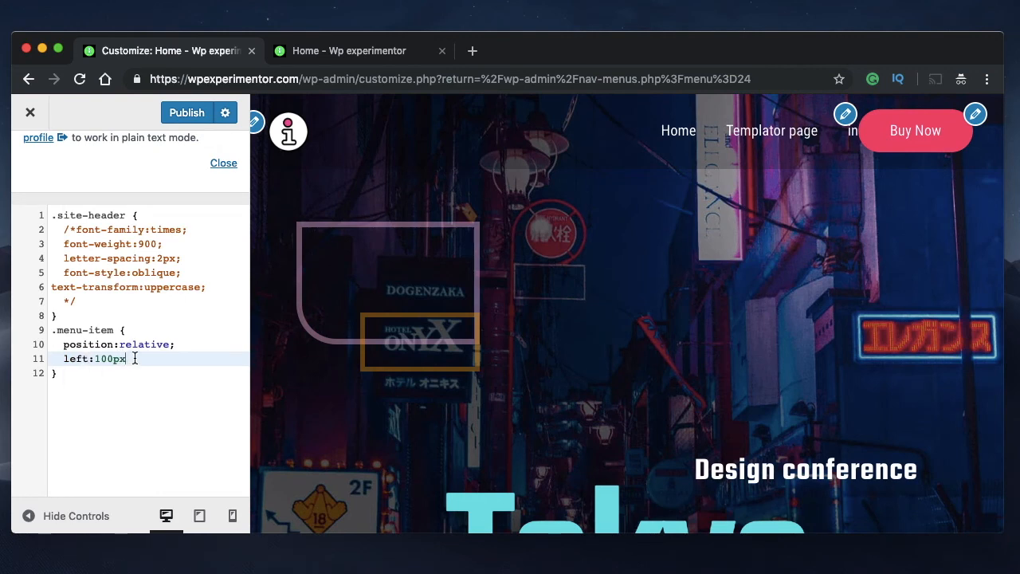
# Change the offset property in the .menu-item rule back to right
pyautogui.doubleClick(80, 359)
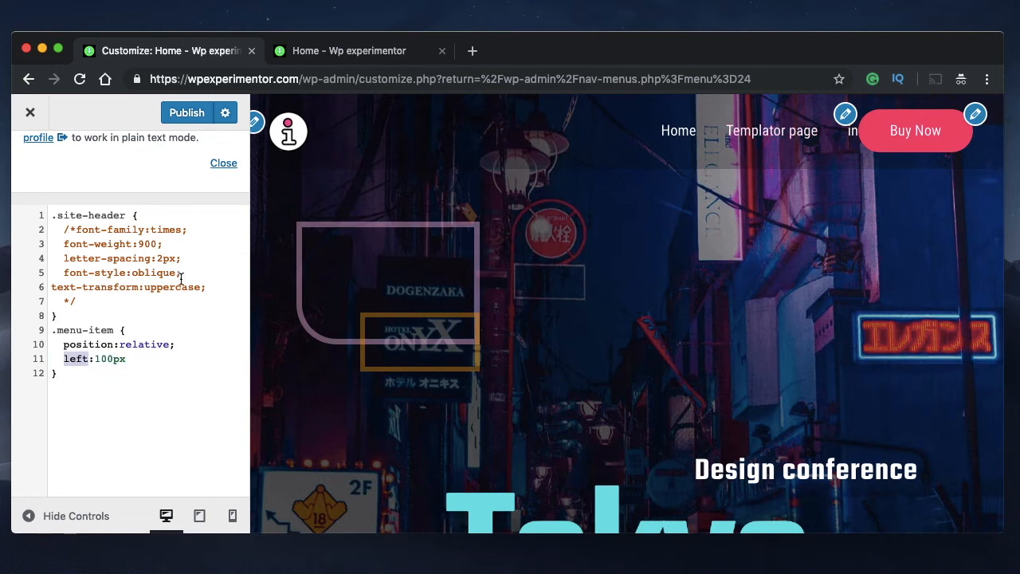
pyautogui.write('right')
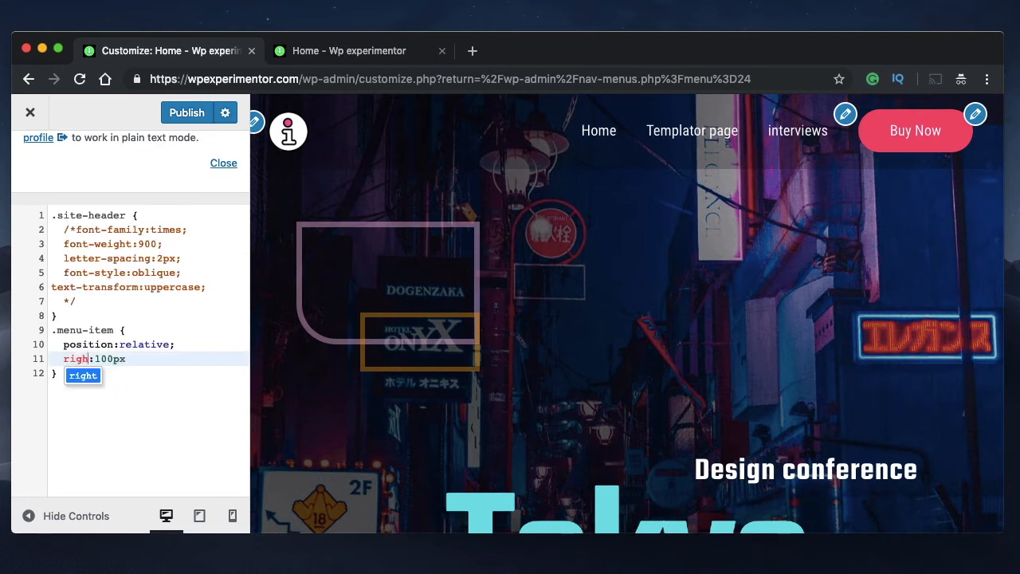
pyautogui.doubleClick(77, 359)
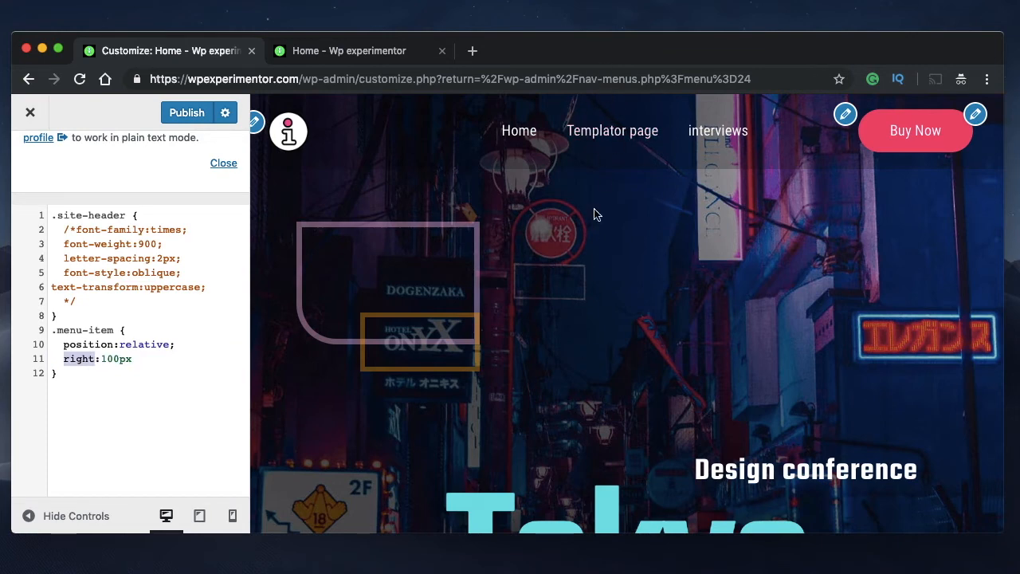
# End the right:100px declaration with a semicolon and add an empty line below it
pyautogui.click(153, 360)
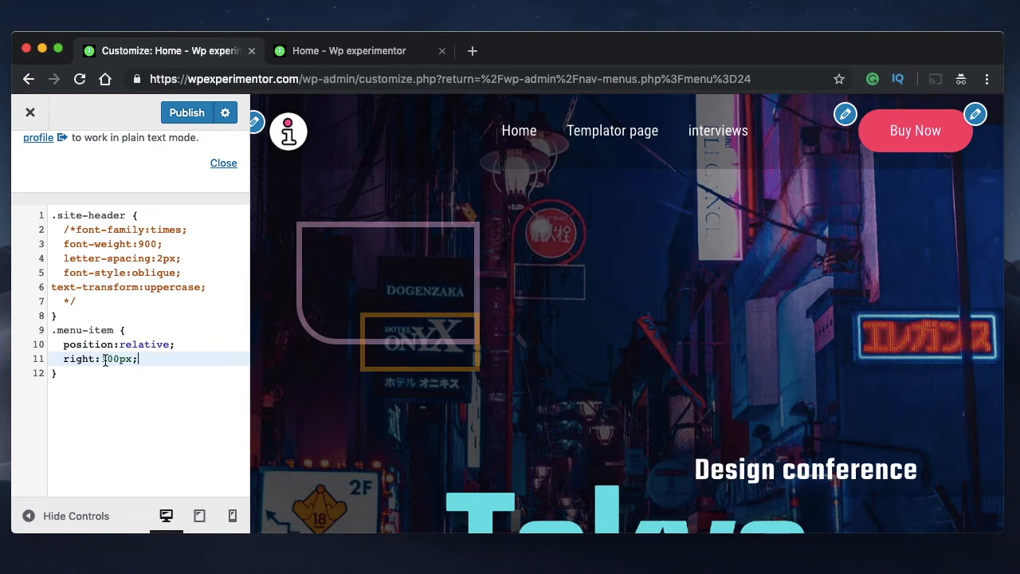
pyautogui.doubleClick(127, 359)
pyautogui.tripleClick(127, 360)
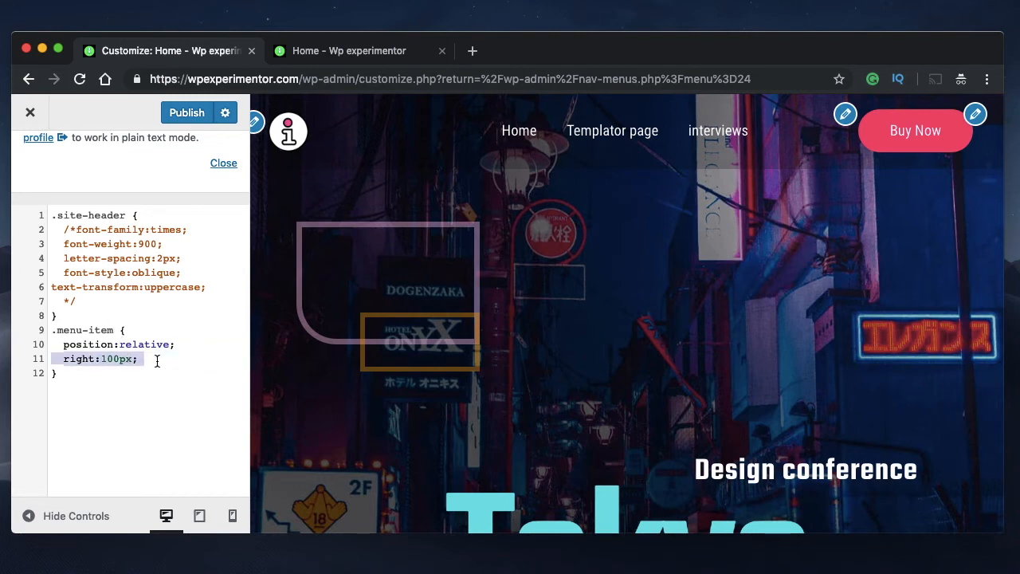
pyautogui.click(157, 359)
pyautogui.press('Return')
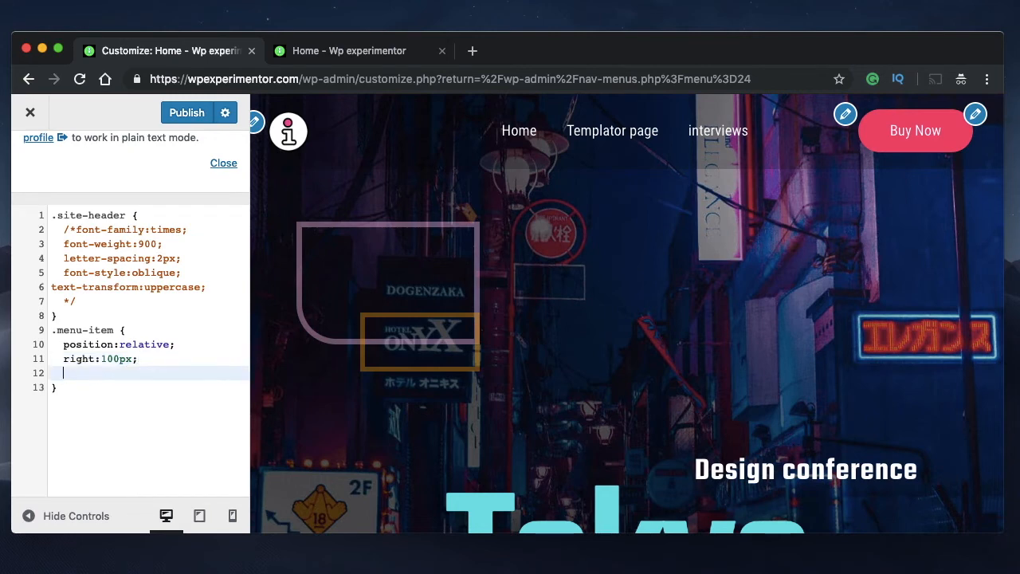
# Try right offsets of 300px and 200px in the .menu-item rule
pyautogui.tripleClick(111, 359)
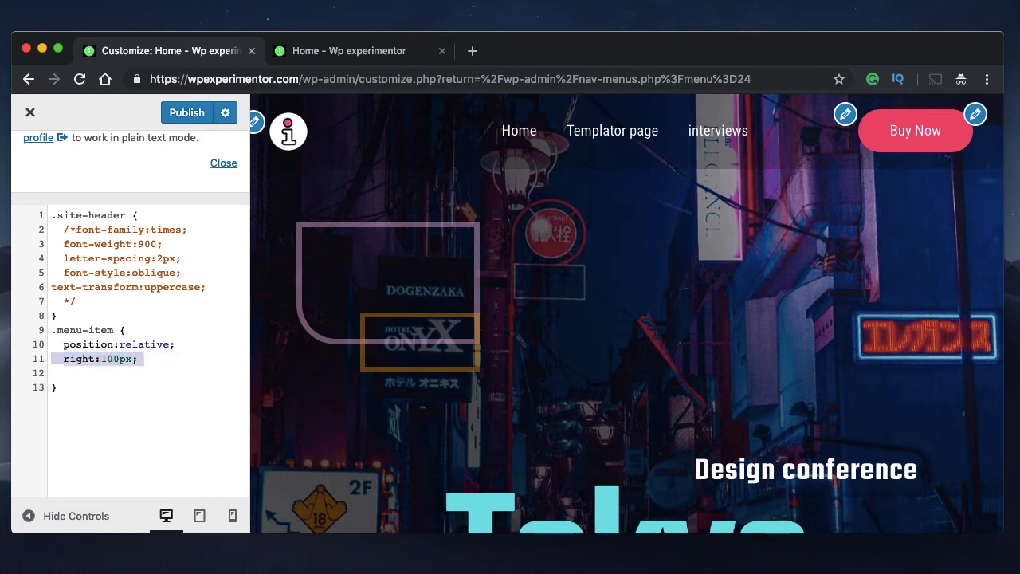
pyautogui.press('BackSpace')
pyautogui.press('super+z')
pyautogui.click(134, 360)
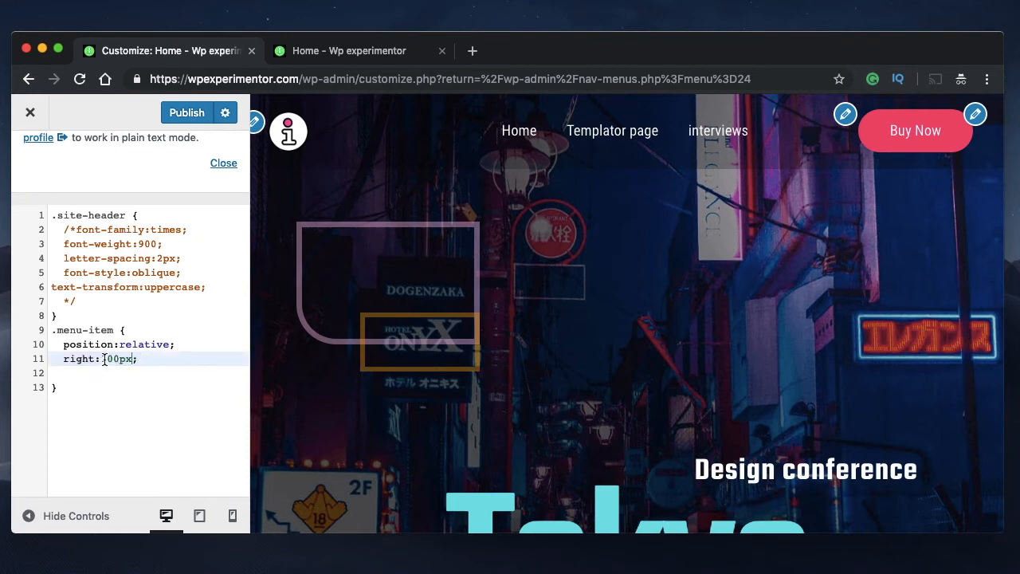
pyautogui.click(108, 360)
pyautogui.press('BackSpace')
pyautogui.write('3')
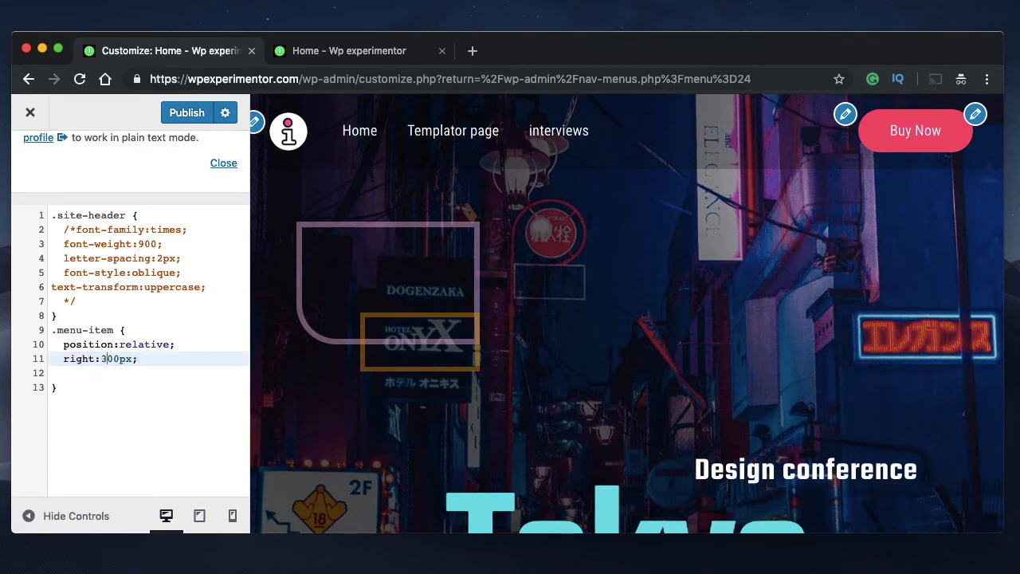
pyautogui.press('BackSpace')
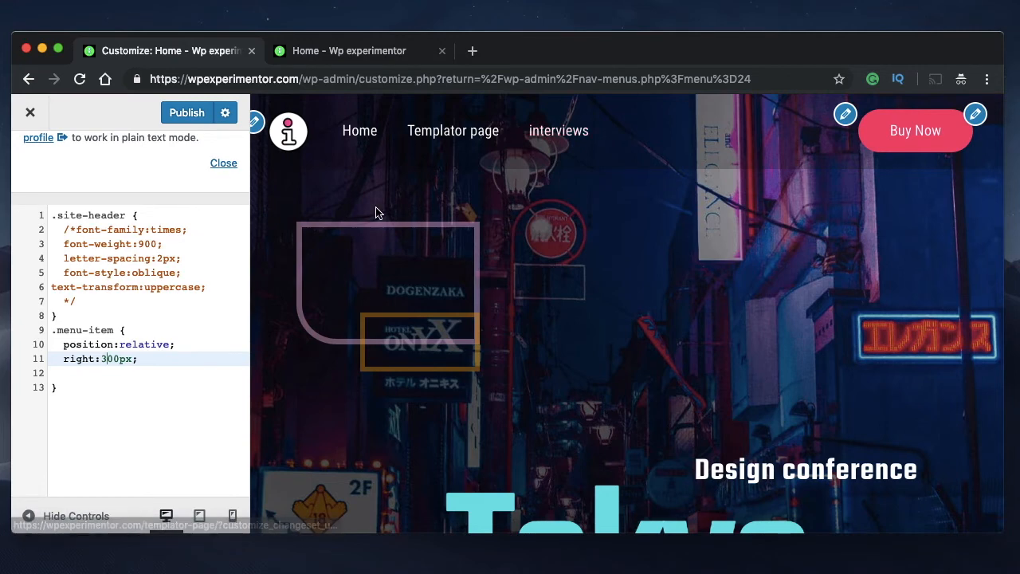
pyautogui.write('2')
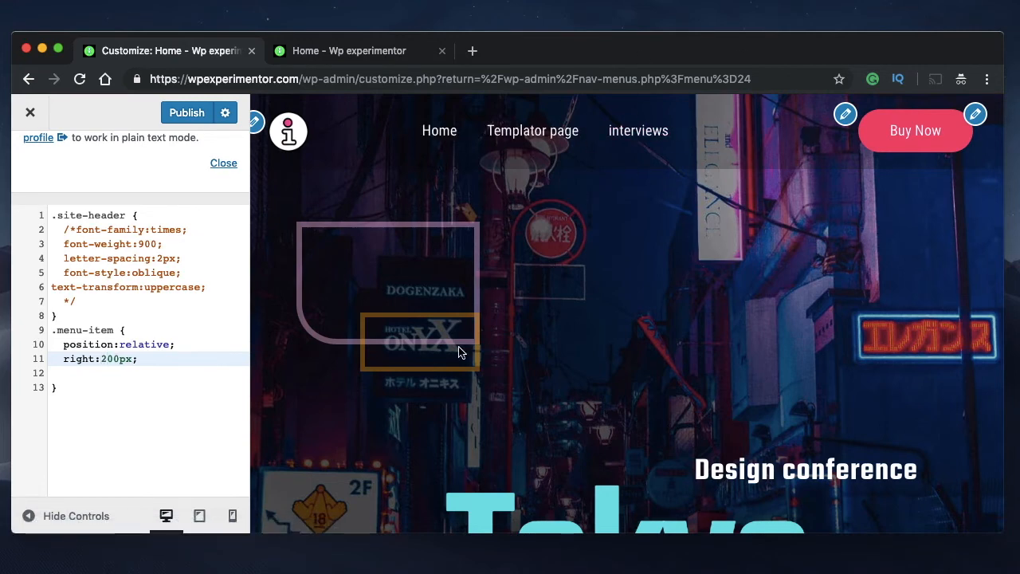
# Set the right offset in the .menu-item rule to 30%
pyautogui.doubleClick(101, 359)
pyautogui.press('BackSpace')
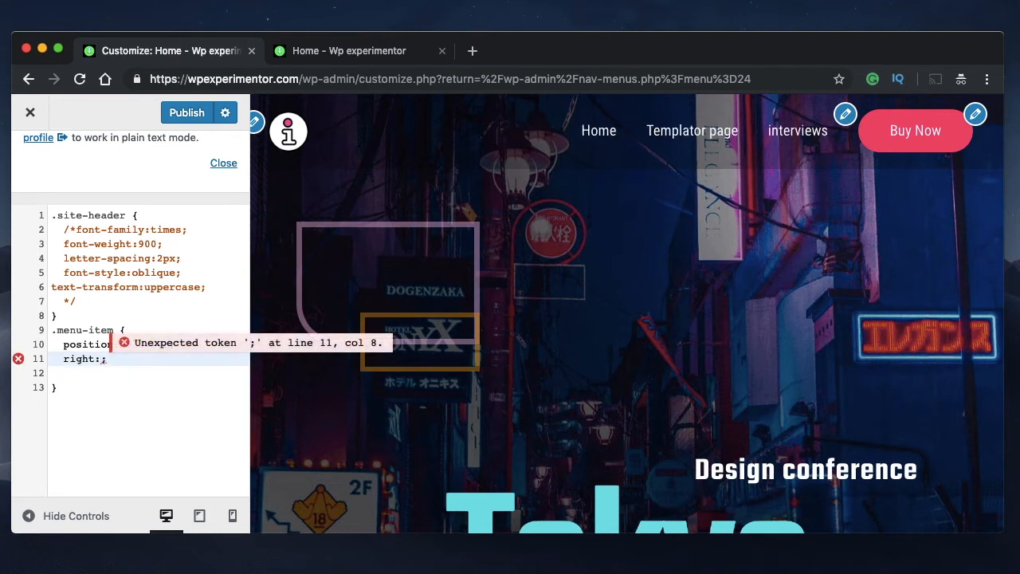
pyautogui.write('30')
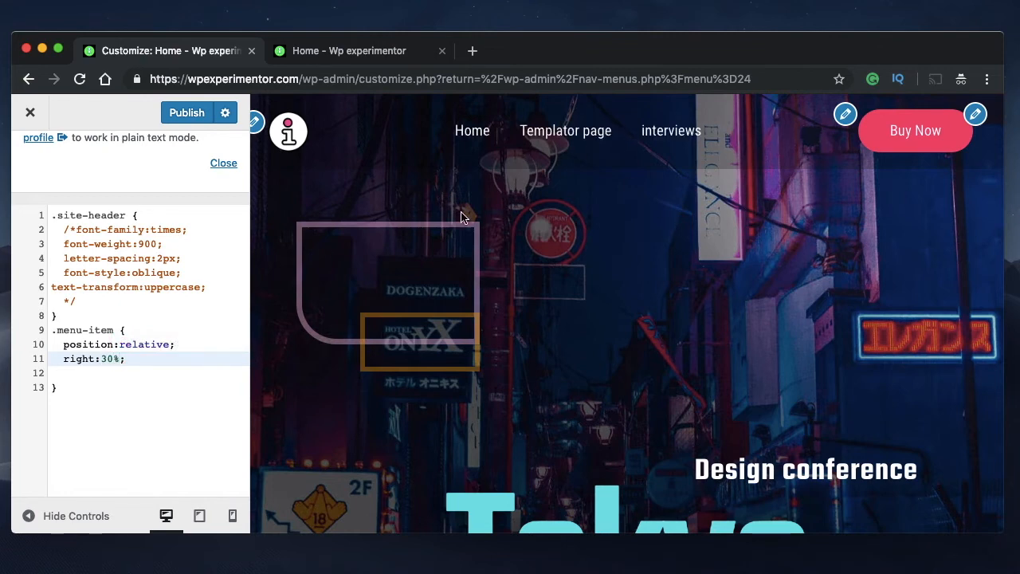
# Examine the number and percentage unit of the right declaration in the .menu-item rule
pyautogui.doubleClick(115, 359)
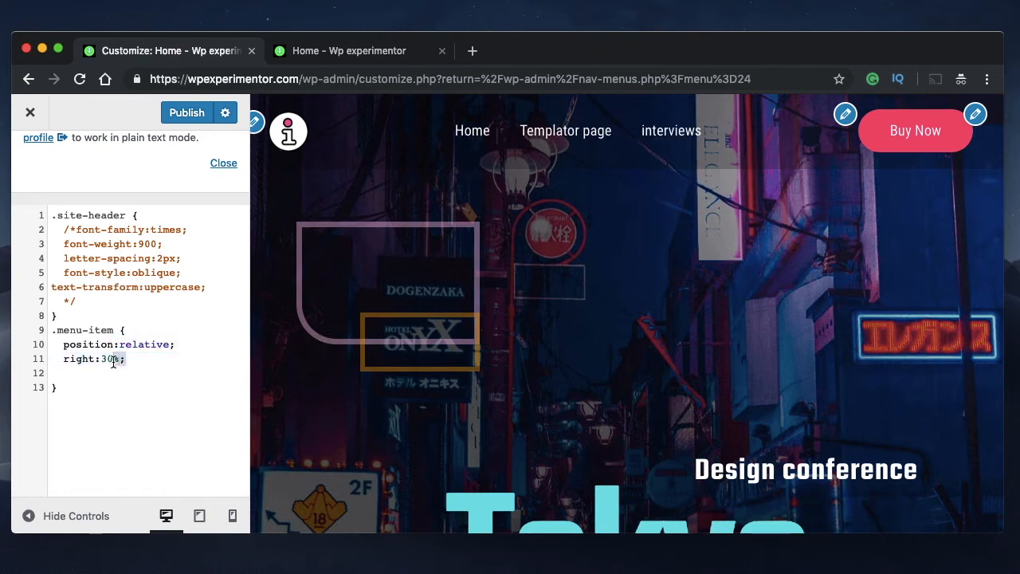
pyautogui.click(108, 360)
pyautogui.doubleClick(109, 361)
pyautogui.doubleClick(117, 359)
pyautogui.click(122, 358)
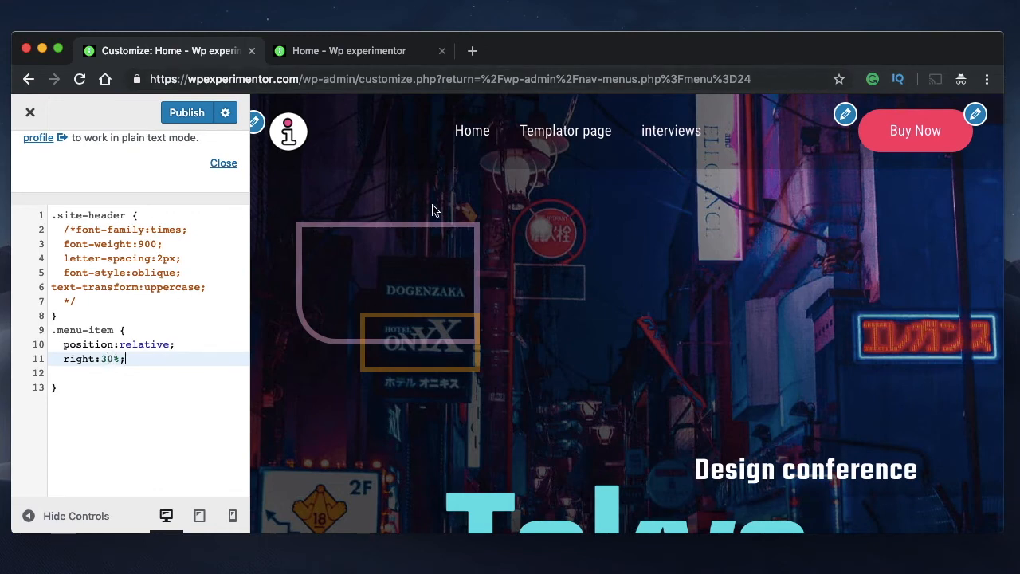
pyautogui.tripleClick(73, 361)
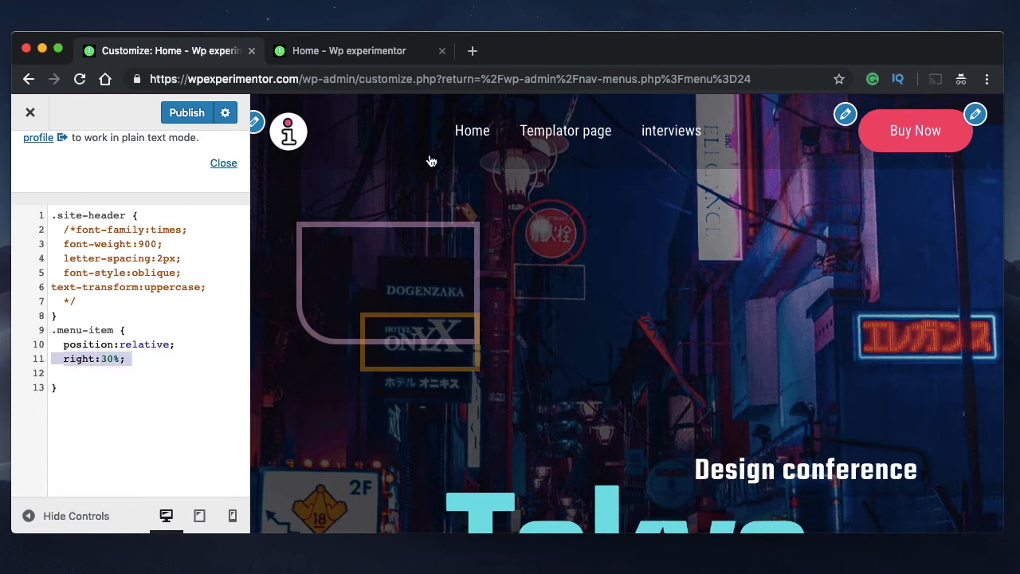
# Add a second declaration, right:300px;, below right:30% in the .menu-item rule for comparison
pyautogui.click(133, 359)
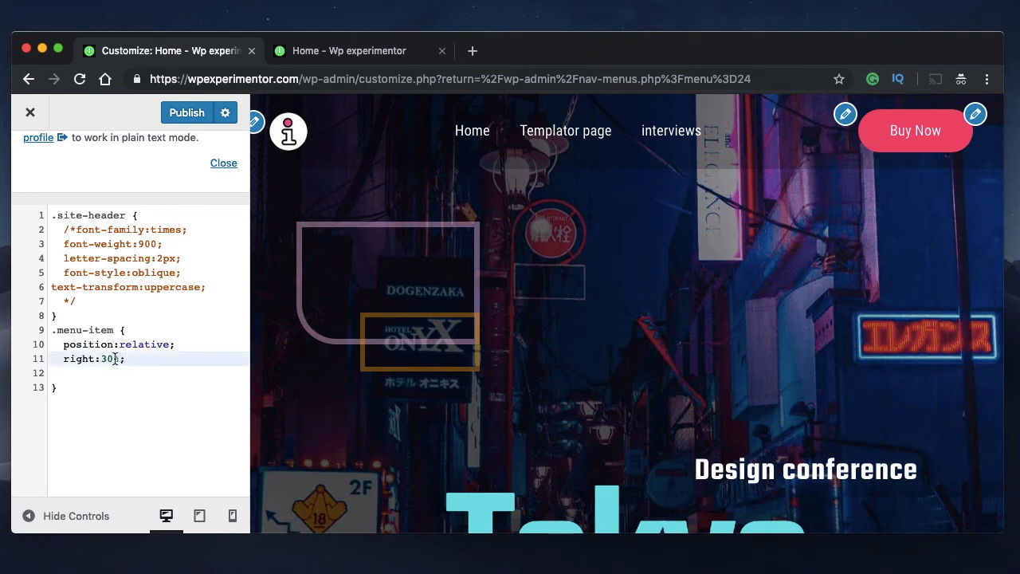
pyautogui.press('Return')
pyautogui.write('right:')
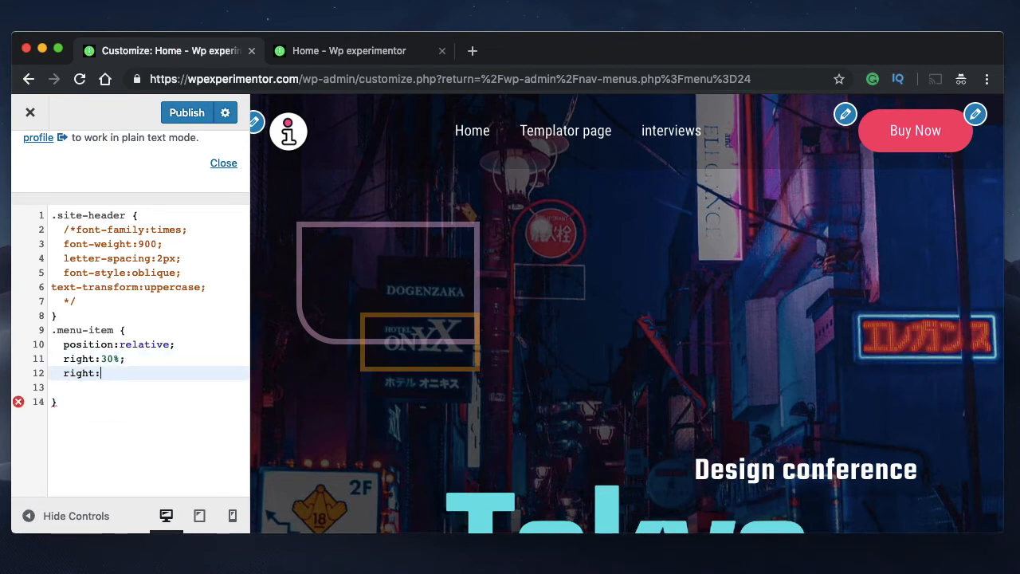
pyautogui.write('300px;')
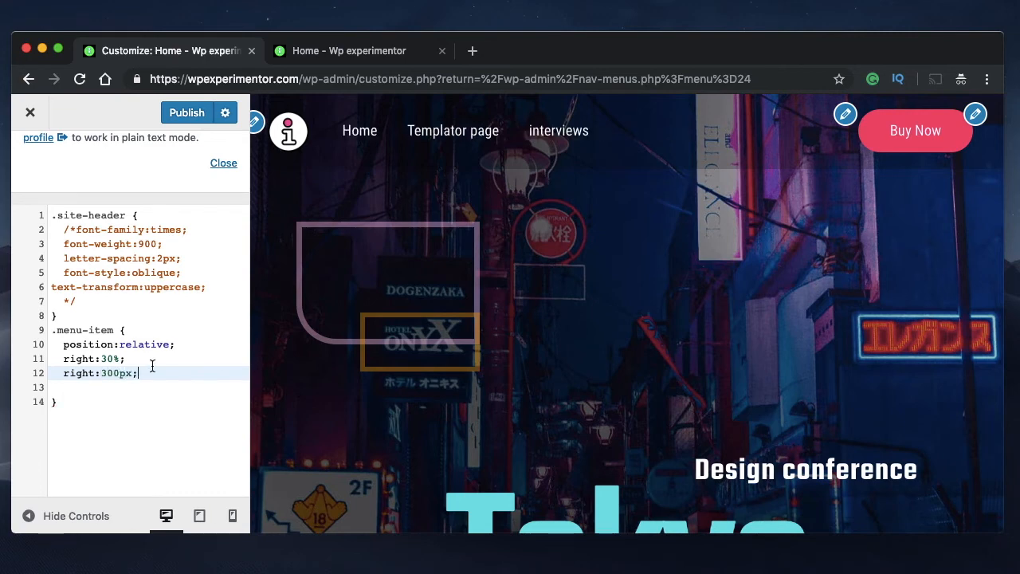
# Delete the right:30% line from the .menu-item rule and change the remaining right offset to 30%
pyautogui.tripleClick(109, 359)
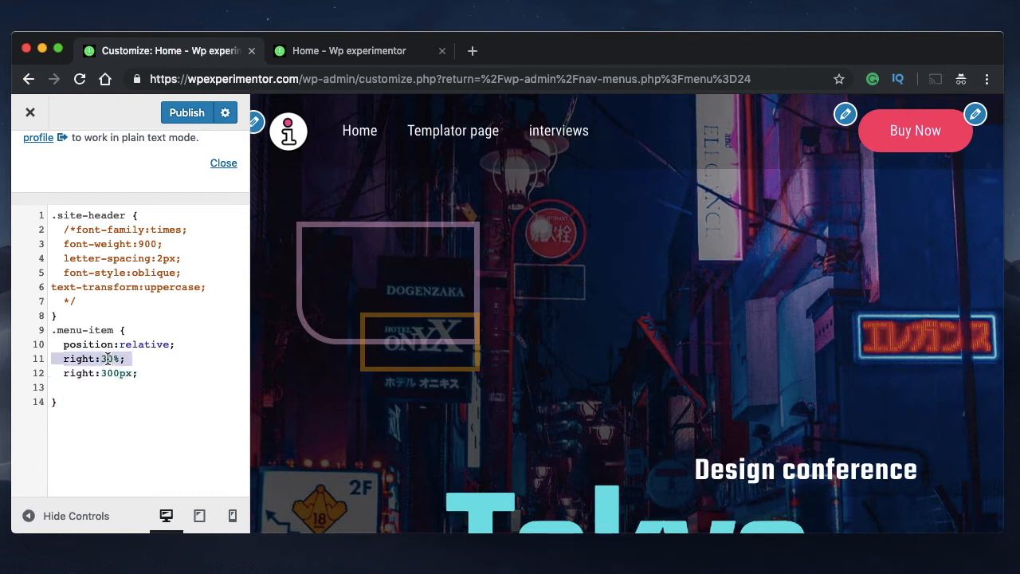
pyautogui.press('BackSpace')
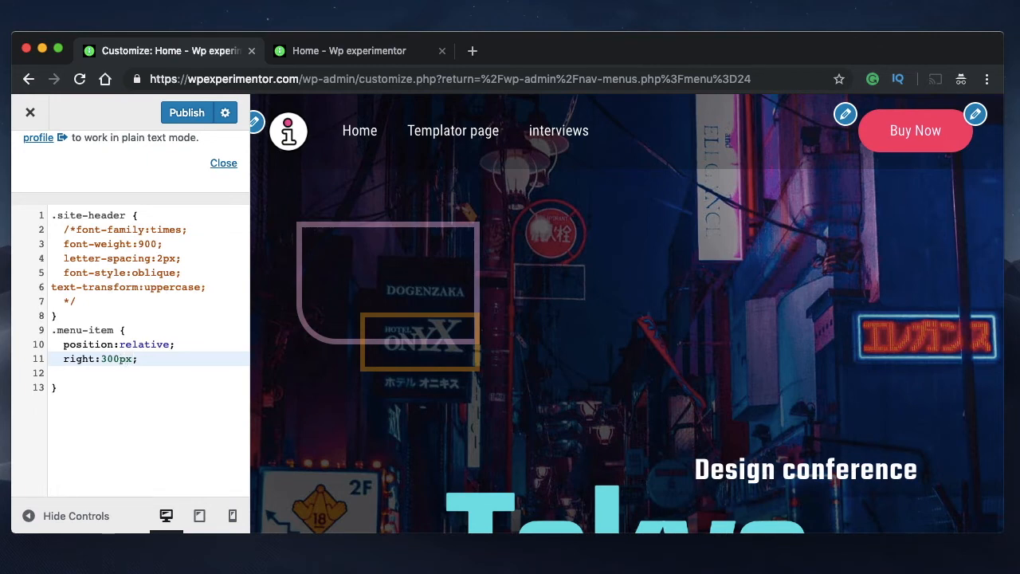
pyautogui.press('BackSpace')
pyautogui.press('BackSpace')
pyautogui.press('BackSpace')
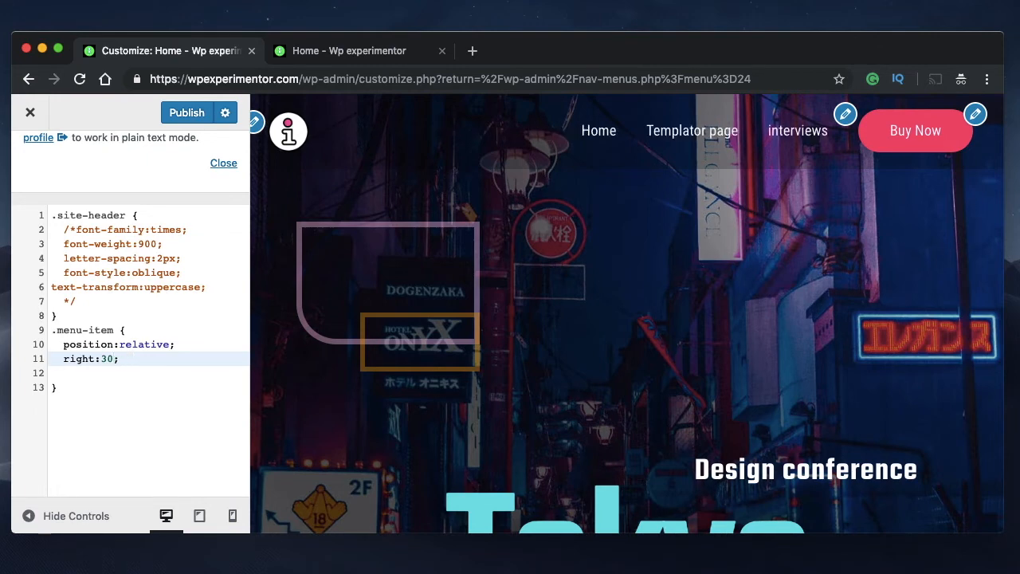
pyautogui.write('%')
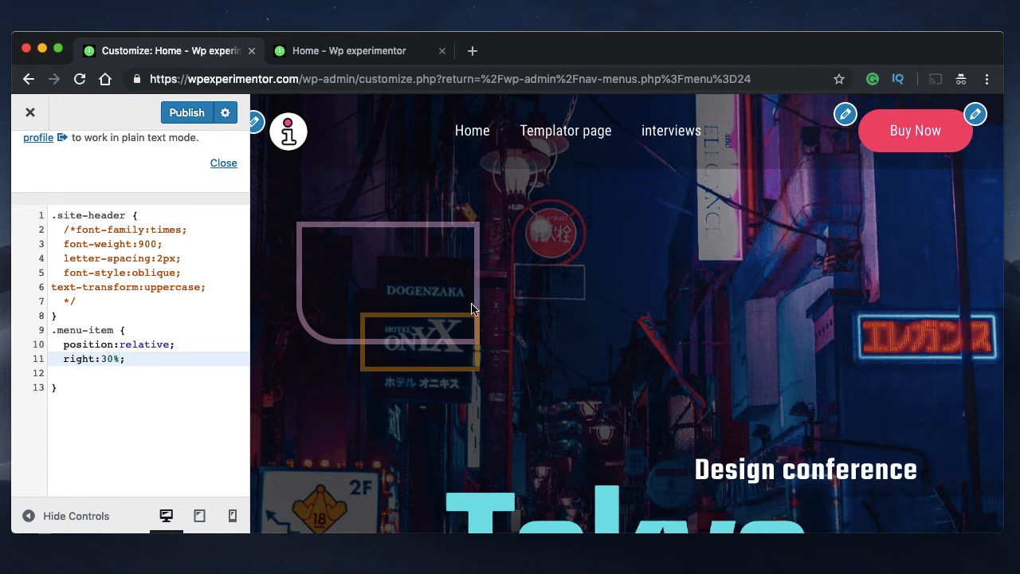
# Publish the customized header CSS
pyautogui.doubleClick(82, 358)
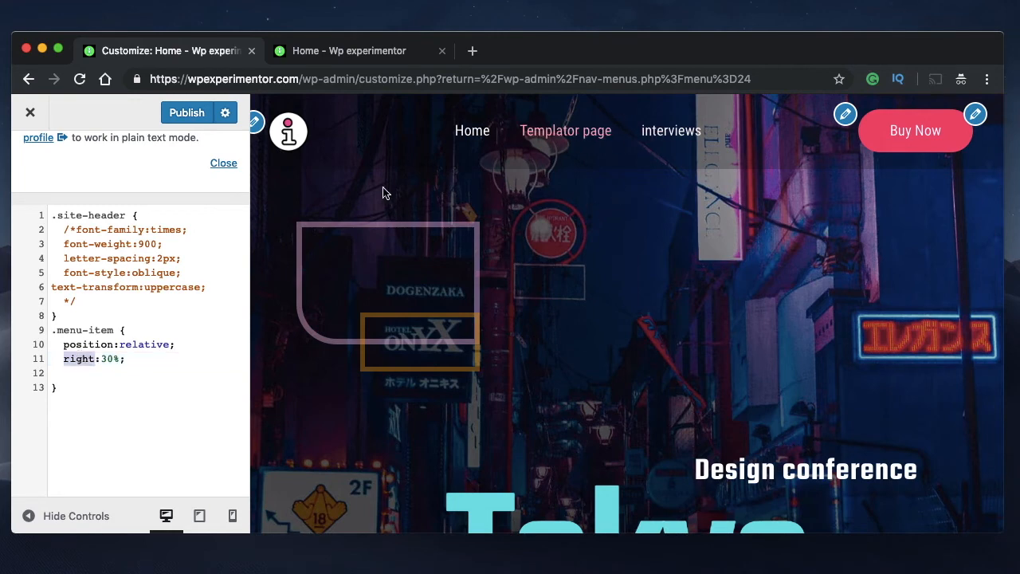
pyautogui.click(189, 114)
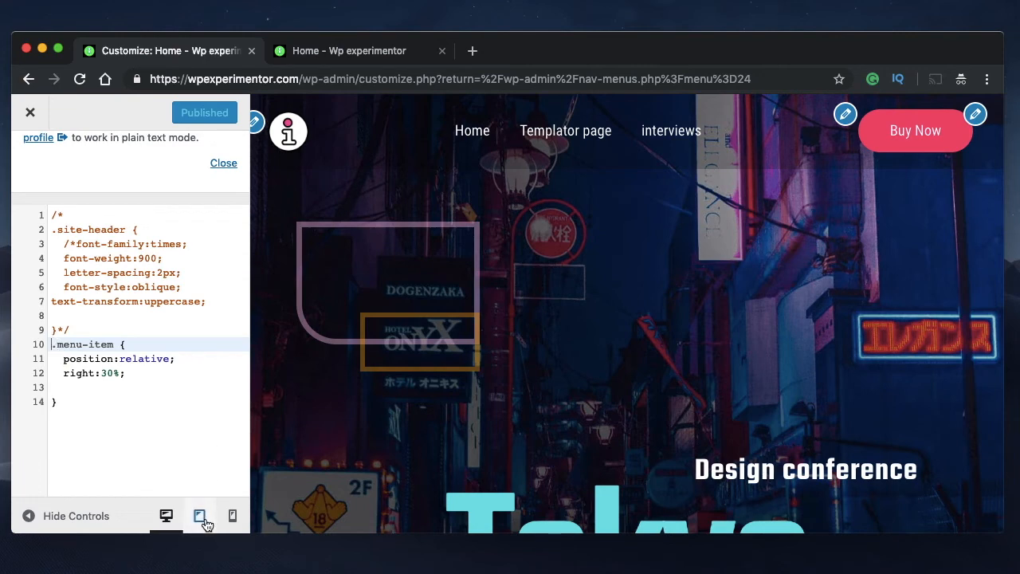
# Preview the page at tablet size and expand the header menu to check the effect of the right offset
pyautogui.click(103, 360)
pyautogui.doubleClick(80, 373)
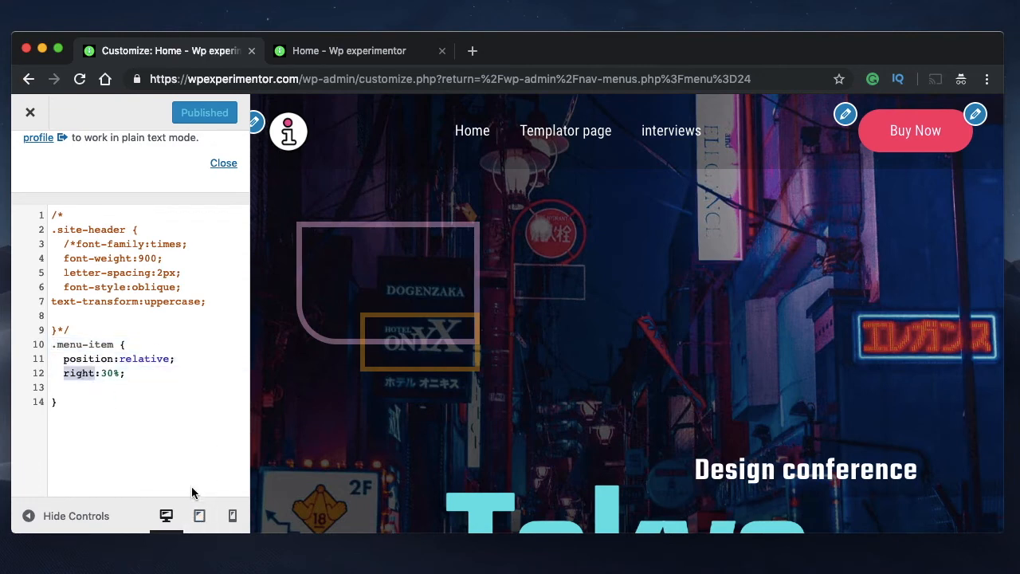
pyautogui.click(199, 516)
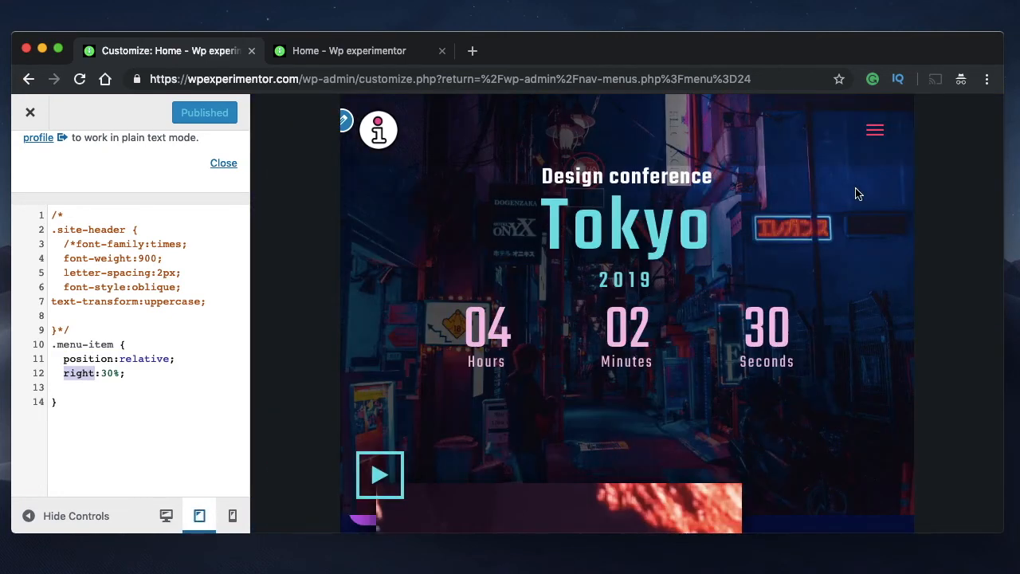
pyautogui.click(874, 130)
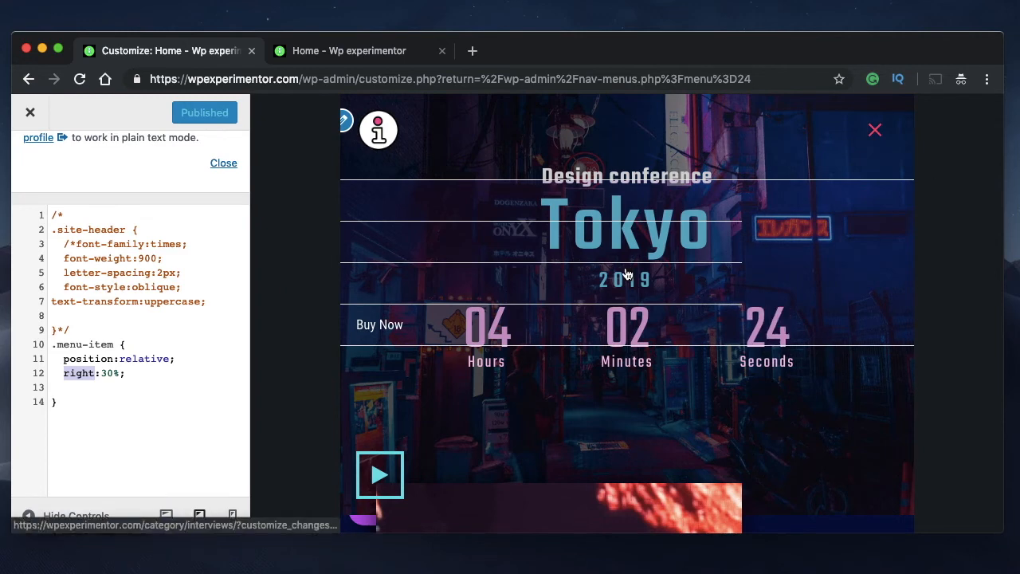
pyautogui.click(139, 374)
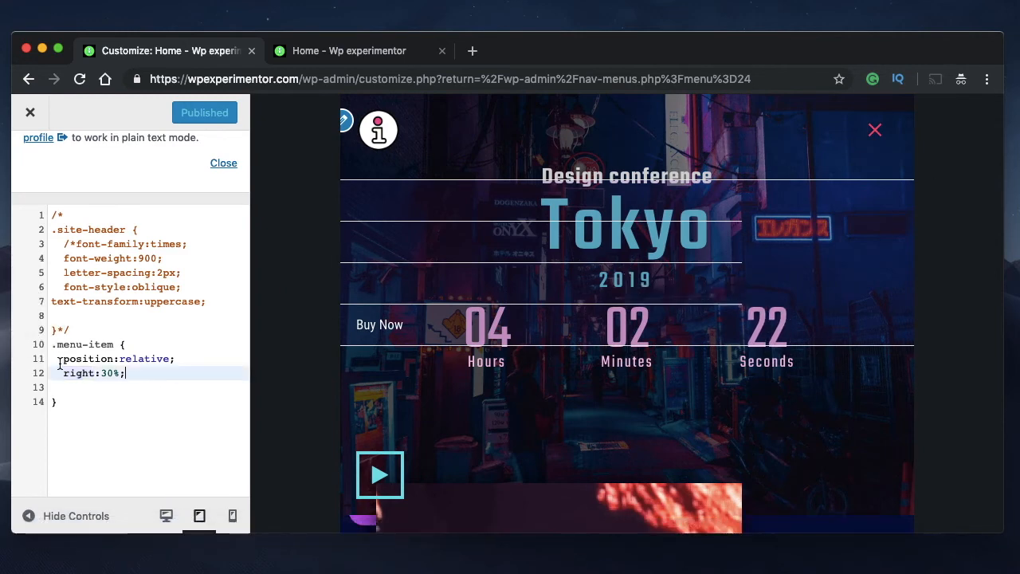
# Check the expanded header menu at mobile size and return to the desktop preview
pyautogui.click(232, 516)
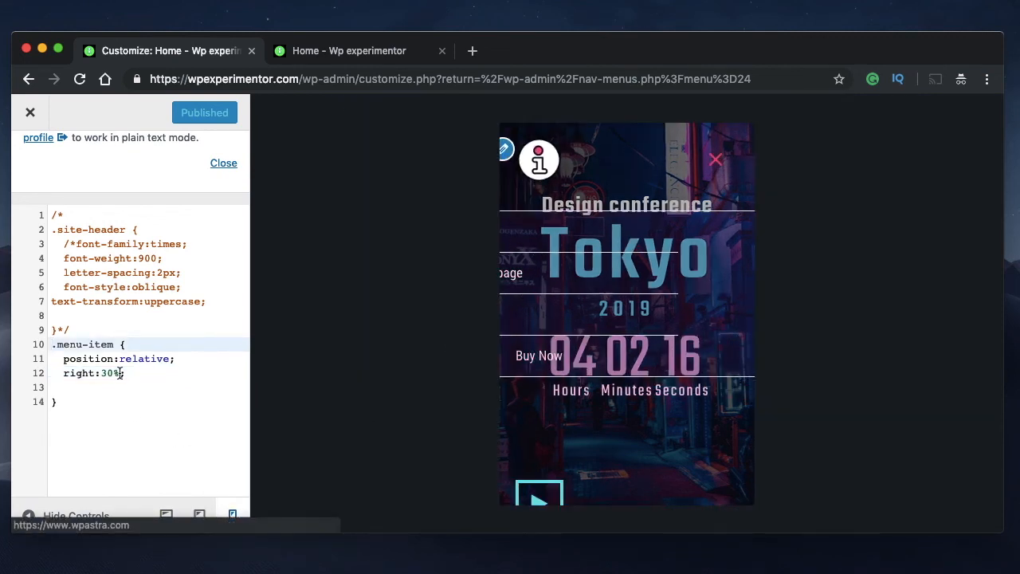
pyautogui.click(98, 358)
pyautogui.click(165, 515)
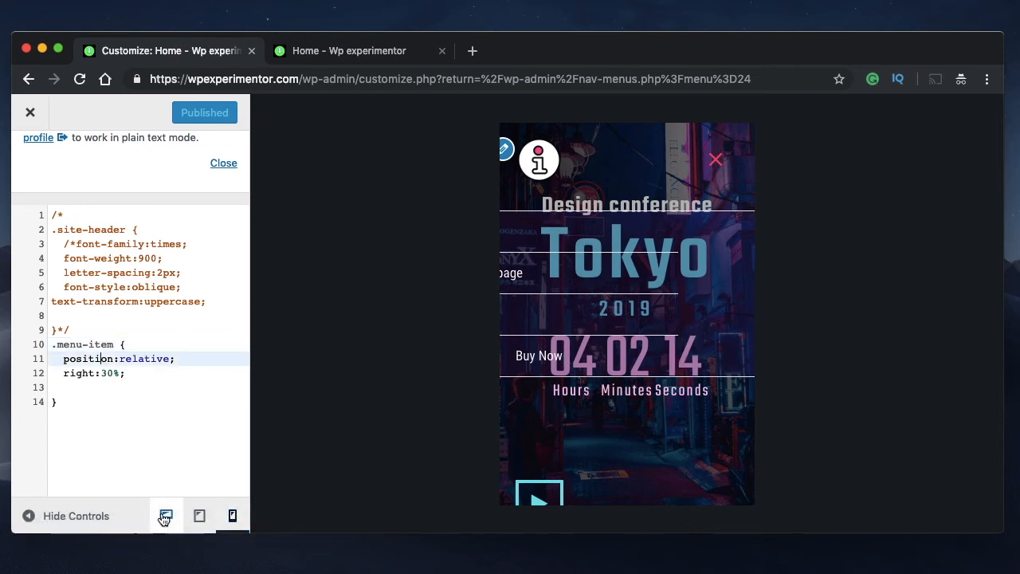
pyautogui.click(109, 346)
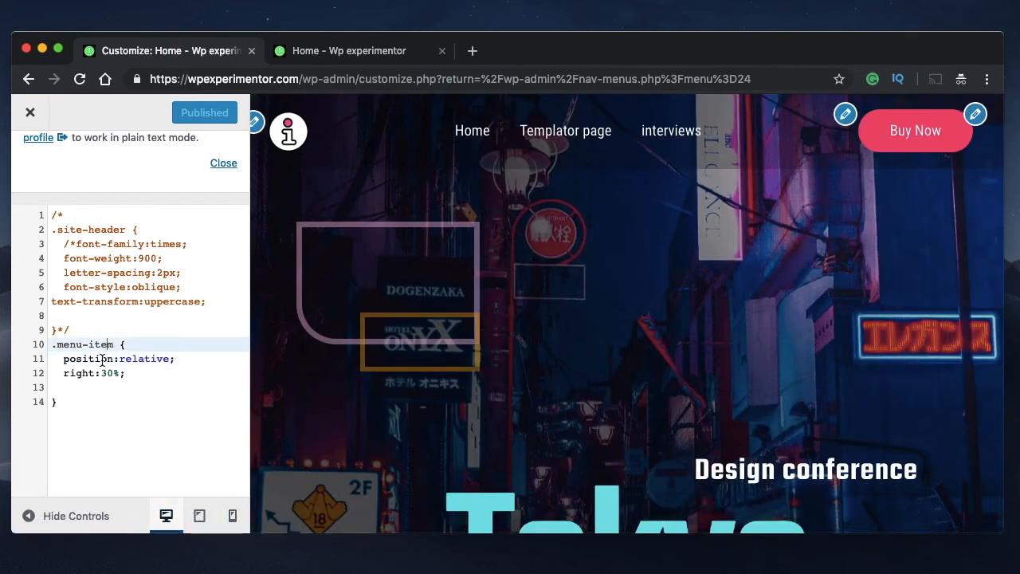
pyautogui.click(89, 408)
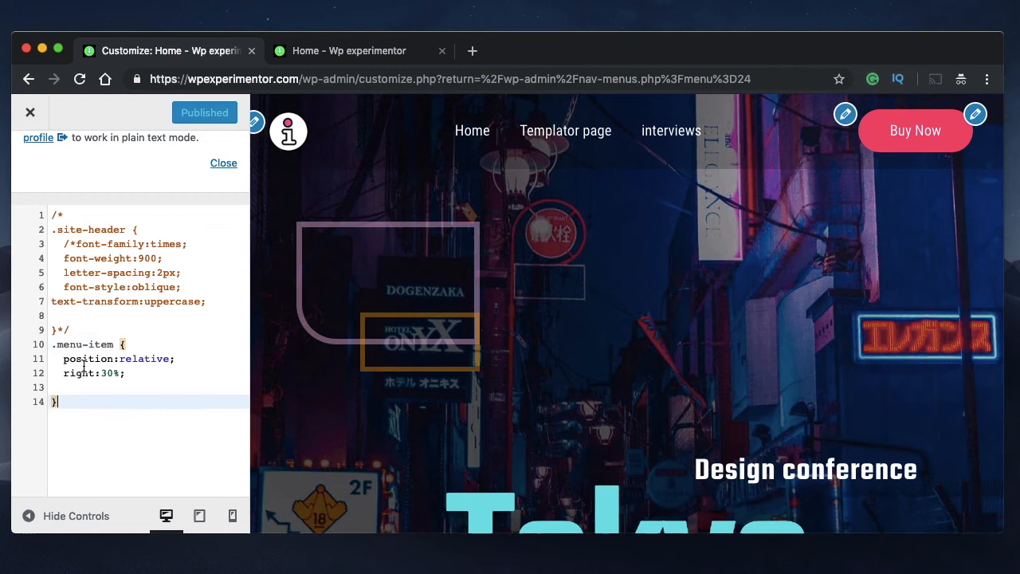
pyautogui.click(53, 345)
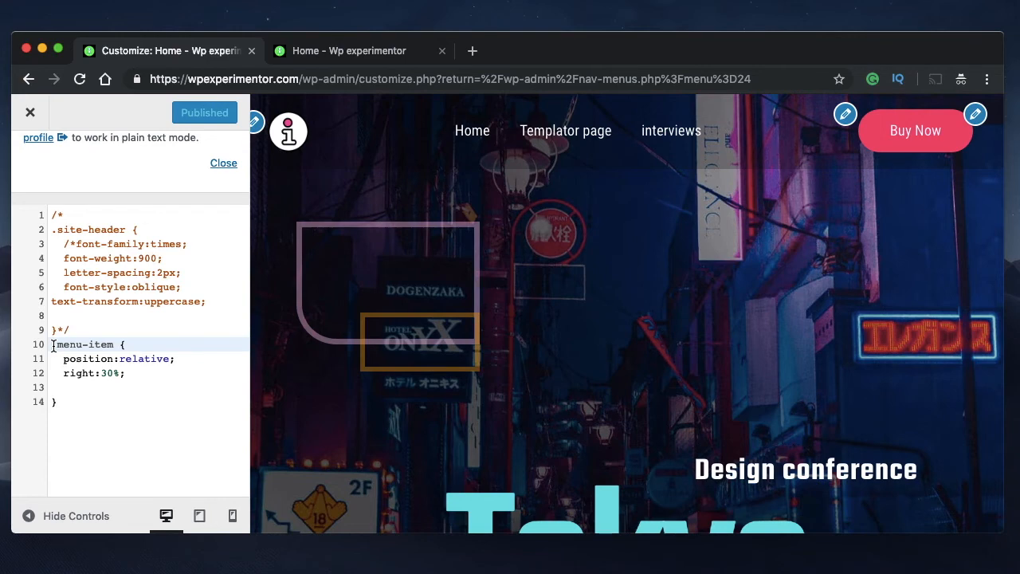
pyautogui.click(82, 402)
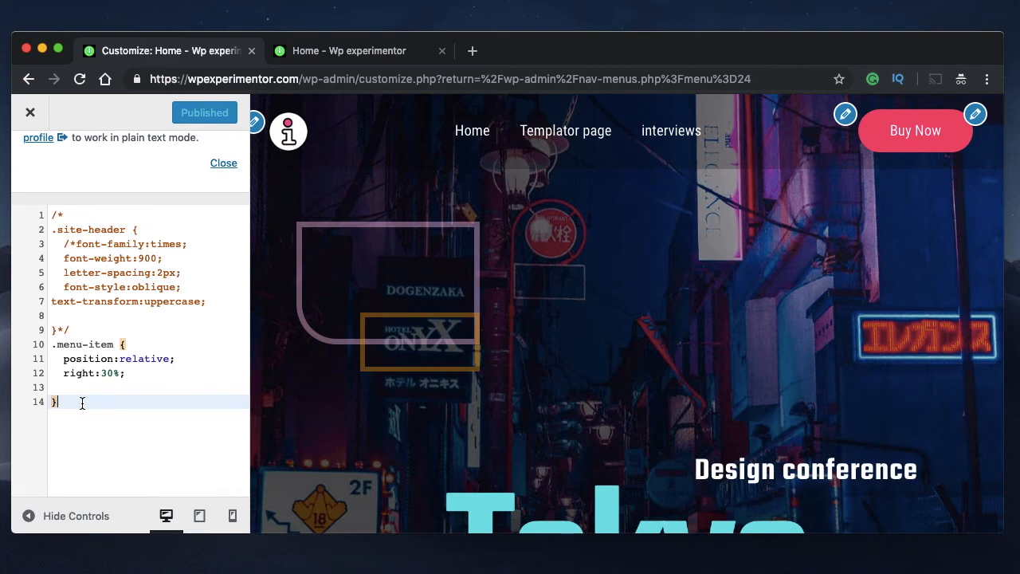
pyautogui.click(54, 347)
pyautogui.click(76, 397)
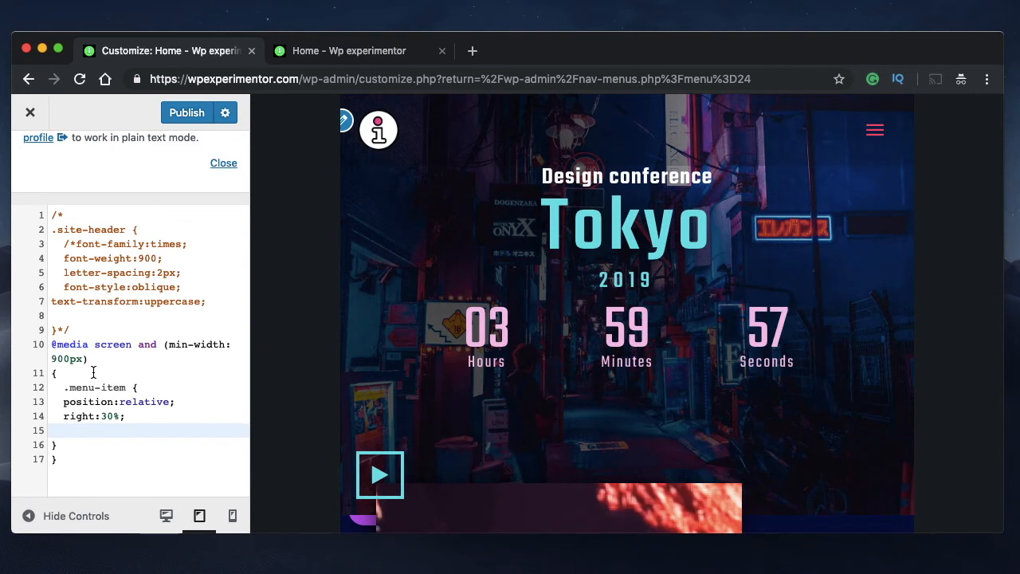
pyautogui.click(93, 368)
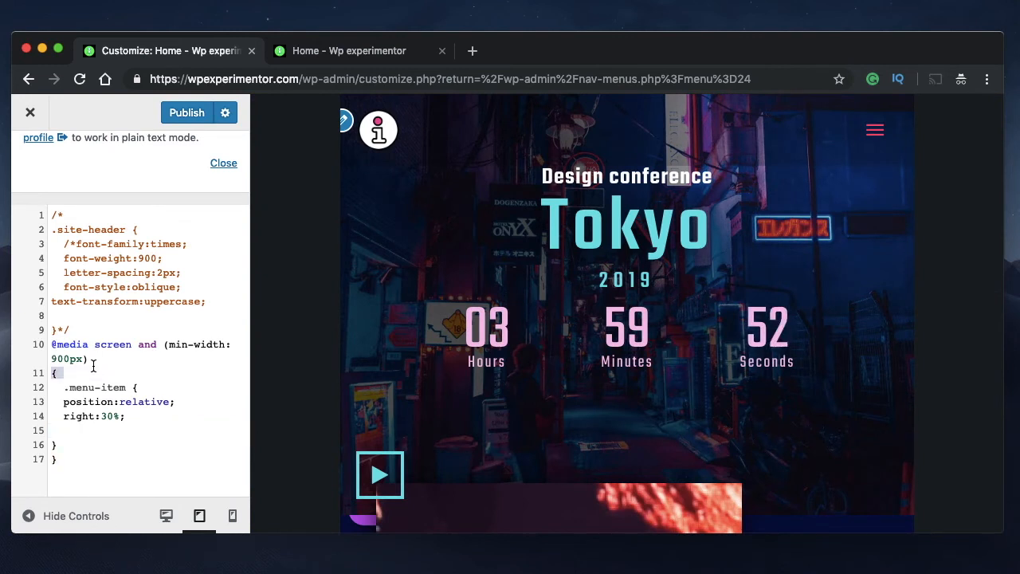
# Examine the media query's condition line and the .menu-item rule enclosed in its braces
pyautogui.tripleClick(86, 359)
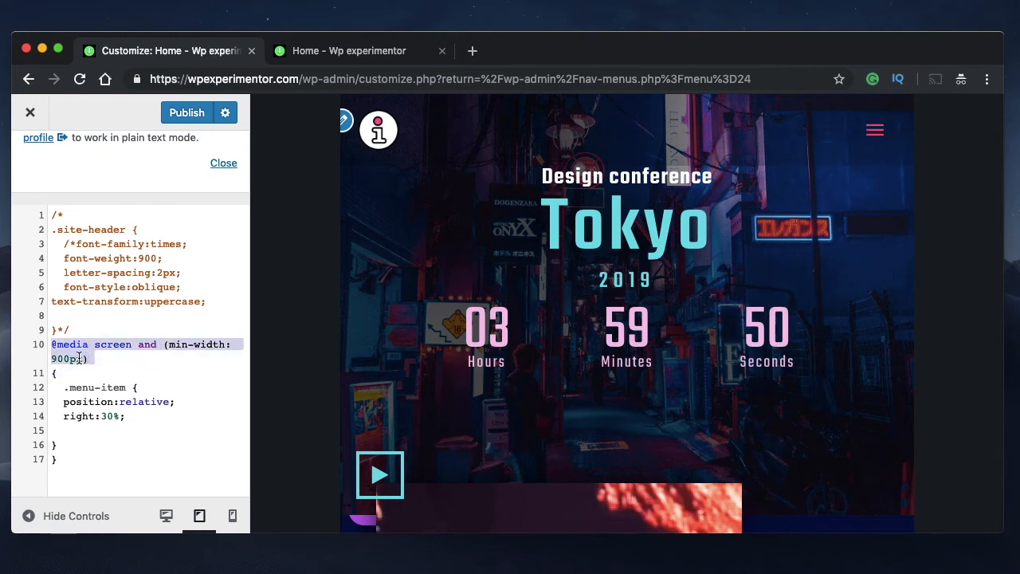
pyautogui.click(64, 358)
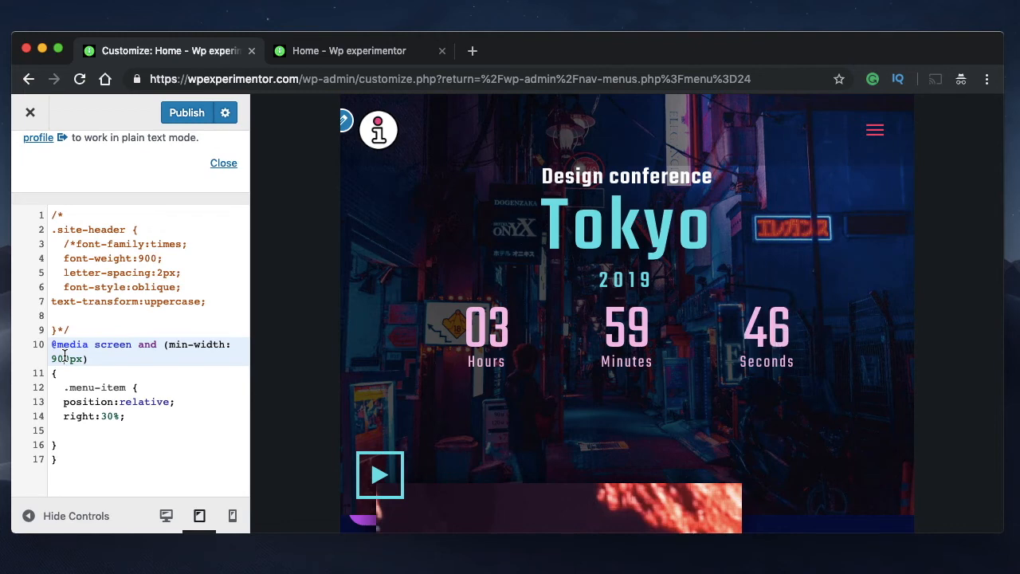
pyautogui.tripleClick(64, 357)
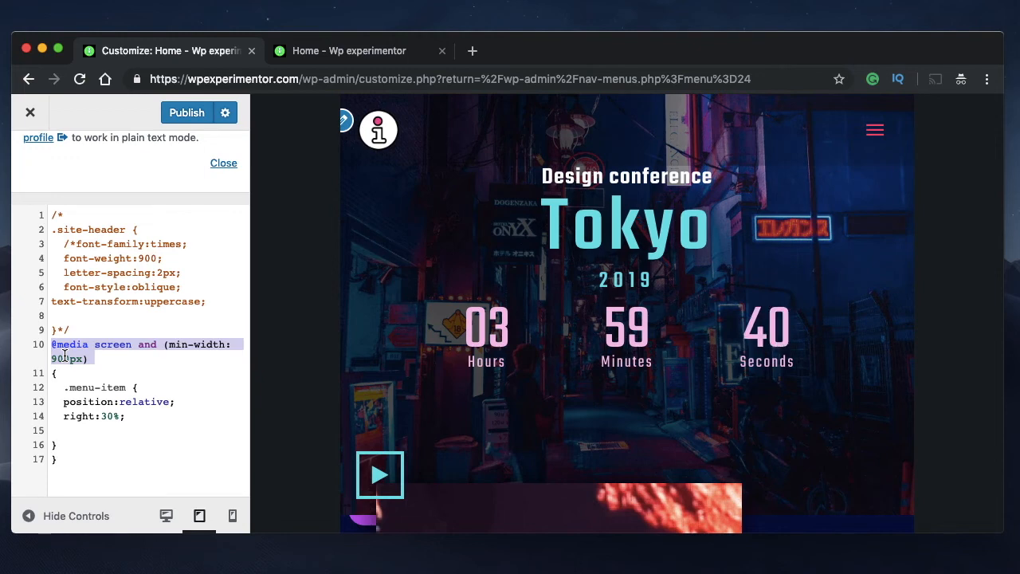
pyautogui.tripleClick(79, 359)
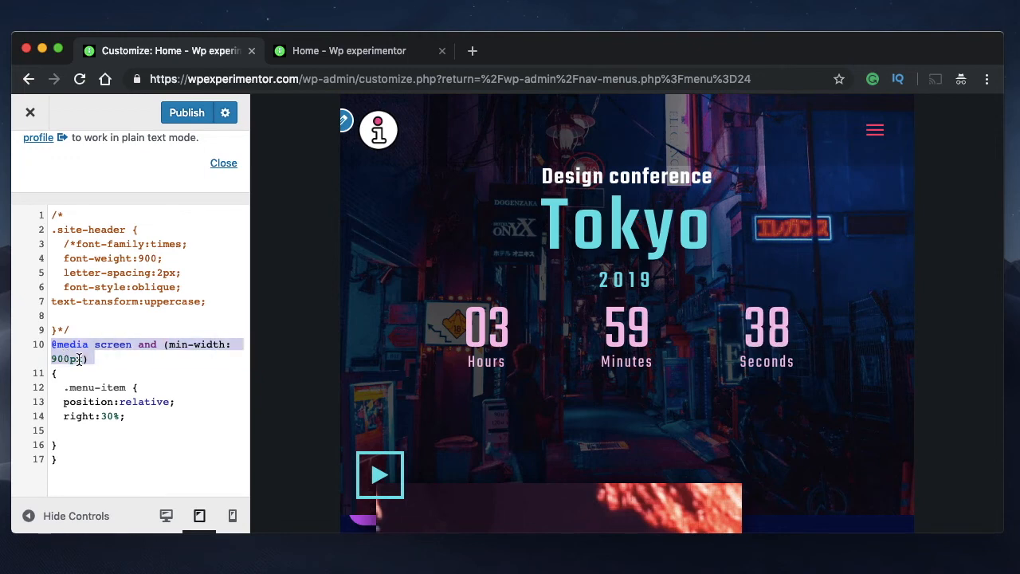
pyautogui.click(96, 359)
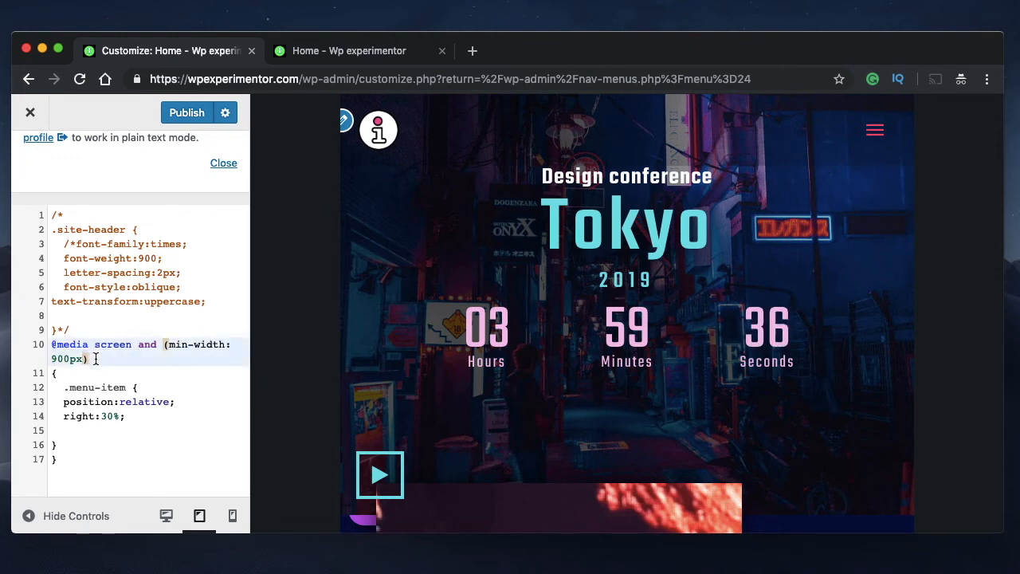
pyautogui.tripleClick(95, 359)
pyautogui.click(95, 360)
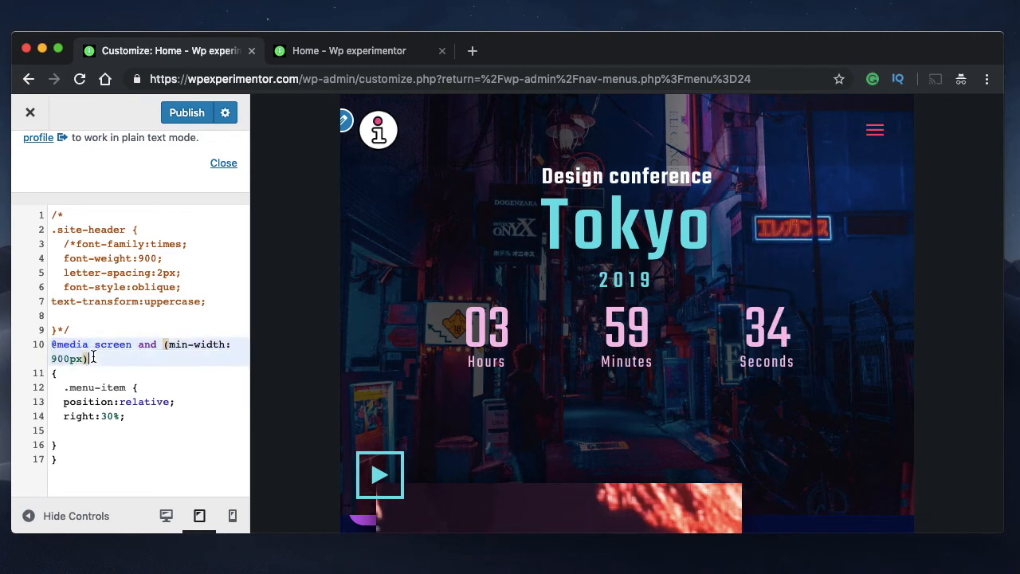
pyautogui.moveTo(64, 389); pyautogui.dragTo(63, 429)
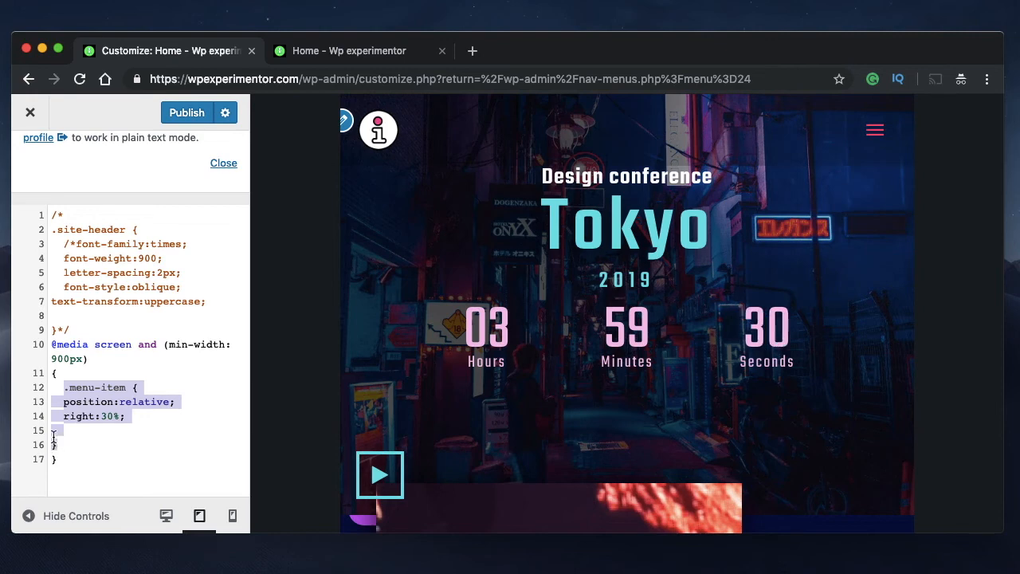
pyautogui.click(59, 398)
# Reformat the nested .menu-item rule with its opening brace on its own line and its closing brace indented to match
pyautogui.click(51, 446)
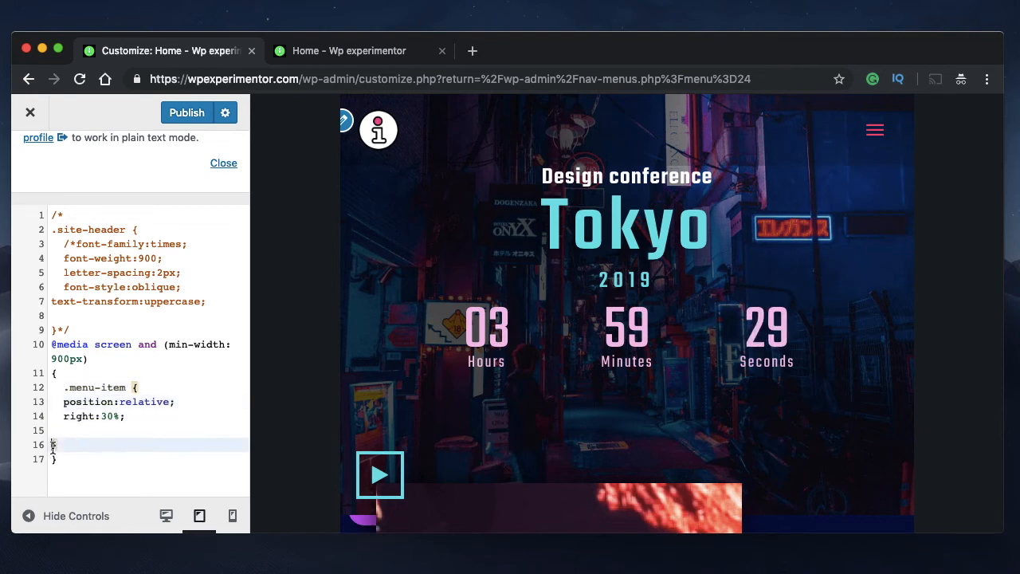
pyautogui.press('Tab')
pyautogui.press('Tab')
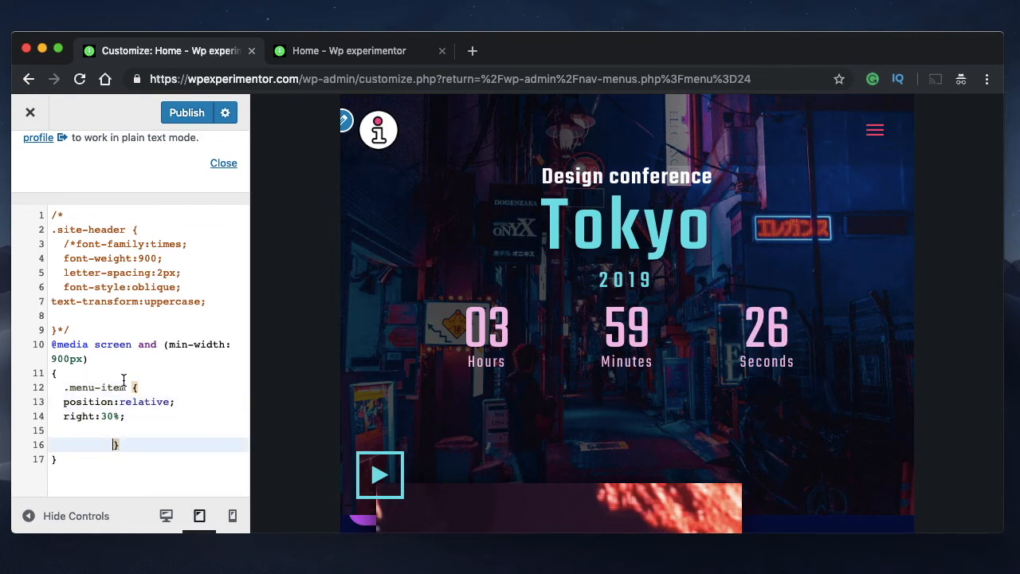
pyautogui.click(132, 388)
pyautogui.press('Return')
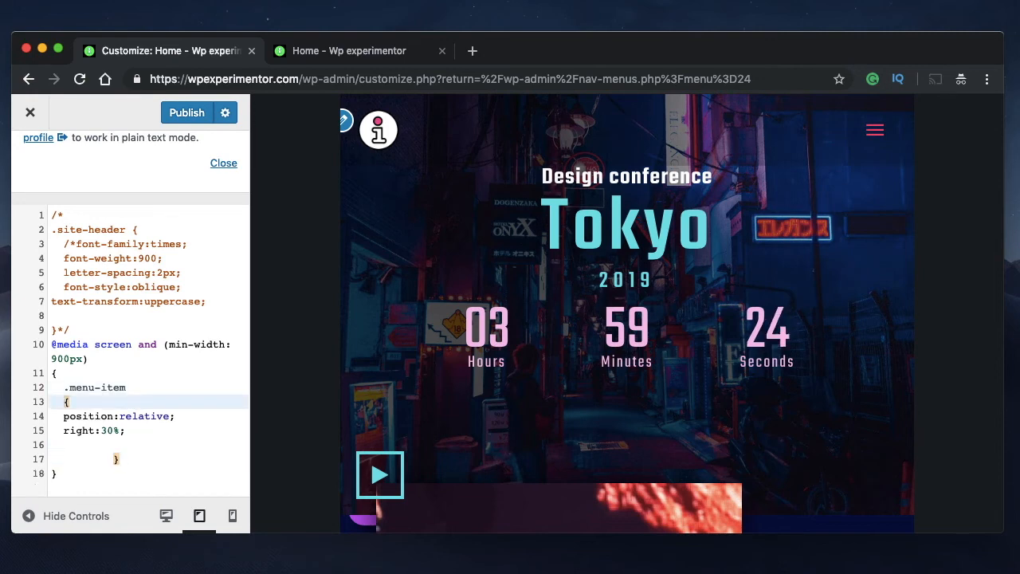
pyautogui.click(111, 461)
pyautogui.press('BackSpace')
pyautogui.press('BackSpace')
pyautogui.press('BackSpace')
pyautogui.press('BackSpace')
pyautogui.press('BackSpace')
pyautogui.press('BackSpace')
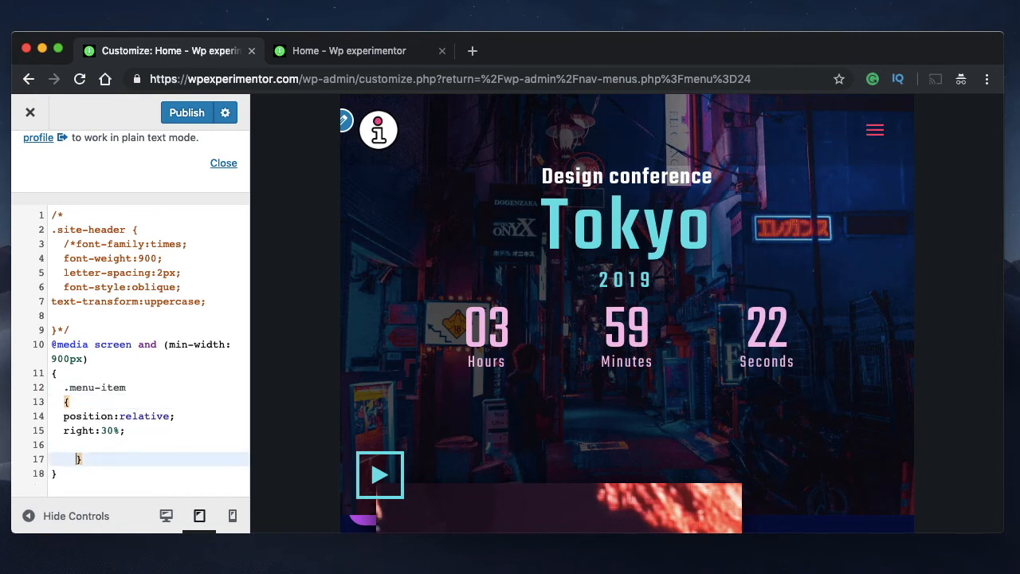
pyautogui.press('BackSpace')
pyautogui.press('BackSpace')
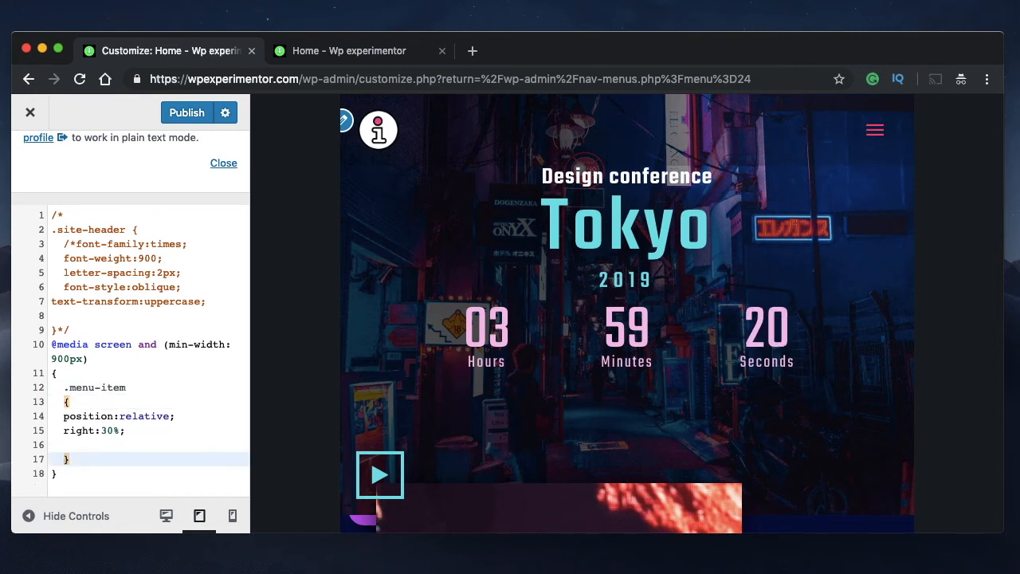
# Return to the desktop preview and examine the nested .menu-item rule, its right offset and the media query's min-width condition
pyautogui.click(57, 373)
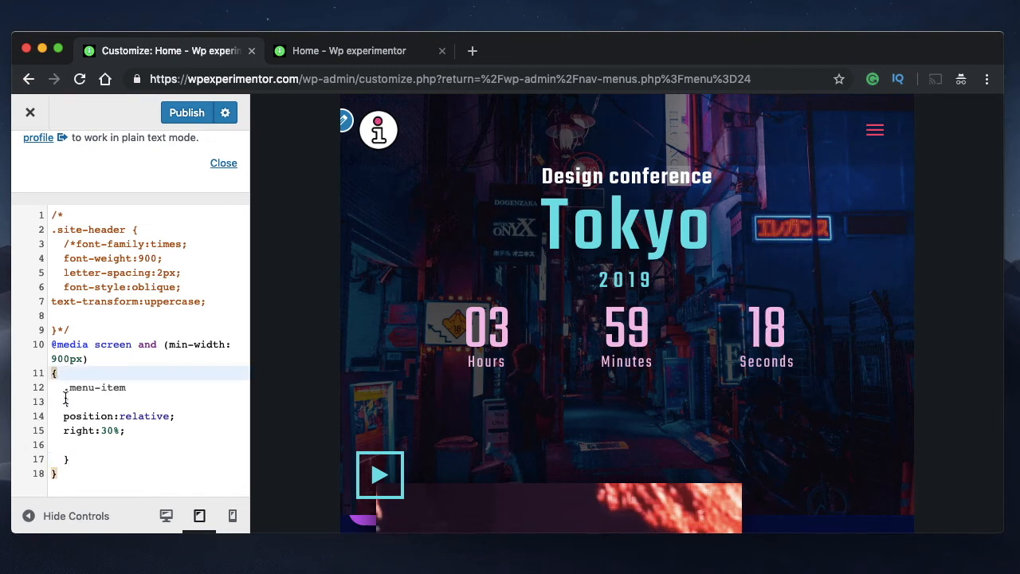
pyautogui.moveTo(62, 387); pyautogui.dragTo(80, 454)
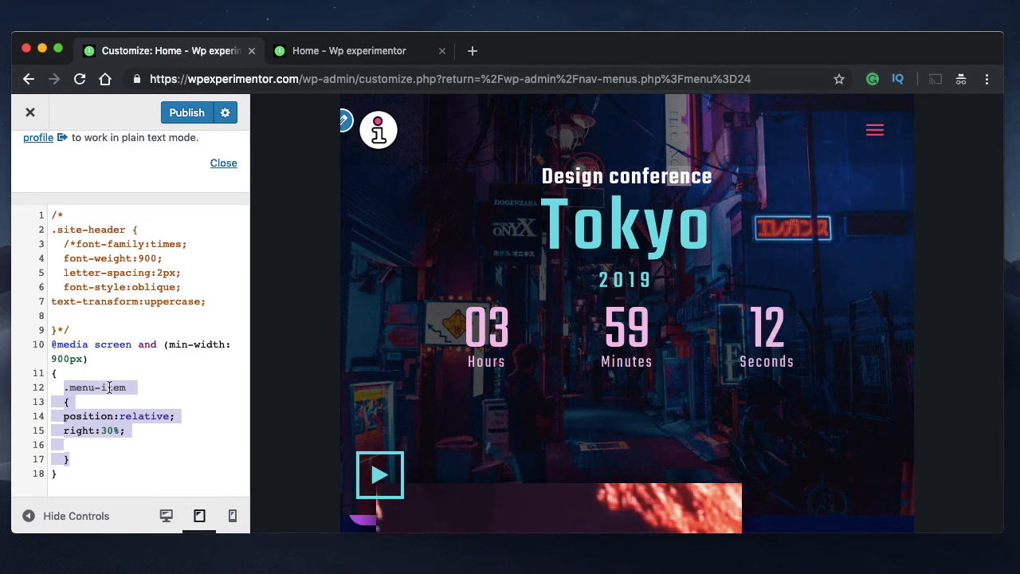
pyautogui.click(166, 516)
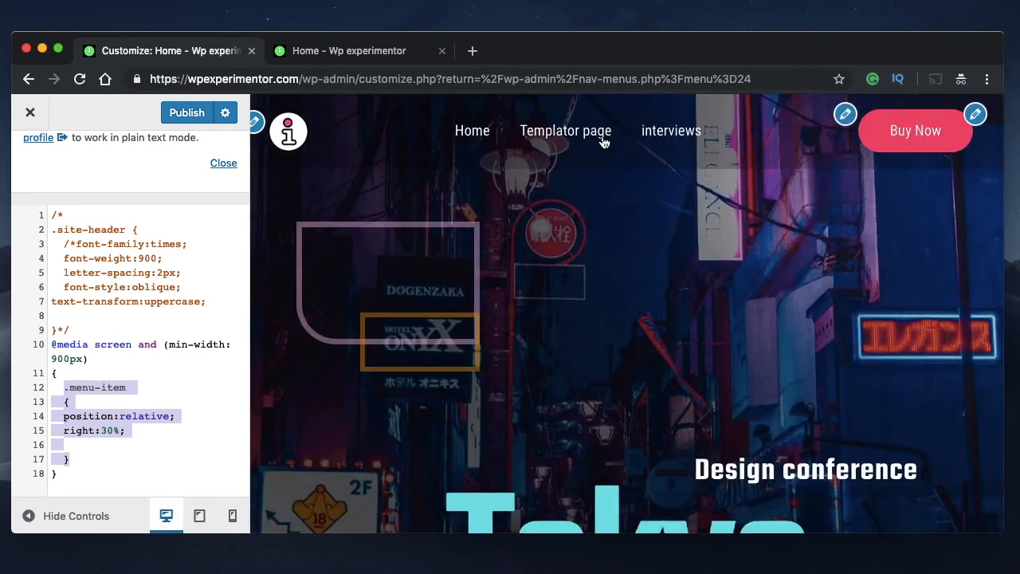
pyautogui.click(62, 373)
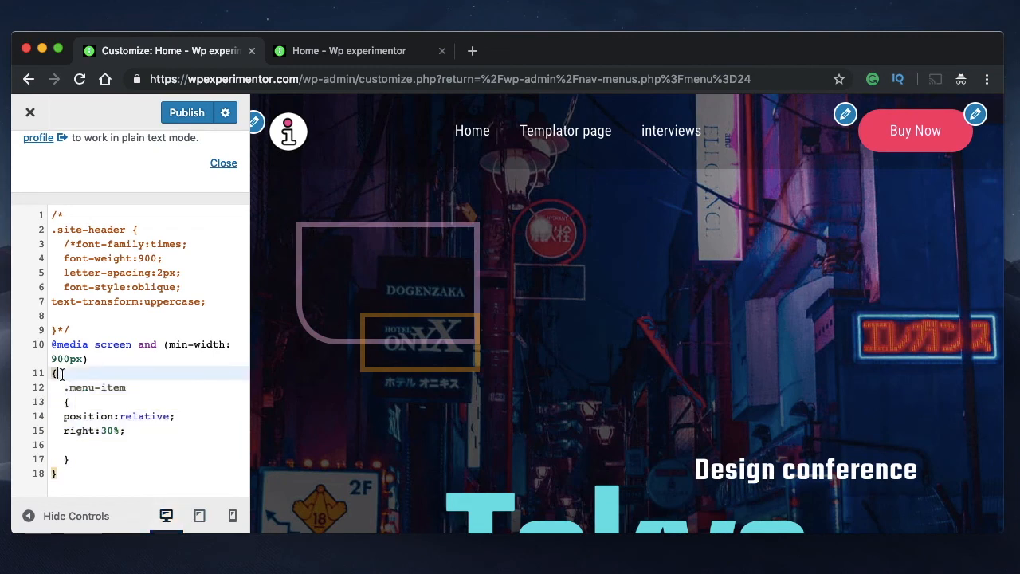
pyautogui.moveTo(50, 348); pyautogui.dragTo(76, 465)
pyautogui.click(67, 372)
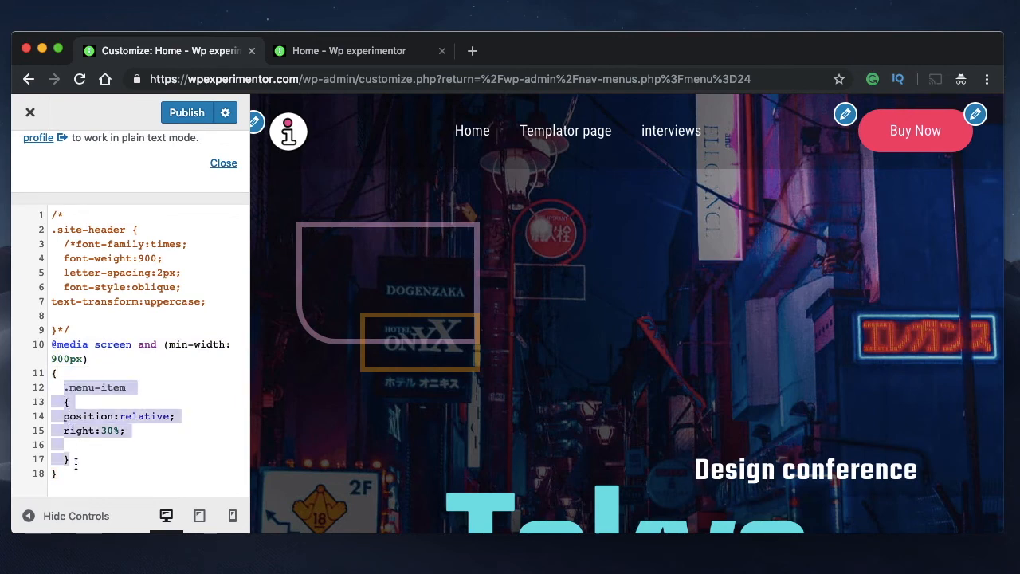
pyautogui.doubleClick(88, 430)
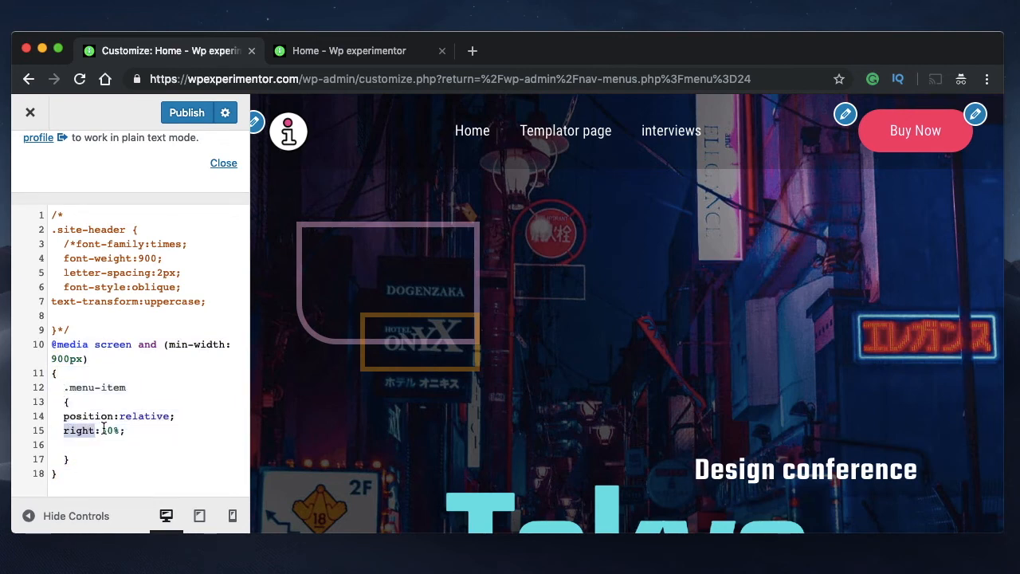
pyautogui.doubleClick(107, 431)
pyautogui.write('30')
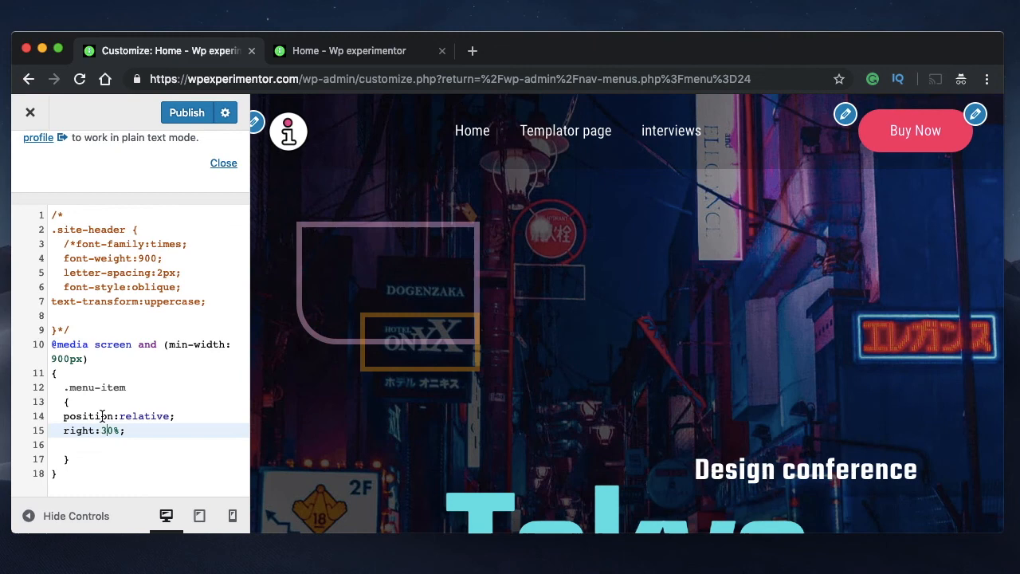
pyautogui.tripleClick(85, 344)
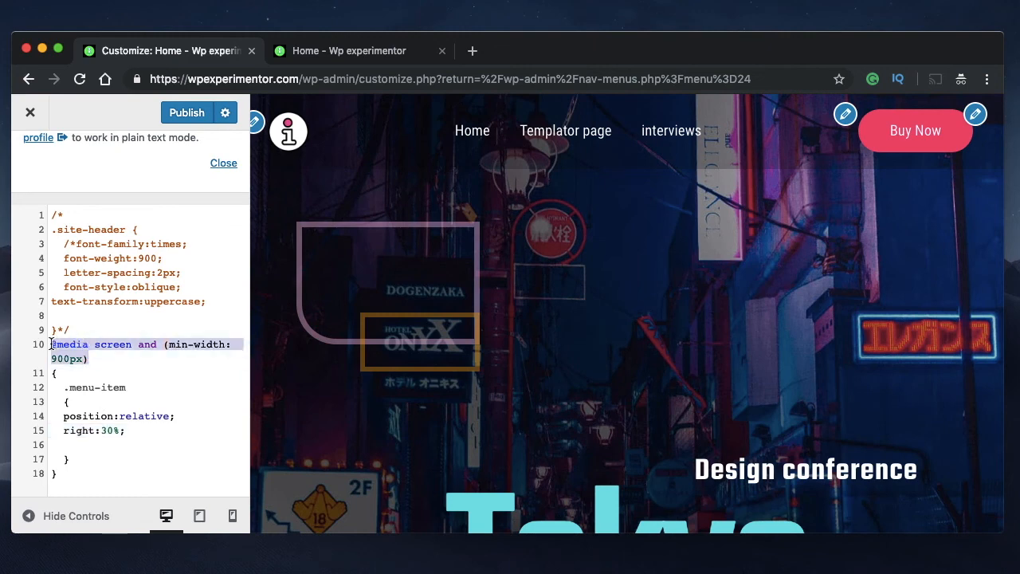
pyautogui.click(92, 359)
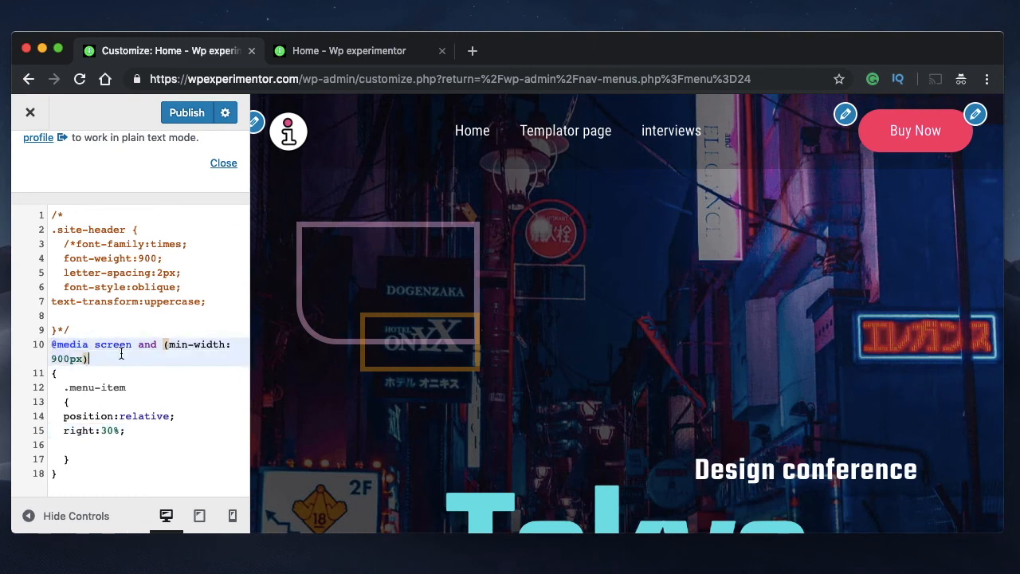
pyautogui.doubleClick(56, 358)
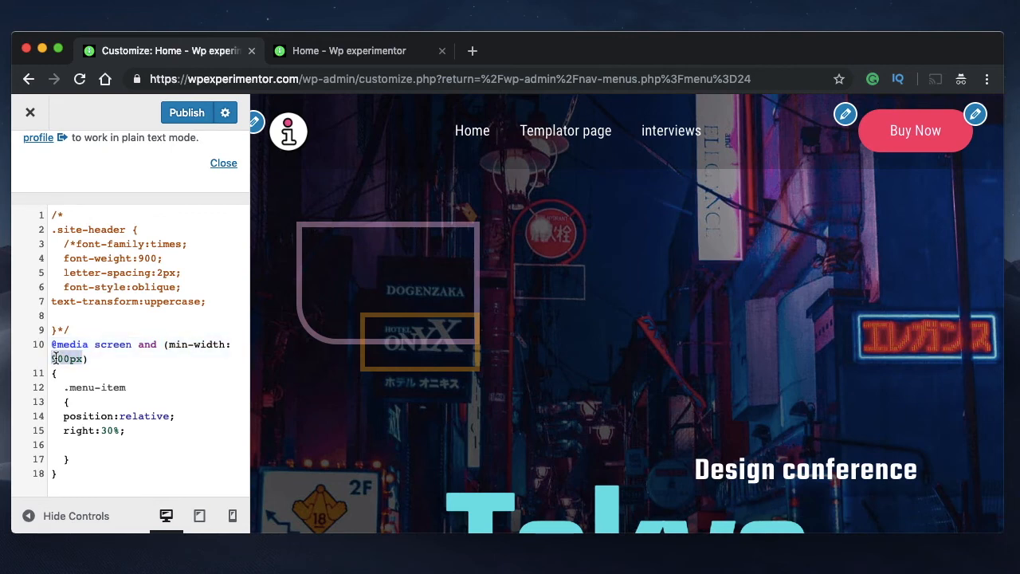
pyautogui.tripleClick(56, 359)
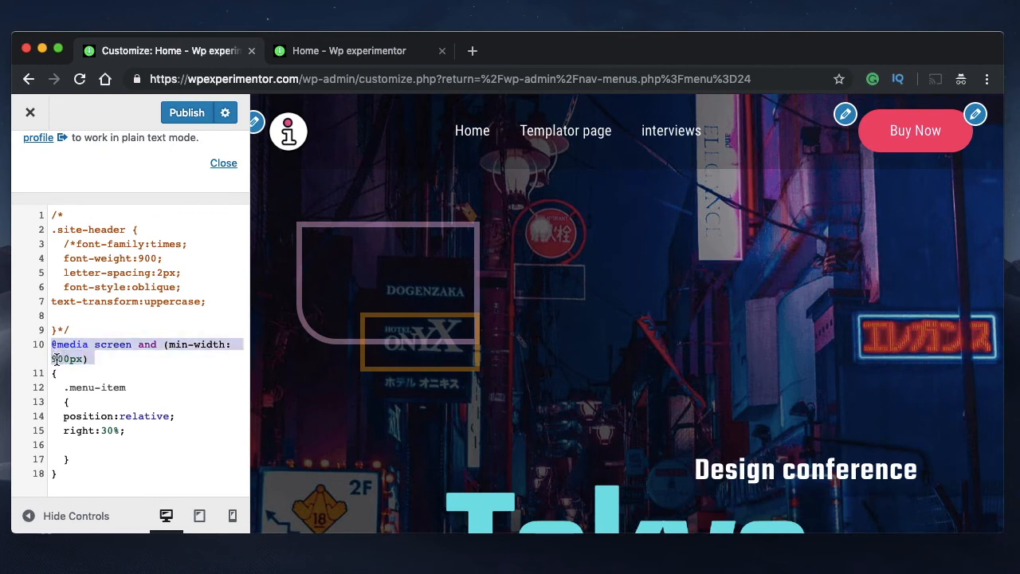
pyautogui.tripleClick(56, 359)
pyautogui.doubleClick(56, 358)
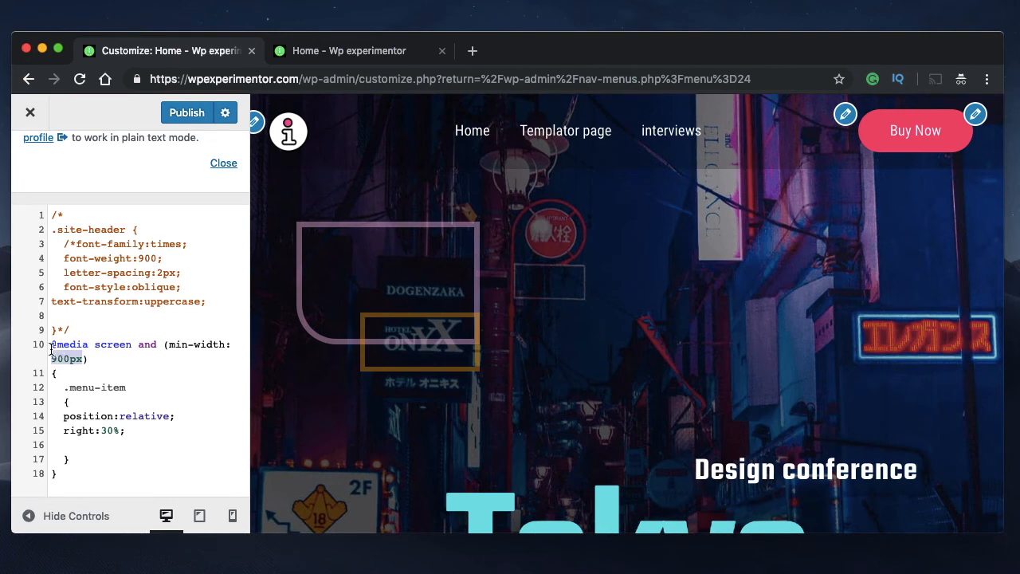
# Try a min-width of 1000px and one of 1080px in the media query to compare the desktop menu position
pyautogui.click(53, 349)
pyautogui.click(87, 359)
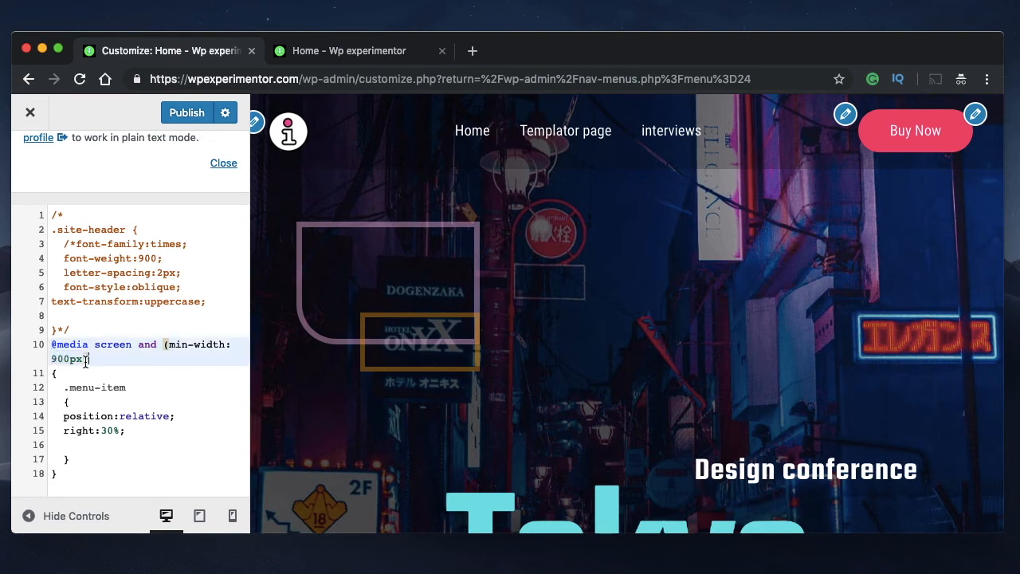
pyautogui.write(')')
pyautogui.write('0')
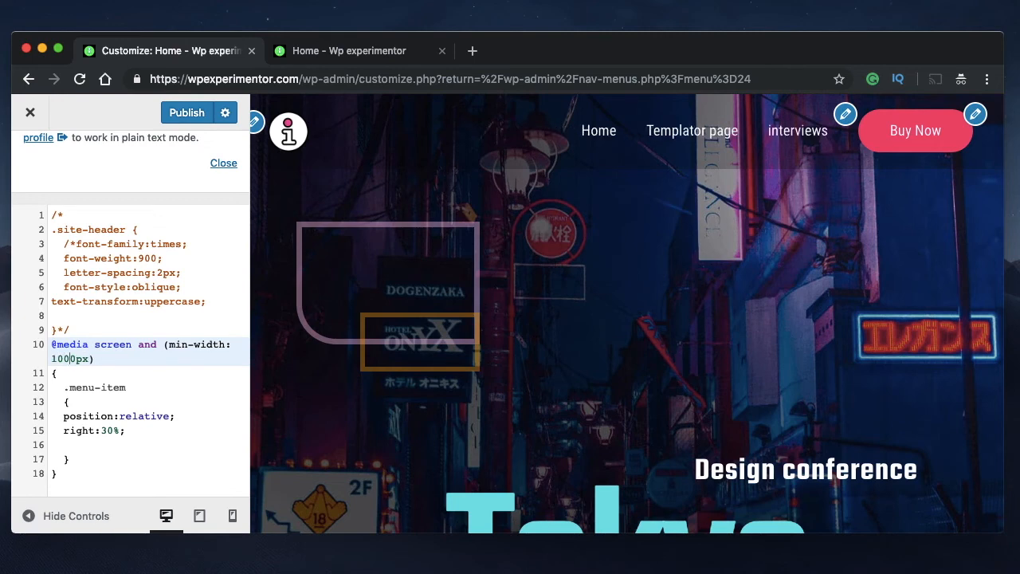
pyautogui.press('BackSpace')
pyautogui.write('0')
pyautogui.press('BackSpace')
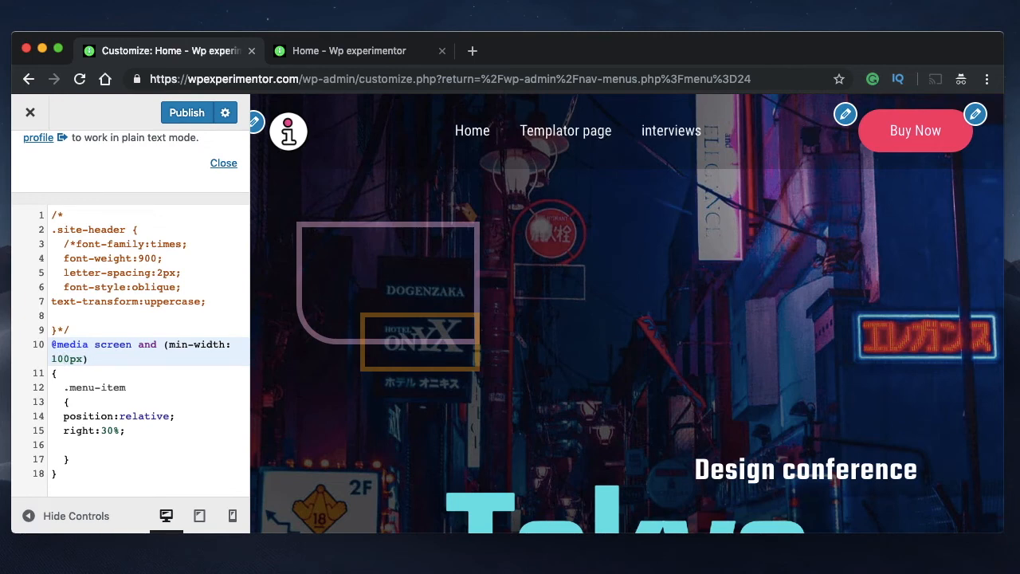
pyautogui.write('8')
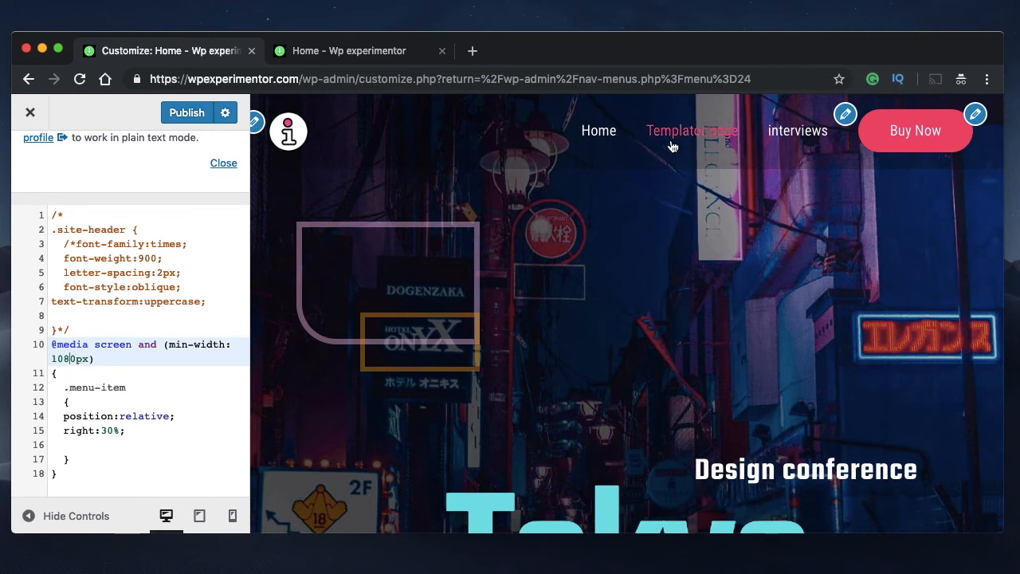
# Set the media query's min-width back to 900px
pyautogui.doubleClick(74, 360)
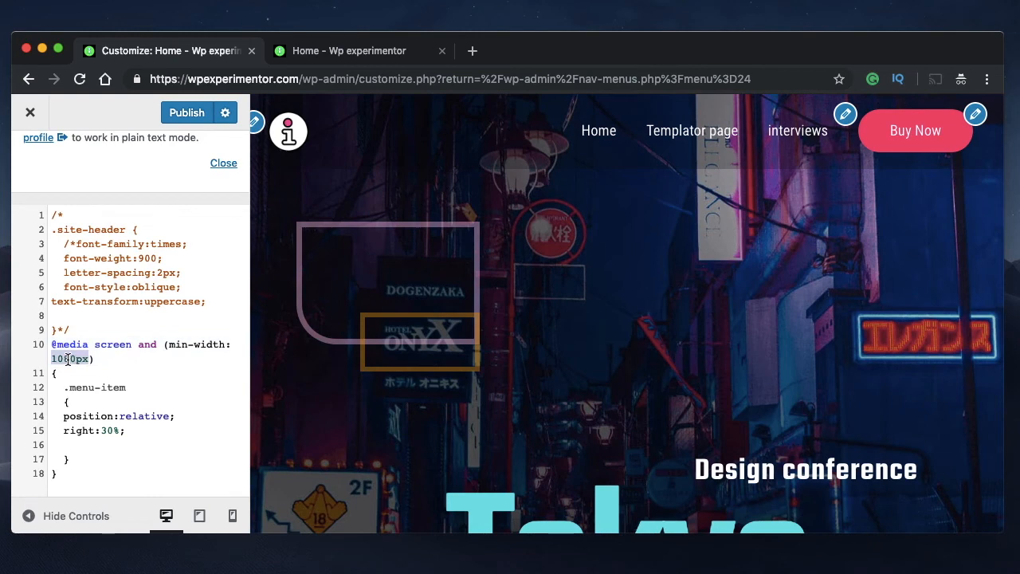
pyautogui.click(53, 360)
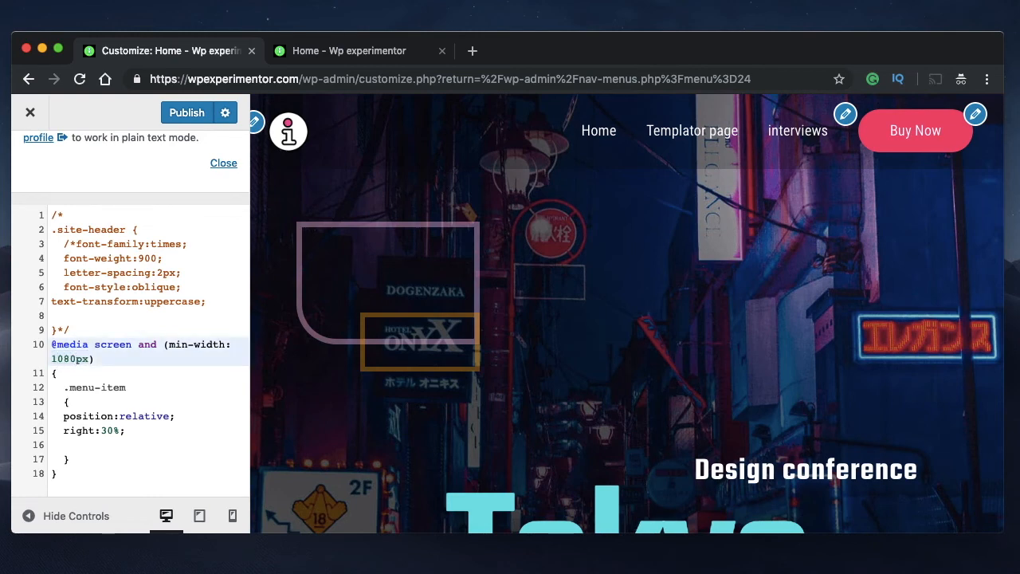
pyautogui.press('Delete')
pyautogui.press('Delete')
pyautogui.press('Delete')
pyautogui.press('Delete')
pyautogui.write('900')
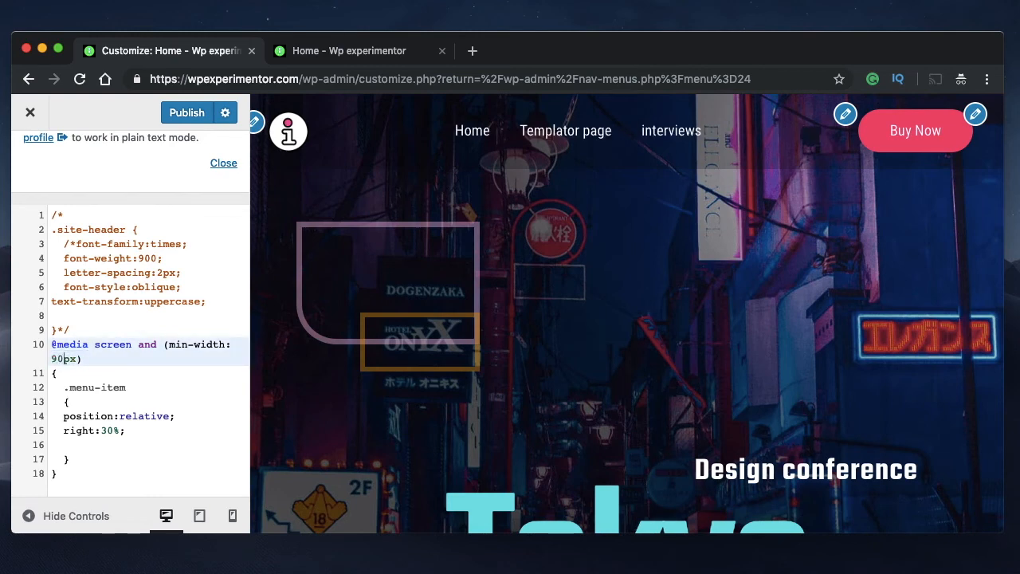
# Examine the media query's 900px min-width condition, its nested .menu-item rule and the commented-out .site-header declarations
pyautogui.doubleClick(64, 359)
pyautogui.tripleClick(63, 359)
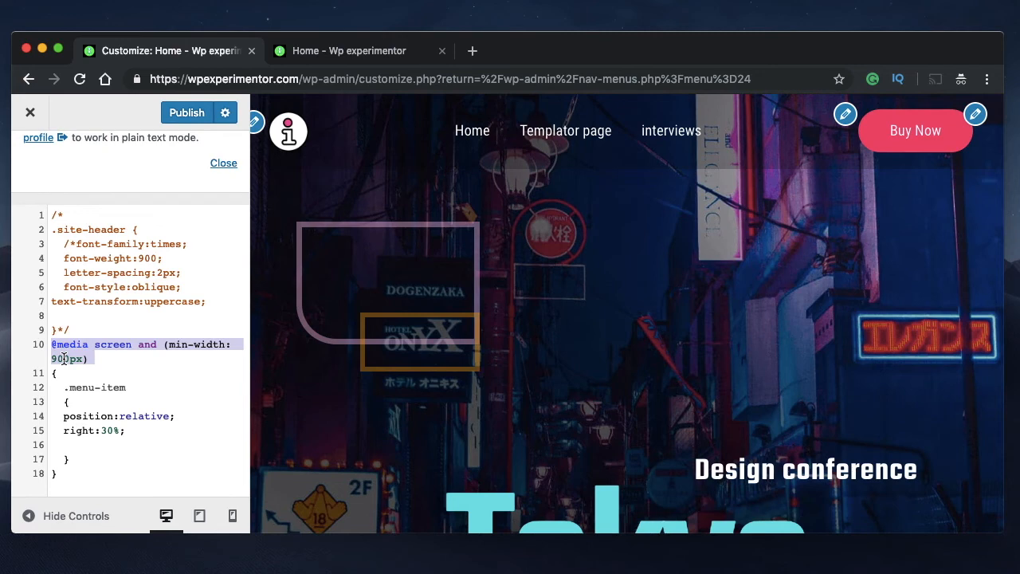
pyautogui.doubleClick(63, 358)
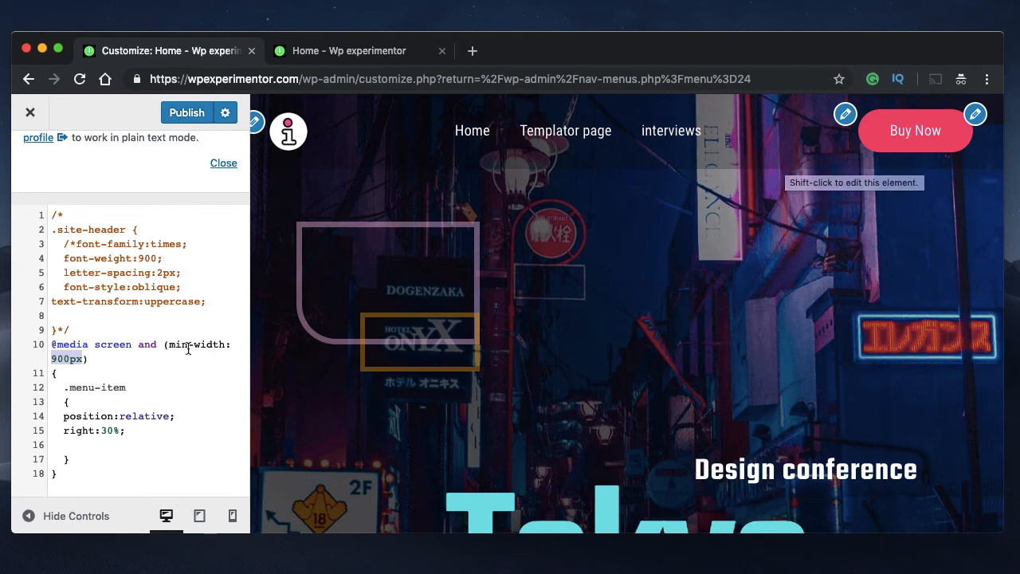
pyautogui.click(91, 360)
pyautogui.doubleClick(68, 358)
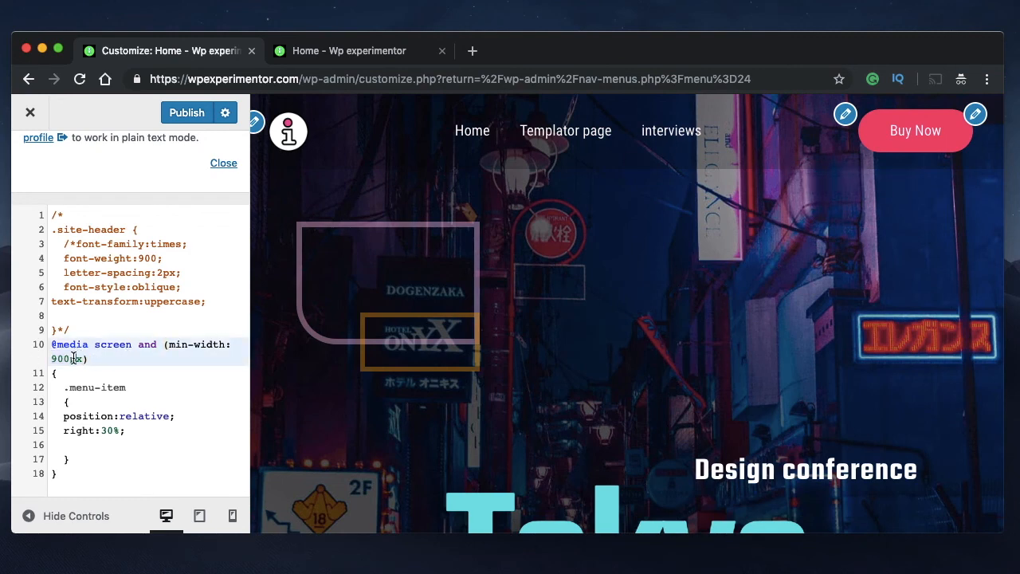
pyautogui.moveTo(62, 390); pyautogui.dragTo(75, 464)
pyautogui.press('super+c')
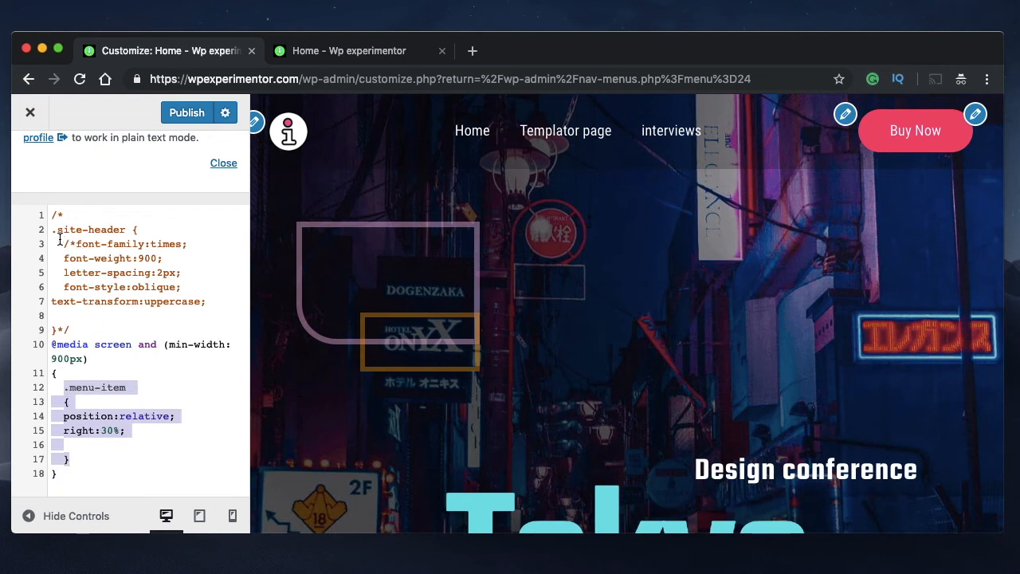
pyautogui.moveTo(53, 230); pyautogui.dragTo(164, 310)
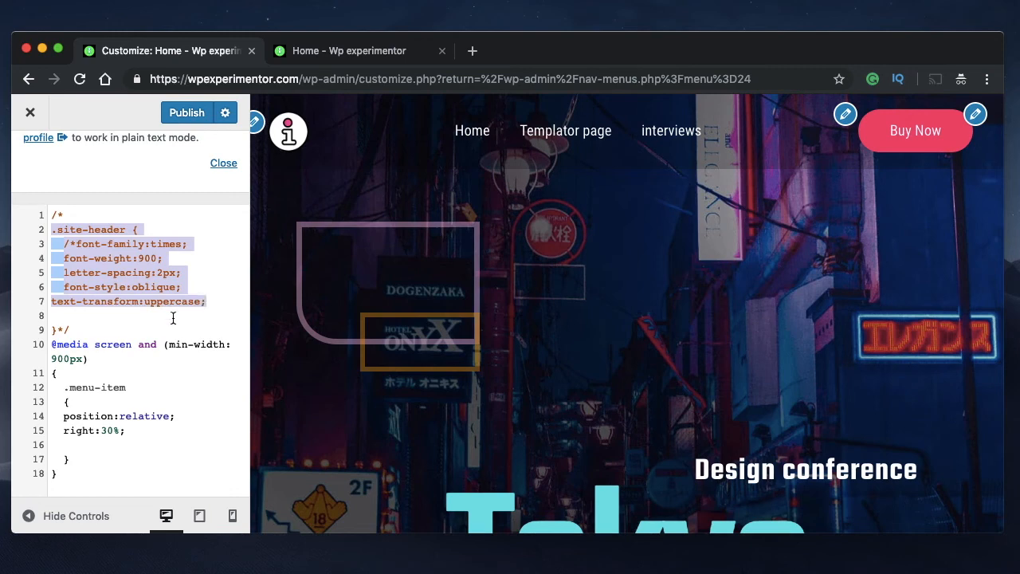
pyautogui.click(70, 375)
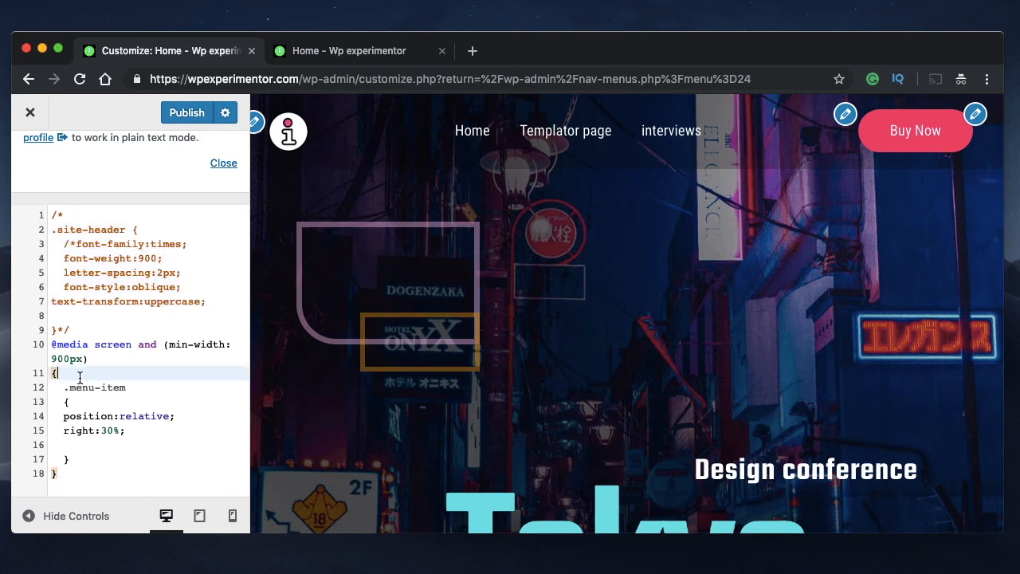
pyautogui.click(89, 359)
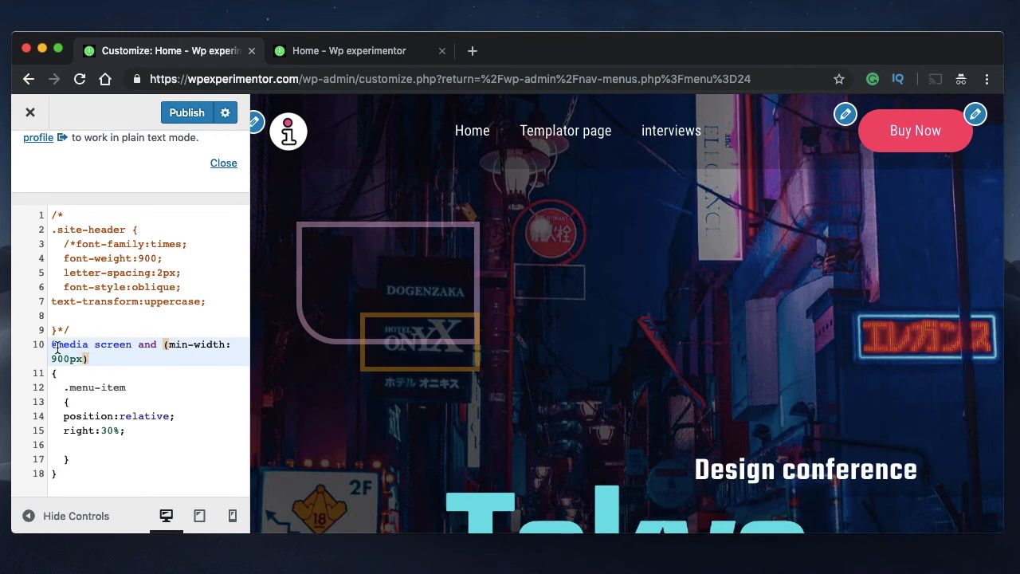
# Try replacing the whole media query block with a plain .menu-item rule, and undo the replacement
pyautogui.moveTo(51, 344); pyautogui.dragTo(66, 472)
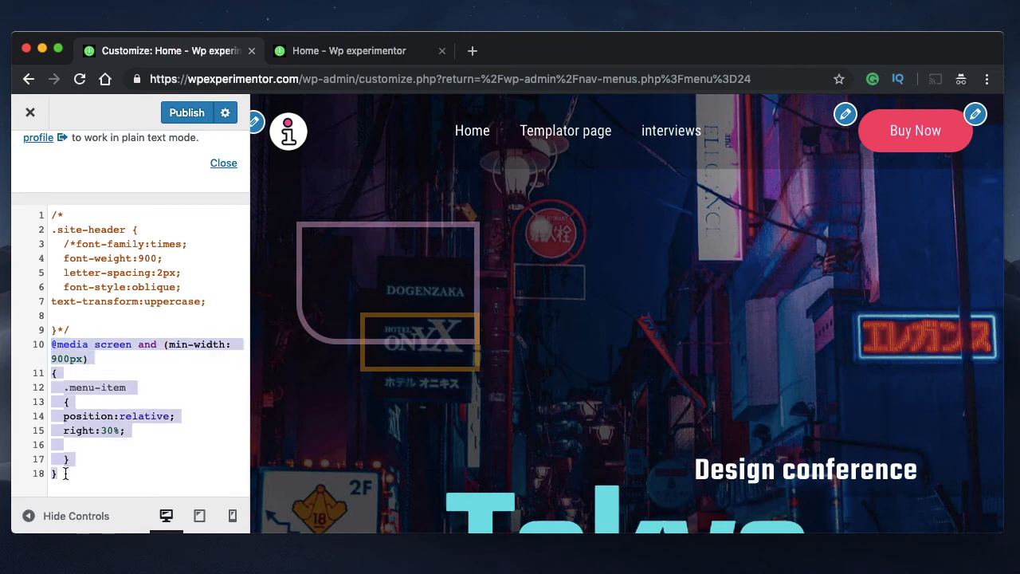
pyautogui.press('super+v')
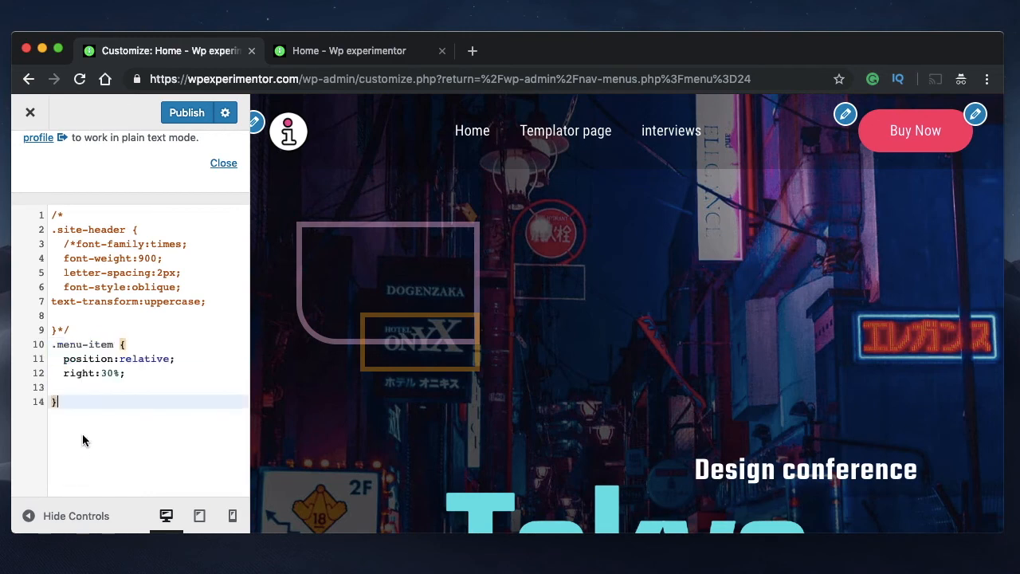
pyautogui.press('super+z')
pyautogui.click(94, 457)
pyautogui.click(63, 472)
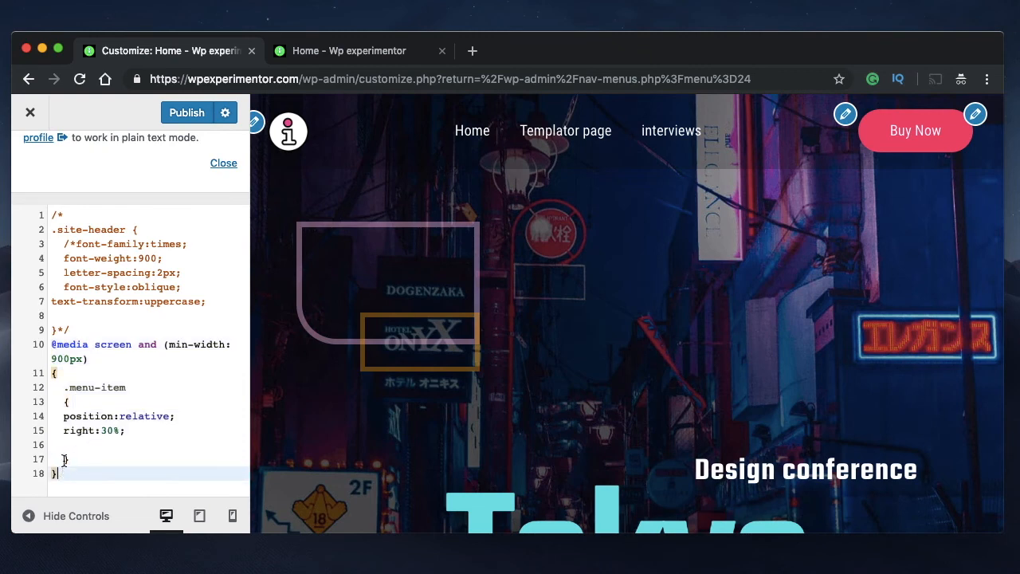
# Check the navigation menu in the tablet and mobile previews, expanding and collapsing it in each
pyautogui.doubleClick(59, 356)
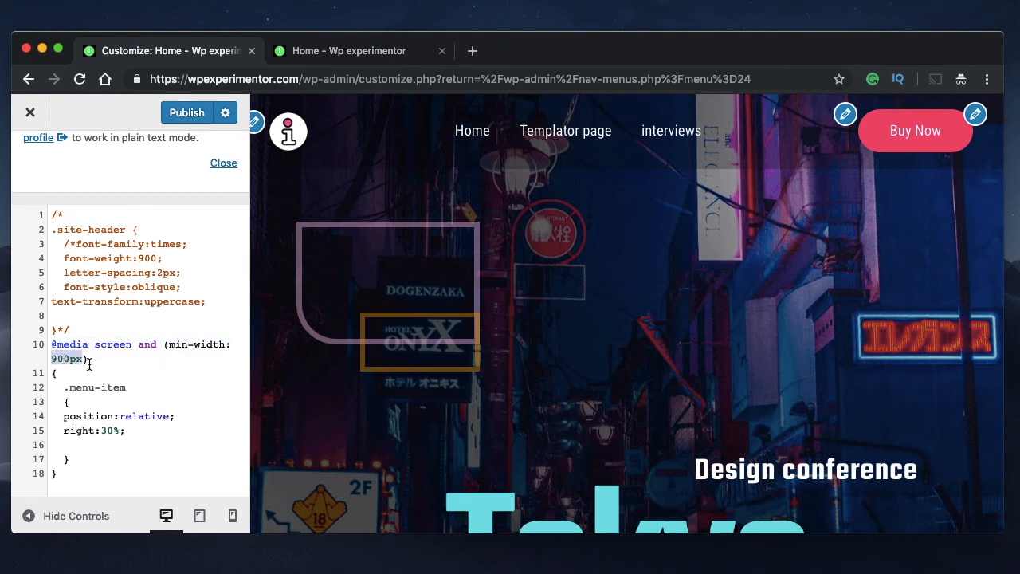
pyautogui.click(90, 360)
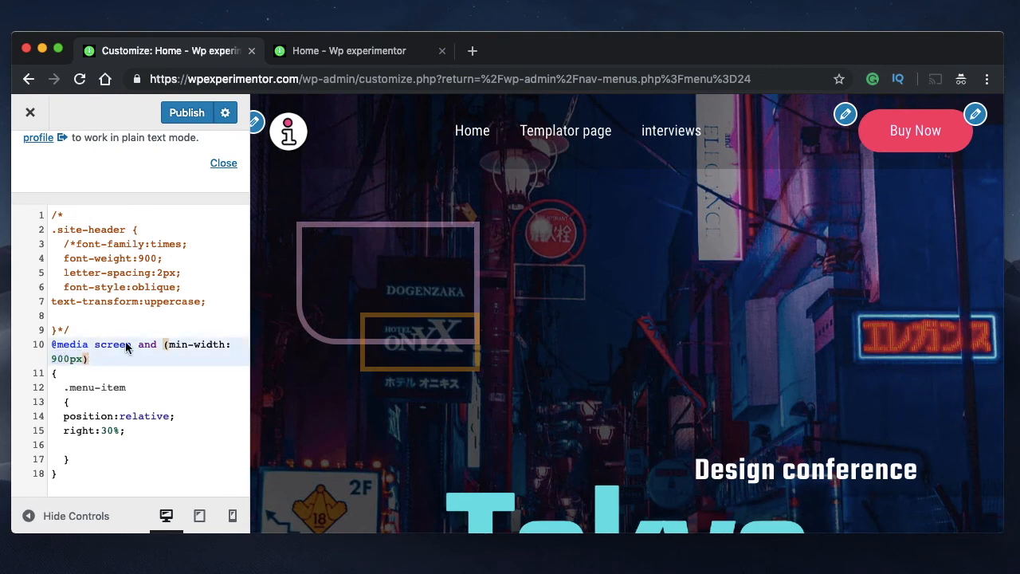
pyautogui.click(202, 516)
pyautogui.click(878, 137)
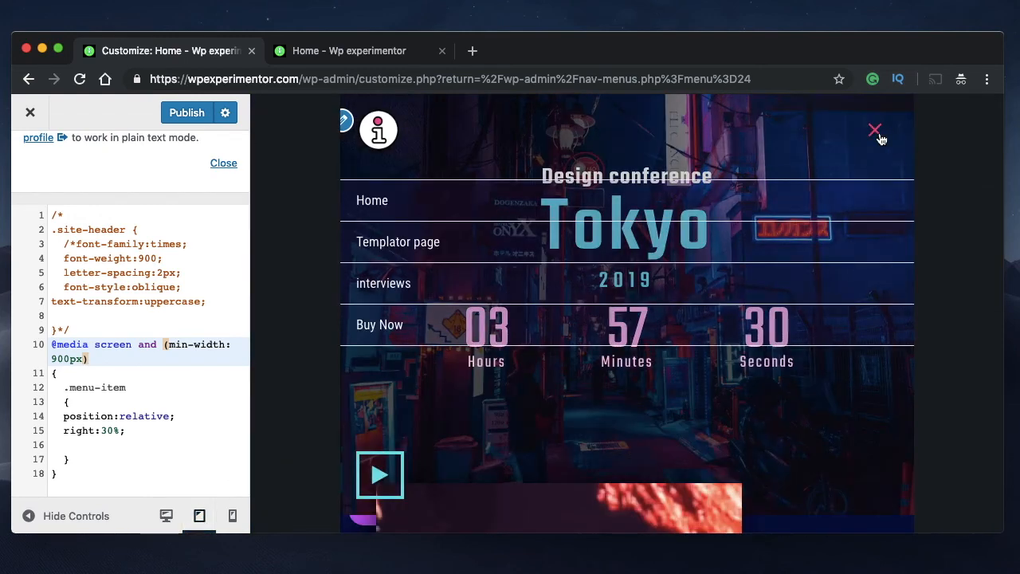
pyautogui.click(877, 133)
pyautogui.click(232, 515)
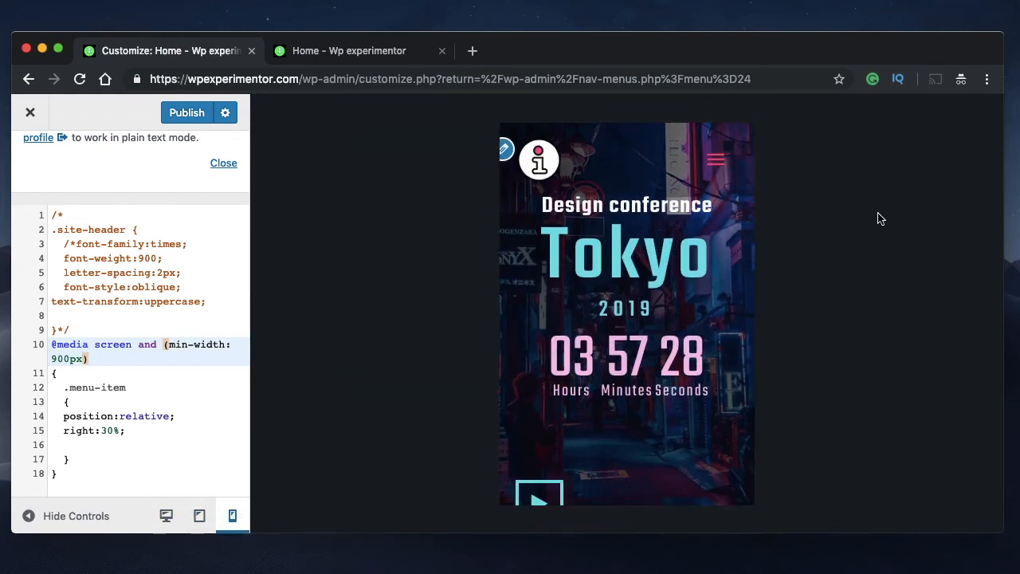
pyautogui.click(717, 159)
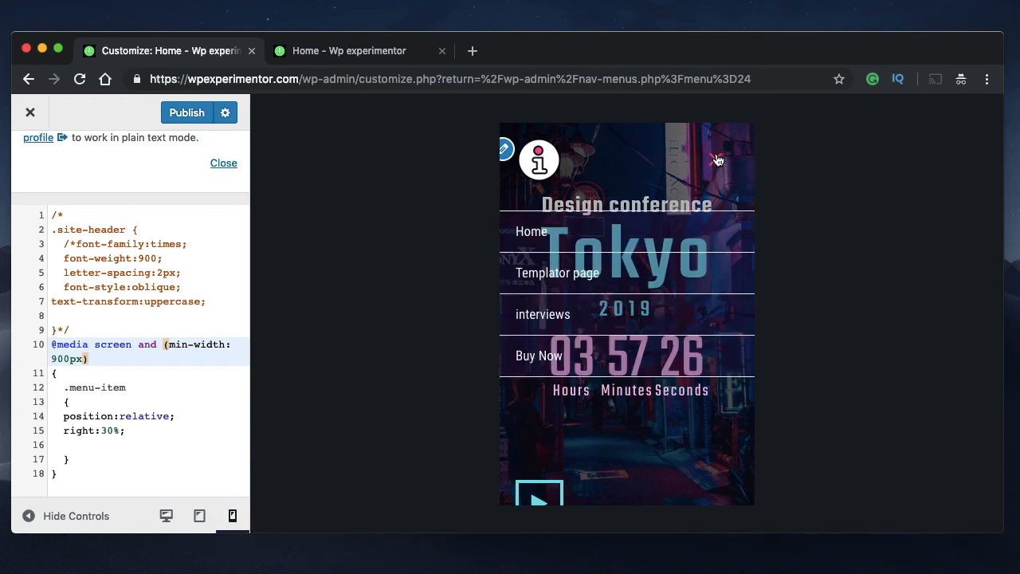
pyautogui.click(716, 159)
# Look over the custom CSS from the first comment marker to the media query's closing brace, and return to the desktop preview
pyautogui.click(63, 360)
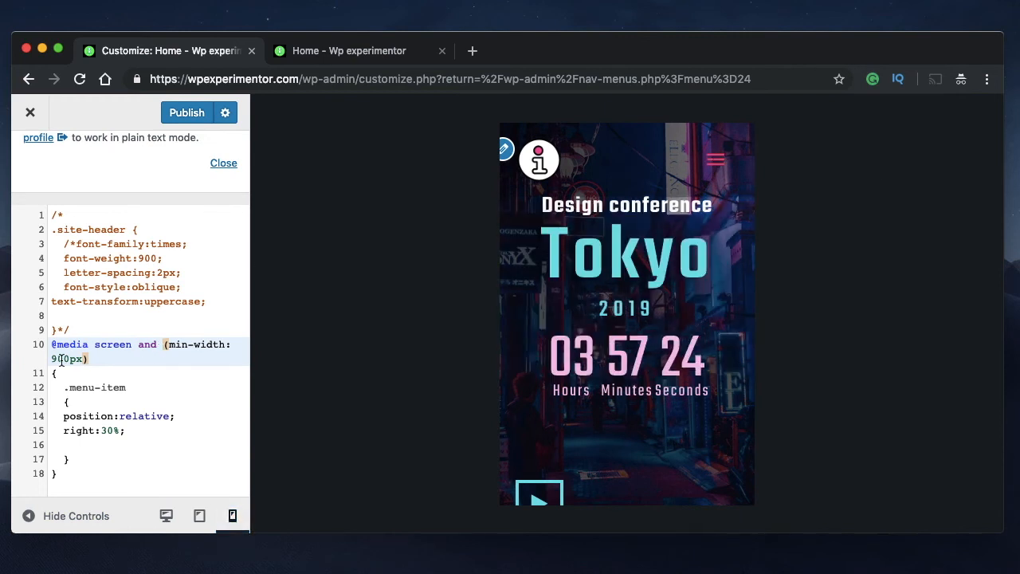
pyautogui.click(67, 218)
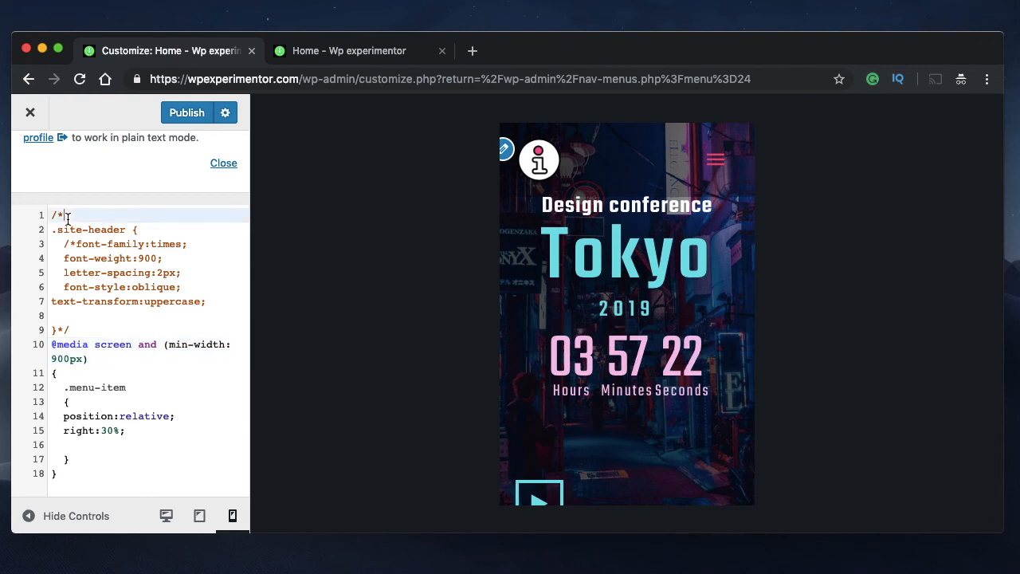
pyautogui.click(76, 476)
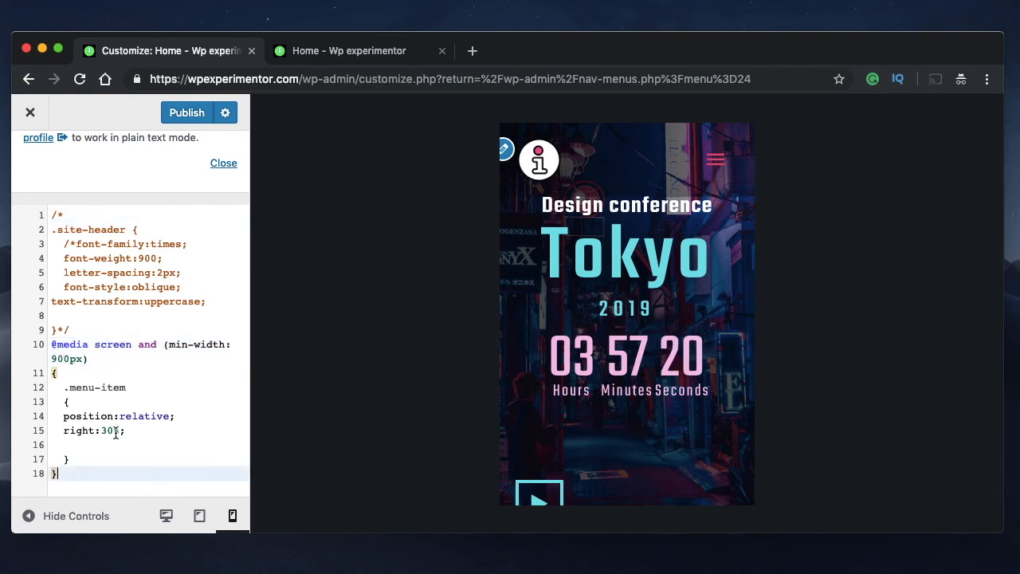
pyautogui.scroll(5, 112, 368)
pyautogui.scroll(-5, 107, 396)
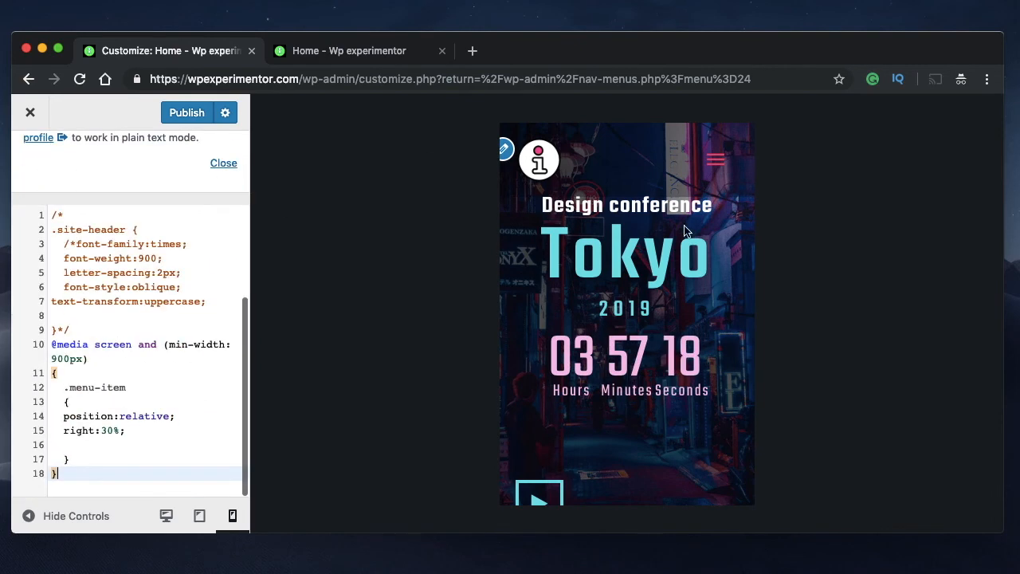
pyautogui.click(166, 515)
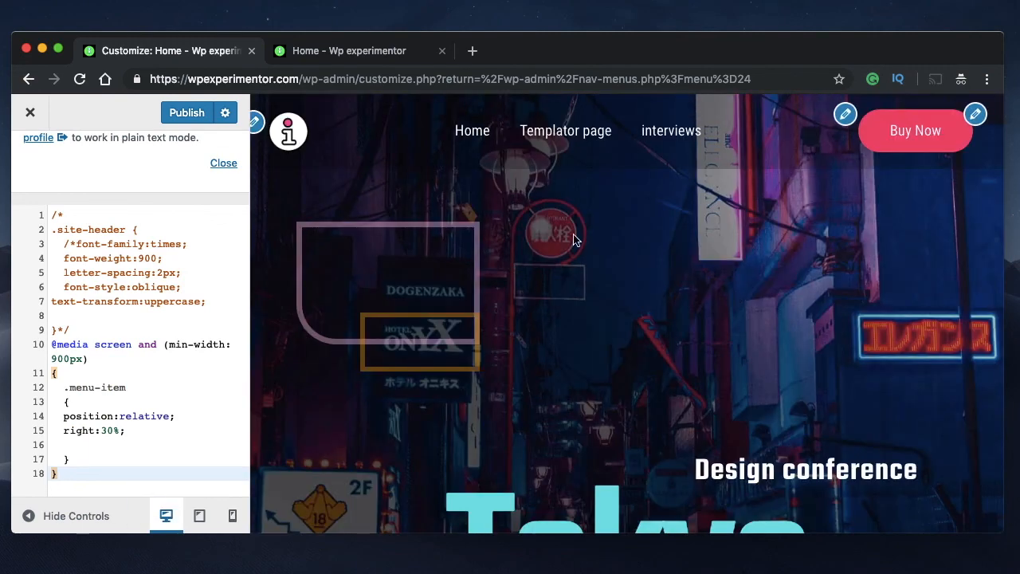
pyautogui.click(148, 433)
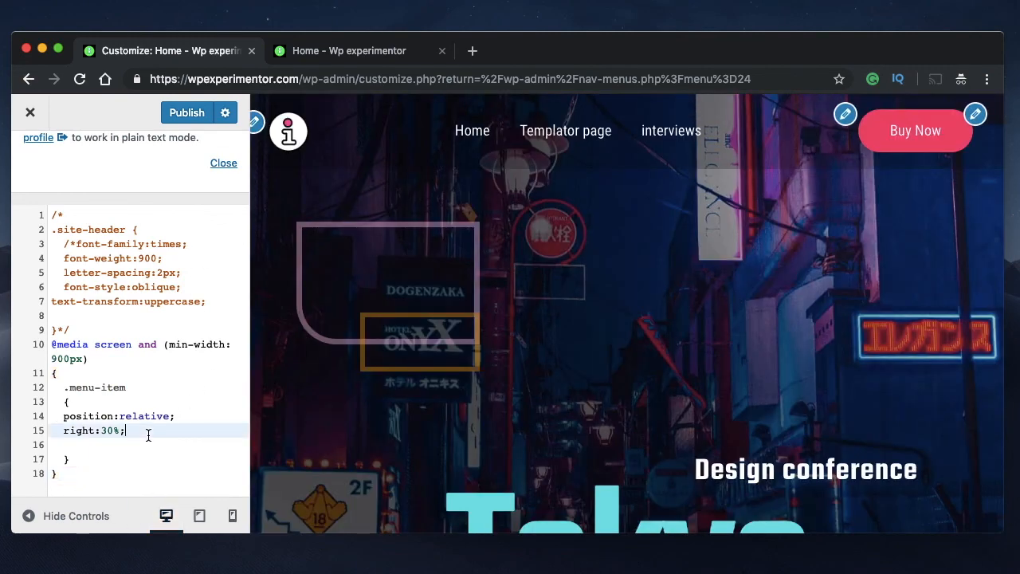
pyautogui.scroll(2, 148, 434)
pyautogui.click(83, 385)
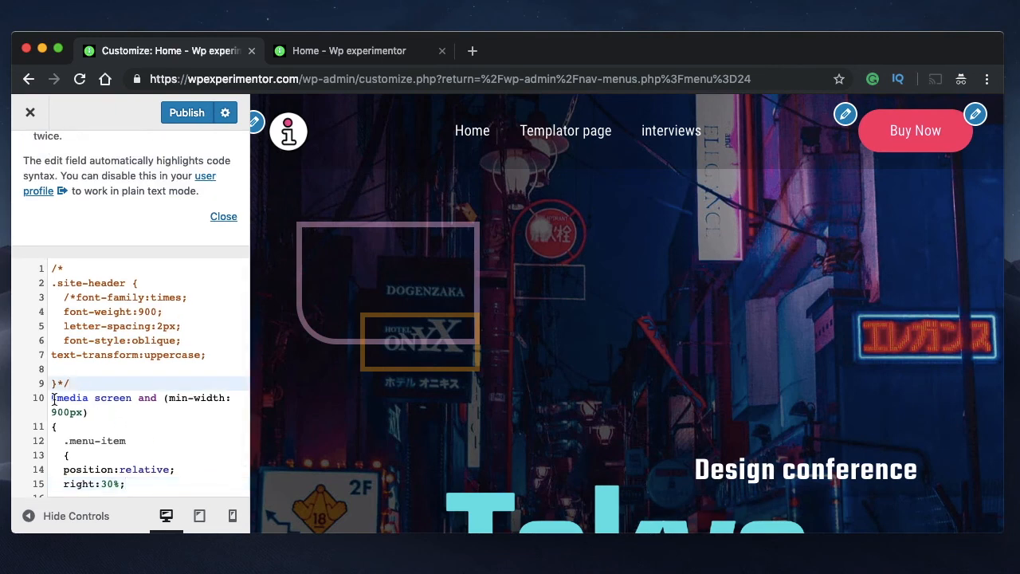
pyautogui.click(52, 399)
pyautogui.write('/*')
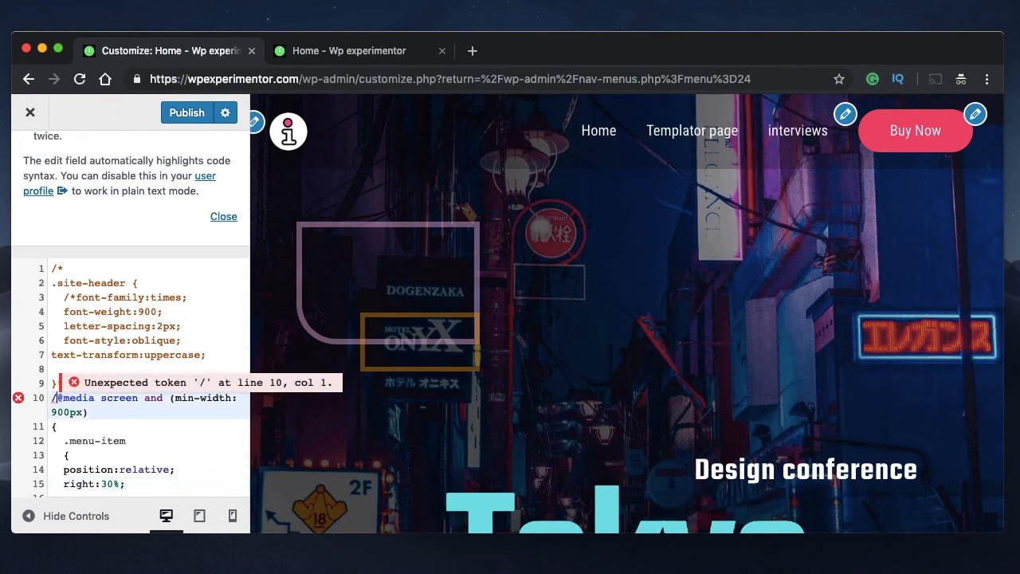
pyautogui.scroll(-1, 104, 445)
pyautogui.scroll(-2, 104, 444)
pyautogui.click(74, 473)
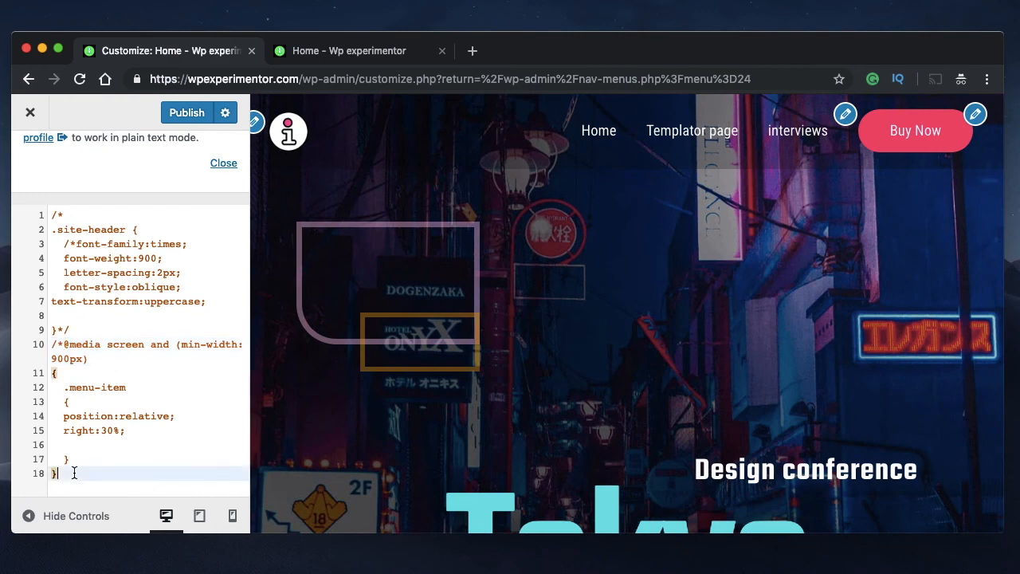
pyautogui.write('*')
# Remove the outer comment markers before the .site-header rule and after its closing brace
pyautogui.click(60, 330)
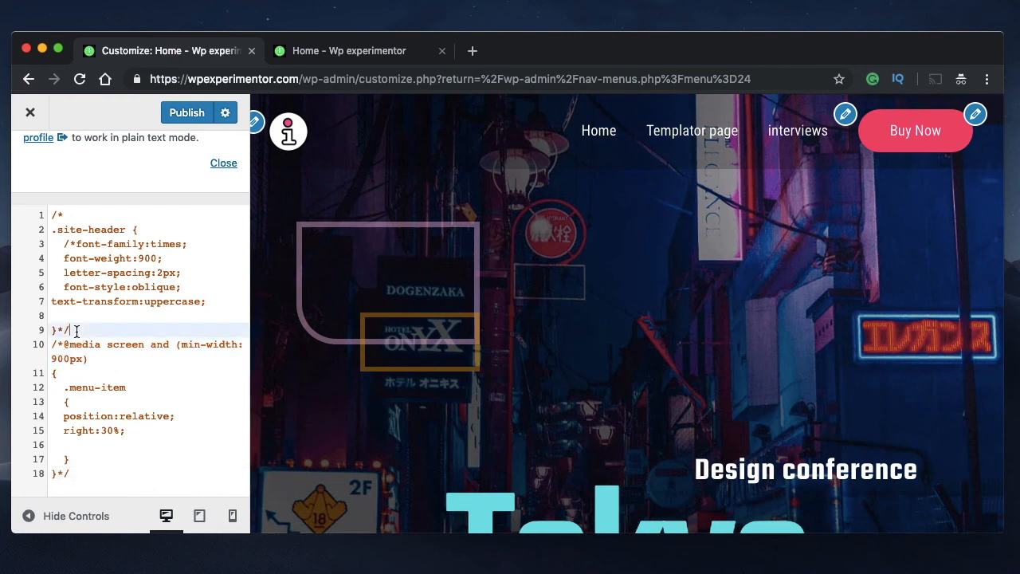
pyautogui.press('BackSpace')
pyautogui.press('BackSpace')
pyautogui.keyDown('shift'); pyautogui.click(65, 215); pyautogui.keyUp('shift')
pyautogui.click(63, 215)
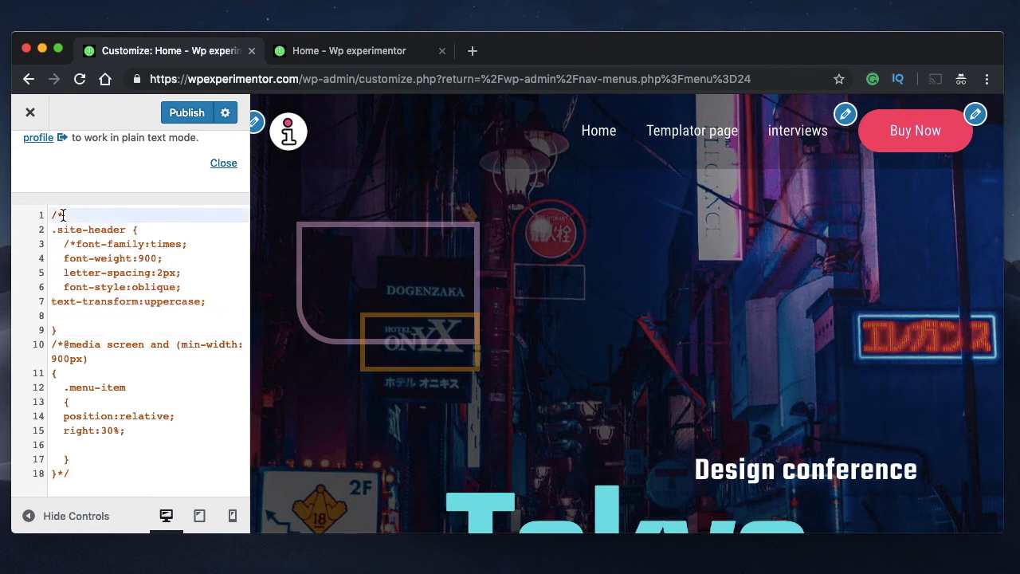
pyautogui.press('BackSpace')
pyautogui.press('BackSpace')
# Add a blank line after text-transform:uppercase and remove the comment marker before font-family:times to activate the .site-header declarations
pyautogui.click(210, 302)
pyautogui.press('Return')
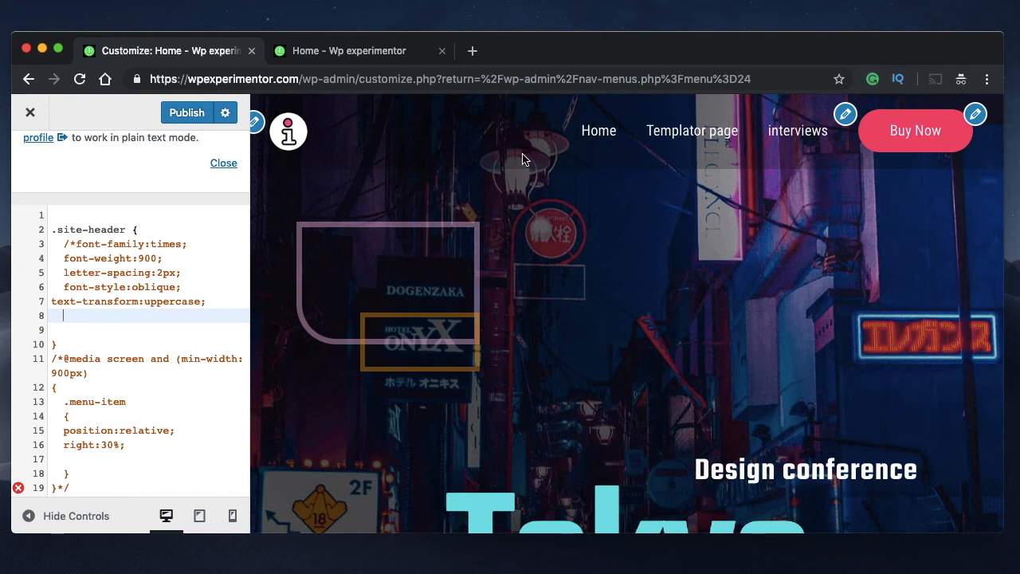
pyautogui.click(75, 247)
pyautogui.press('BackSpace')
pyautogui.press('BackSpace')
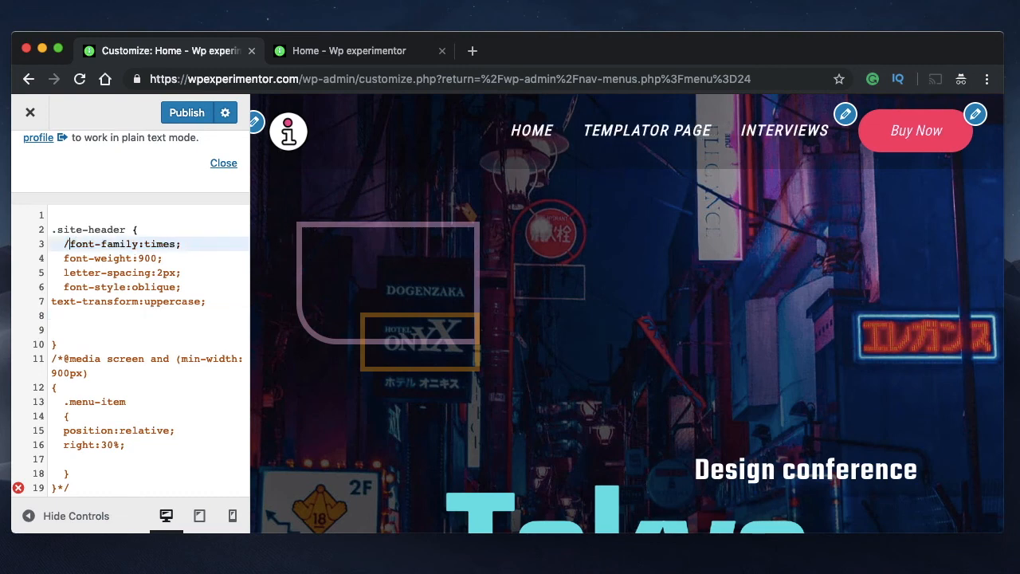
pyautogui.click(214, 300)
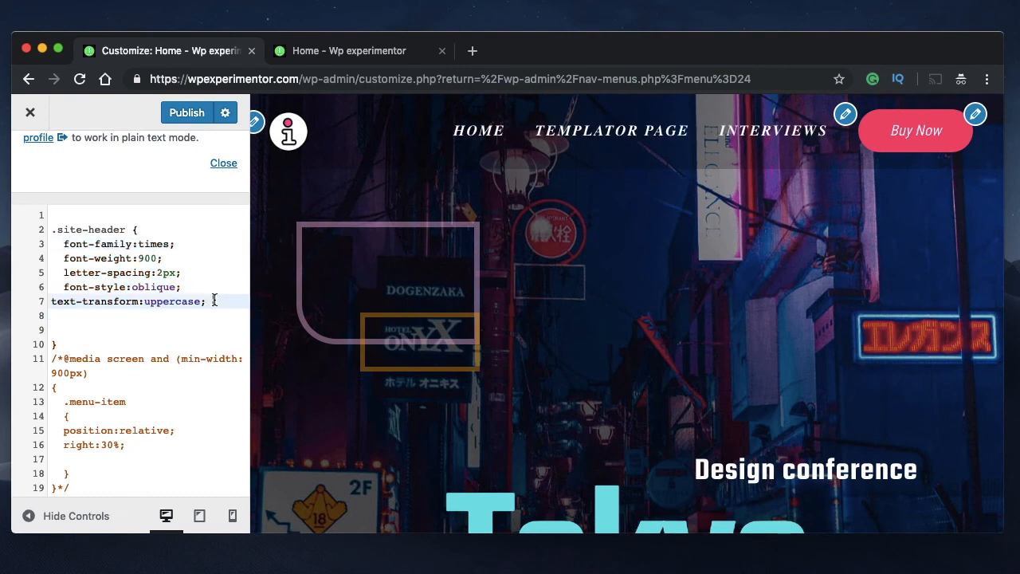
# Comment out the declarations inside the .site-header rule, from font-family:times through text-transform:uppercase, leaving the selector and braces active
pyautogui.click(62, 244)
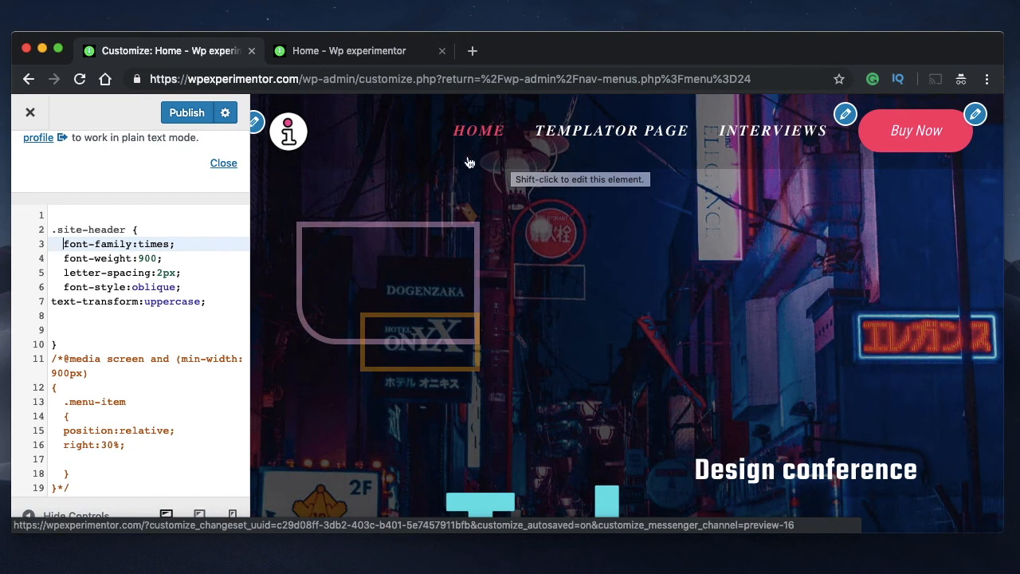
pyautogui.click(214, 302)
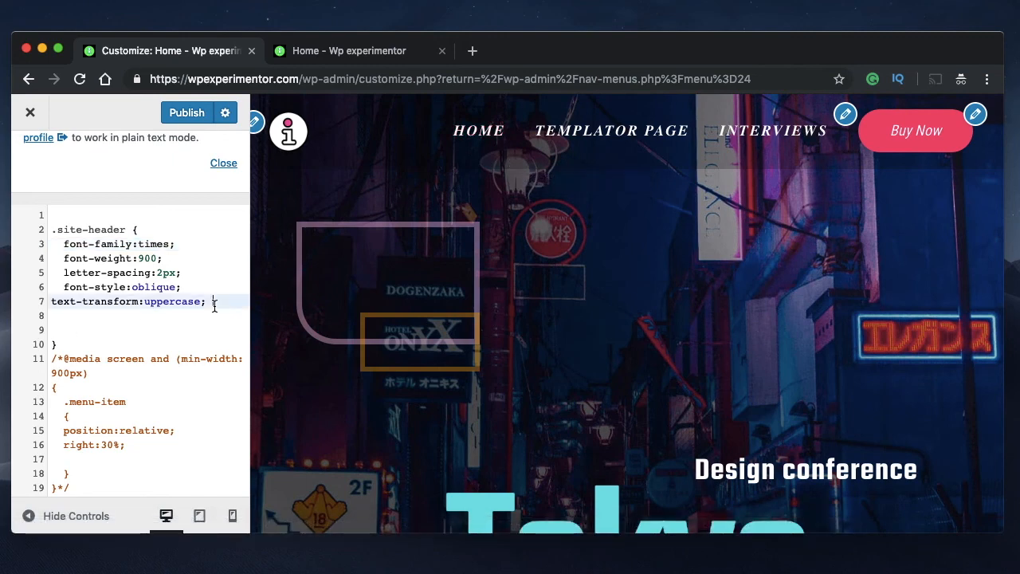
pyautogui.write('/')
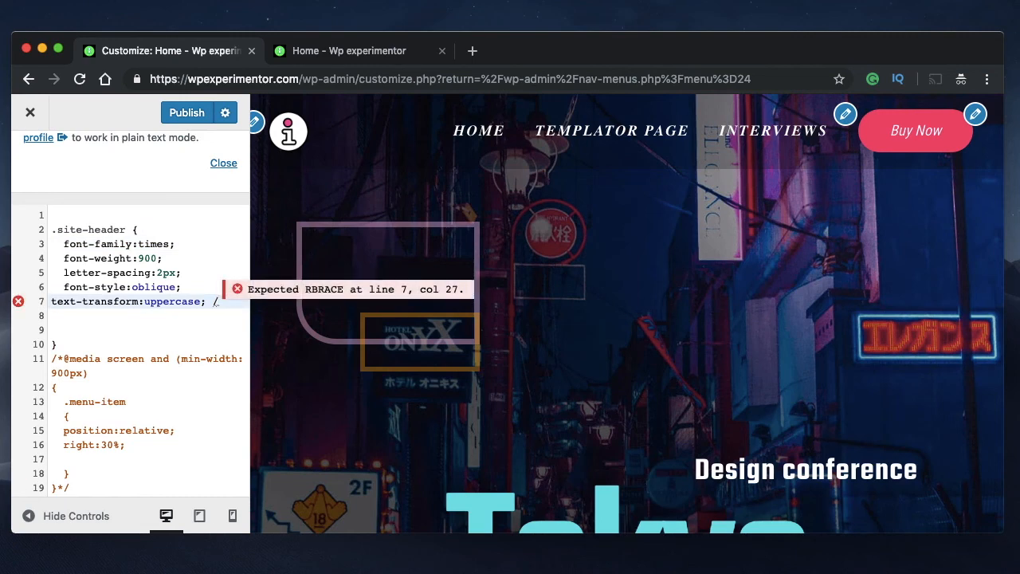
pyautogui.write('**')
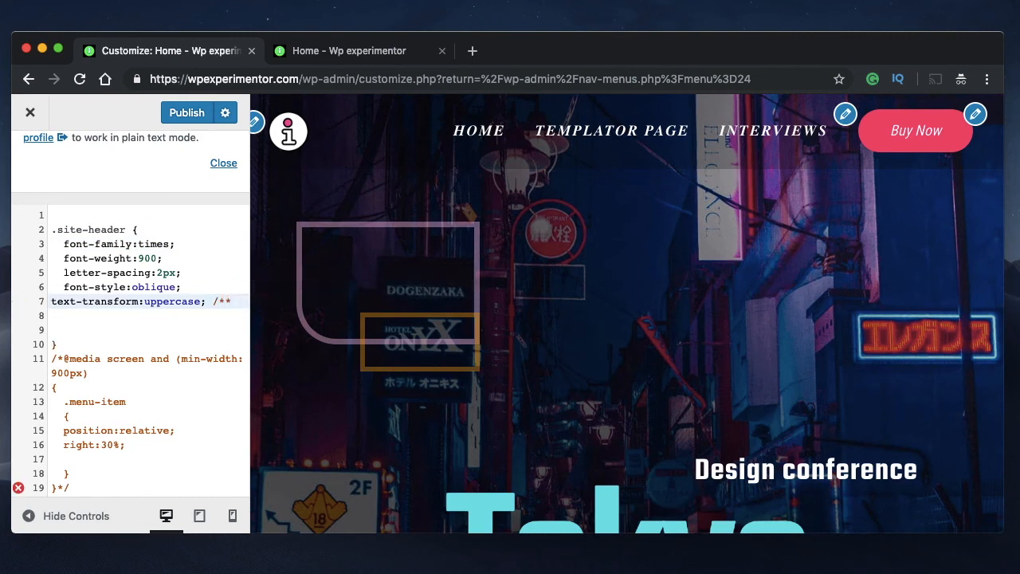
pyautogui.write('/')
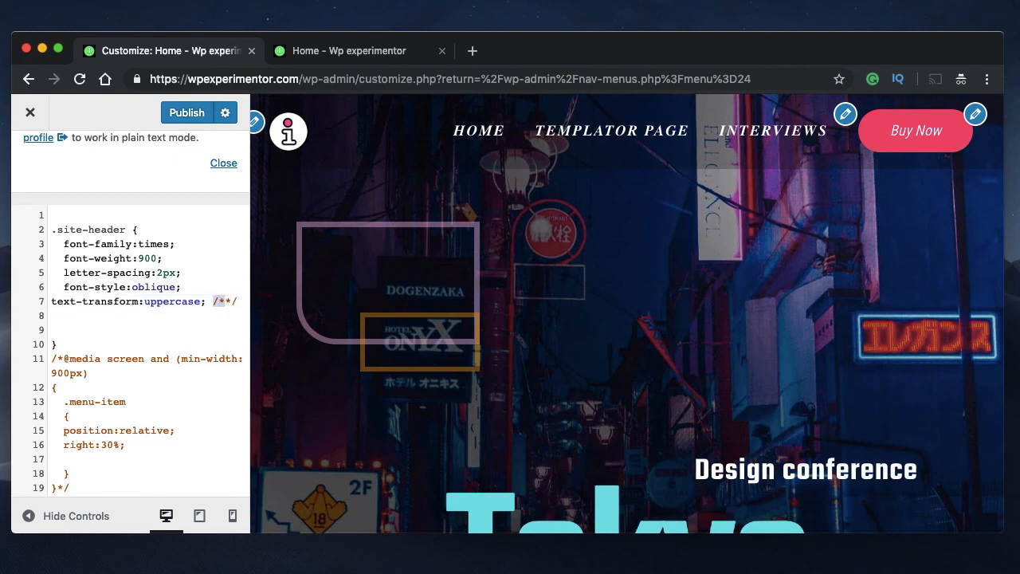
pyautogui.press('BackSpace')
pyautogui.click(63, 244)
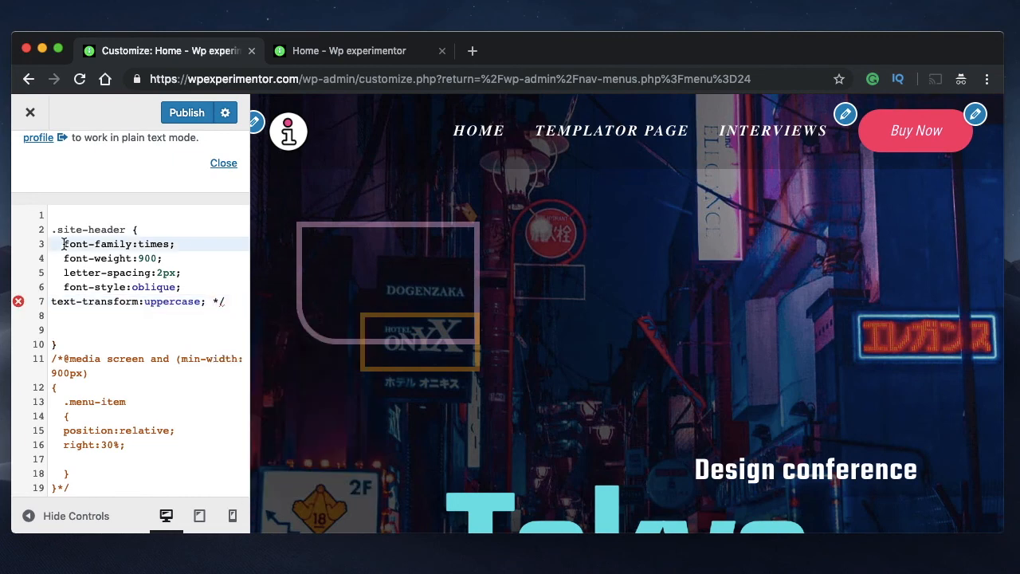
pyautogui.write('/*')
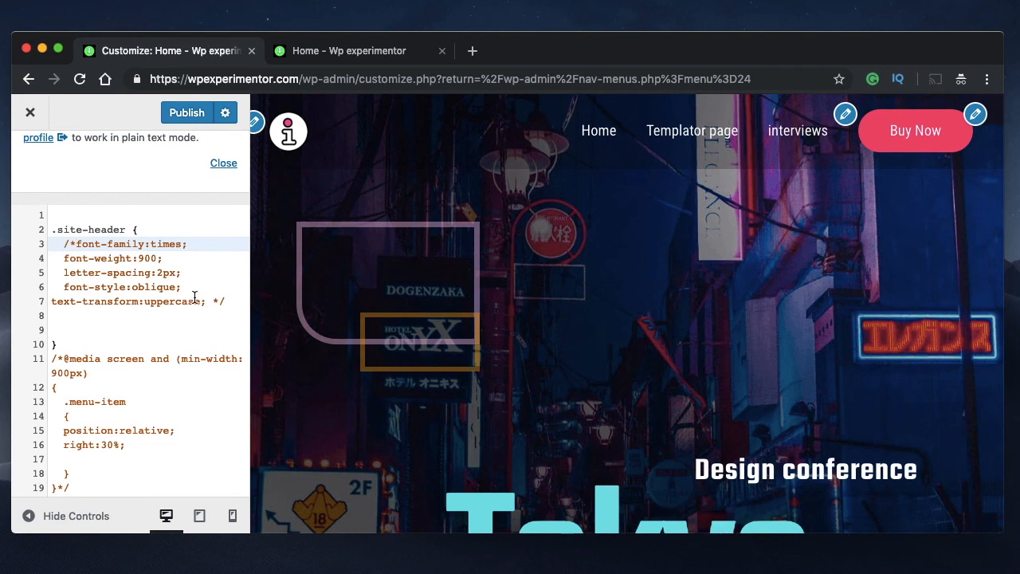
# Try adding position:sticky; on a new line below the commented-out declarations in the .site-header rule
pyautogui.click(230, 301)
pyautogui.press('Return')
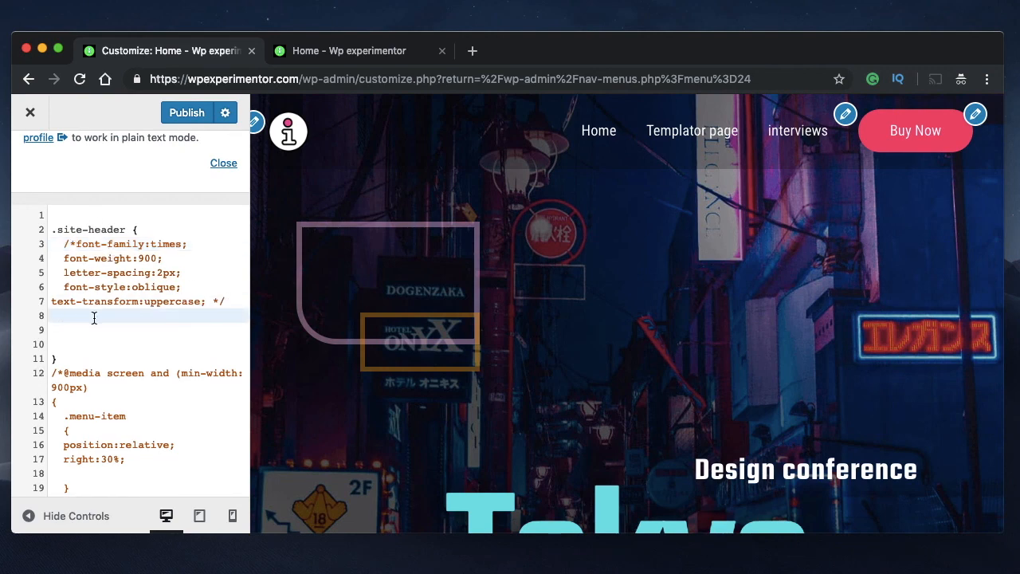
pyautogui.write('position:st')
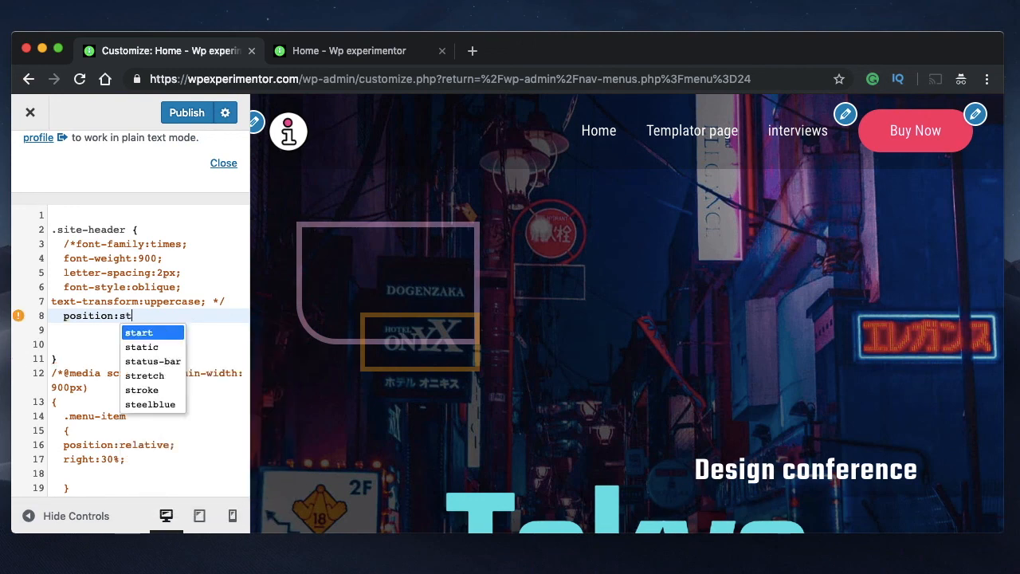
pyautogui.write('icky')
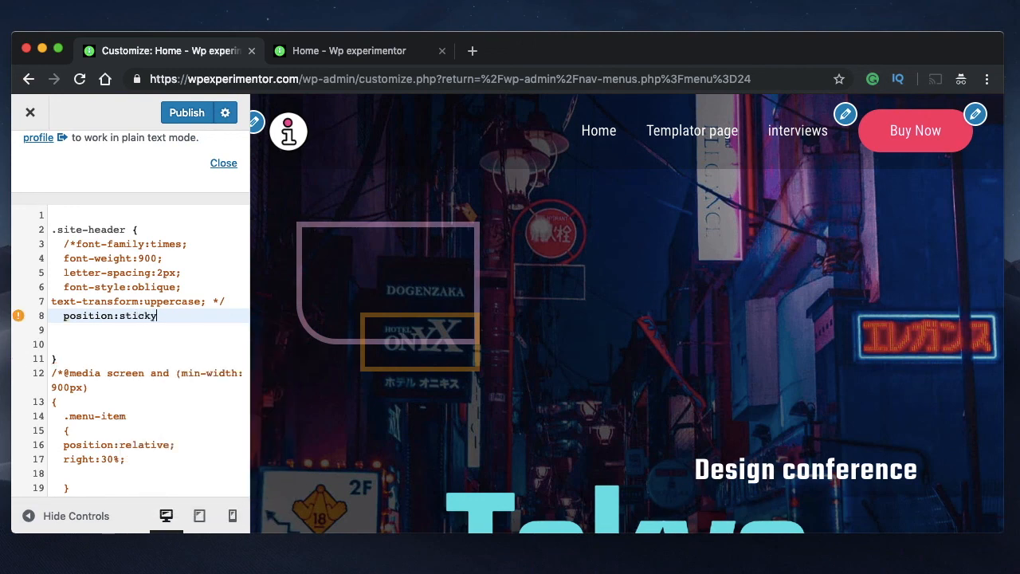
pyautogui.write(';')
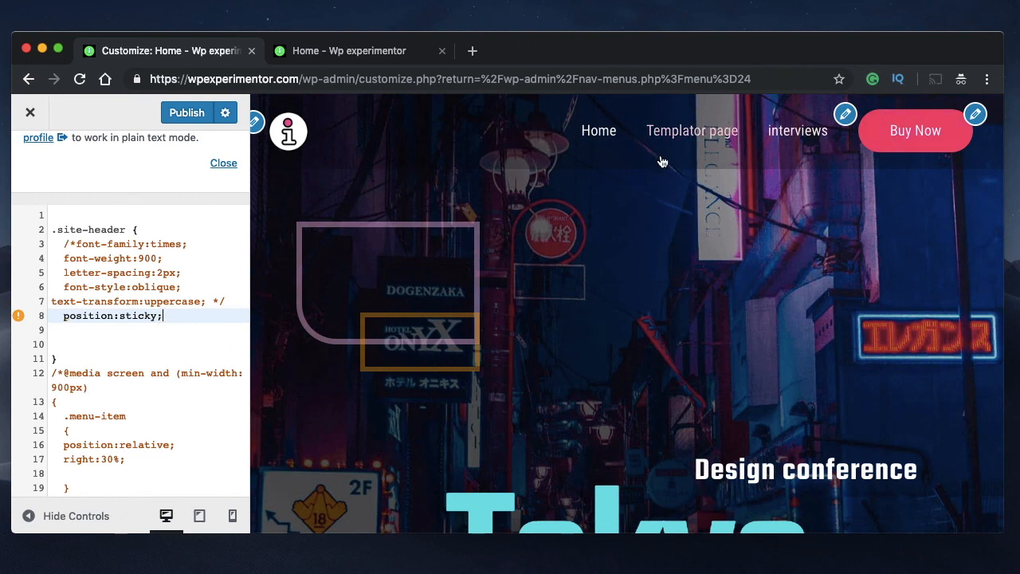
# Check the warning on the position:sticky; line and delete that declaration from the .site-header rule
pyautogui.moveTo(18, 317)
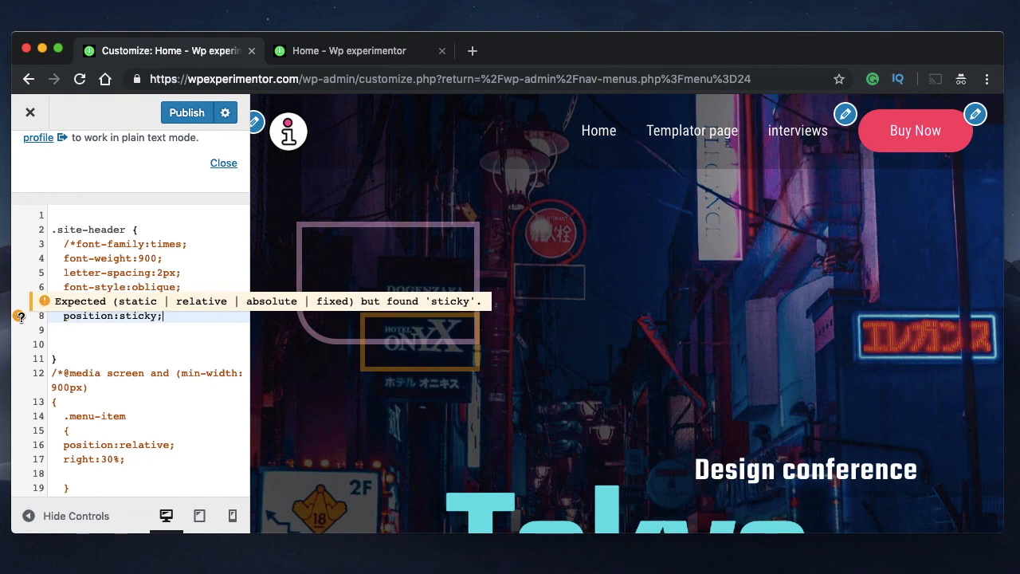
pyautogui.tripleClick(85, 317)
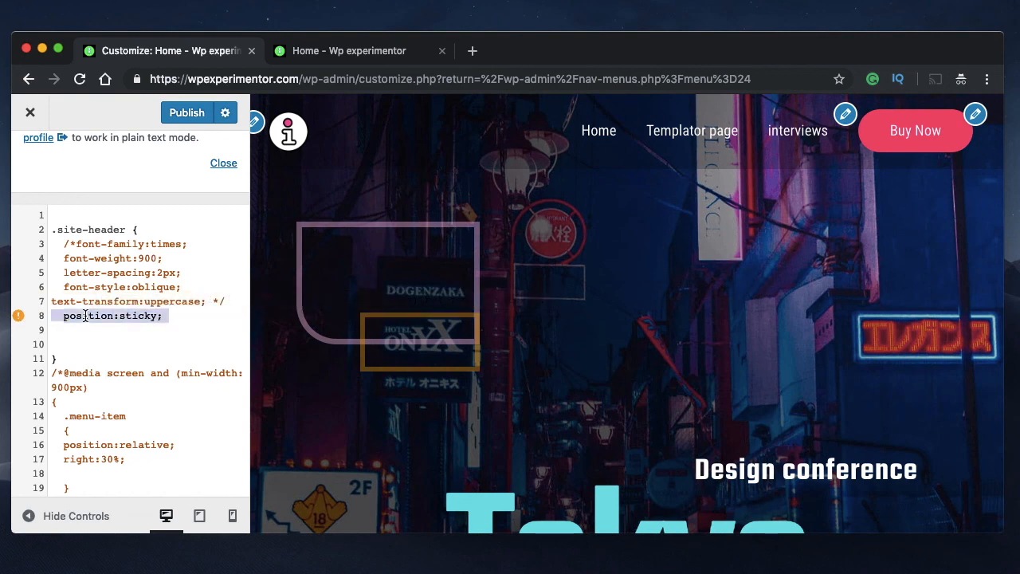
pyautogui.tripleClick(85, 316)
pyautogui.doubleClick(85, 317)
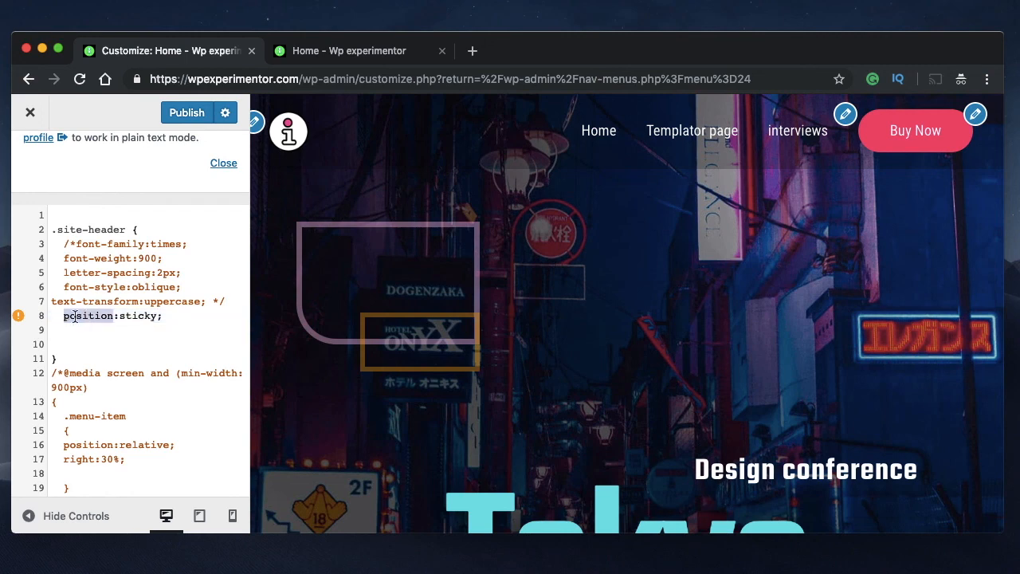
pyautogui.click(112, 316)
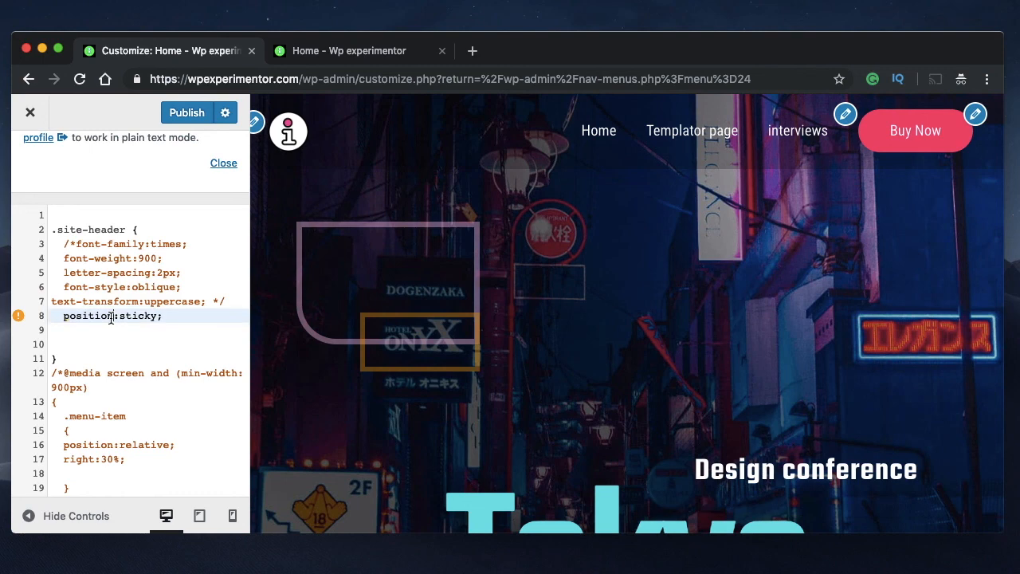
pyautogui.tripleClick(111, 316)
pyautogui.press('BackSpace')
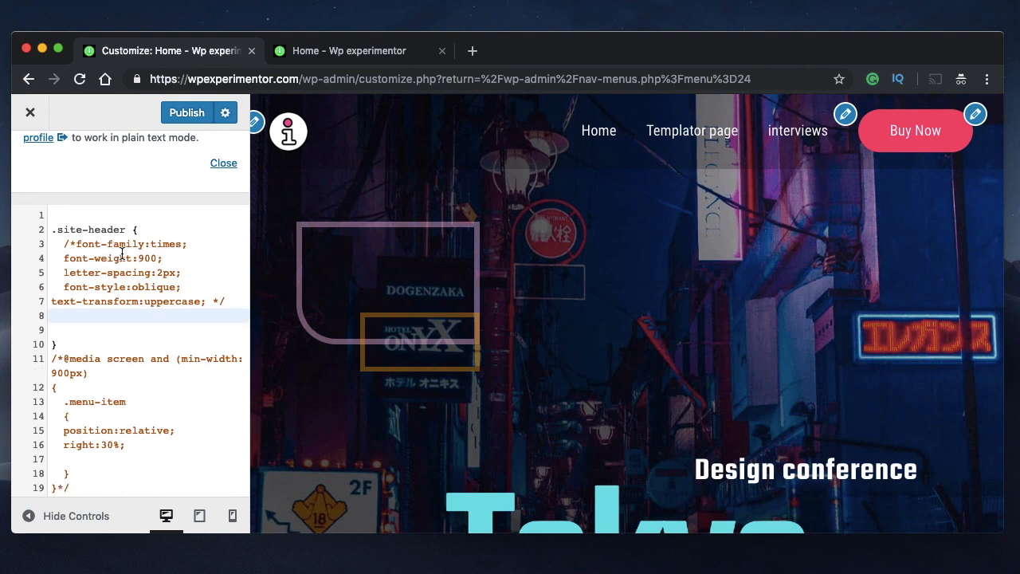
pyautogui.scroll(-1, 127, 287)
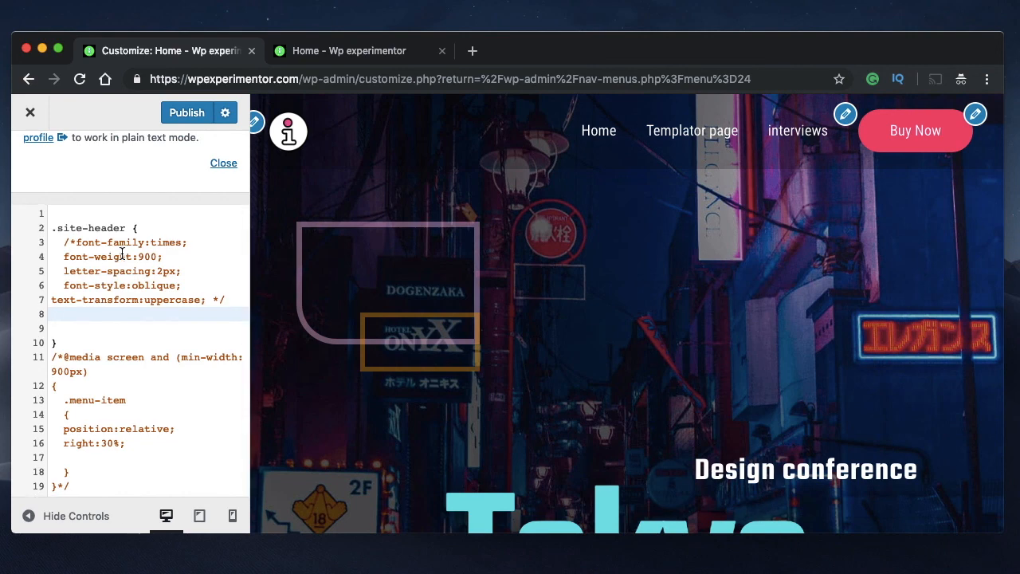
pyautogui.scroll(1, 134, 313)
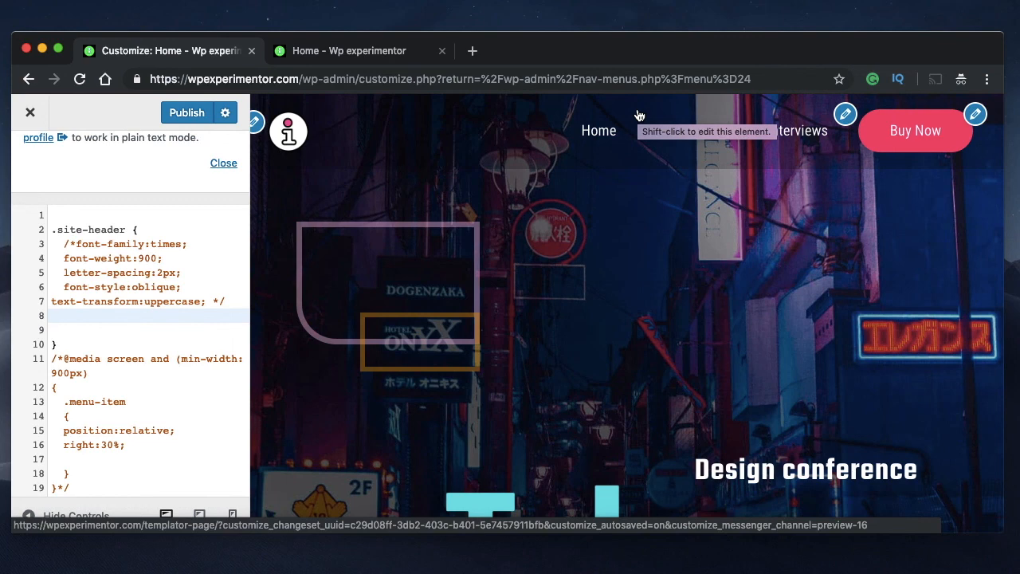
pyautogui.click(145, 272)
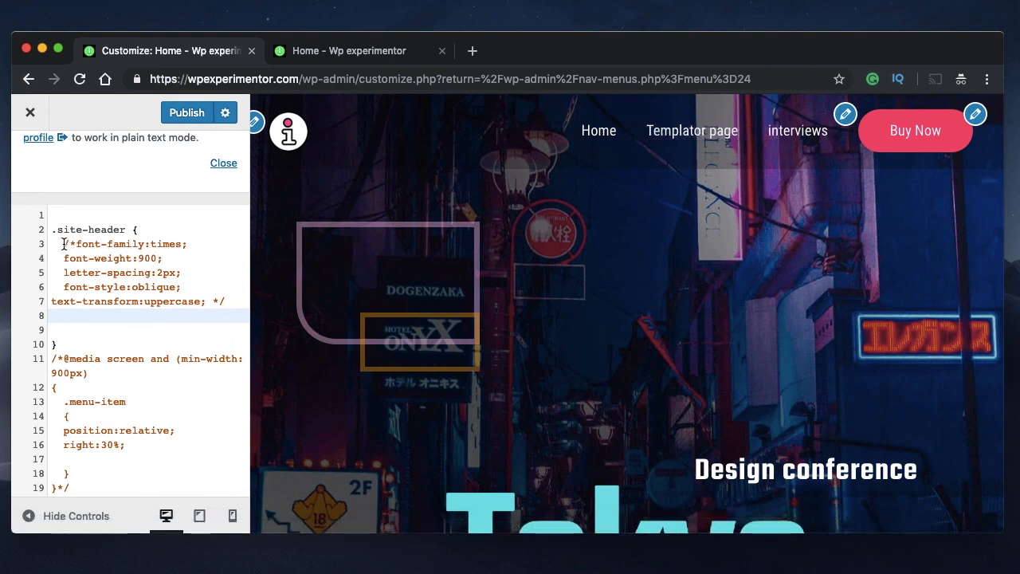
pyautogui.click(74, 244)
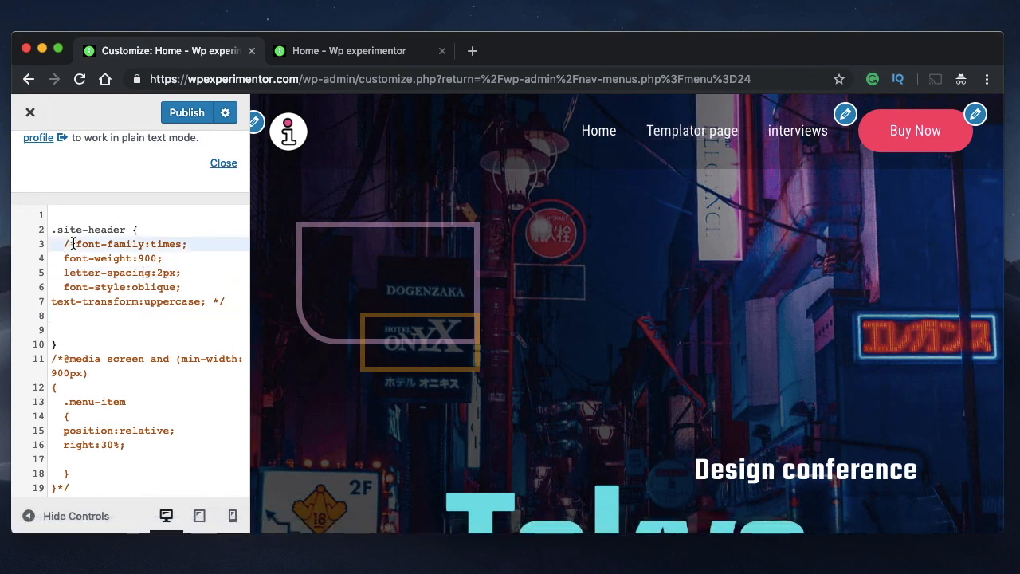
pyautogui.click(70, 372)
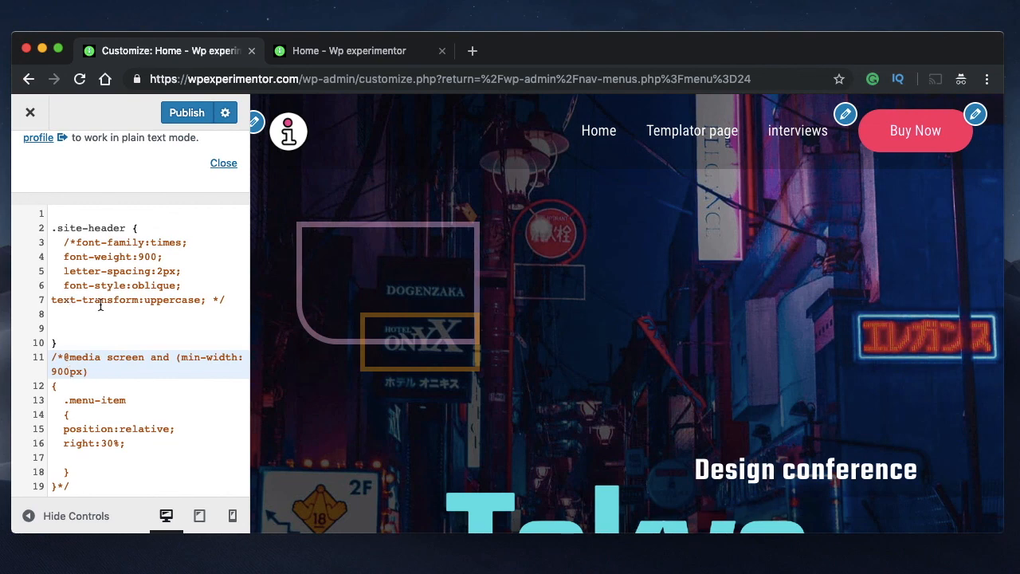
pyautogui.scroll(1, 101, 306)
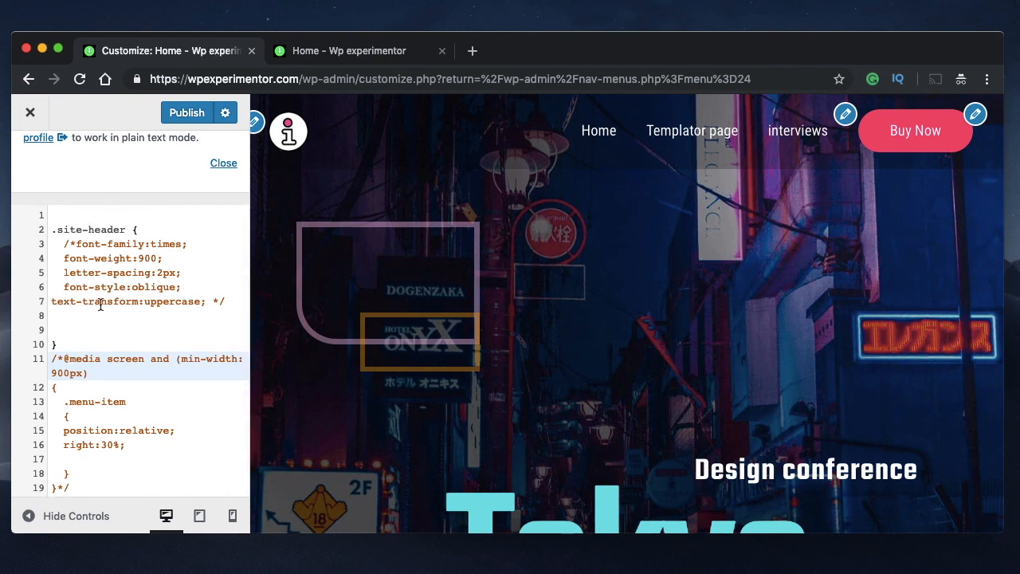